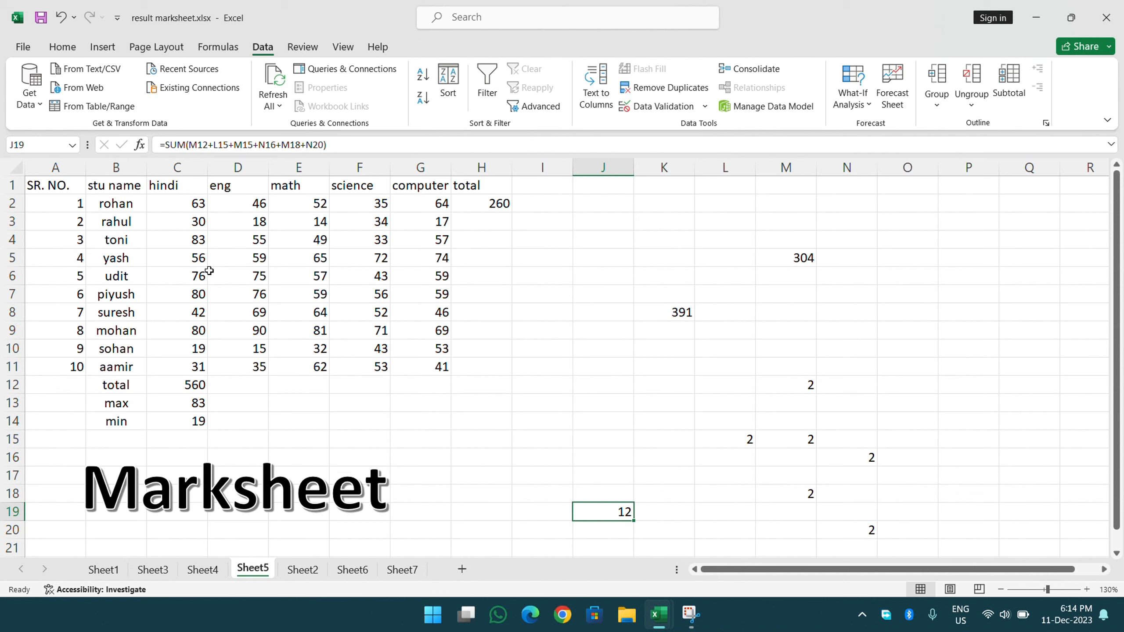
mouse_move(1084, 11)
click(475, 243)
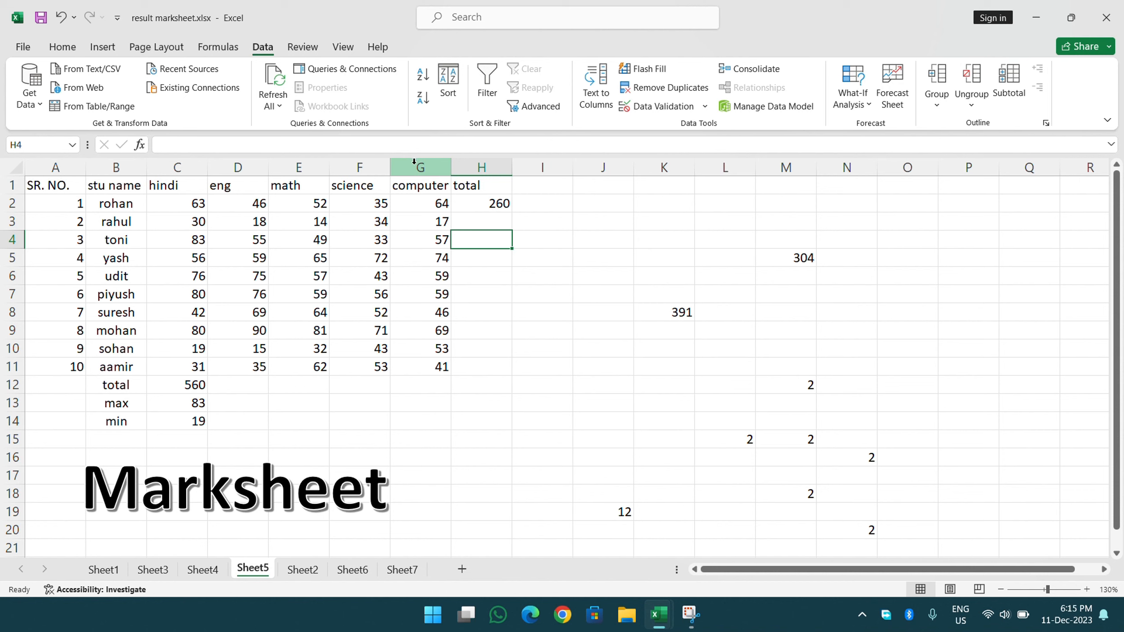
click(419, 234)
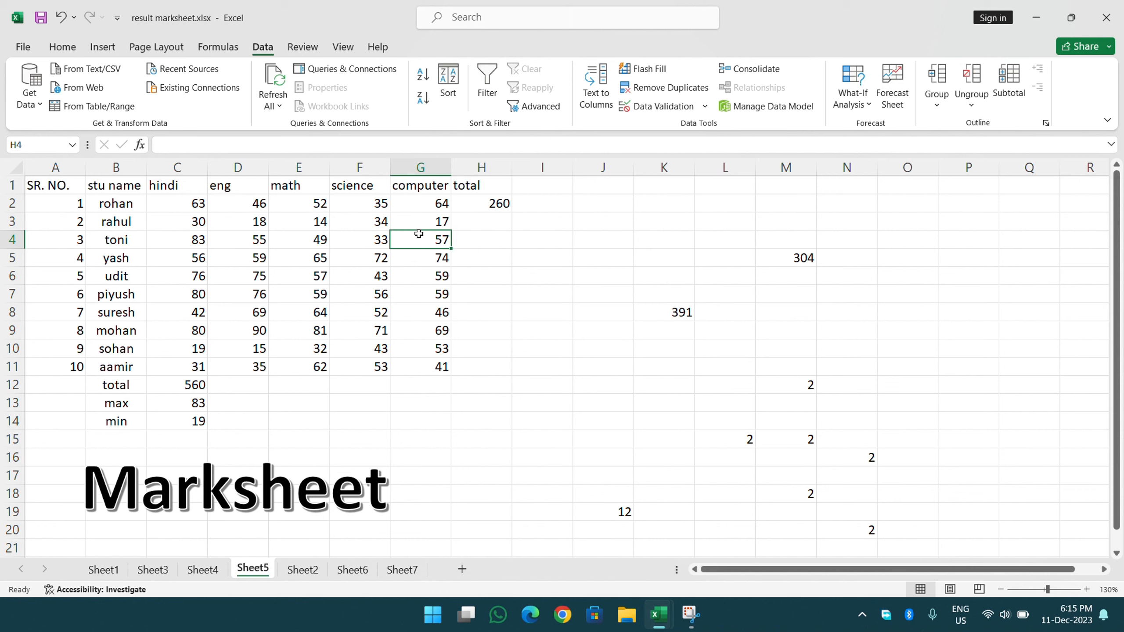
click(38, 99)
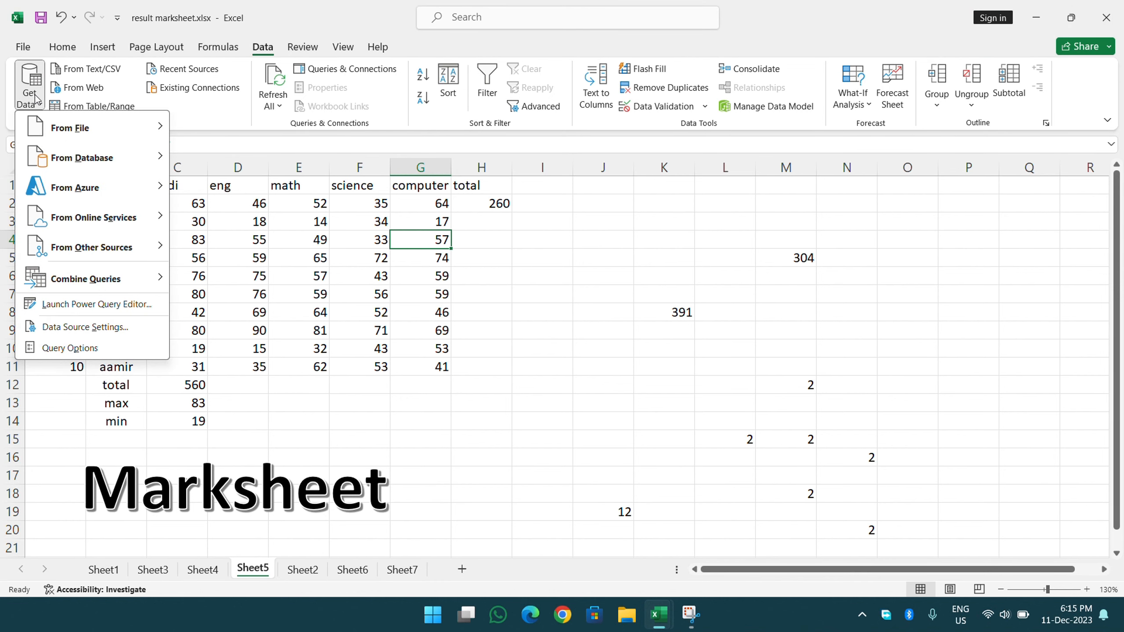
mouse_move(84, 187)
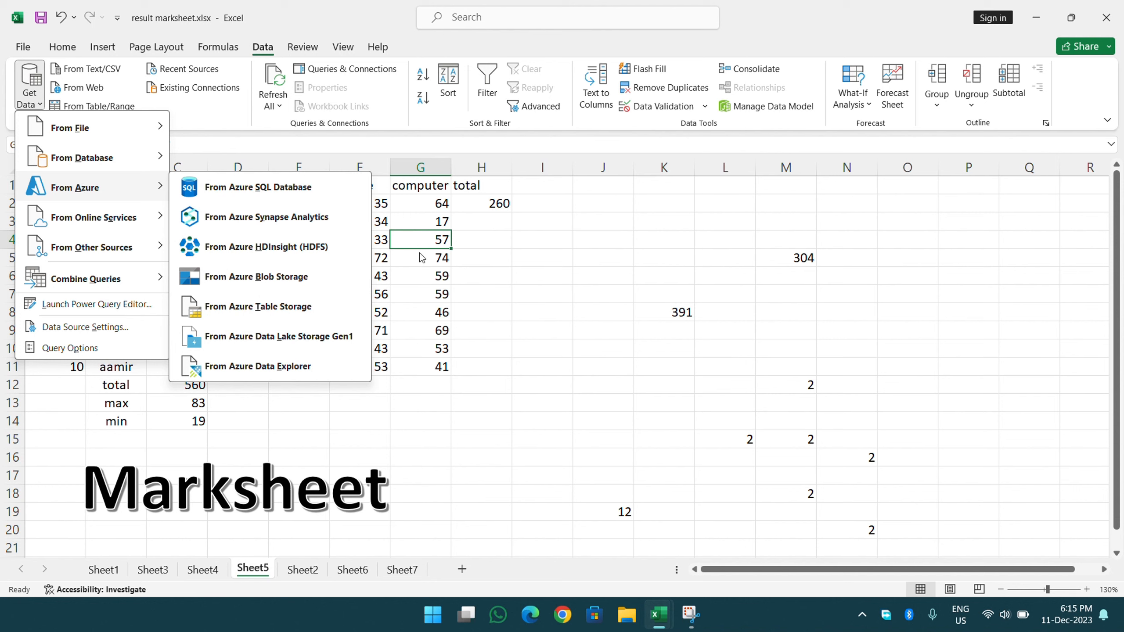
click(428, 227)
click(427, 219)
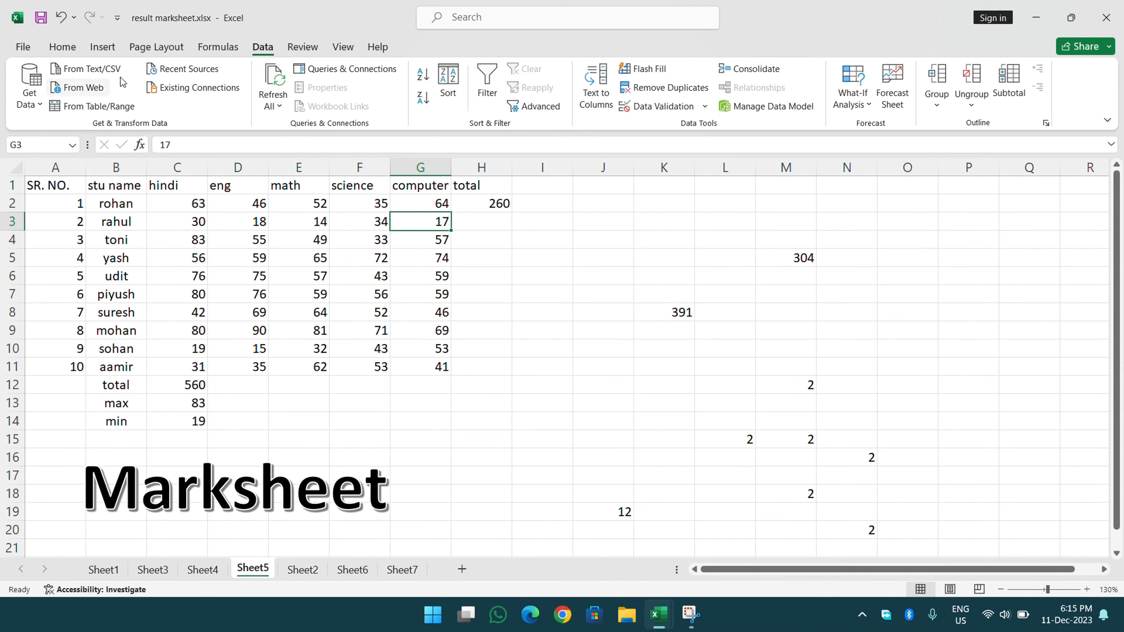
Step: Minimize the result marksheet workbook and close the blank Book1 workbook to reach the desktop
click(1036, 18)
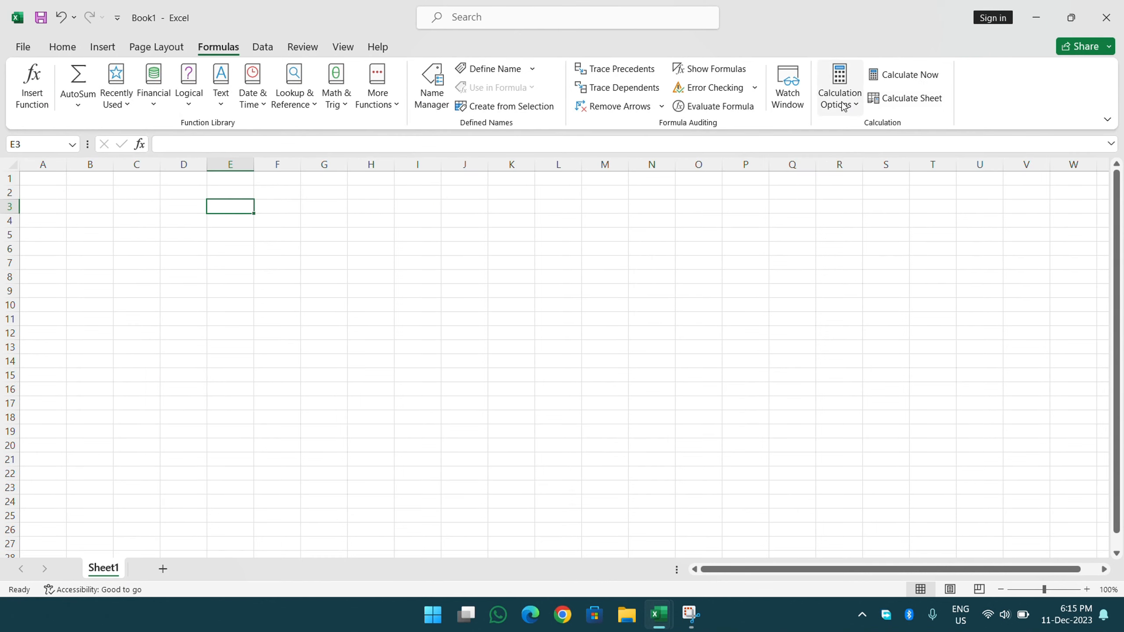
click(1107, 18)
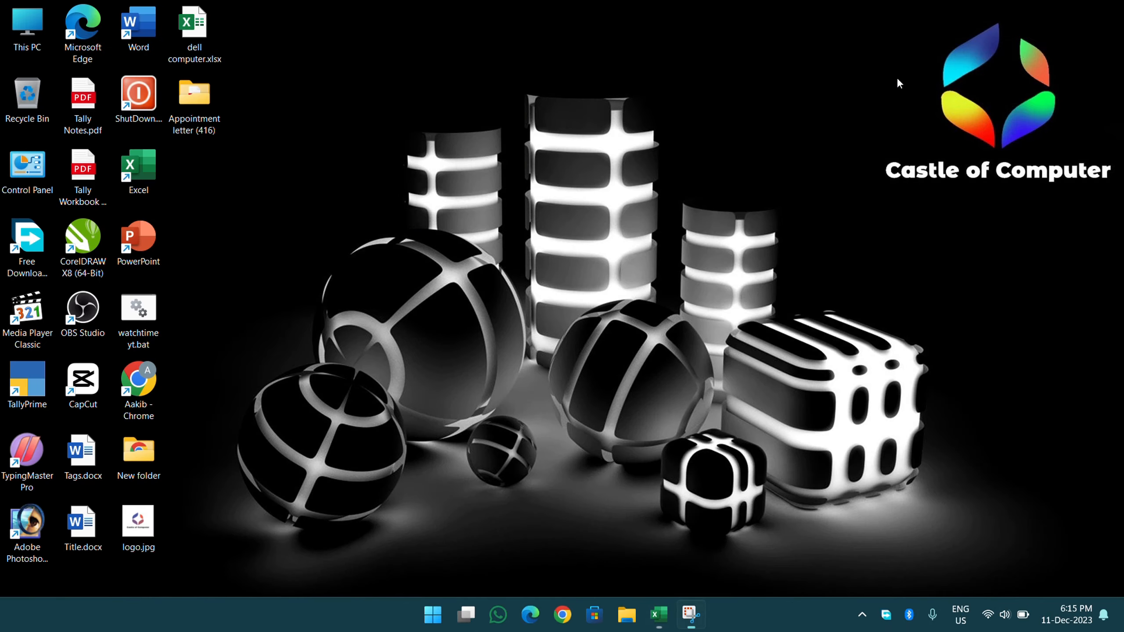
right_click(354, 205)
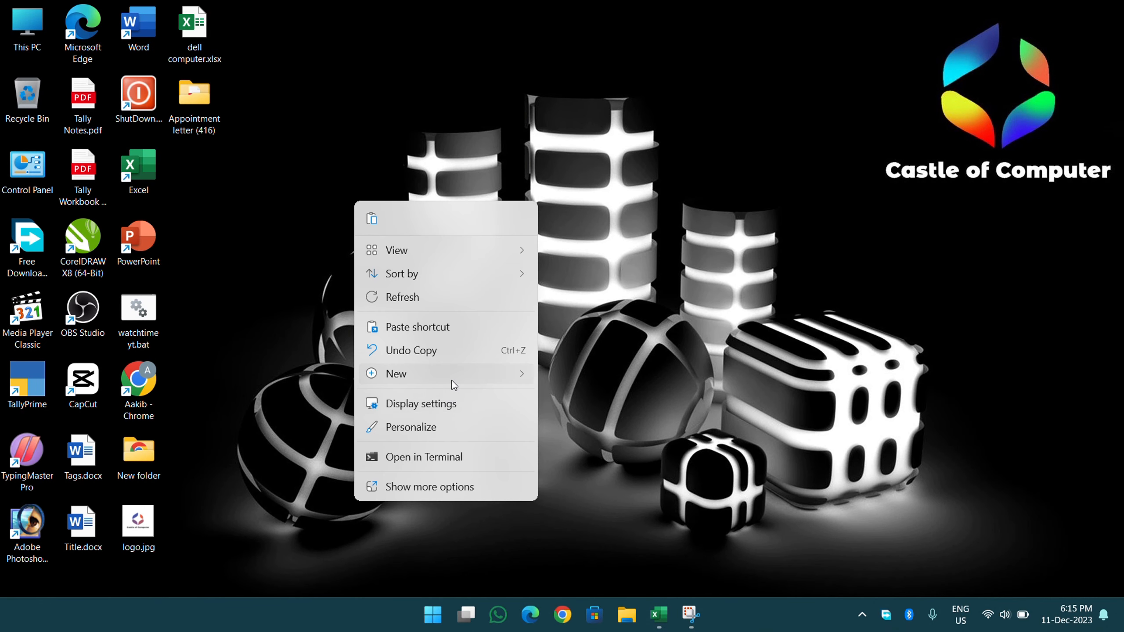
mouse_move(517, 367)
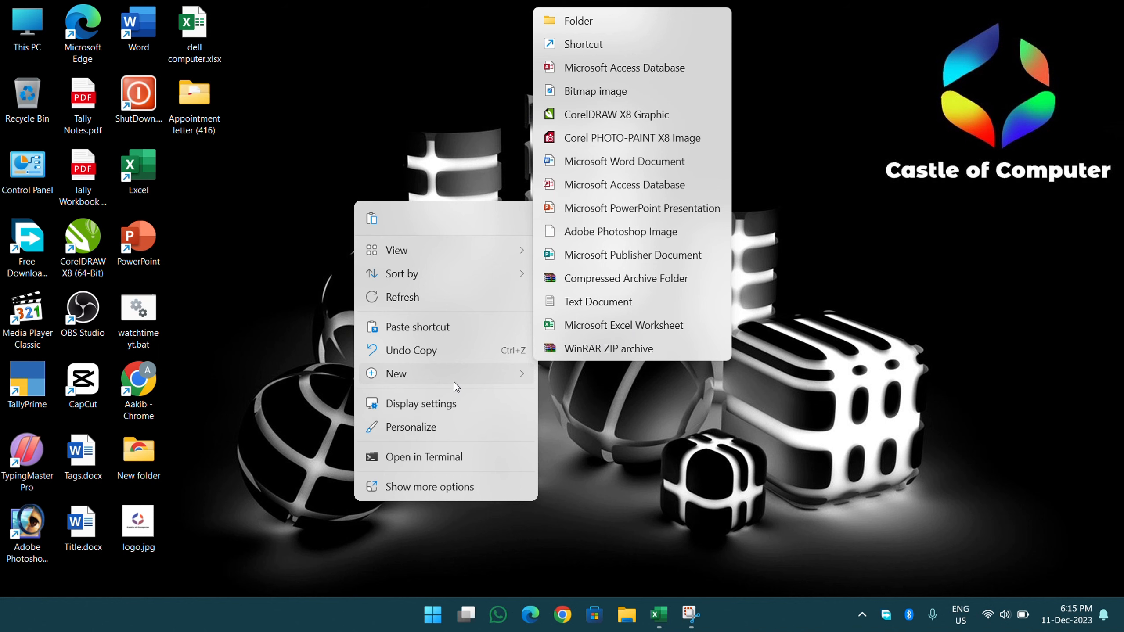
click(600, 401)
Step: Find and open Notepad, keep the blank untitled document and close the batteryreport.txt document
click(441, 622)
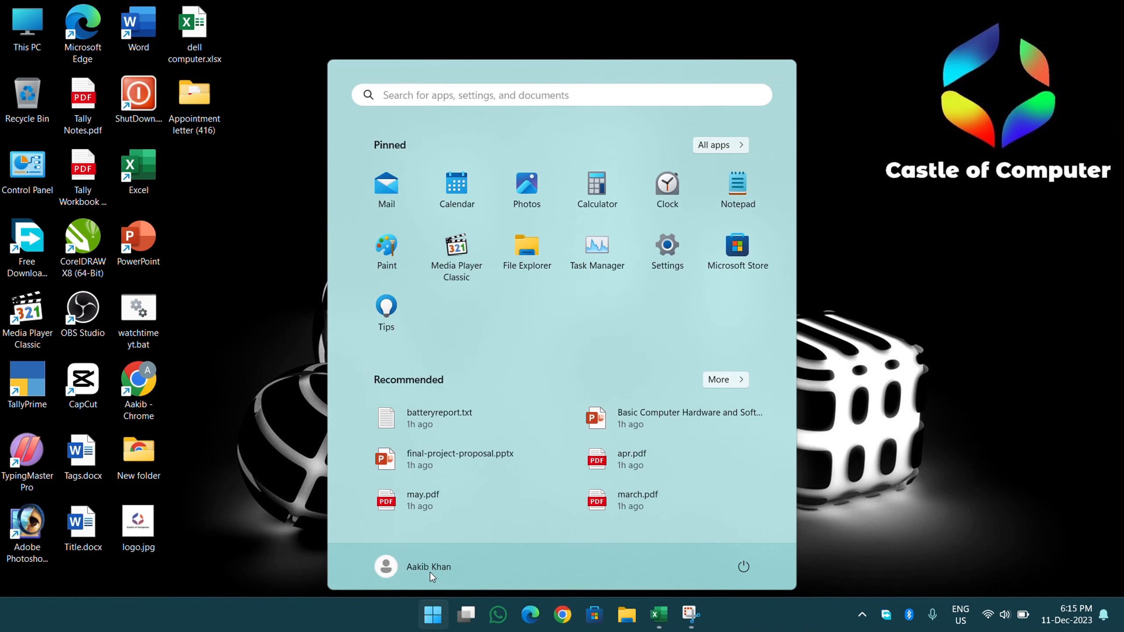
text(norte)
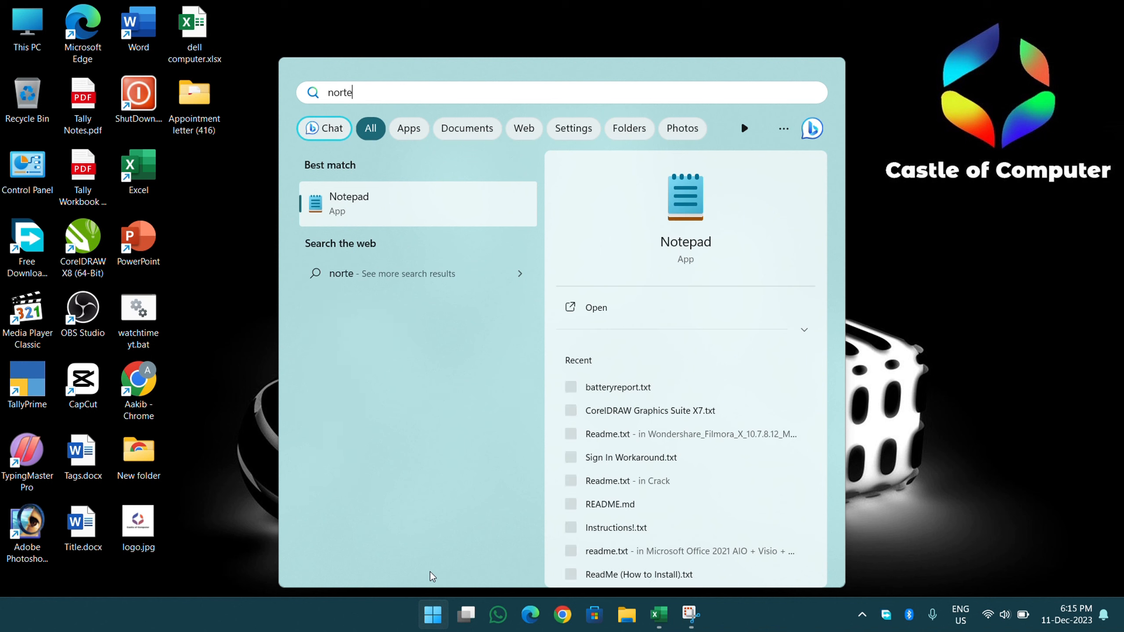
key(BackSpace)
key(BackSpace)
text(tepad)
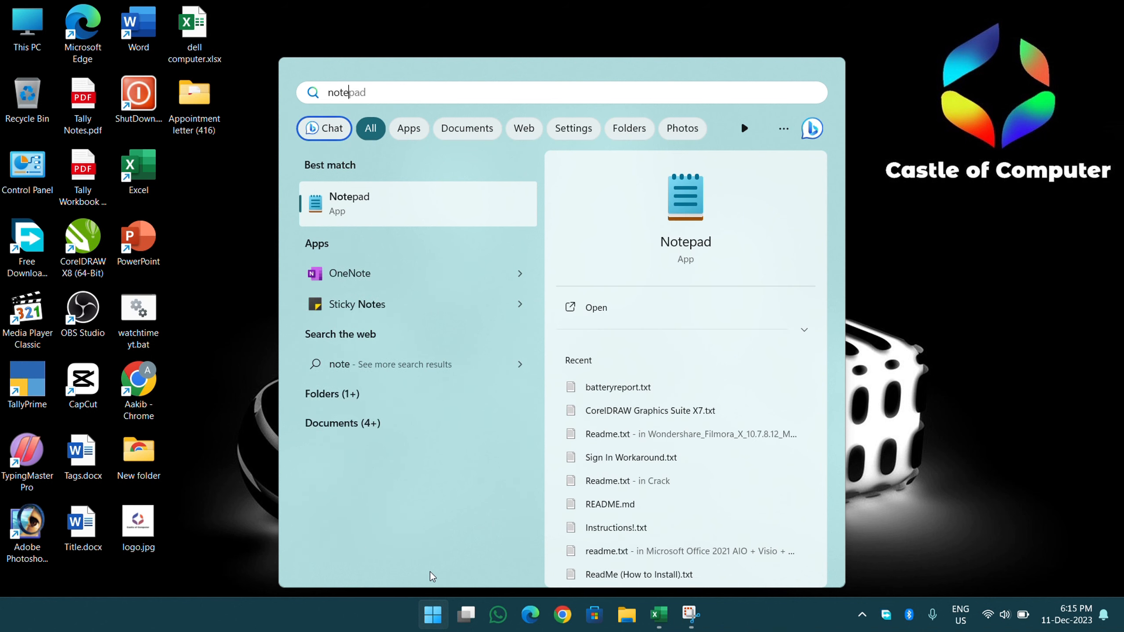
key(Return)
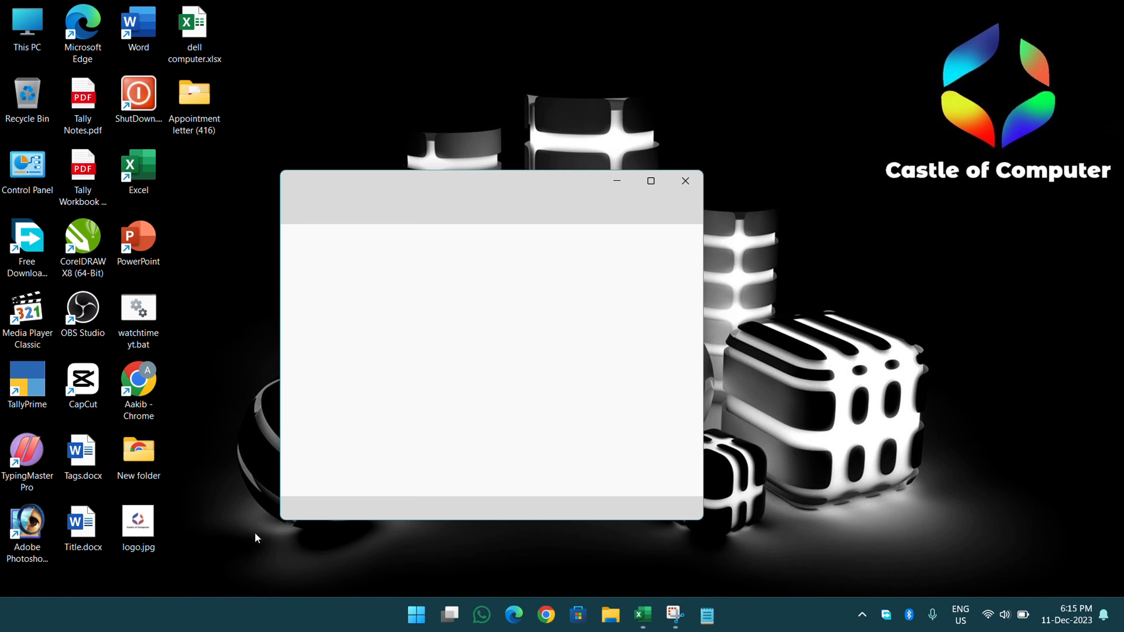
click(507, 189)
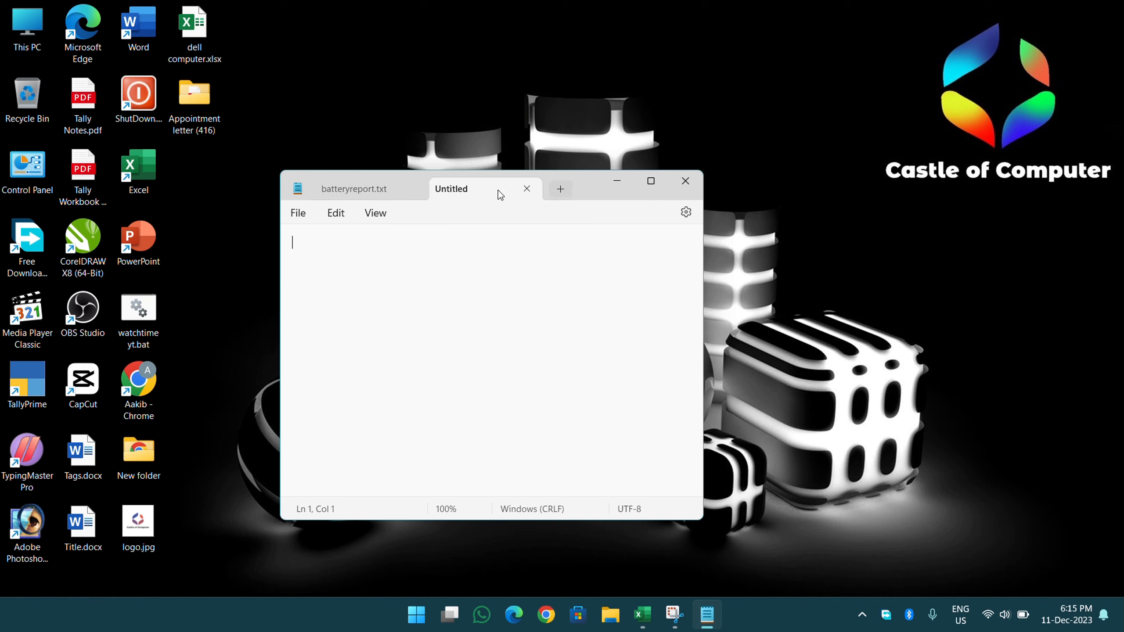
click(408, 191)
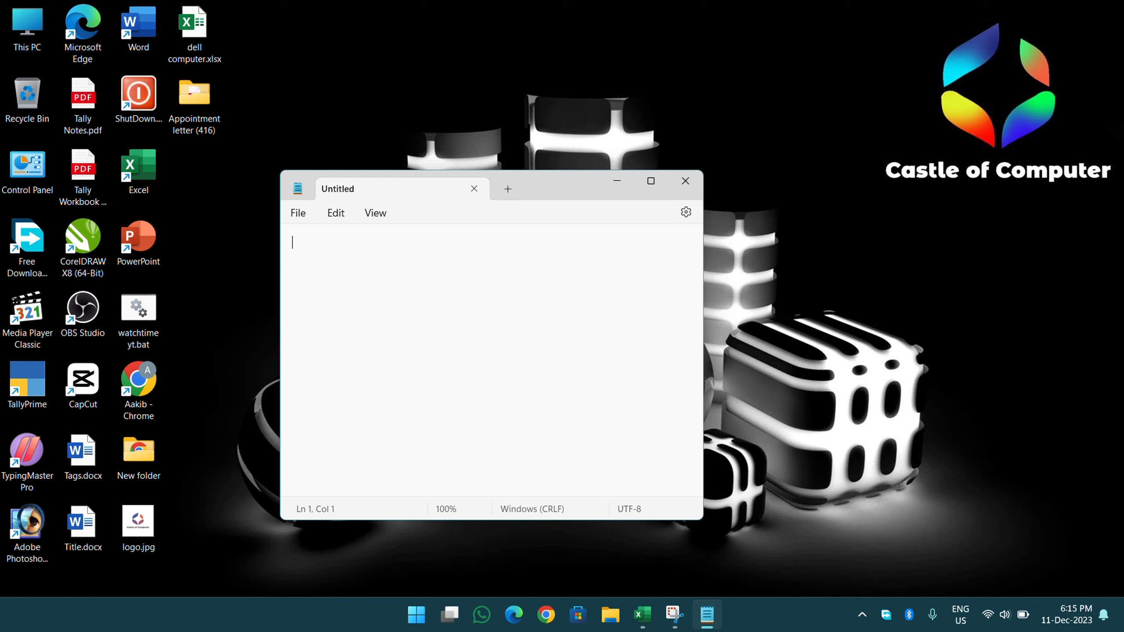
Step: Enter a five-line list in the blank document: a first name, dell, hp, lenovo and acer
text(ron)
text(an)
key(Return)
text(dell hp leno)
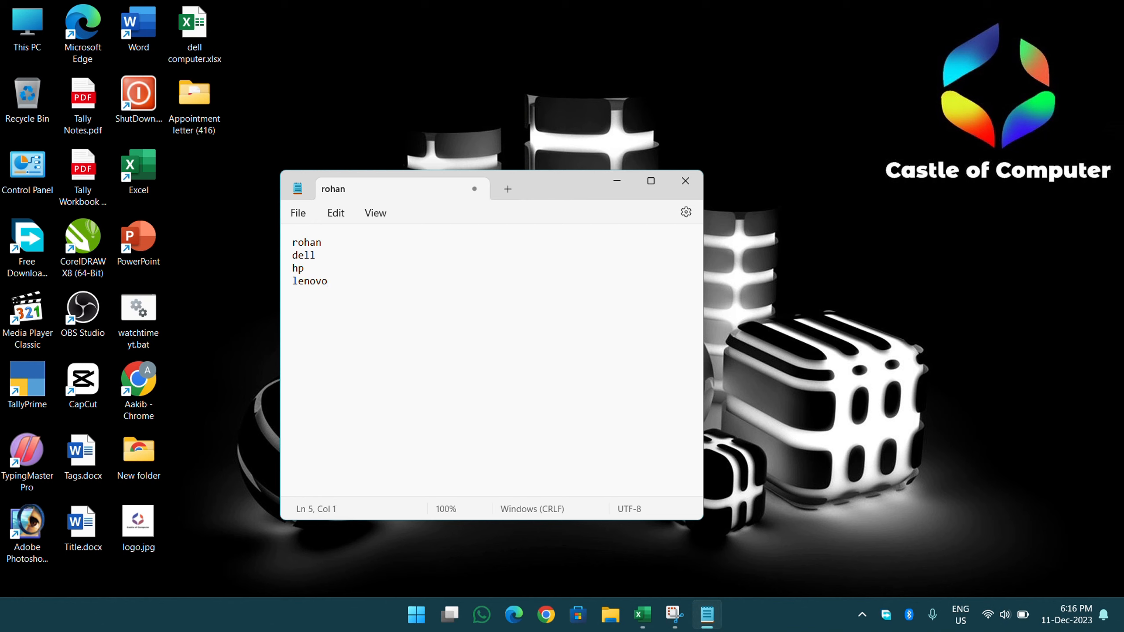
text(cer)
Step: Save the list as a UTF-8 text file on the Desktop under the suggested name and close Notepad
click(298, 213)
click(316, 303)
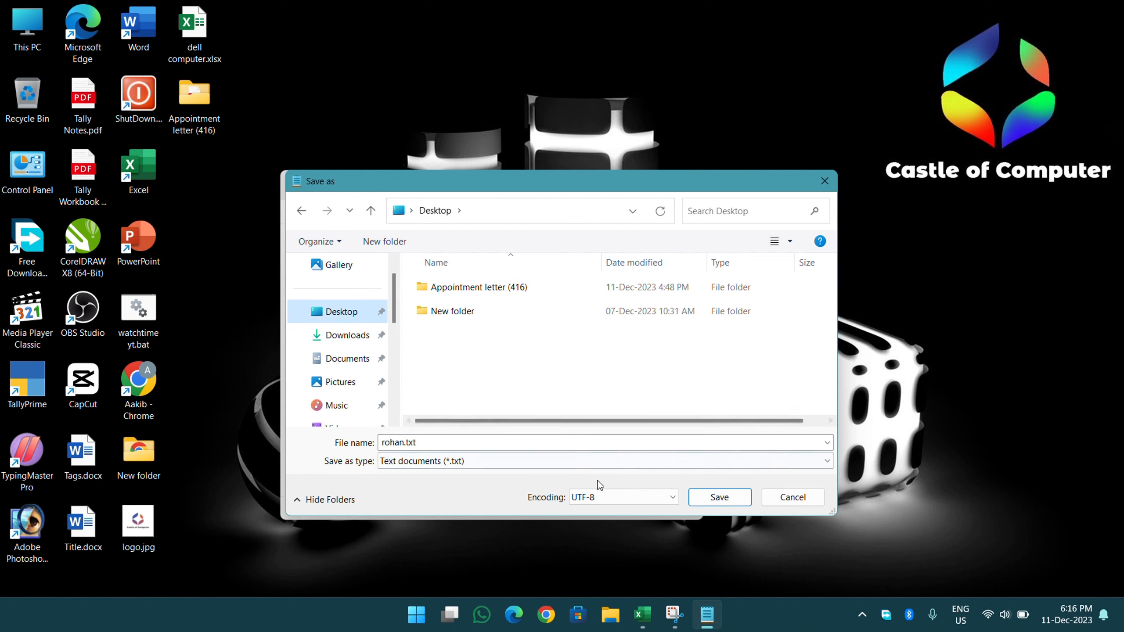
click(720, 497)
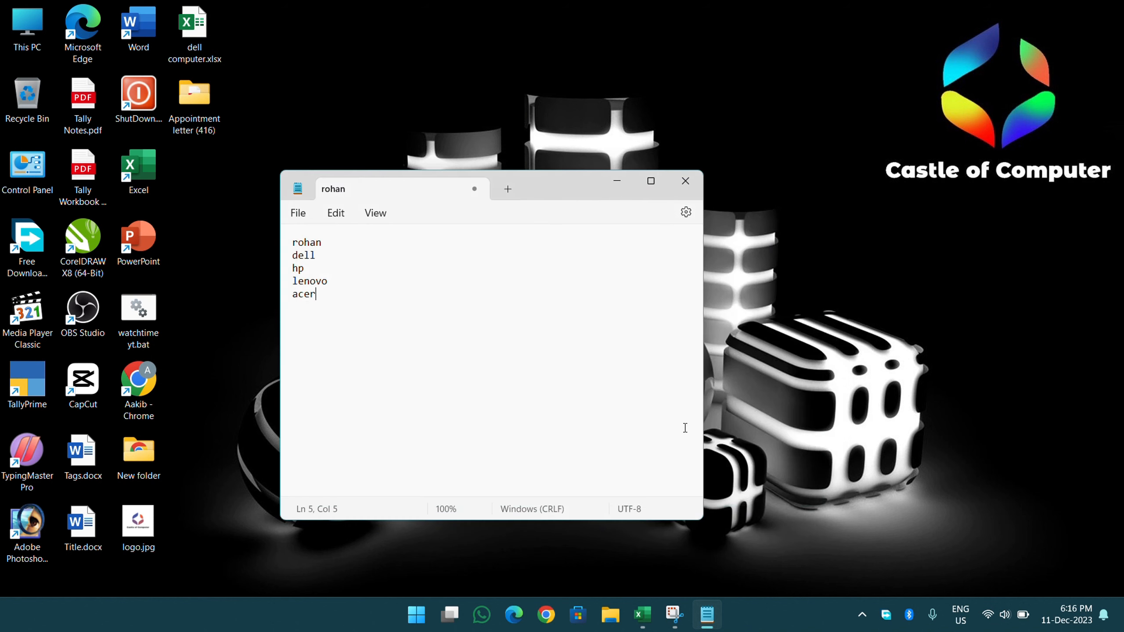
click(686, 181)
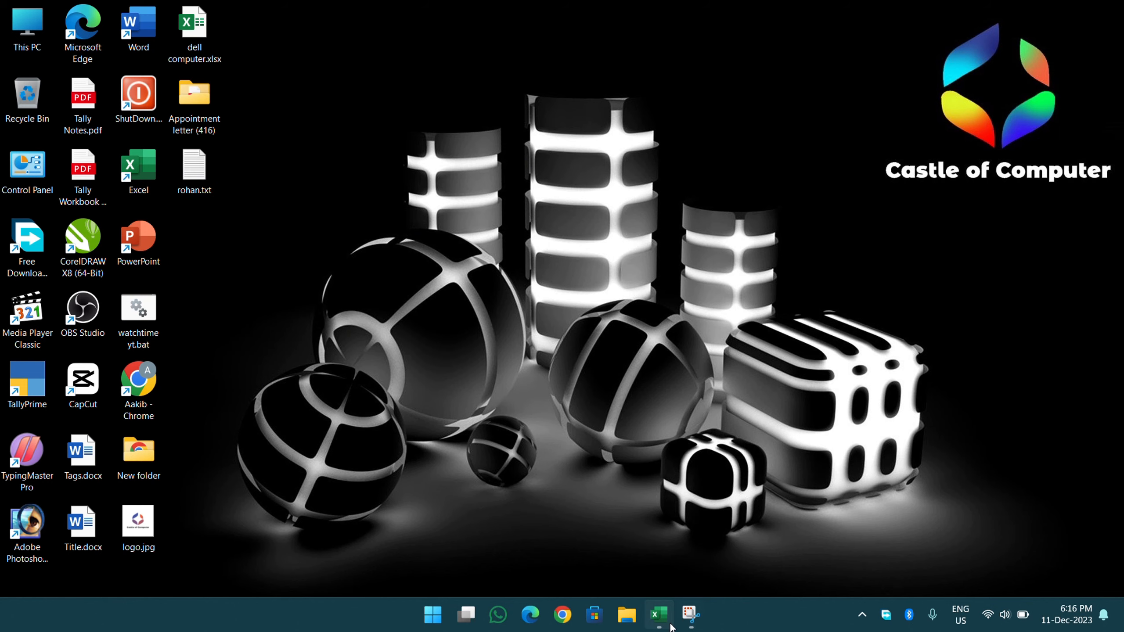
Step: Switch back to the result marksheet workbook in Excel and add a new blank worksheet after Sheet5
click(659, 615)
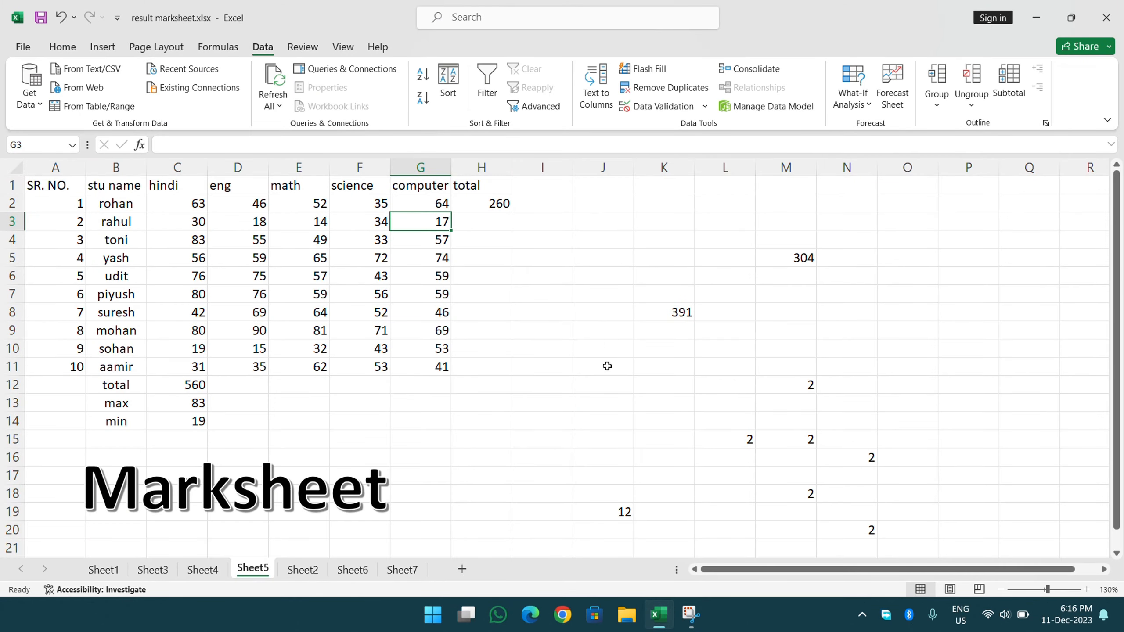
click(462, 569)
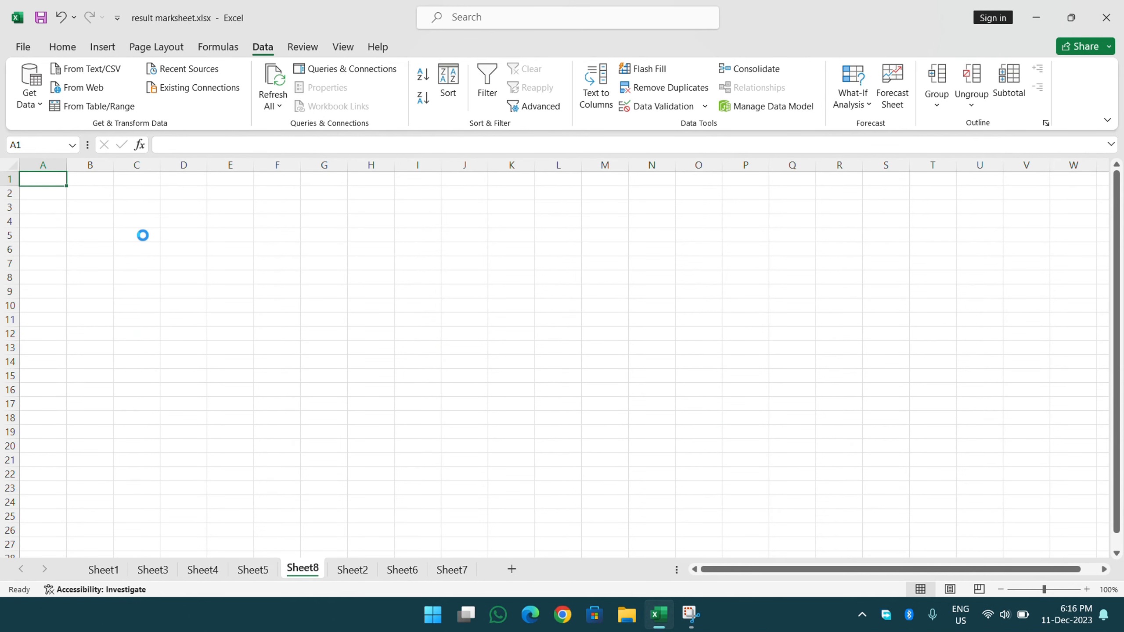
scroll(143, 235, up, 4)
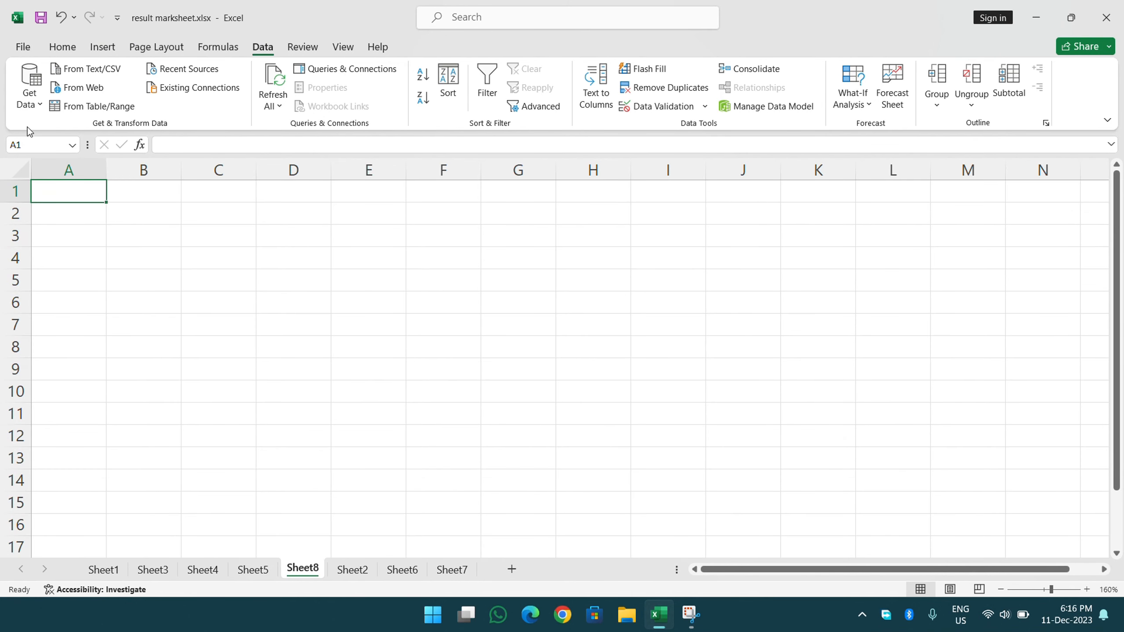
Step: Import the saved text file from the Desktop as Text/CSV data, load it into the workbook and dismiss the table style tip
click(30, 95)
mouse_move(64, 133)
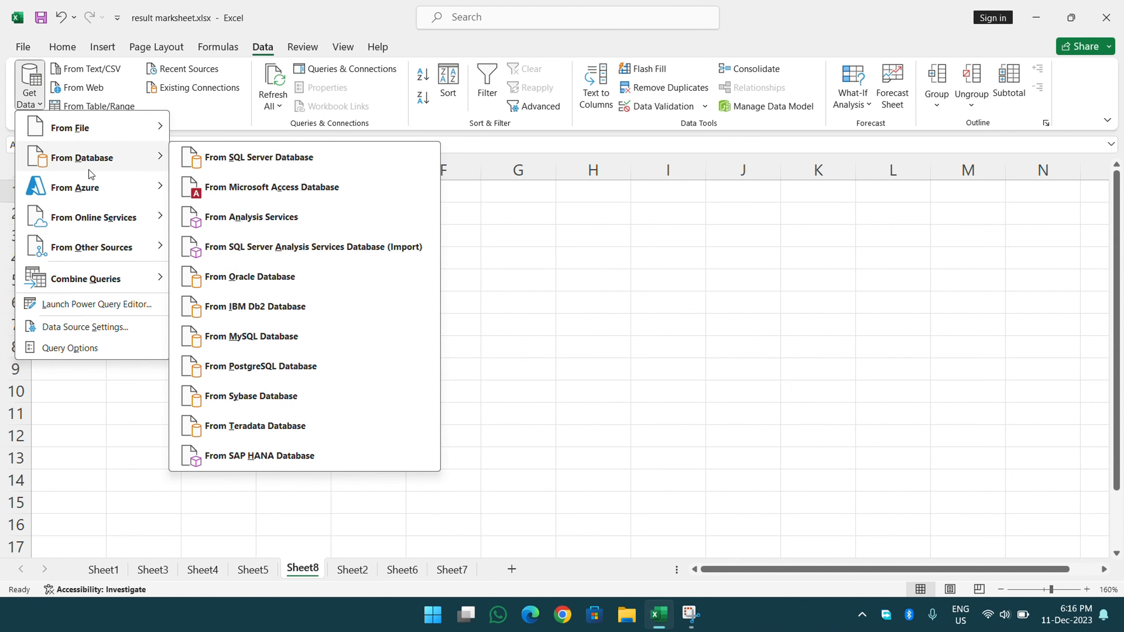
mouse_move(103, 140)
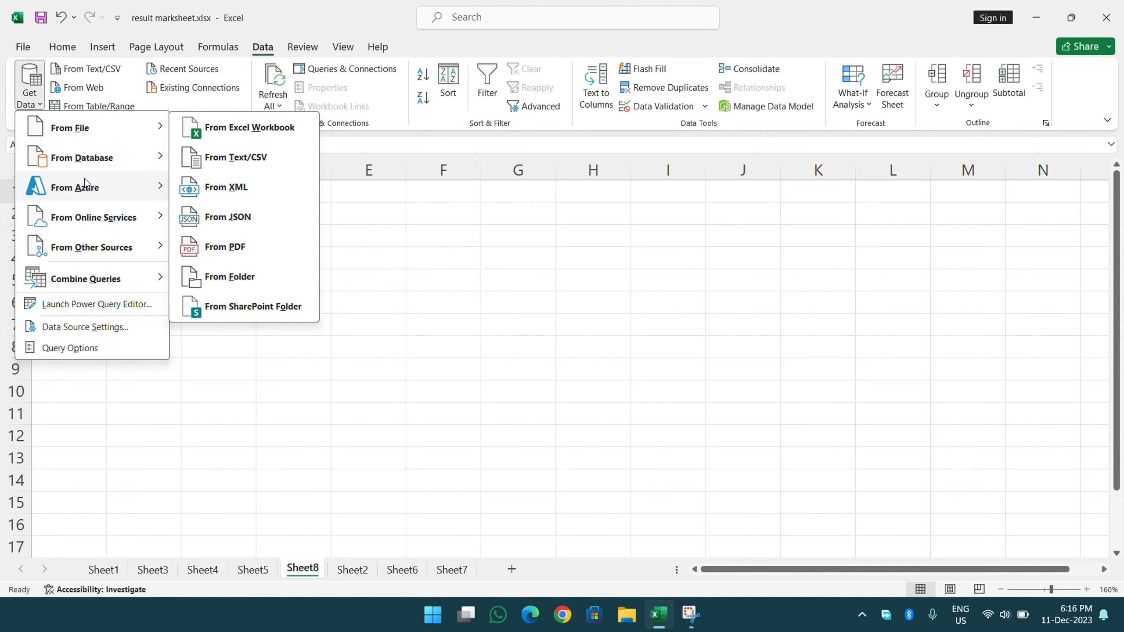
mouse_move(86, 182)
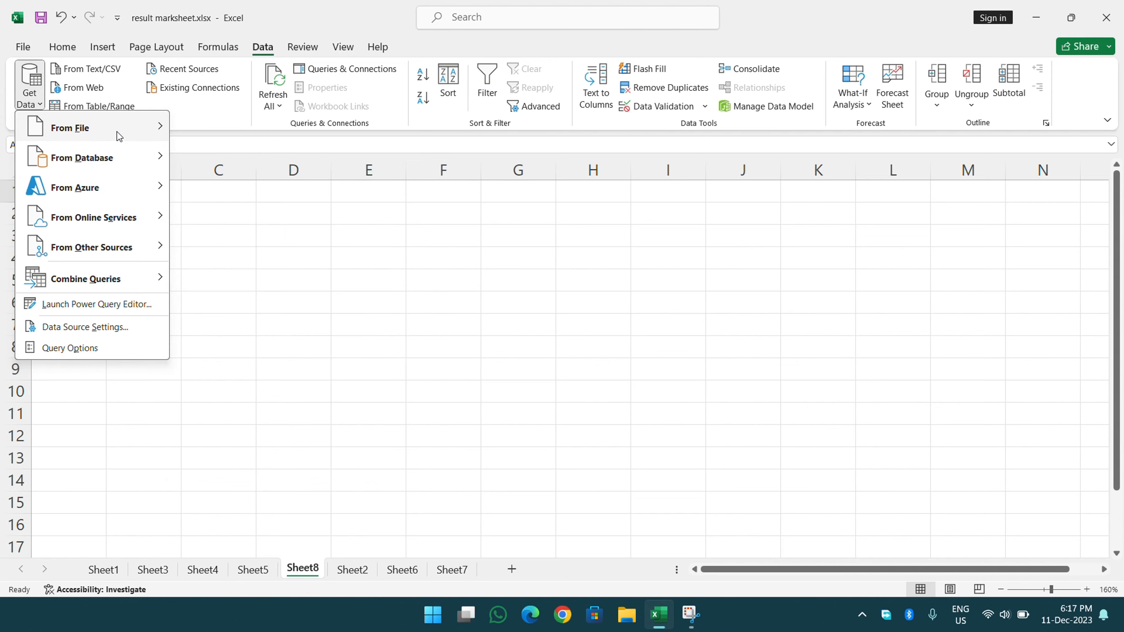
click(214, 158)
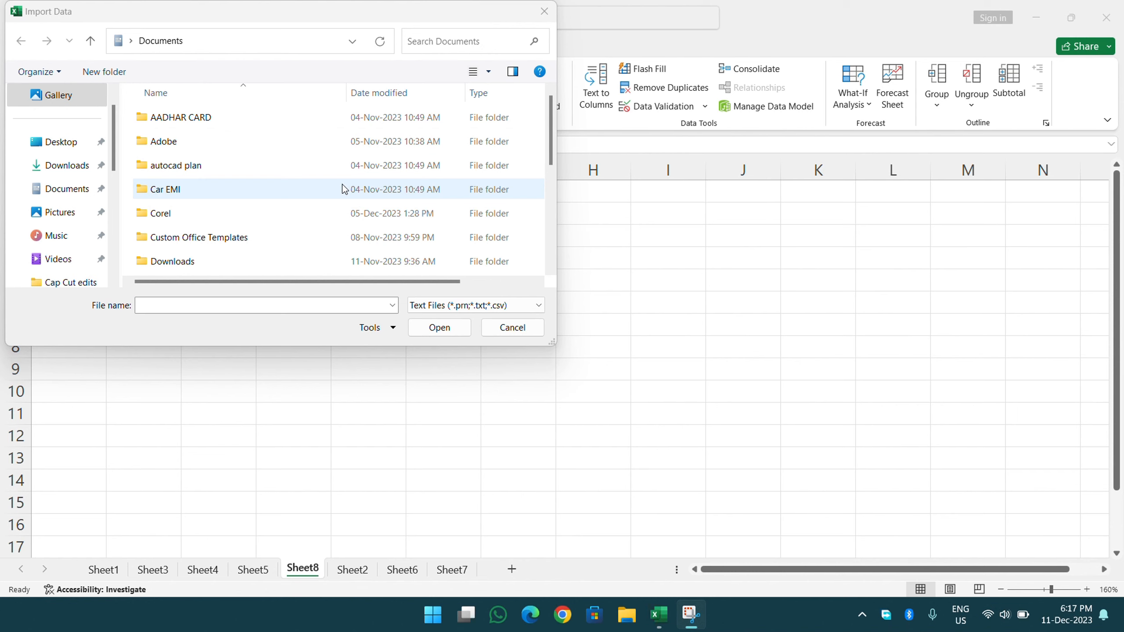
click(80, 144)
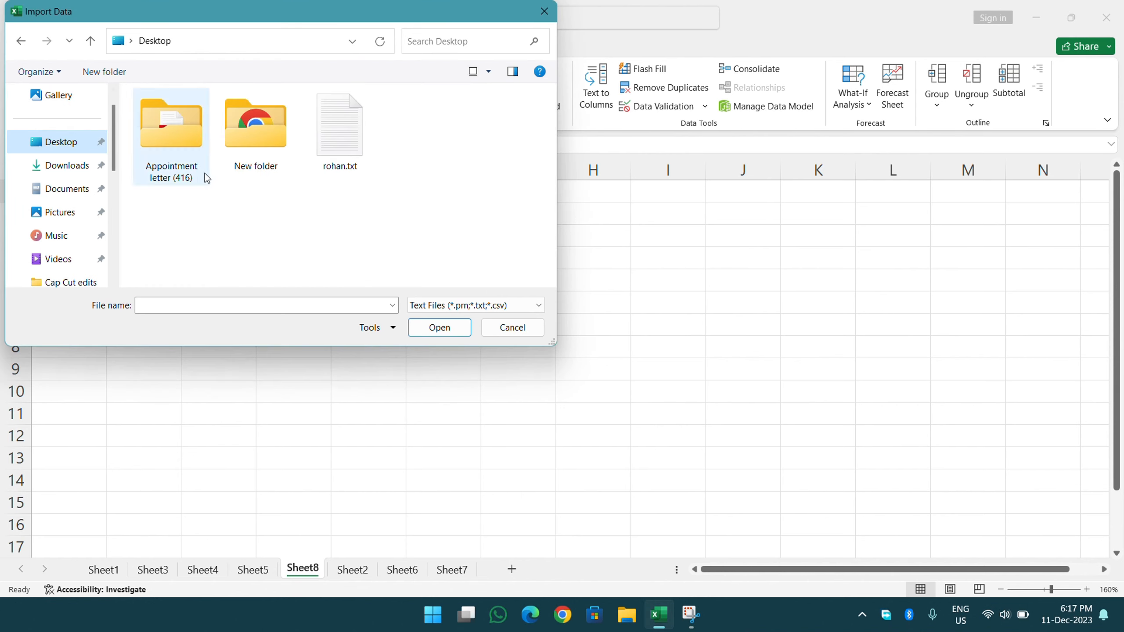
click(361, 146)
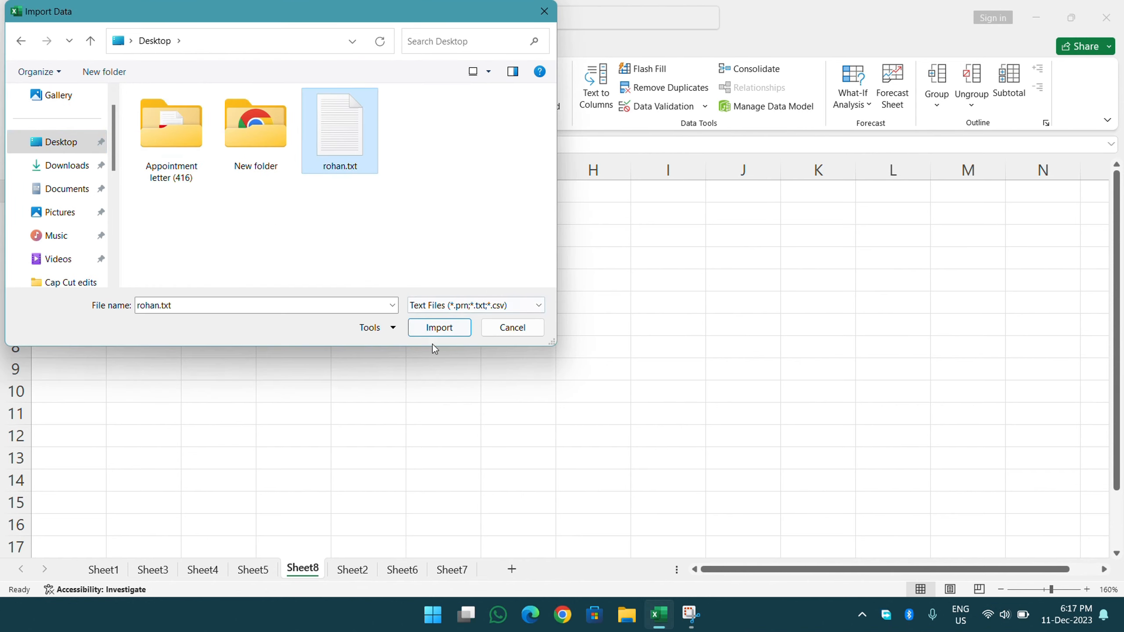
click(437, 335)
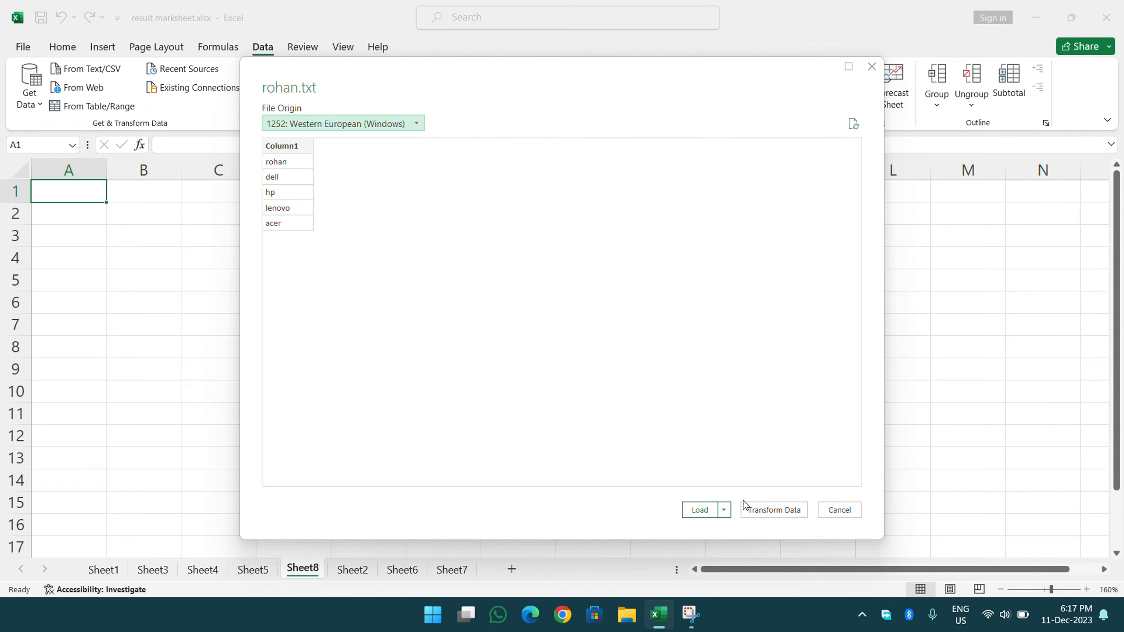
click(700, 510)
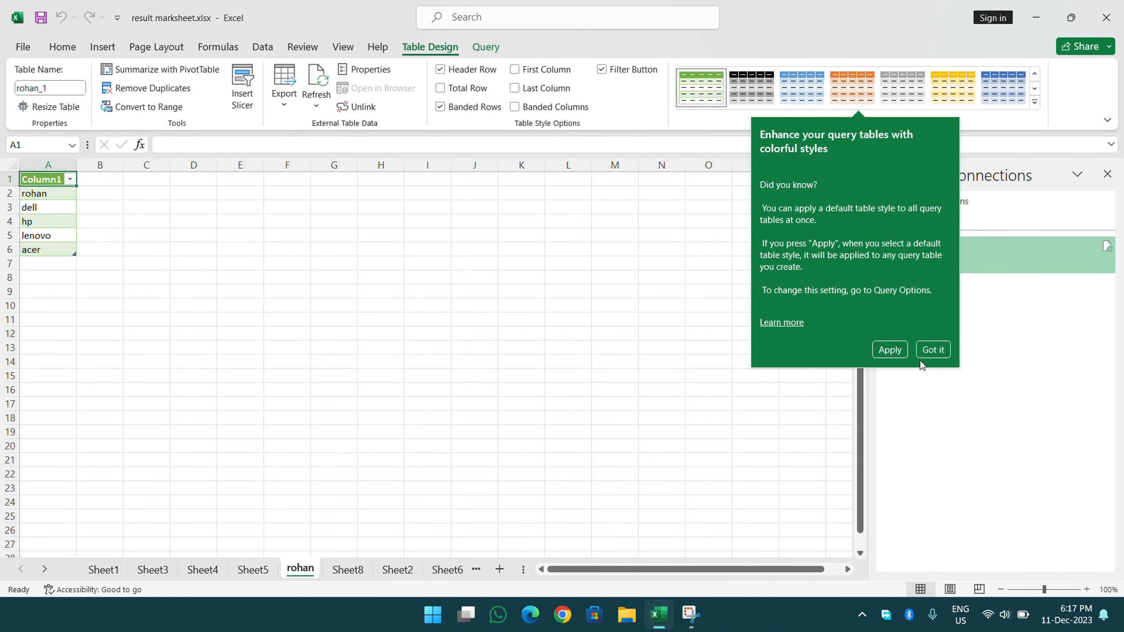
click(933, 350)
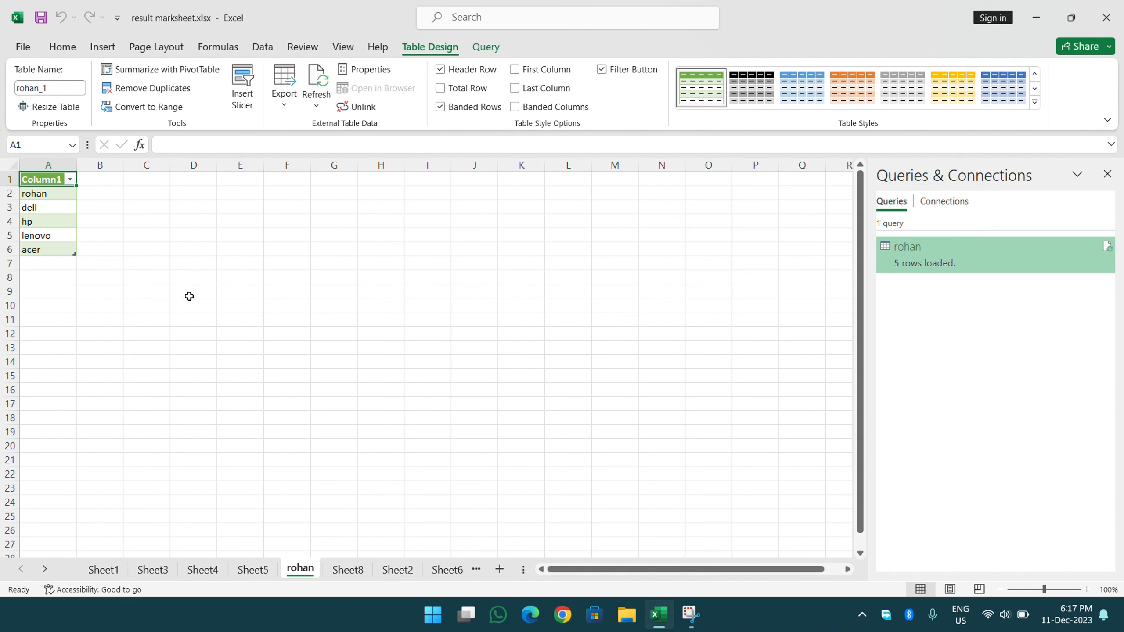
Step: Convert the imported query table to a normal range, accepting removal of its query definition
scroll(3, 239, up, 3)
scroll(2, 239, up, 1)
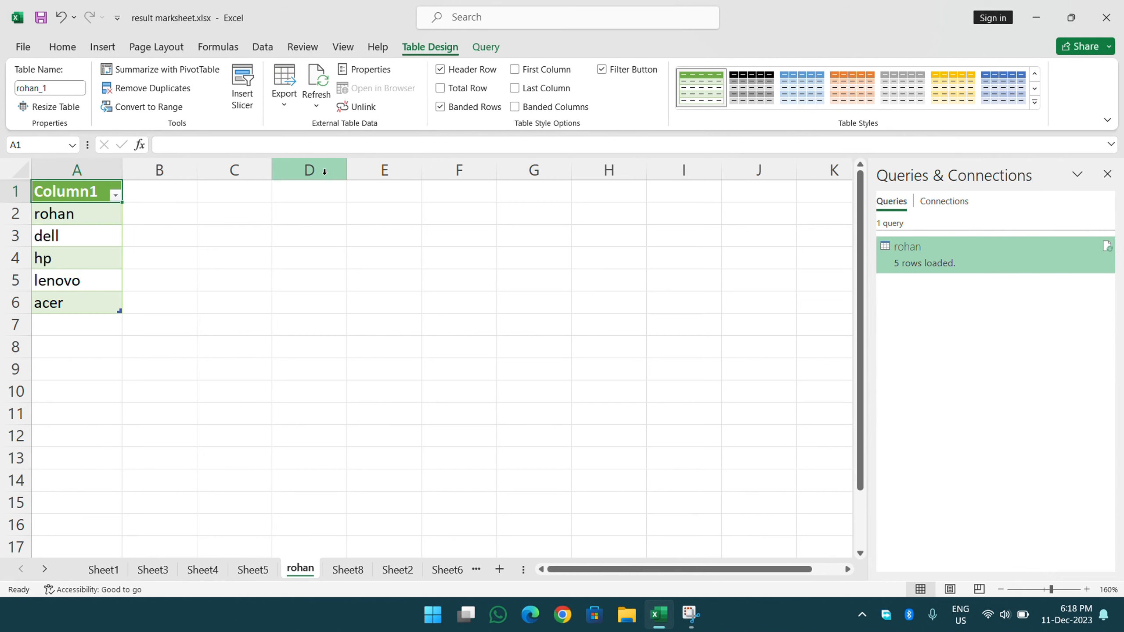
click(163, 113)
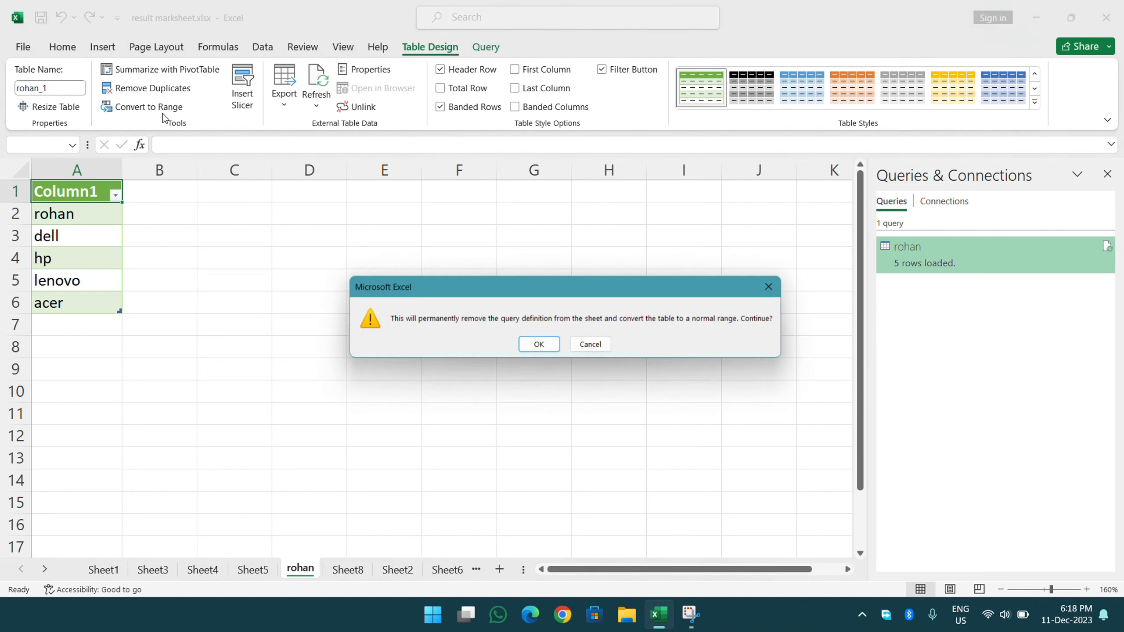
click(541, 347)
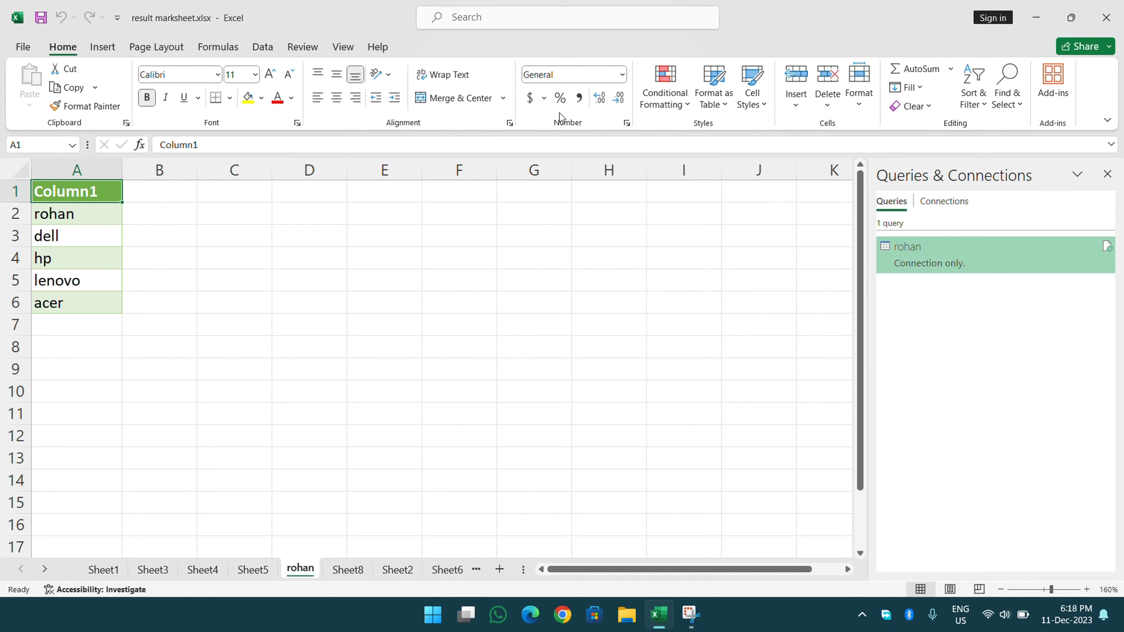
Step: Clear the formats of the header and all list cells in A1:A7, keeping their contents
click(911, 107)
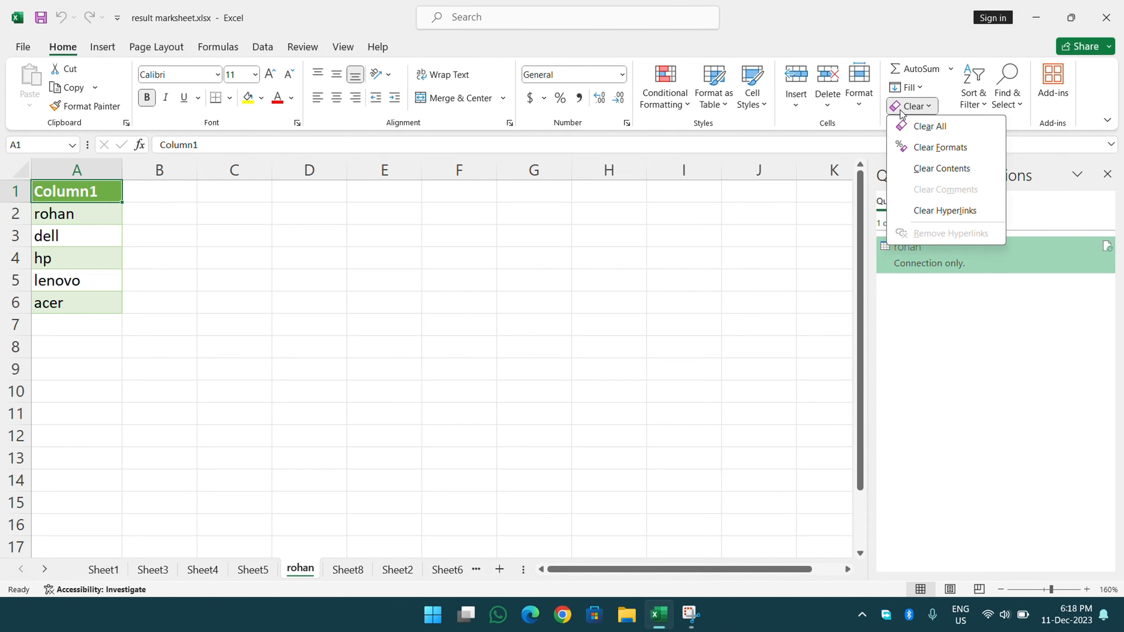
click(913, 147)
click(154, 259)
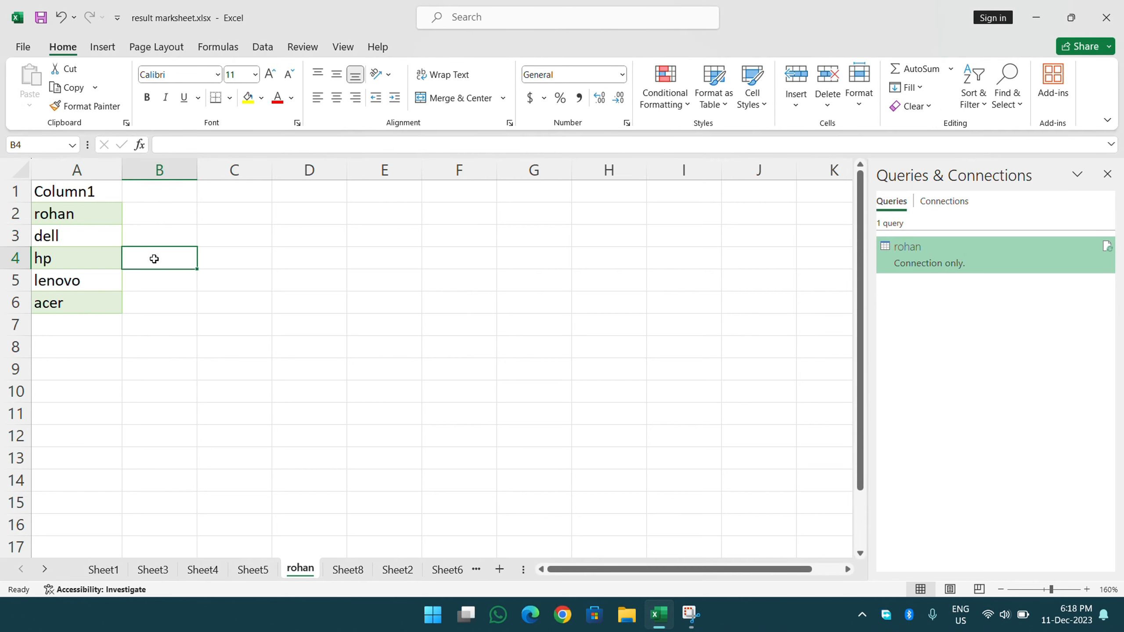
drag(85, 194, 72, 314)
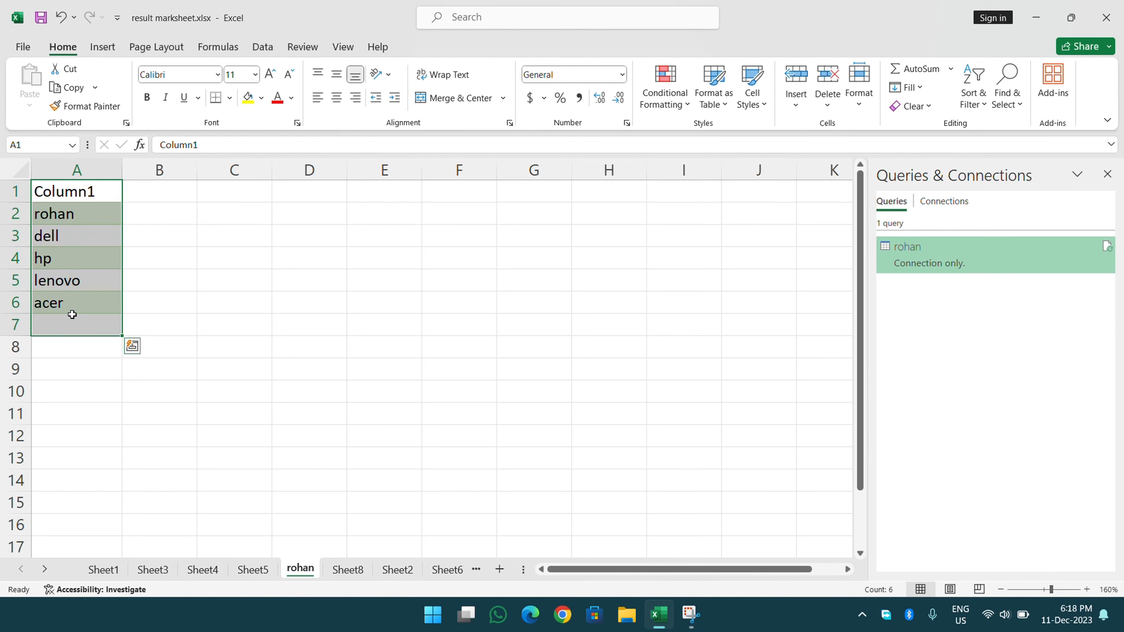
click(904, 111)
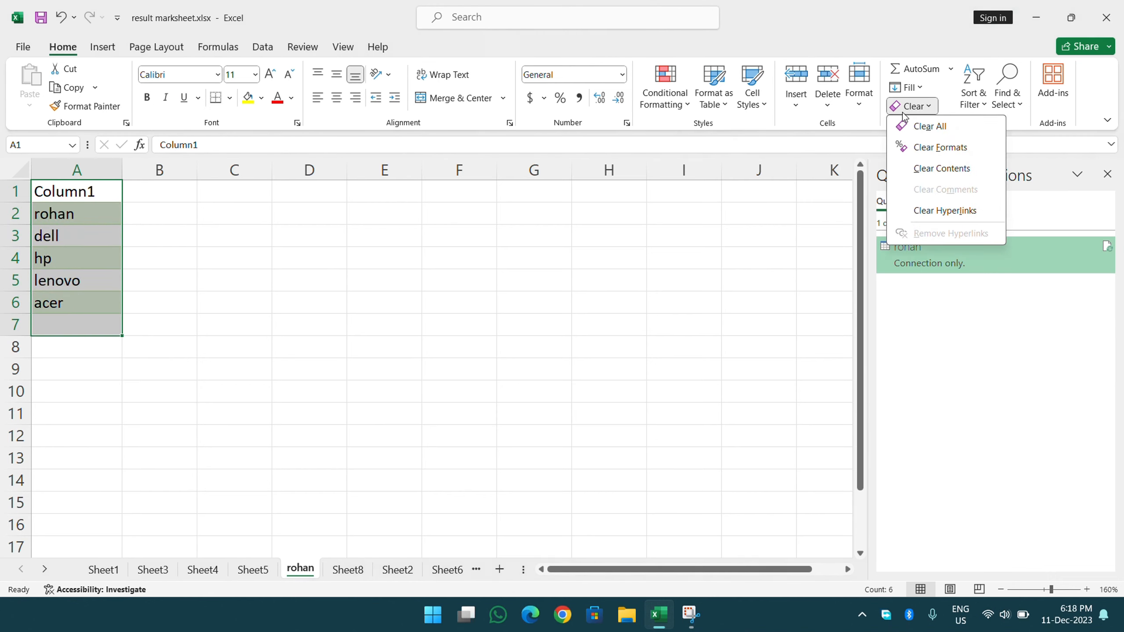
click(941, 147)
click(174, 201)
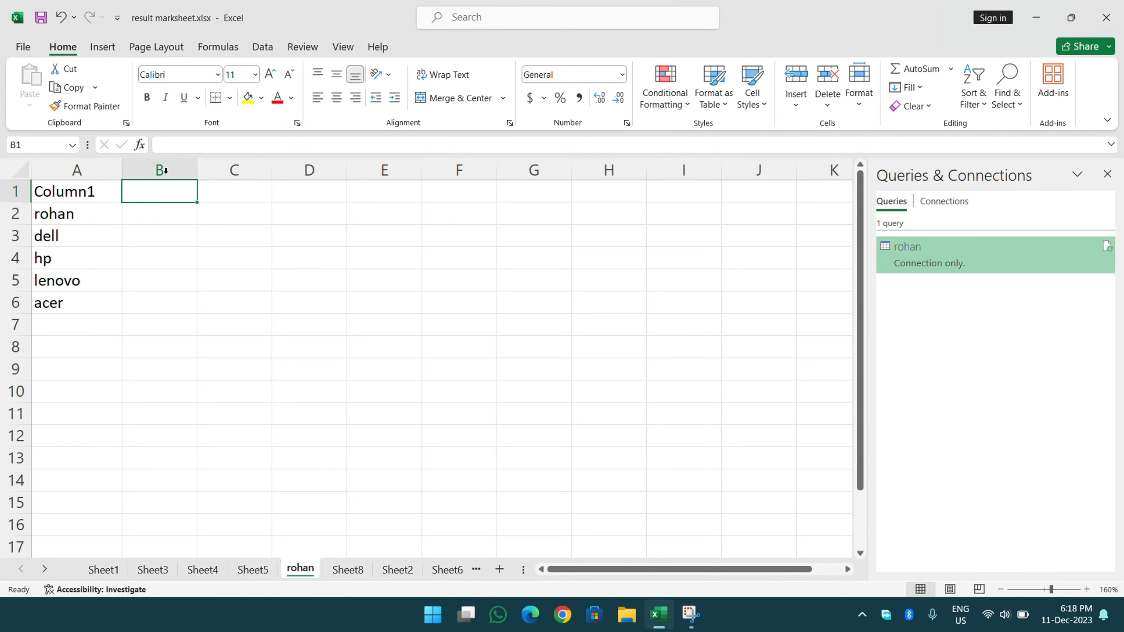
click(260, 48)
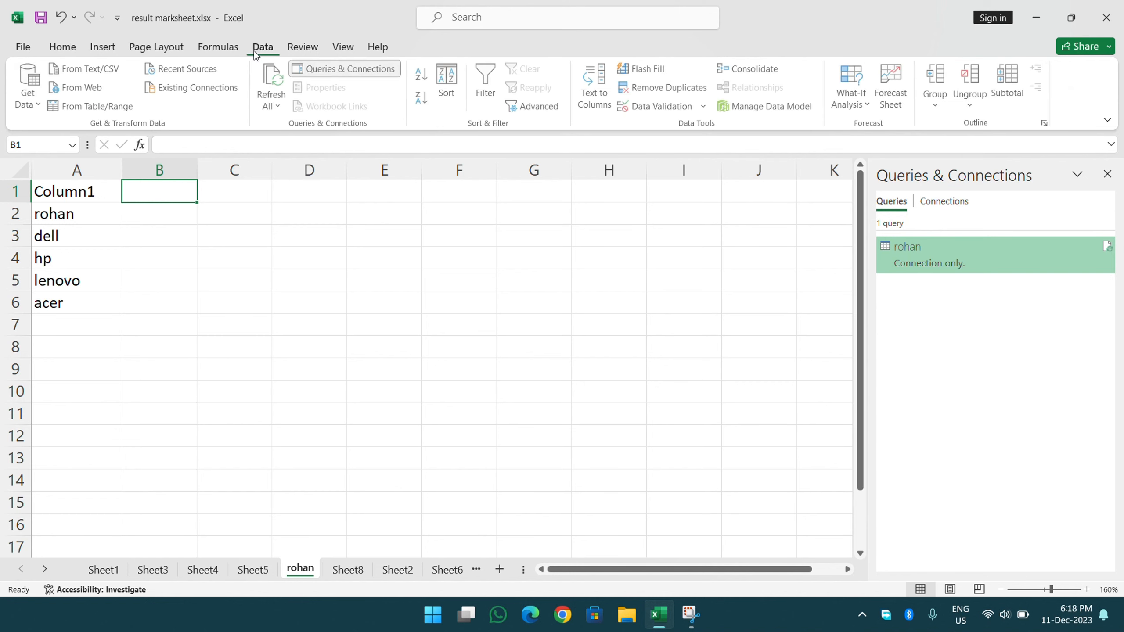
click(29, 95)
mouse_move(42, 136)
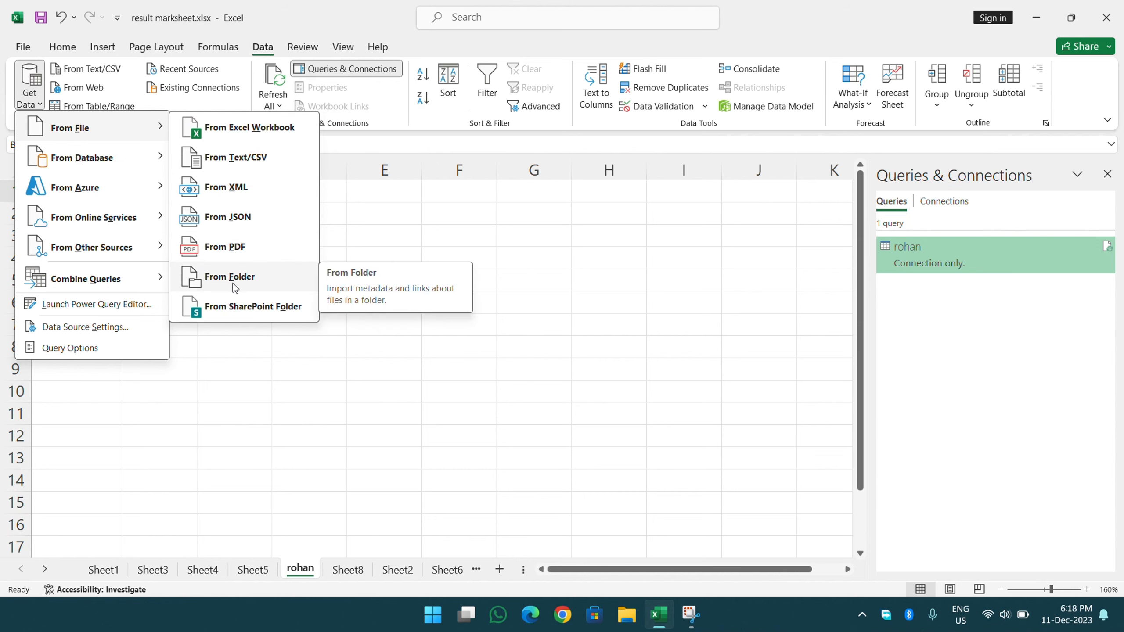
click(331, 280)
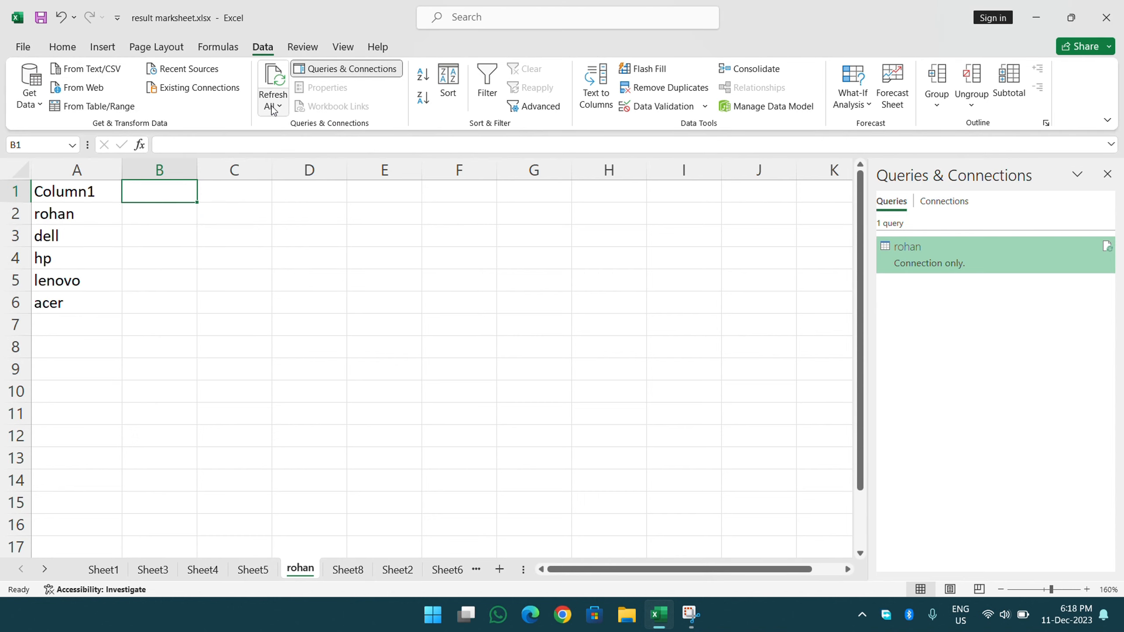
Step: Open the saved text file from the Desktop, append a person's name as a new last line and save it, closing the duplicate tab
click(658, 615)
click(210, 180)
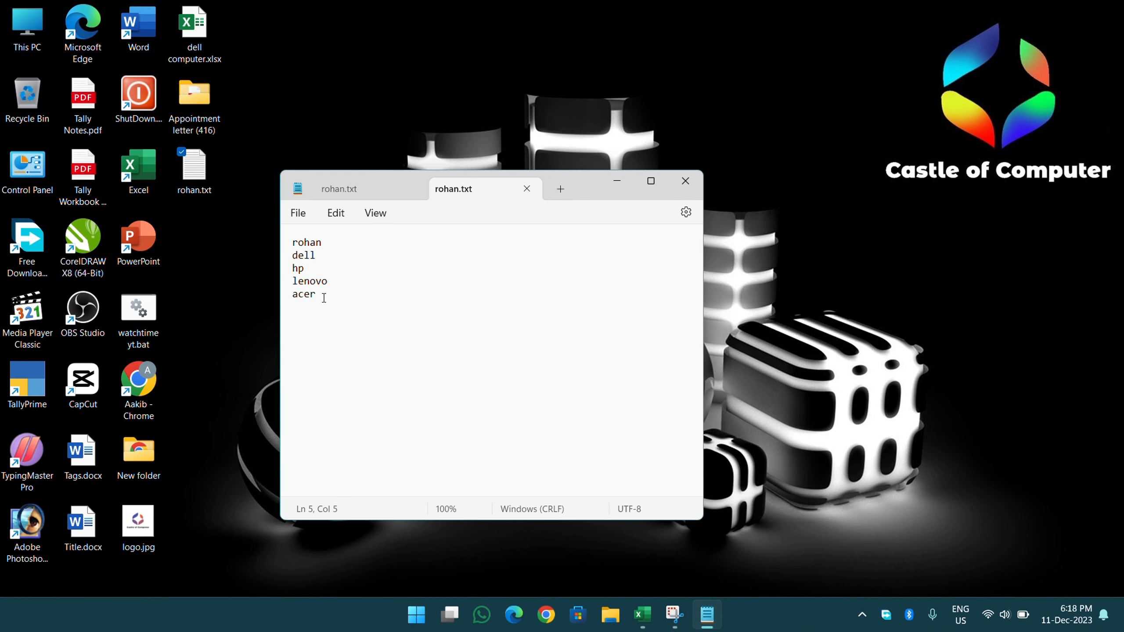
text(yash raj)
click(298, 213)
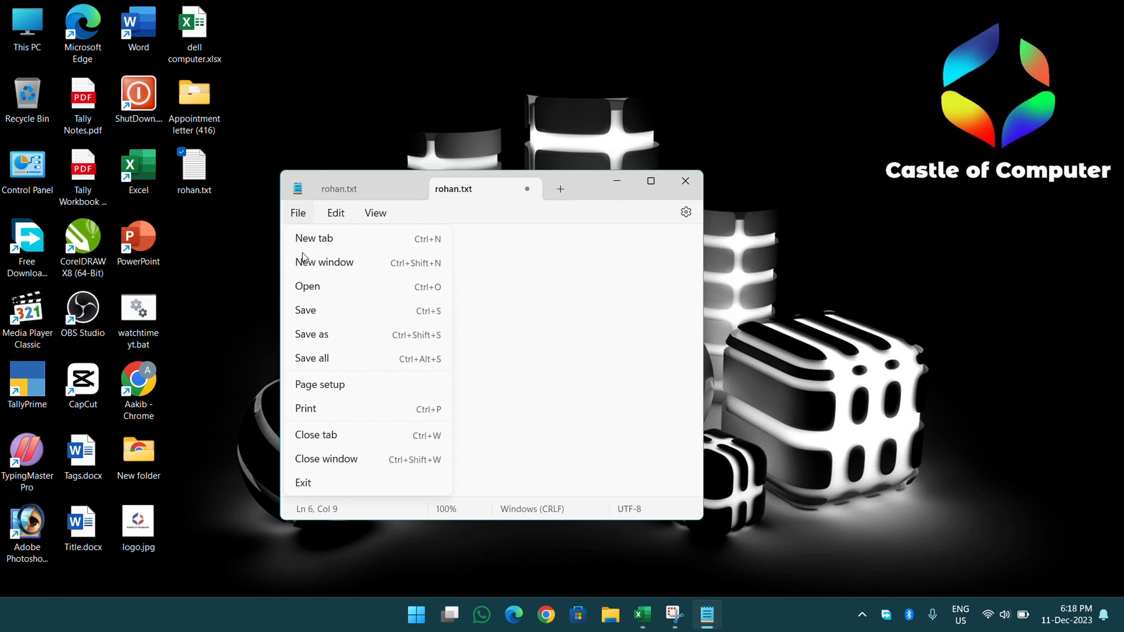
click(316, 317)
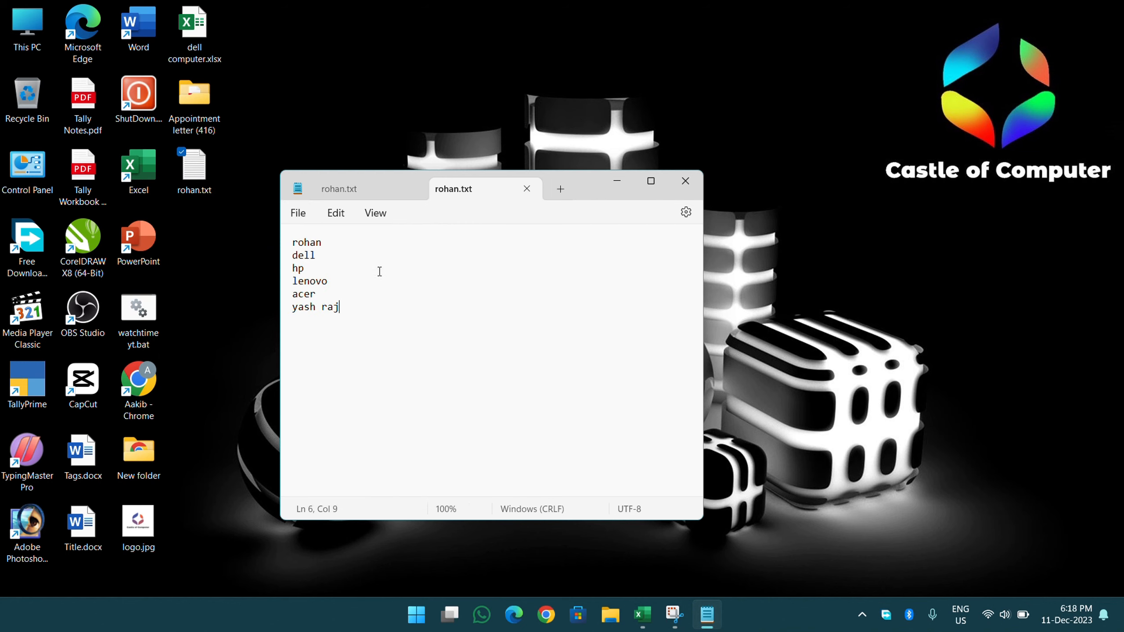
click(403, 196)
click(411, 193)
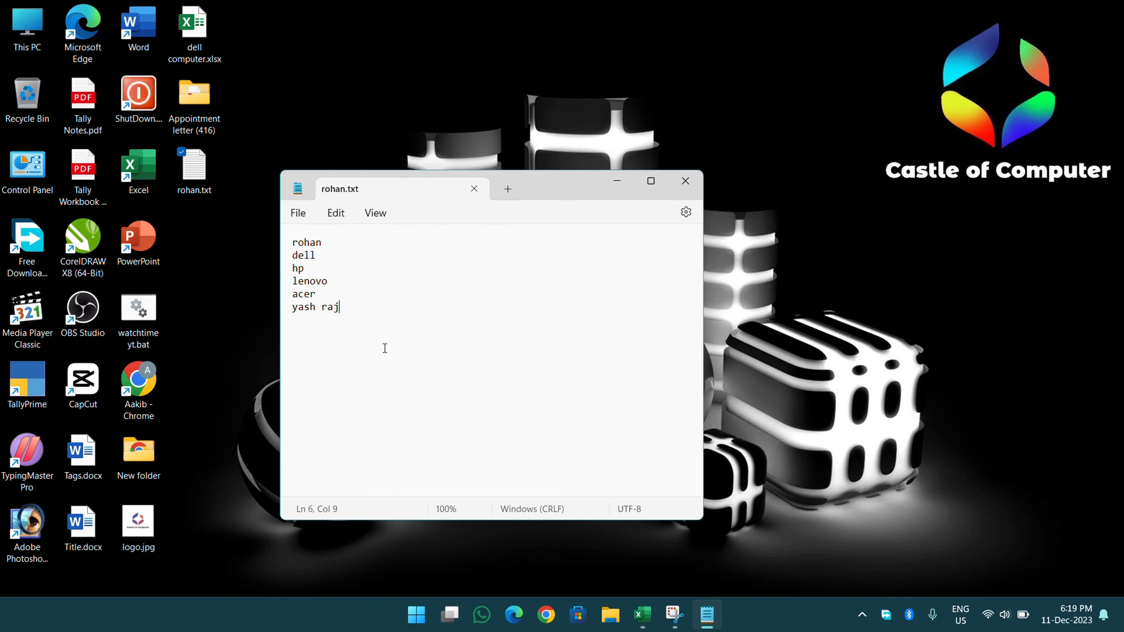
Step: Switch back to the result marksheet workbook in Excel and try to refresh the imported data through Refresh All and the query's own refresh
click(642, 614)
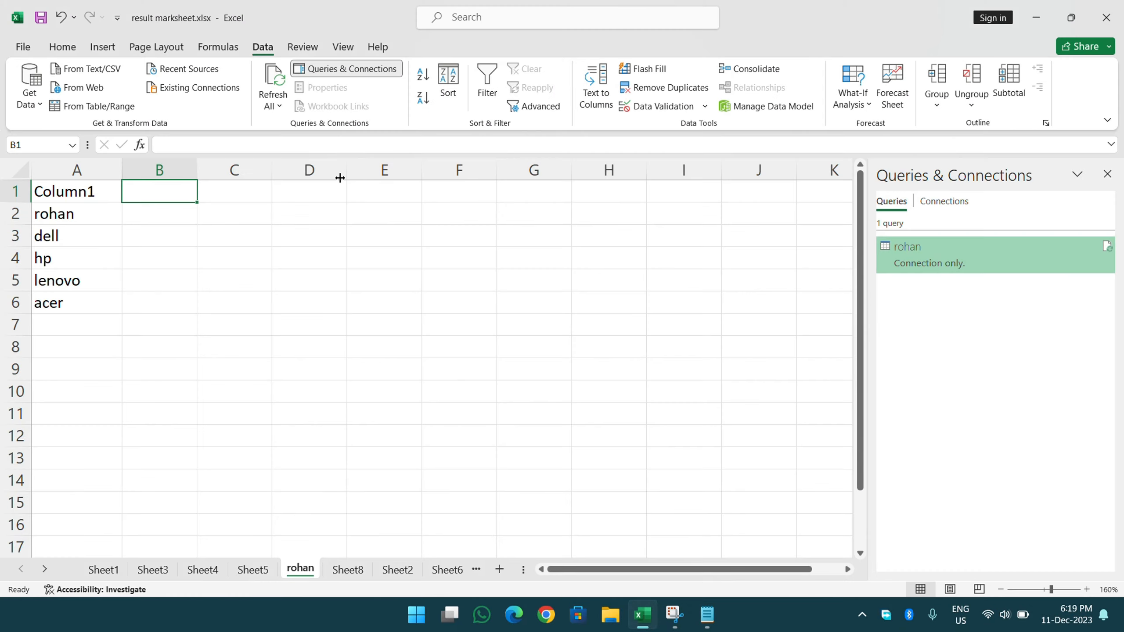
click(278, 82)
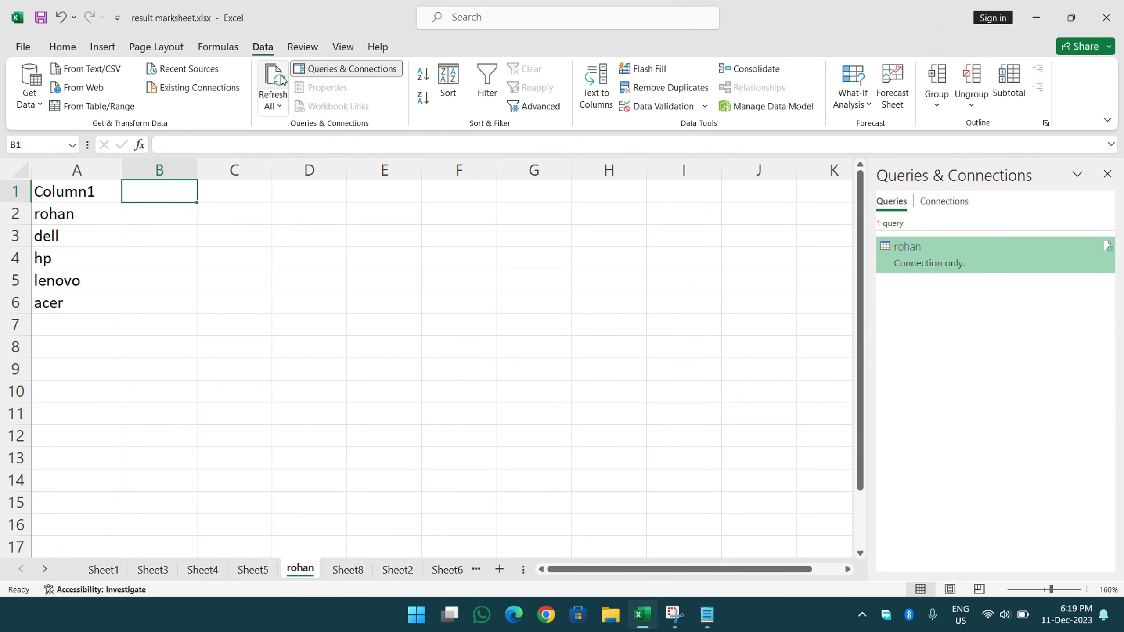
click(273, 105)
click(282, 129)
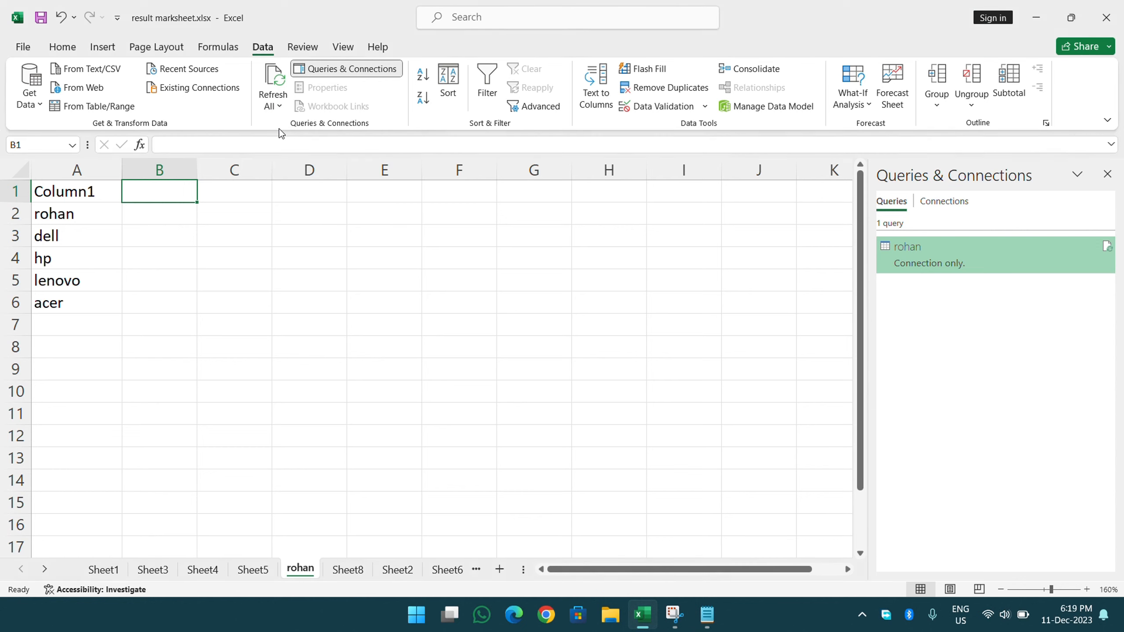
click(143, 286)
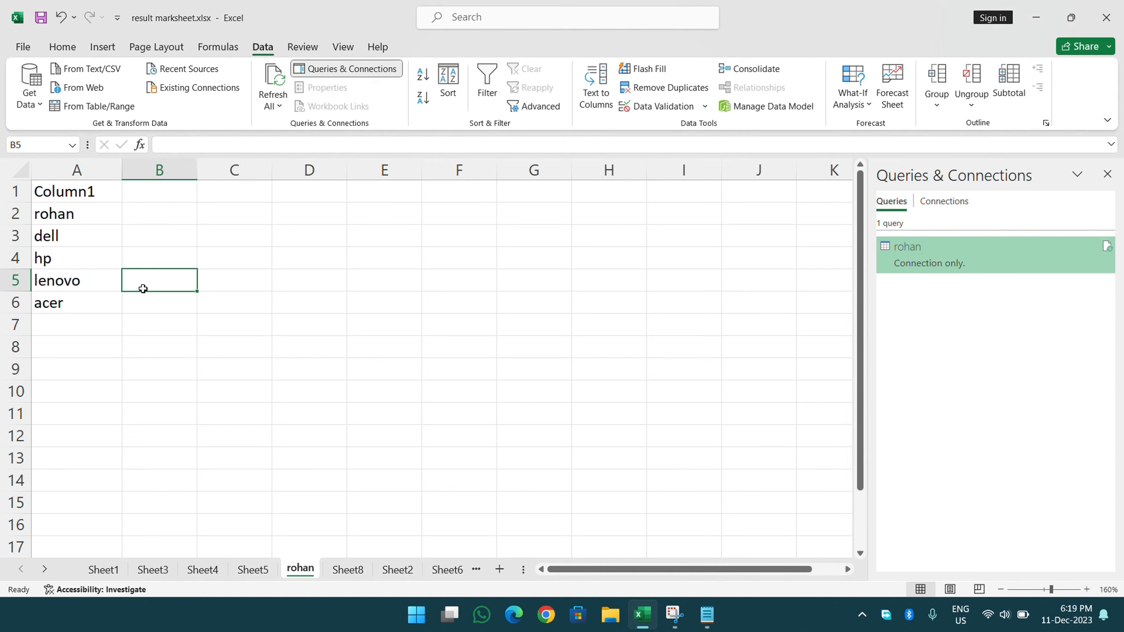
click(83, 249)
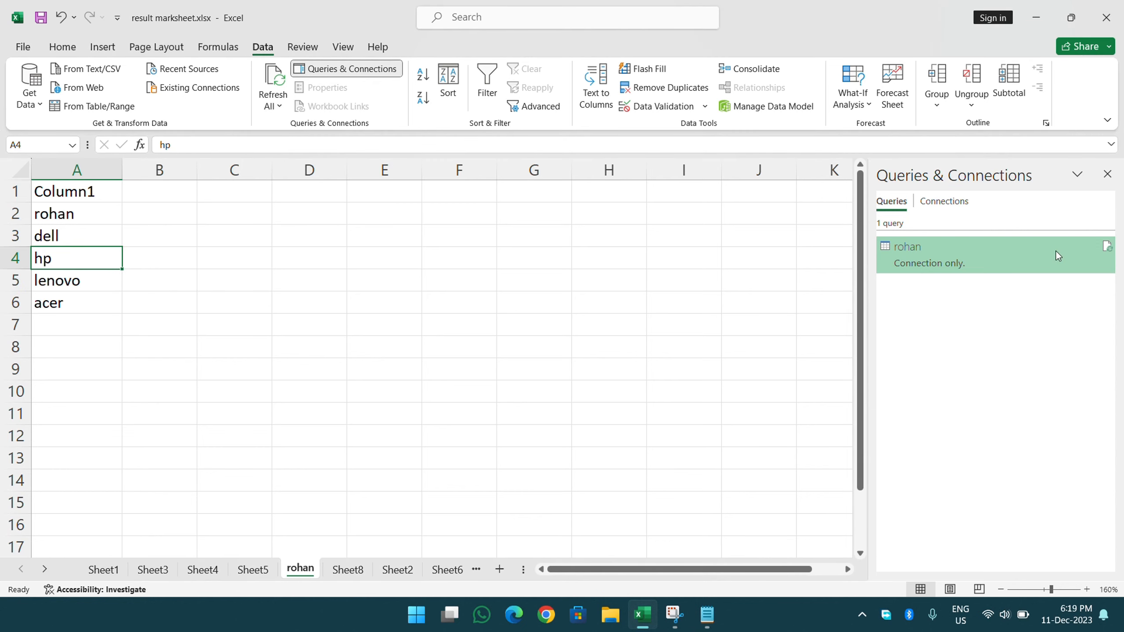
click(1108, 253)
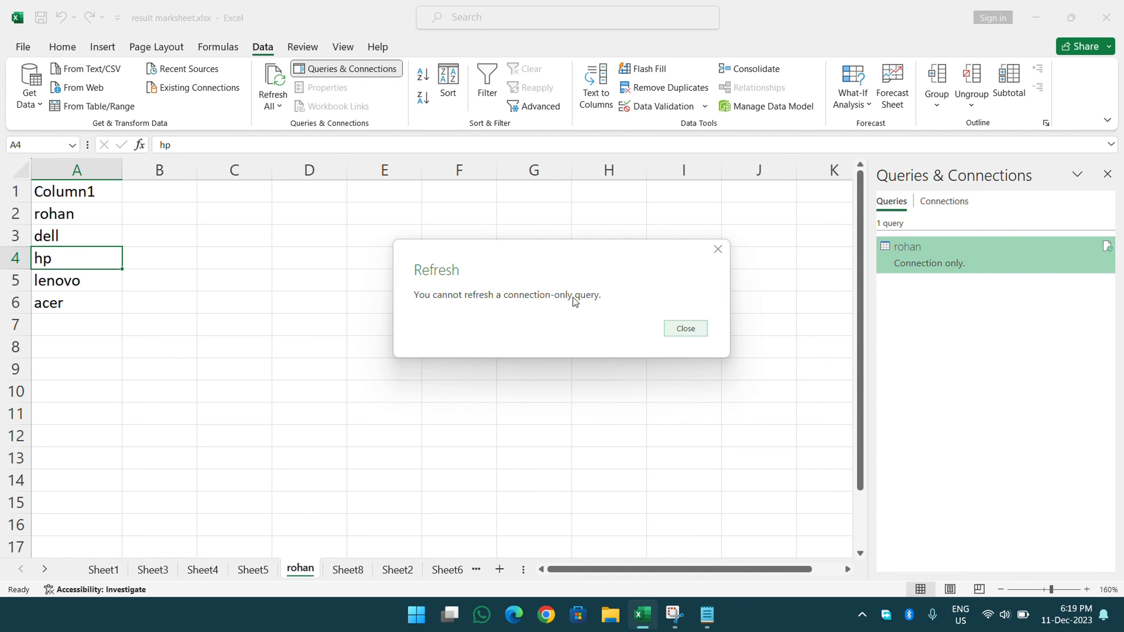
click(684, 330)
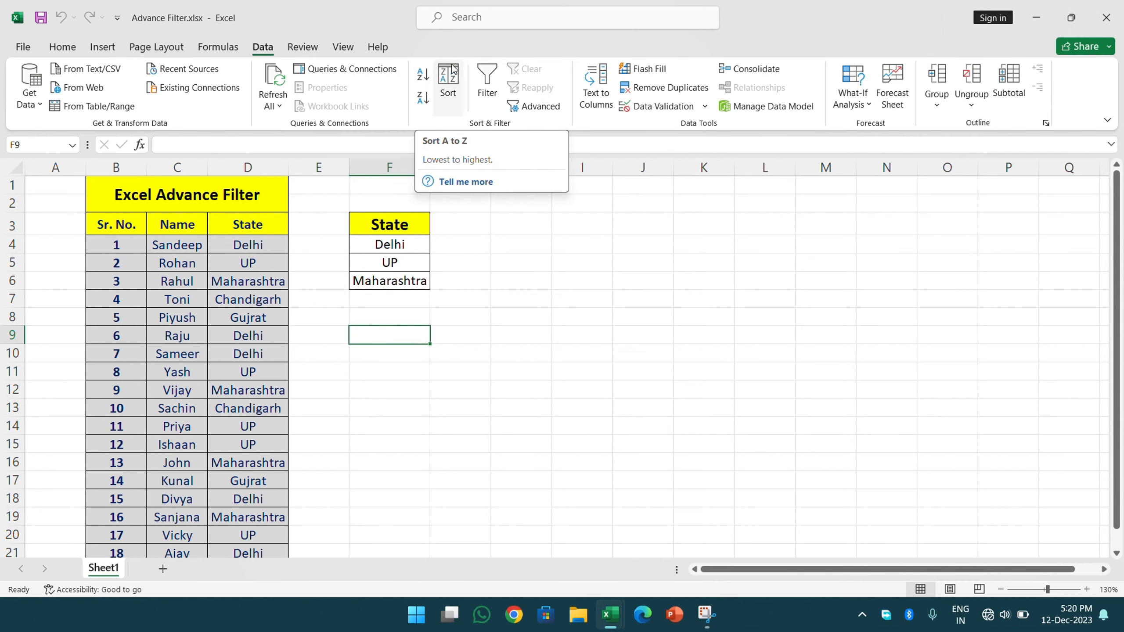
Step: Sort the entries of the Name column from A to Z in the Advance Filter workbook, continuing with the current selection only
click(482, 23)
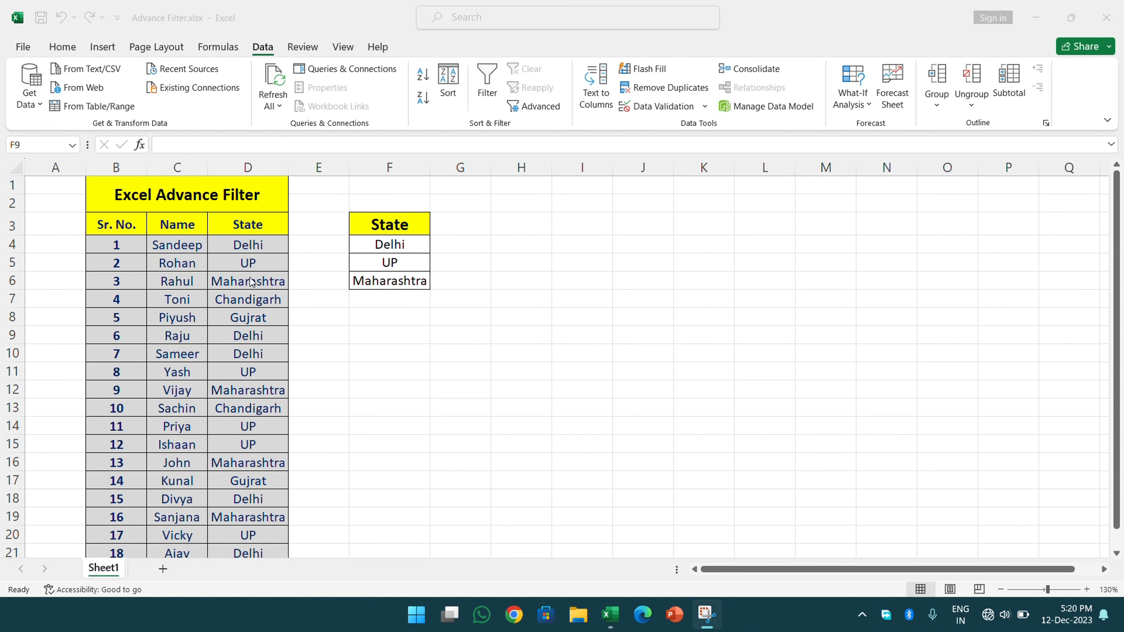
click(190, 249)
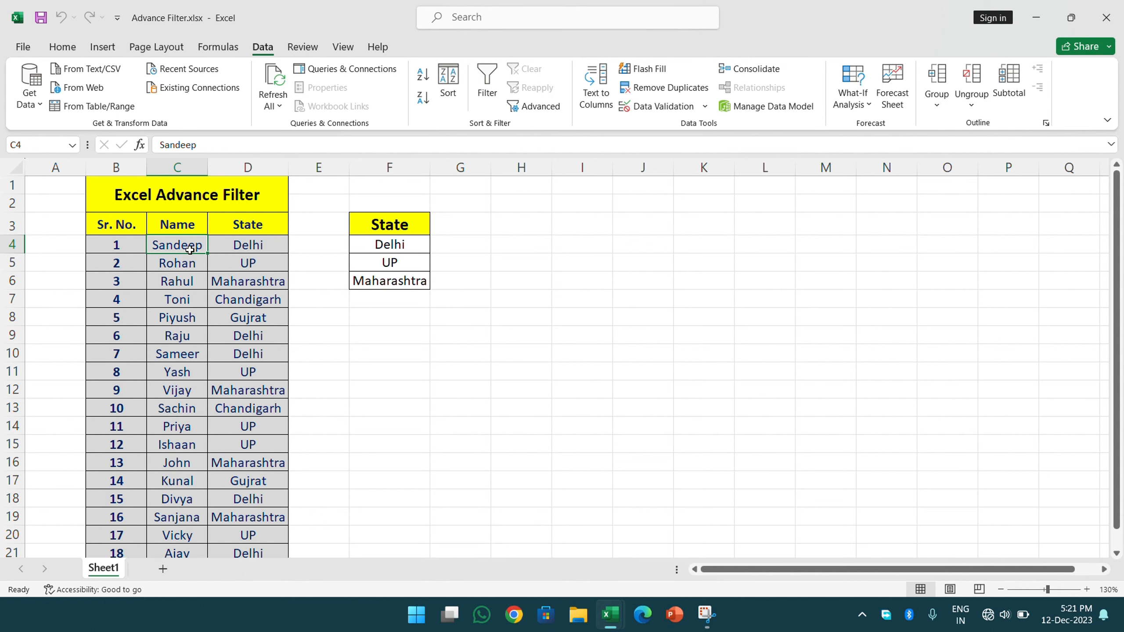
key(ctrl+shift+Down)
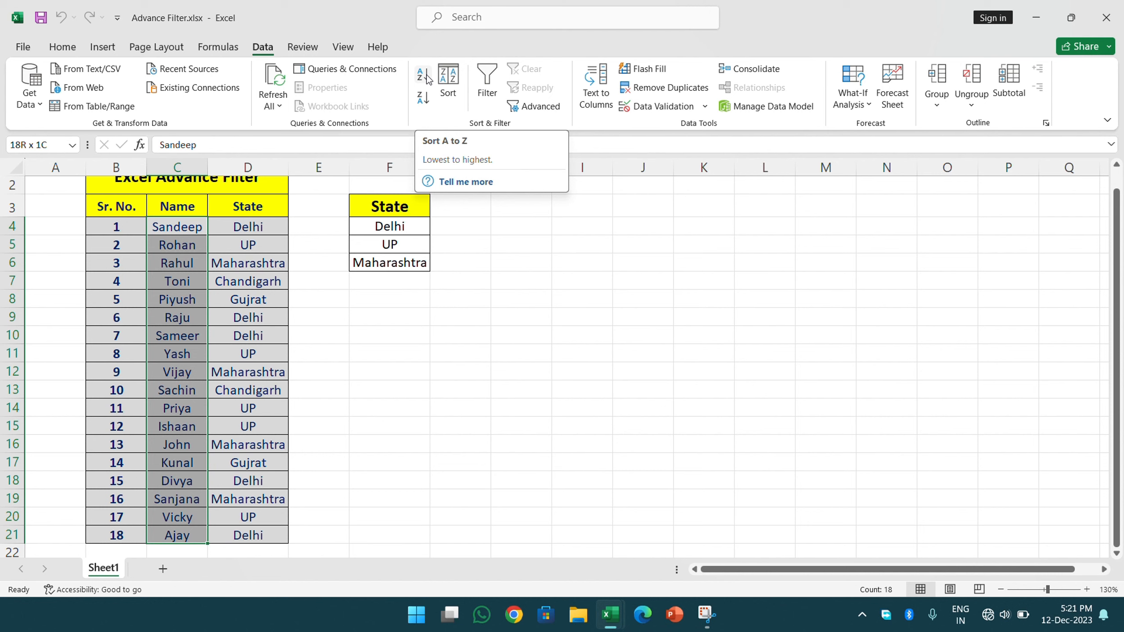
click(427, 79)
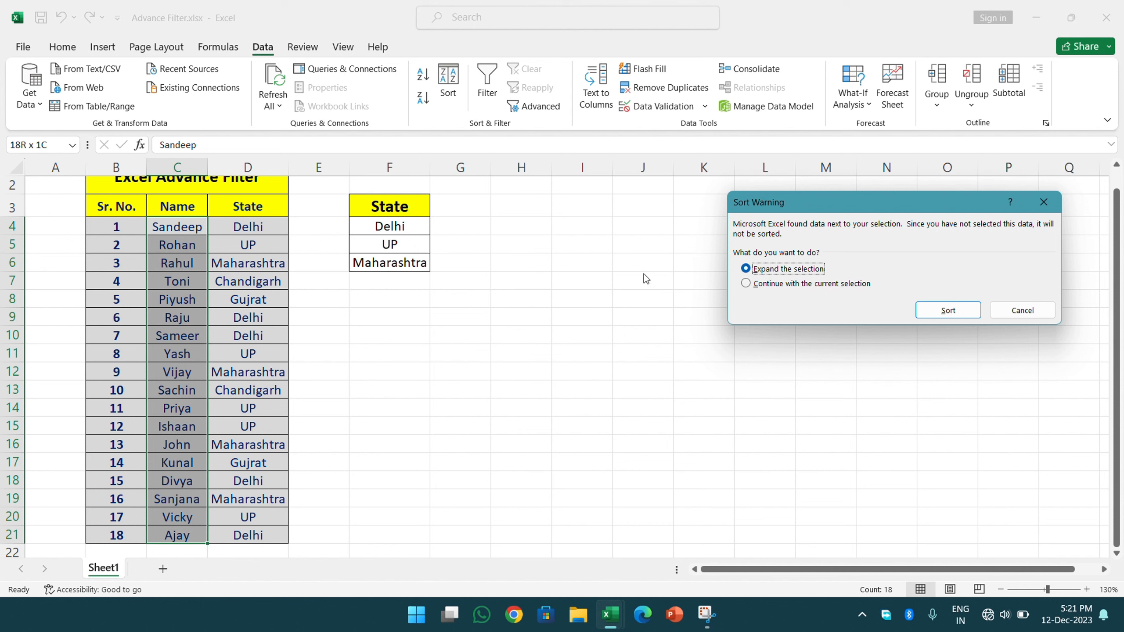
click(769, 287)
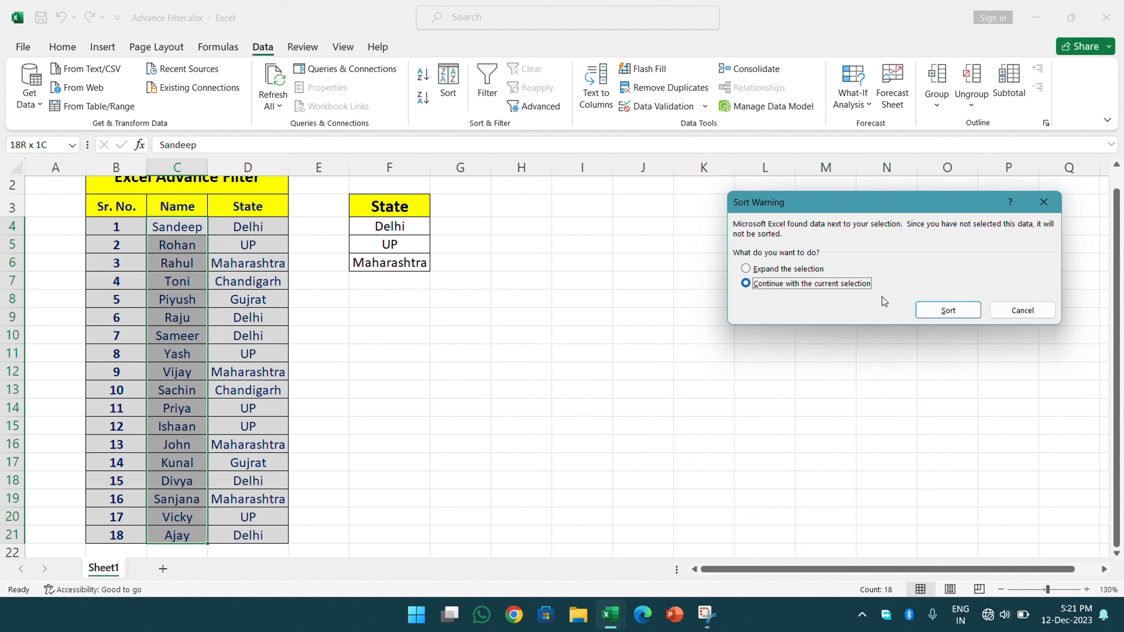
click(929, 311)
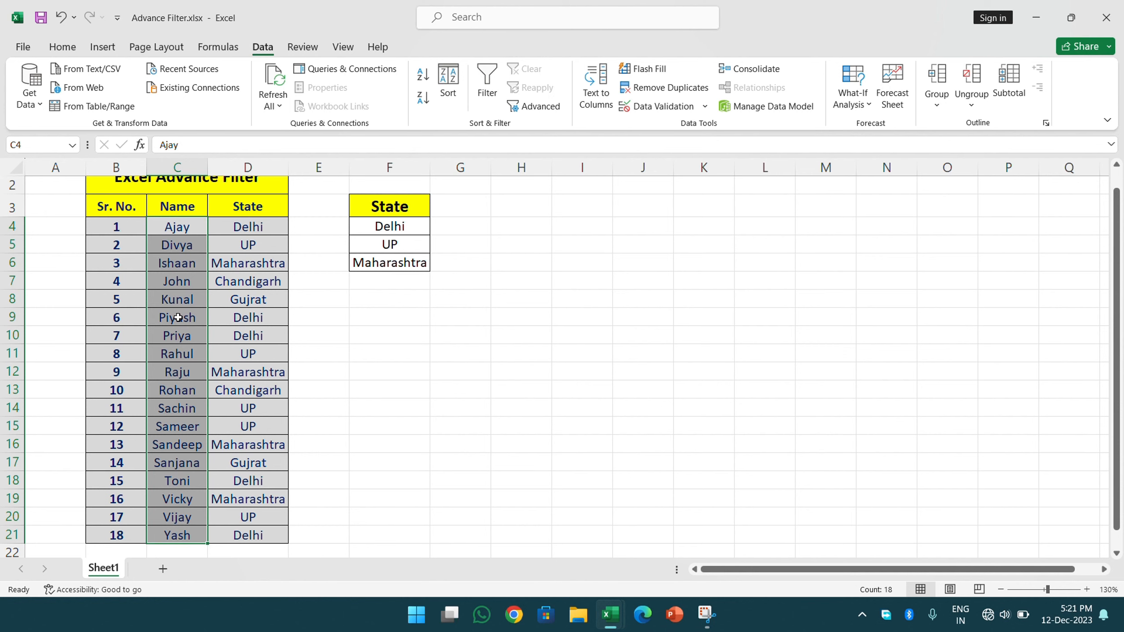
scroll(174, 274, down, 1)
scroll(176, 301, up, 2)
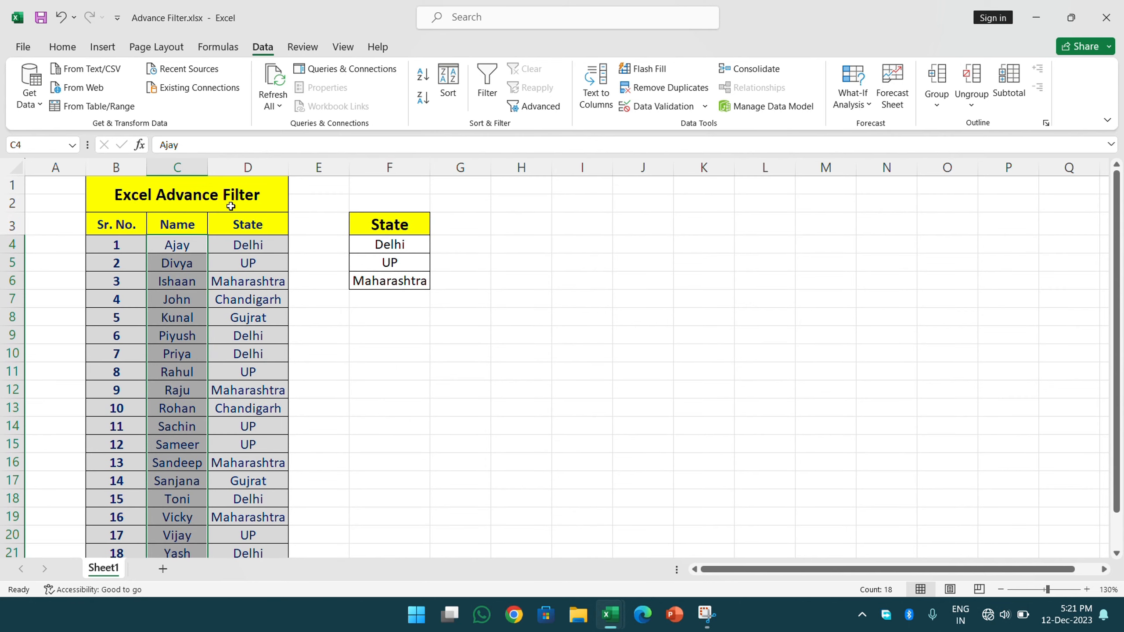
Step: Try to sort the Name entries from Z to A with the selection expanded to the adjacent columns
click(426, 101)
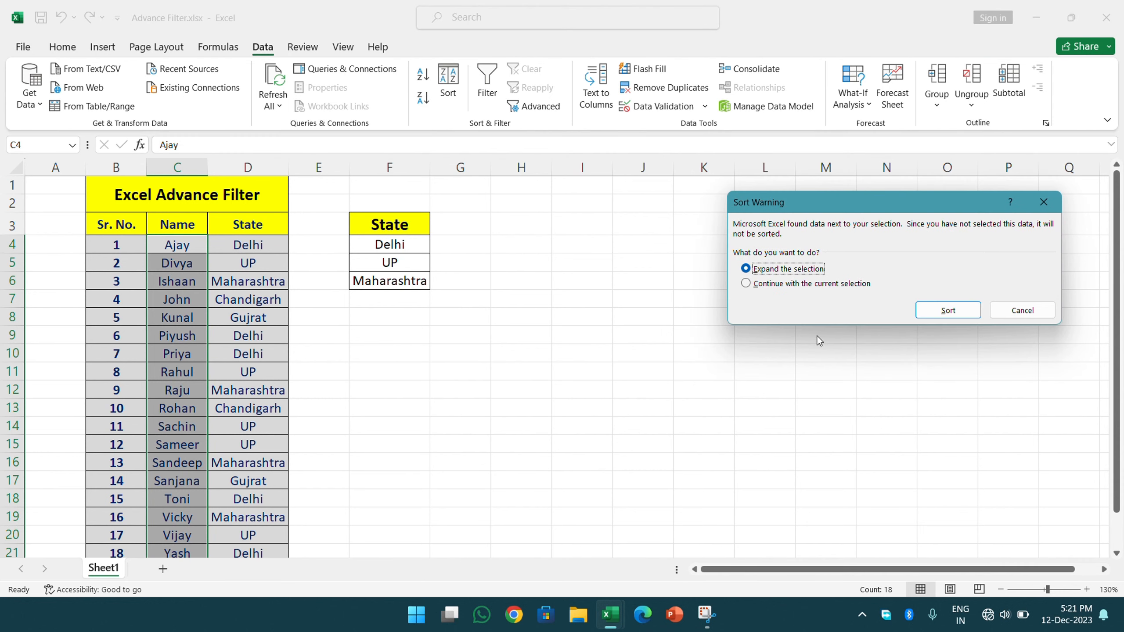
click(947, 310)
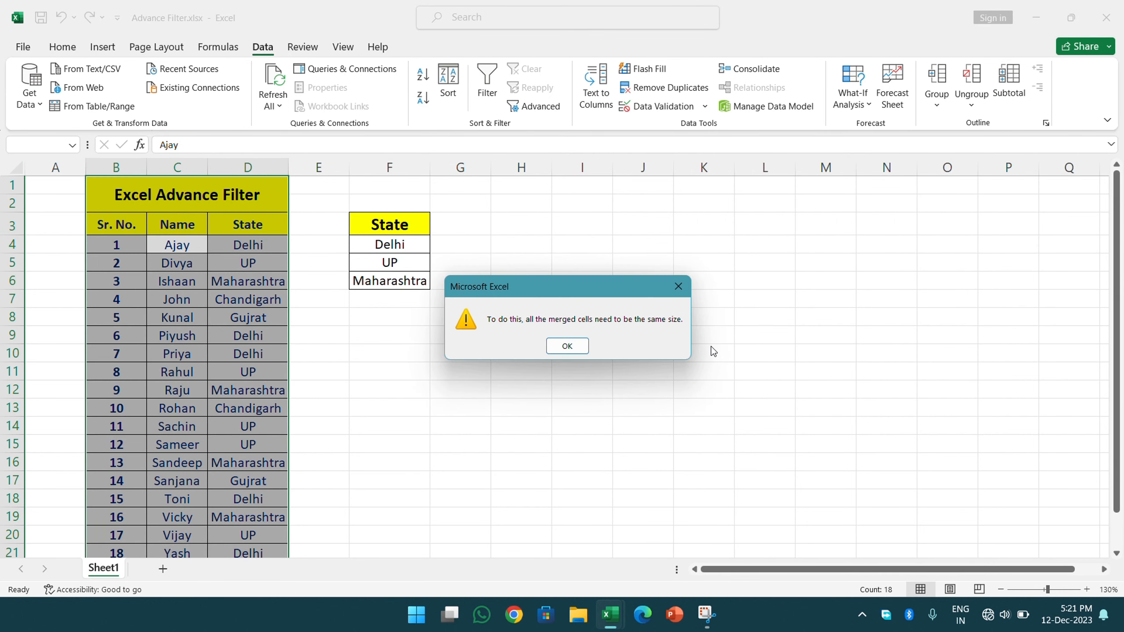
click(583, 346)
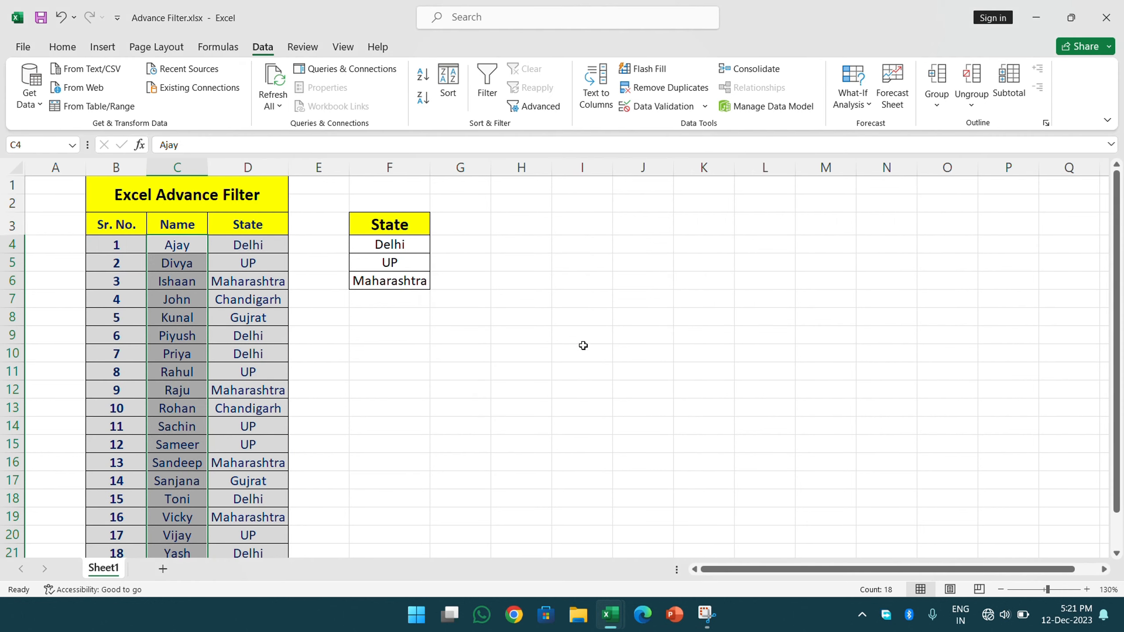
Step: Sort the Name entries from Z to A, continuing with the current selection only, and deselect the column
click(423, 99)
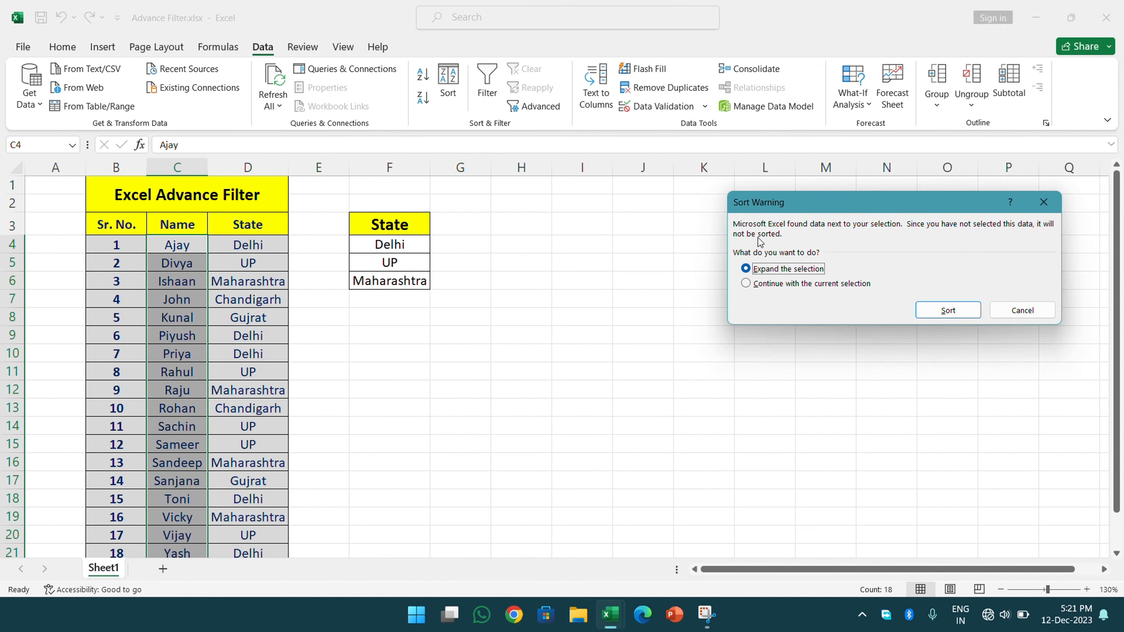
click(768, 285)
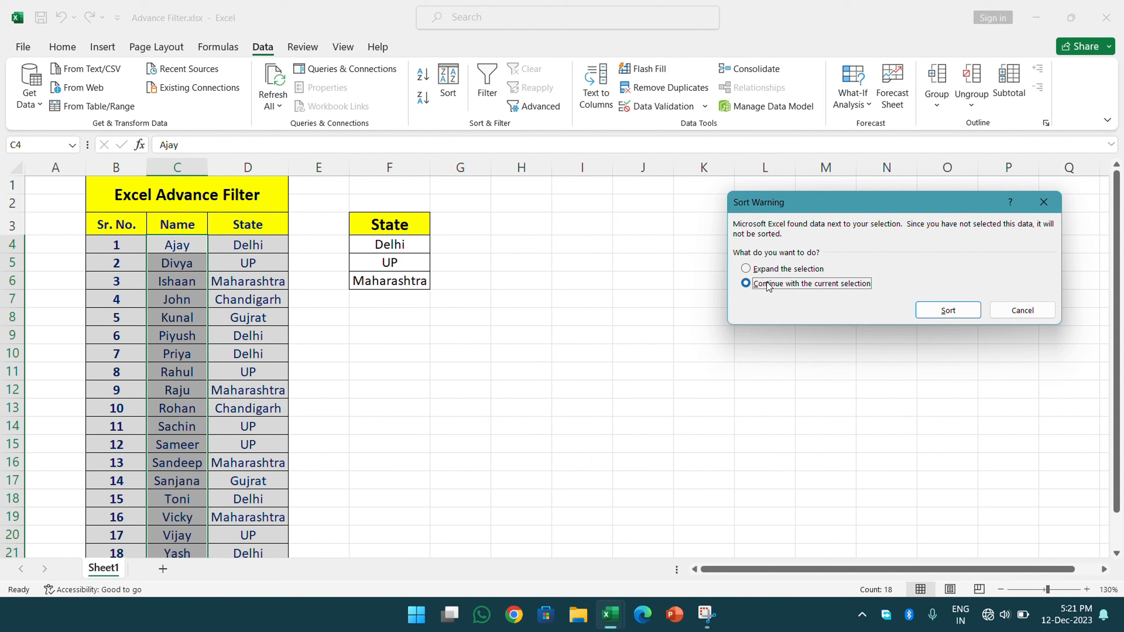
click(944, 312)
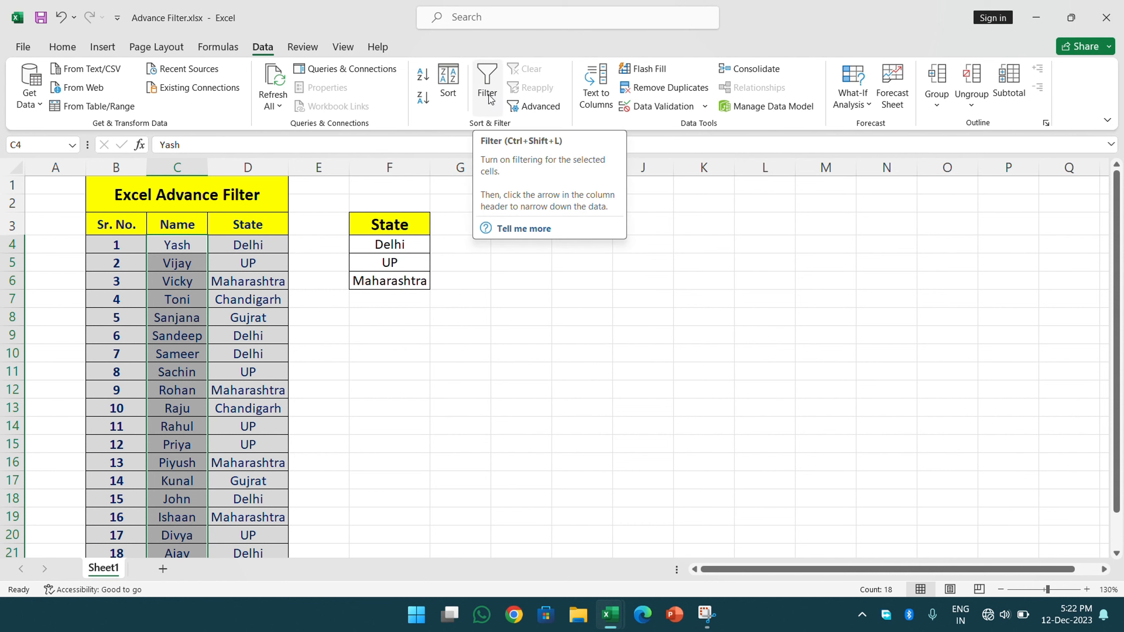
click(467, 294)
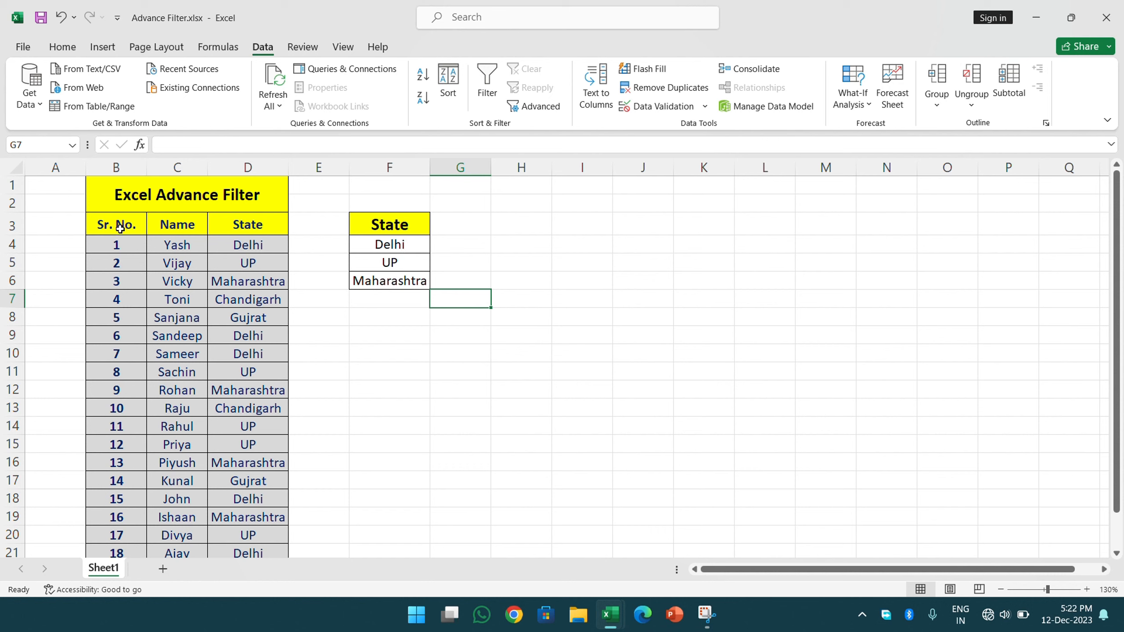
key(ctrl+shift+Right)
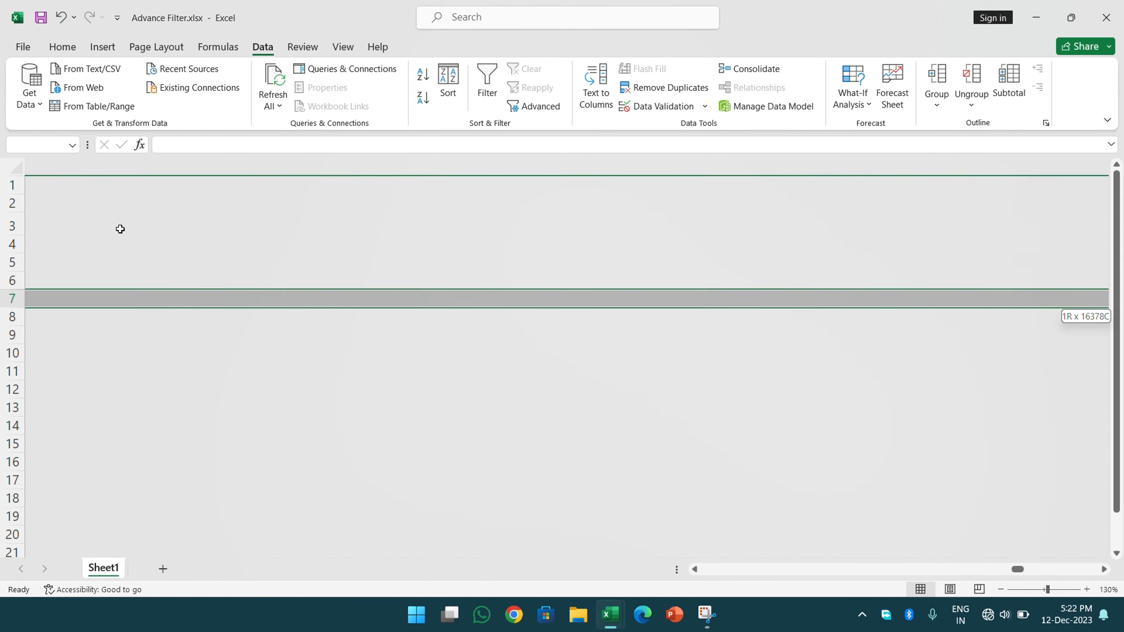
key(ctrl+shift+Left)
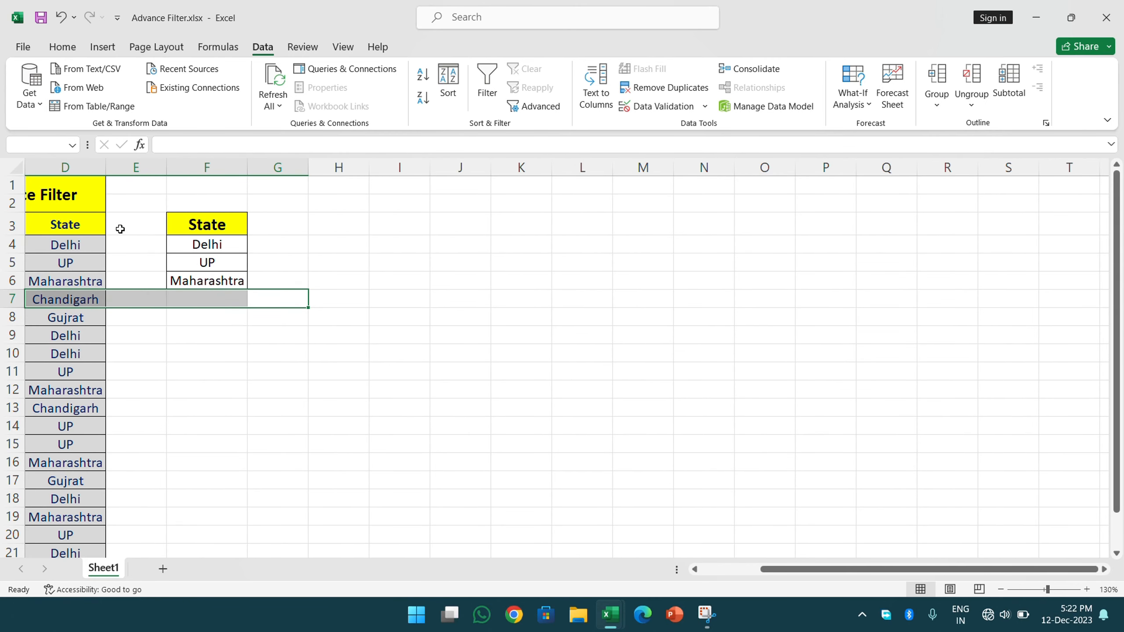
key(ctrl+shift+Left)
key(Up)
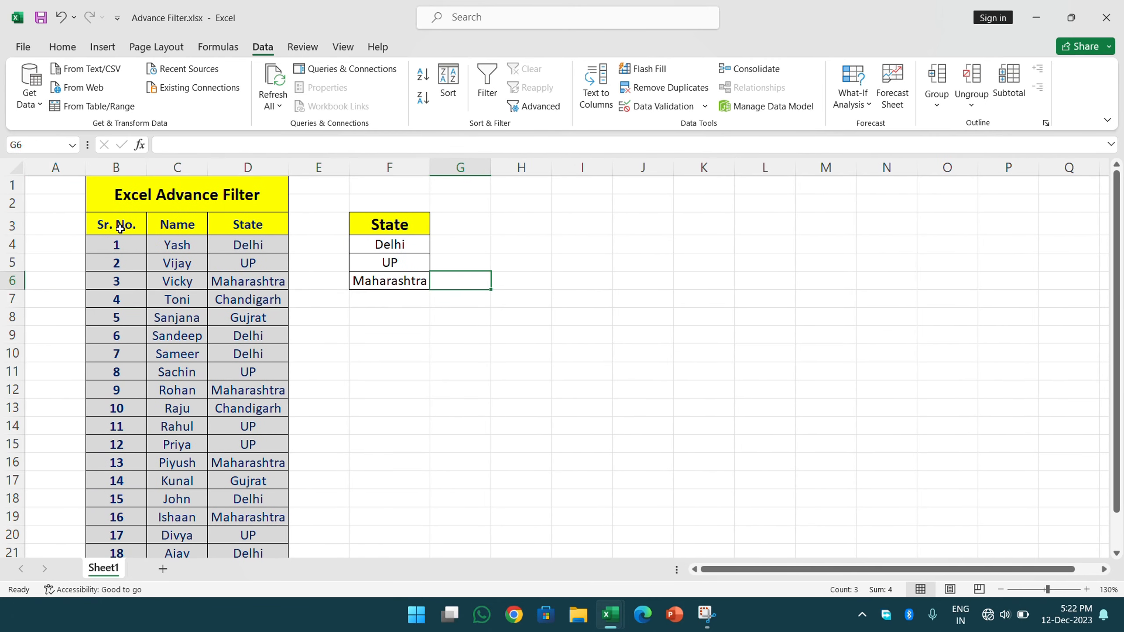
key(Left)
key(Up)
key(Left)
key(Left)
key(Left)
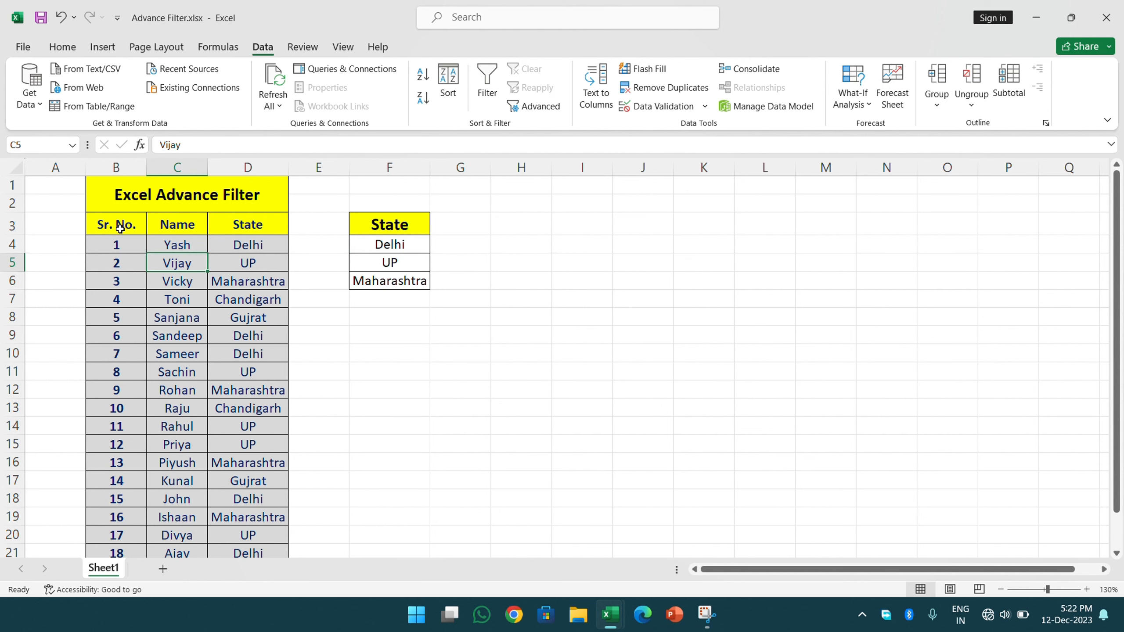
key(Left)
key(Up)
key(Up)
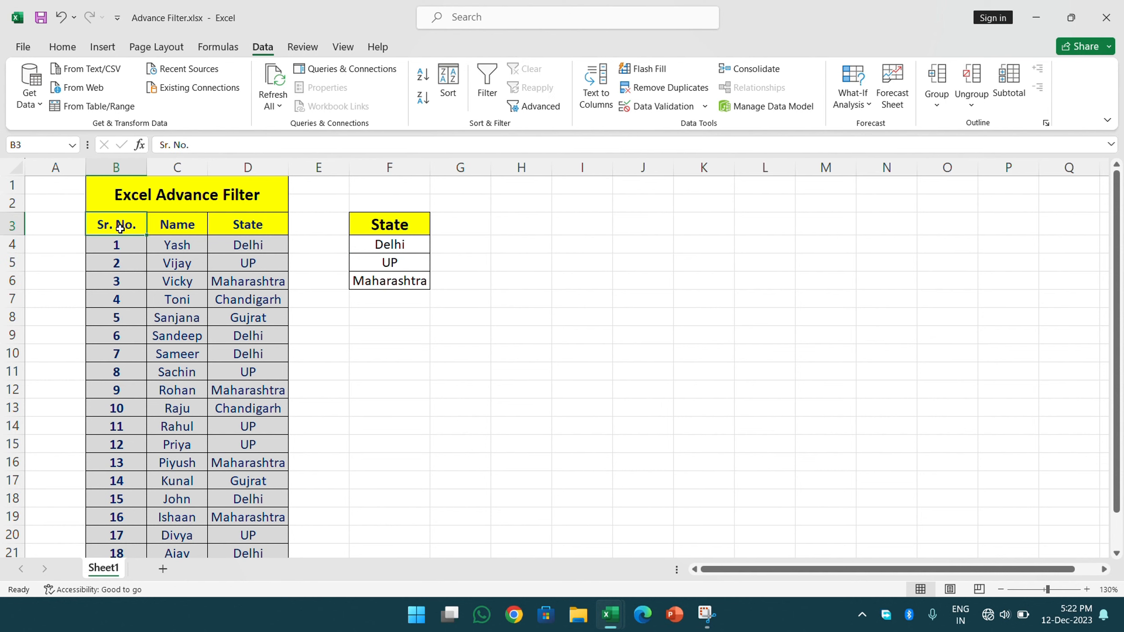
key(shift+Right)
key(ctrl+q)
key(Right)
key(Right)
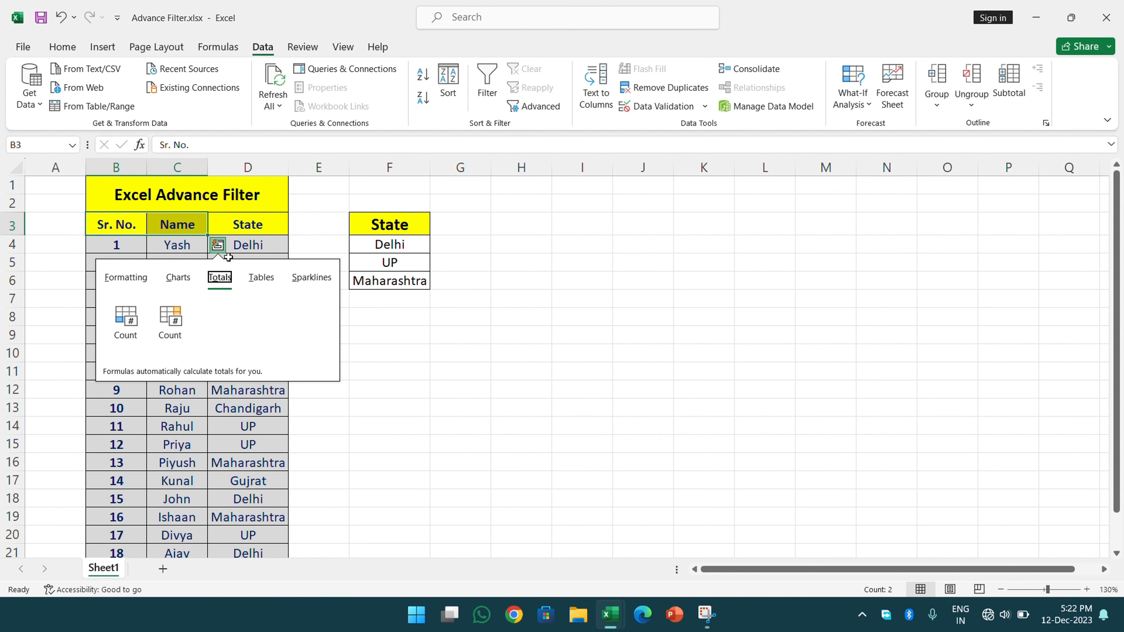
click(385, 283)
Step: Start an Advanced Filter on the Name and State list C3:D21, set to copy the results to another location
click(180, 218)
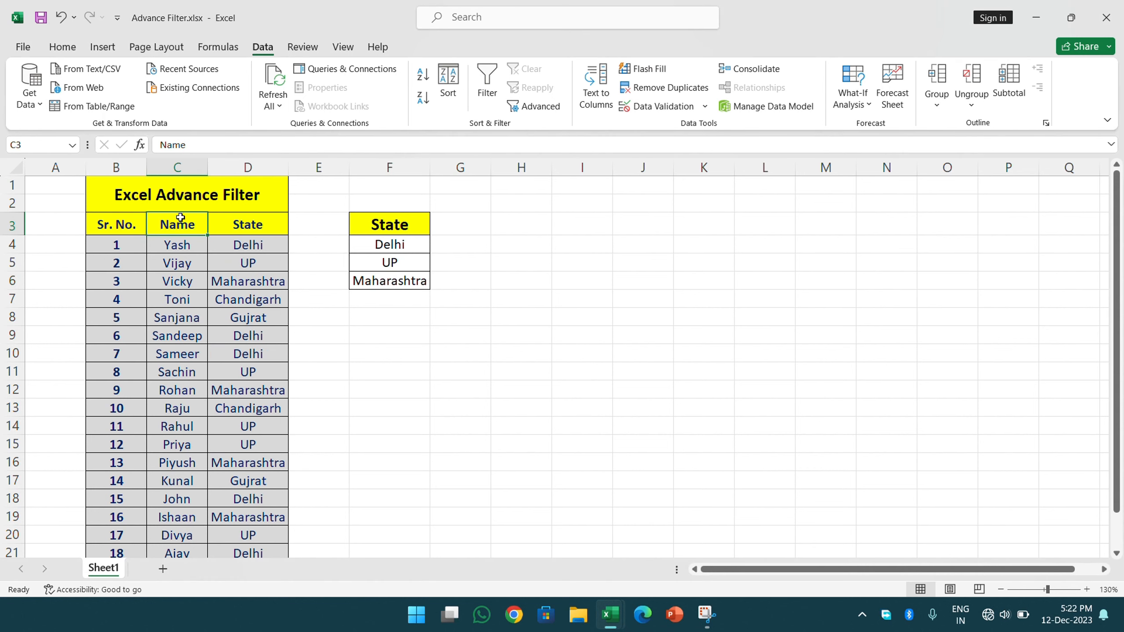
key(shift+Right)
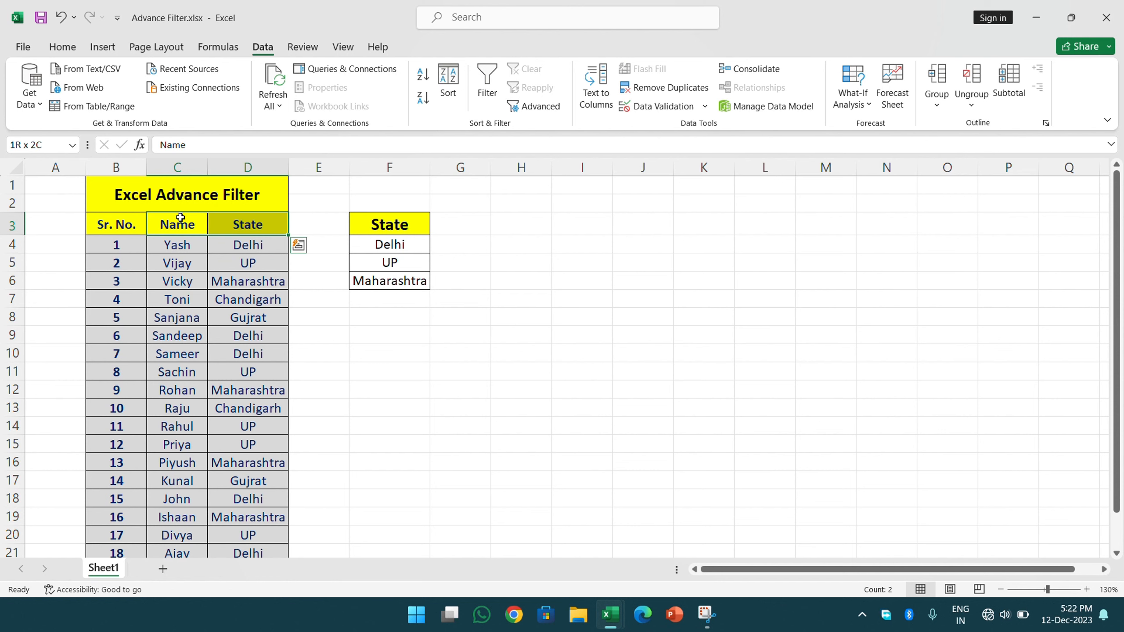
key(ctrl+shift+Down)
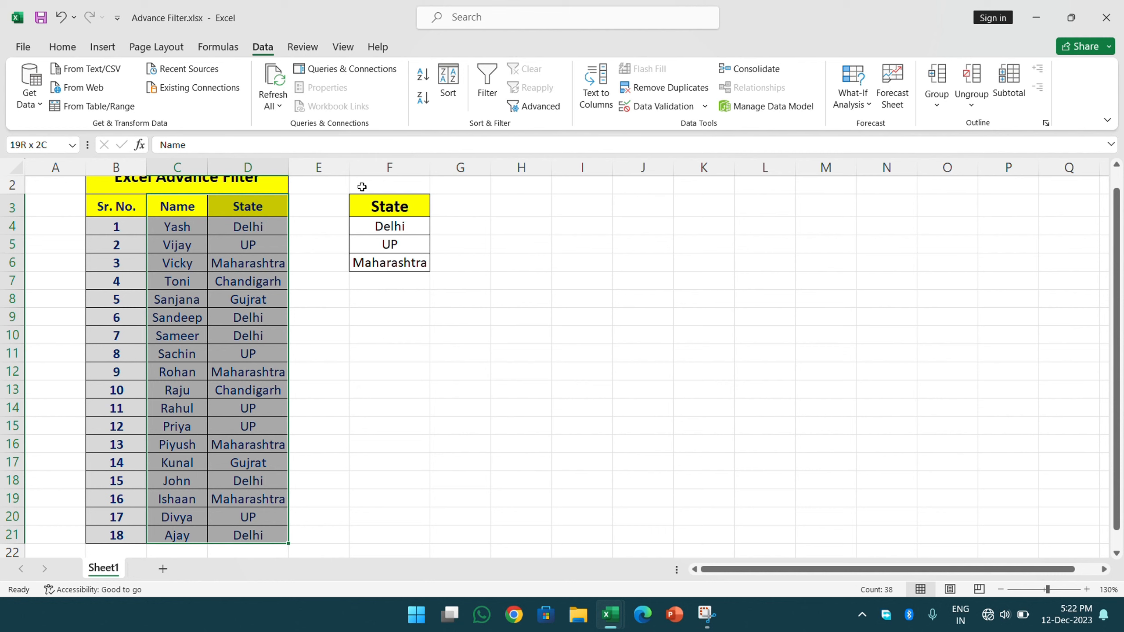
click(529, 108)
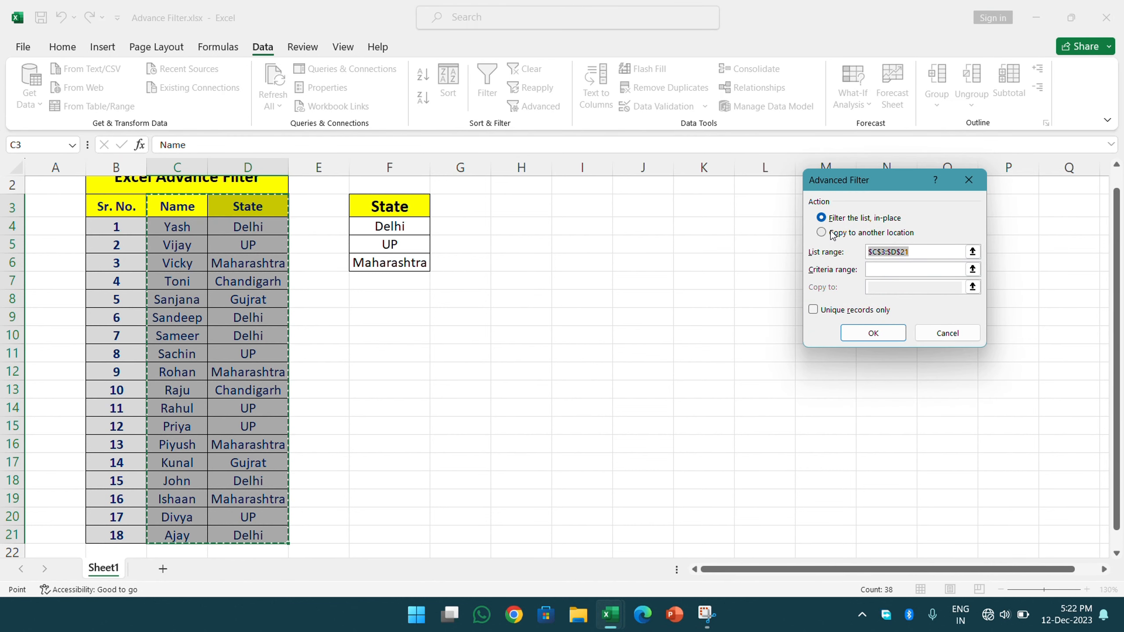
click(831, 234)
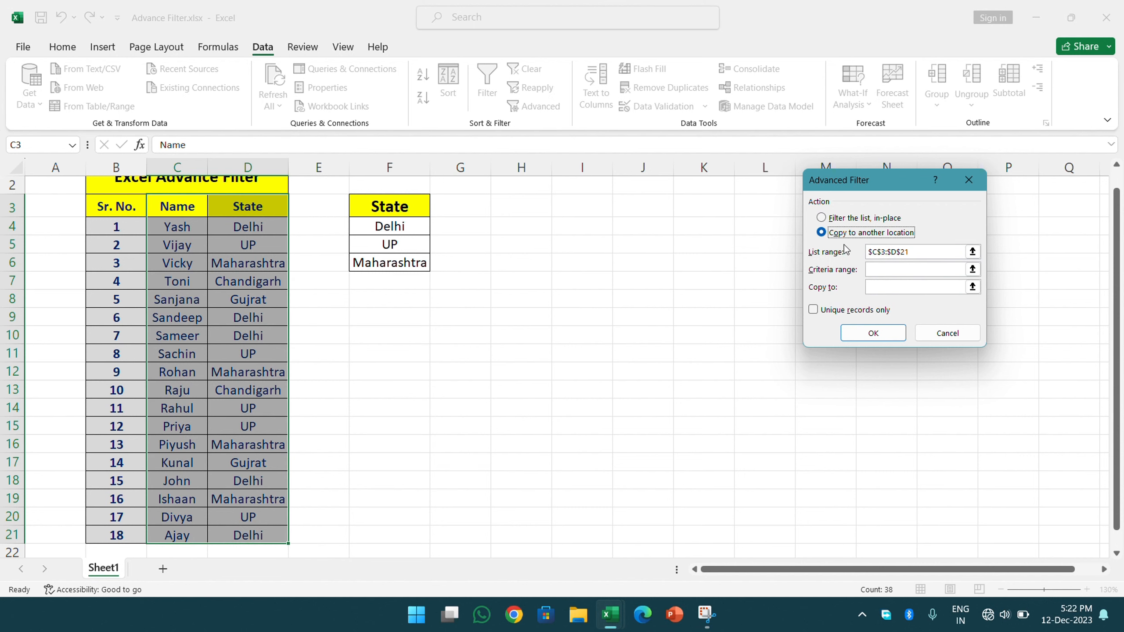
Step: Copy the records matching the State criteria in F3:F6 to cell J3 and fit column K to its contents
click(884, 267)
drag(401, 206, 401, 260)
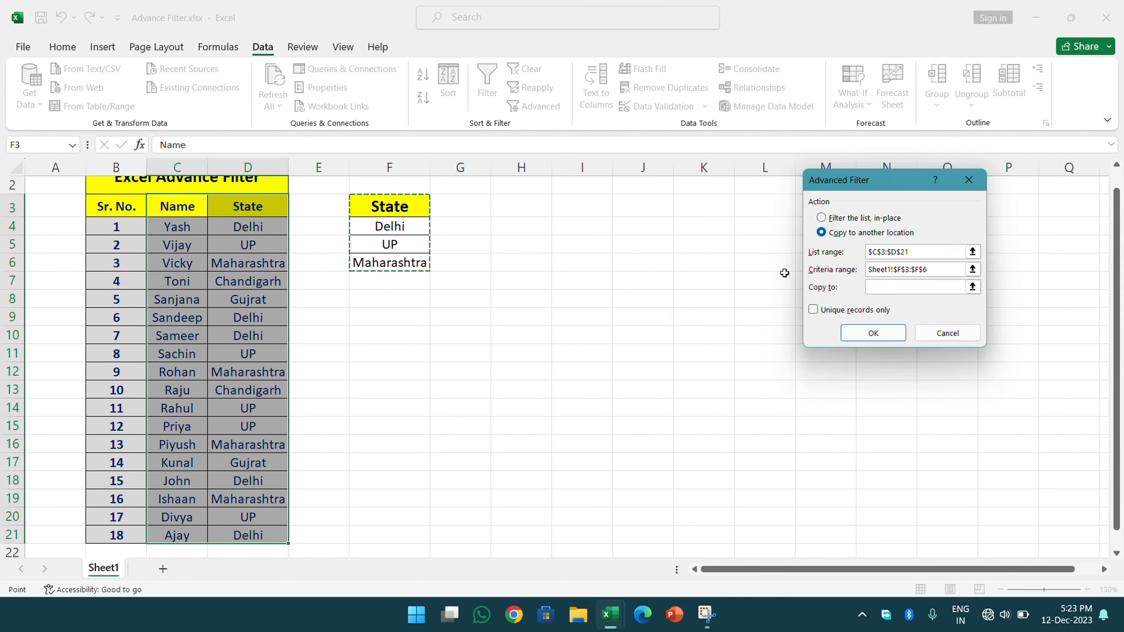
click(878, 288)
click(620, 279)
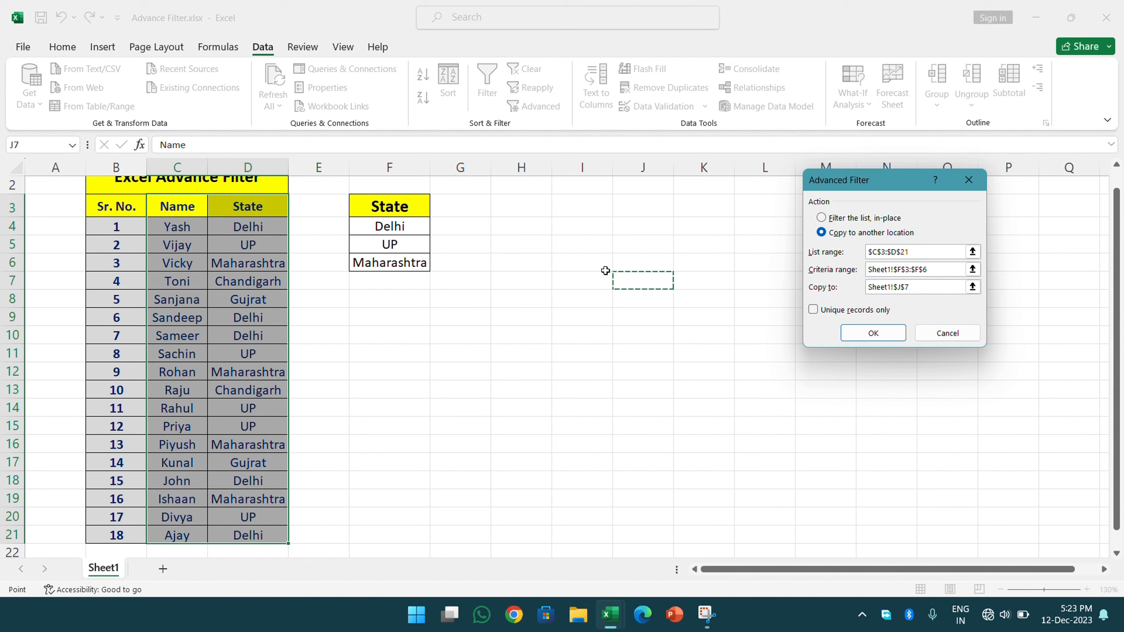
click(636, 202)
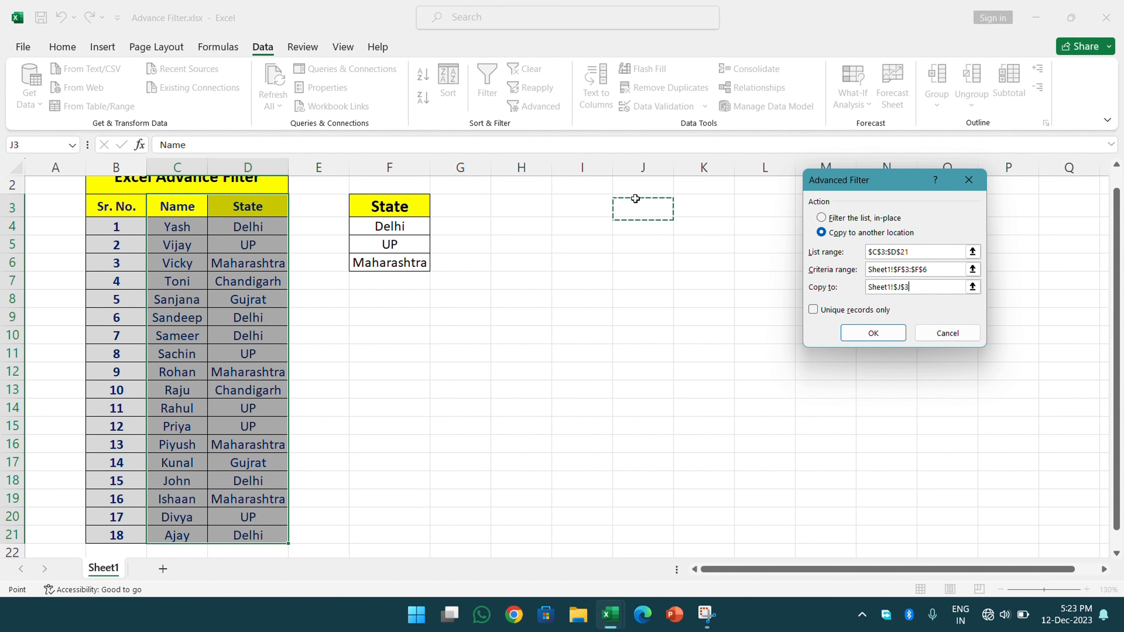
click(873, 334)
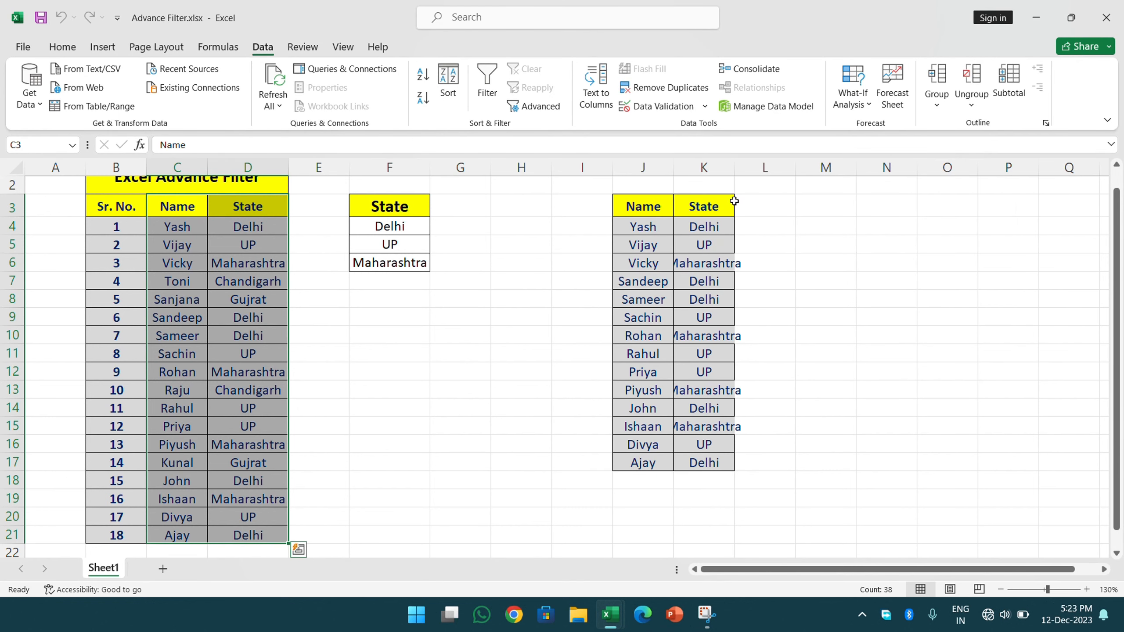
double_click(735, 171)
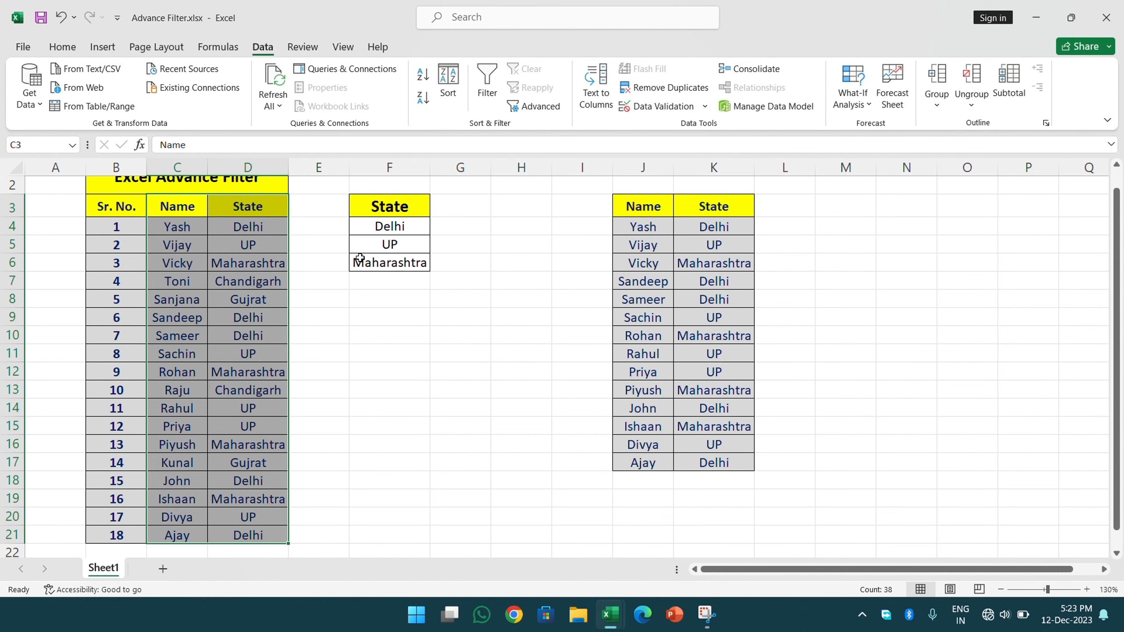
Step: Add a sales heading in E3 beside the State column and enter 23000 in E4
scroll(300, 216, up, 1)
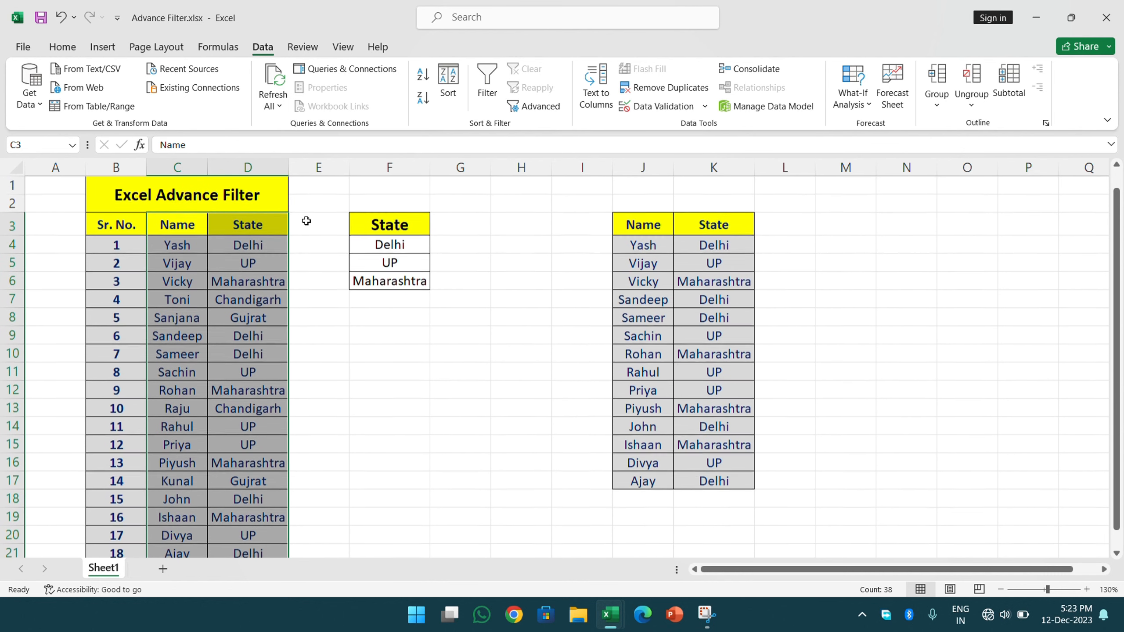
click(305, 220)
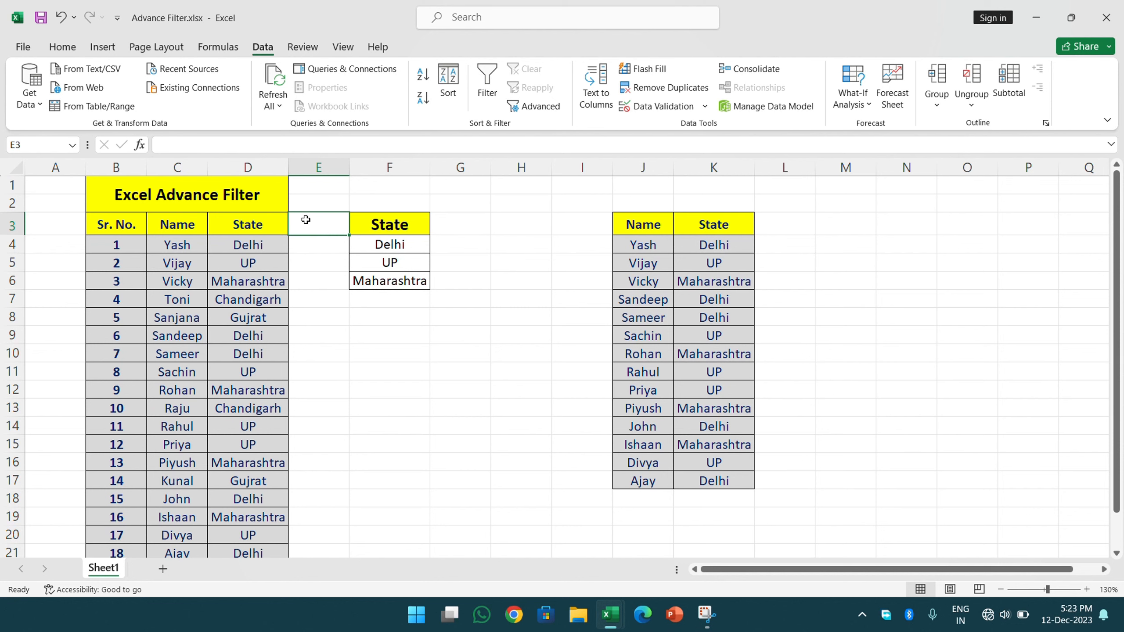
text(sales)
key(Return)
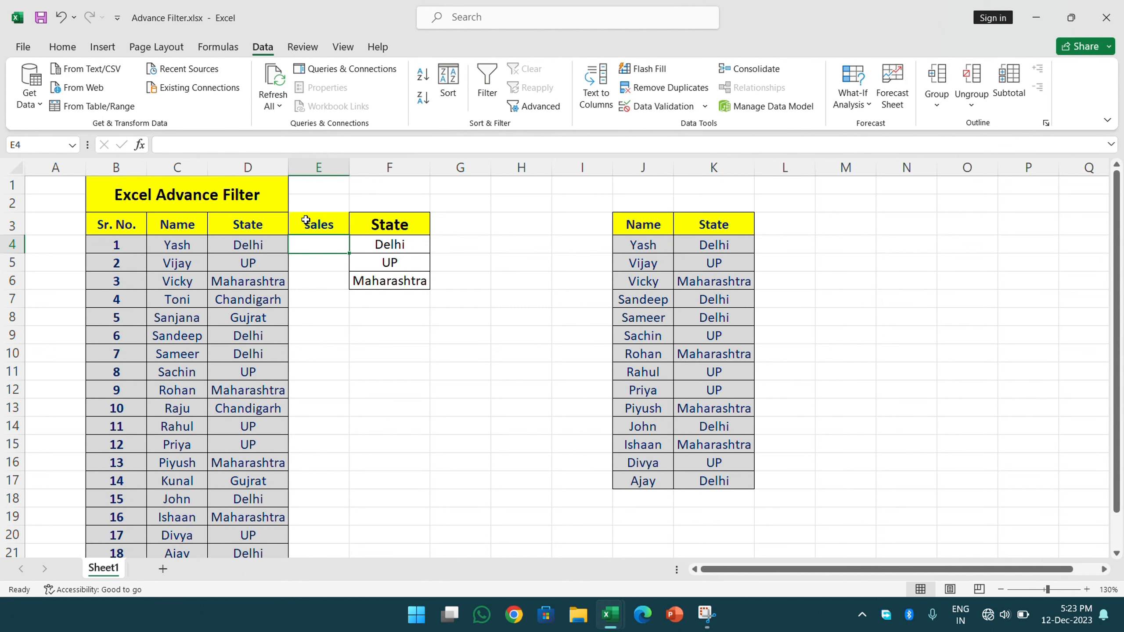
text(23000)
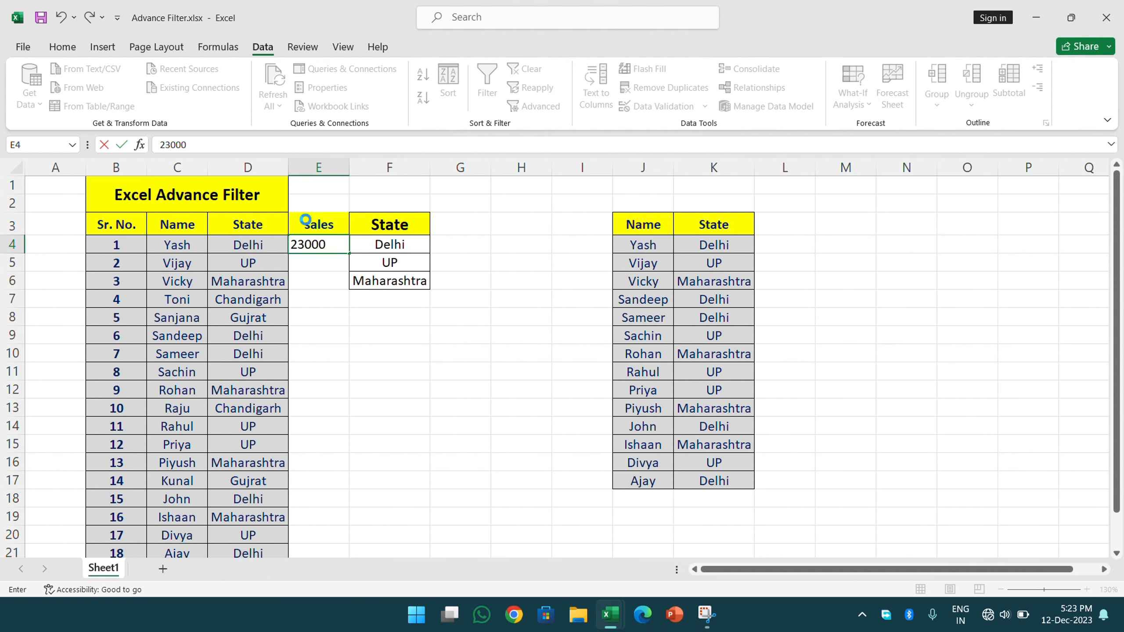
key(Return)
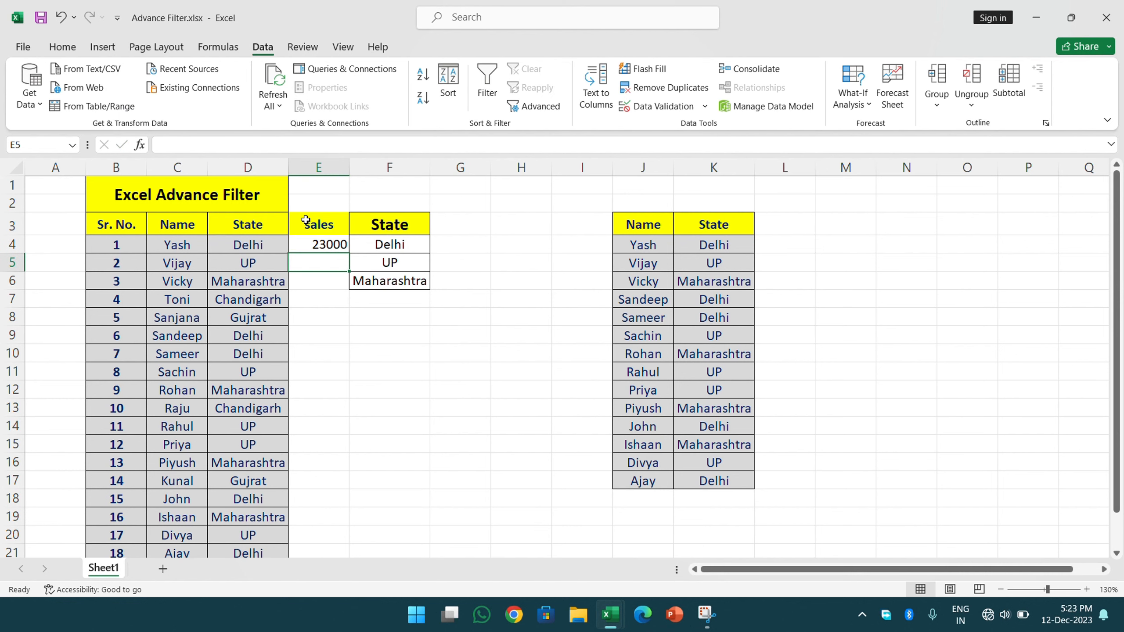
Step: Enter 24000 in E5 and fill the sales series from E4:E5 down to row 21
click(343, 245)
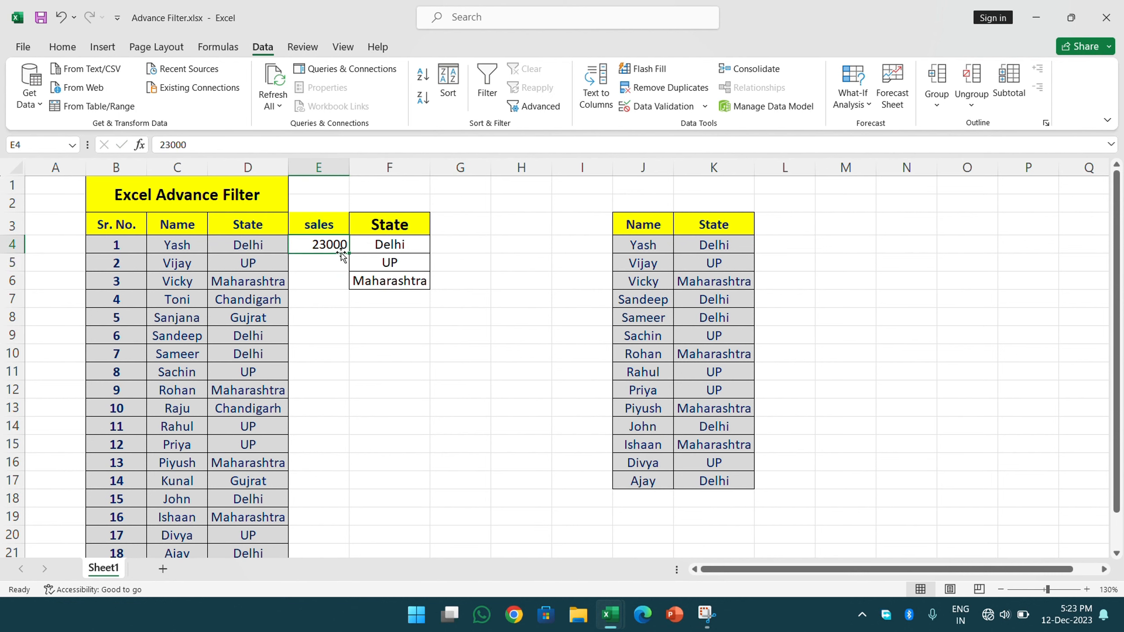
click(335, 262)
text(24)
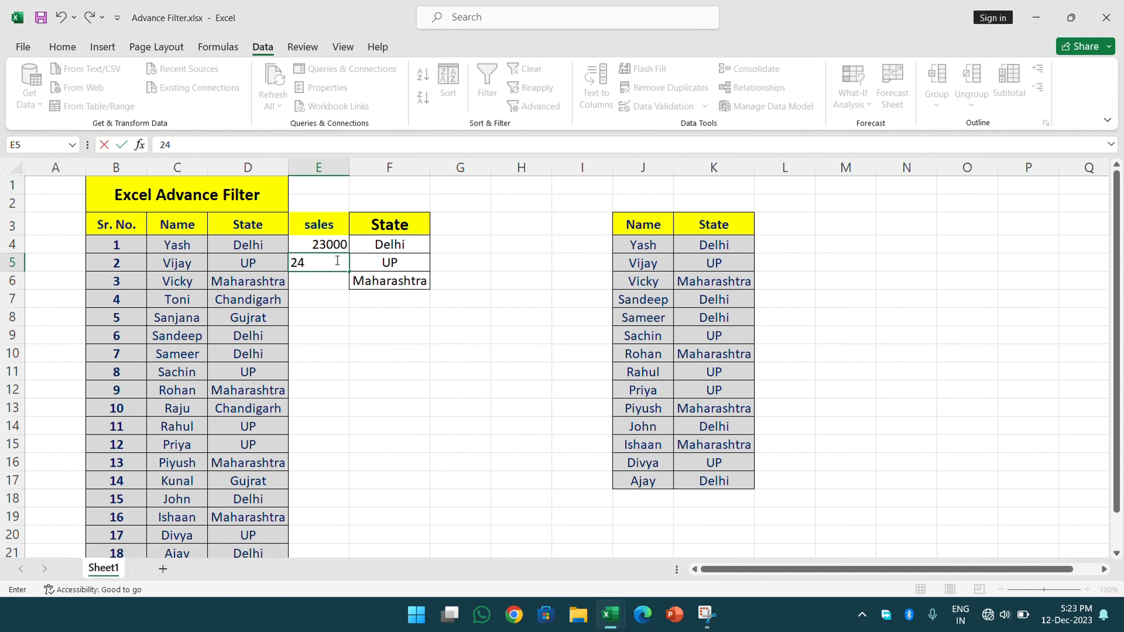
text(000)
key(Return)
drag(335, 250, 337, 264)
double_click(348, 270)
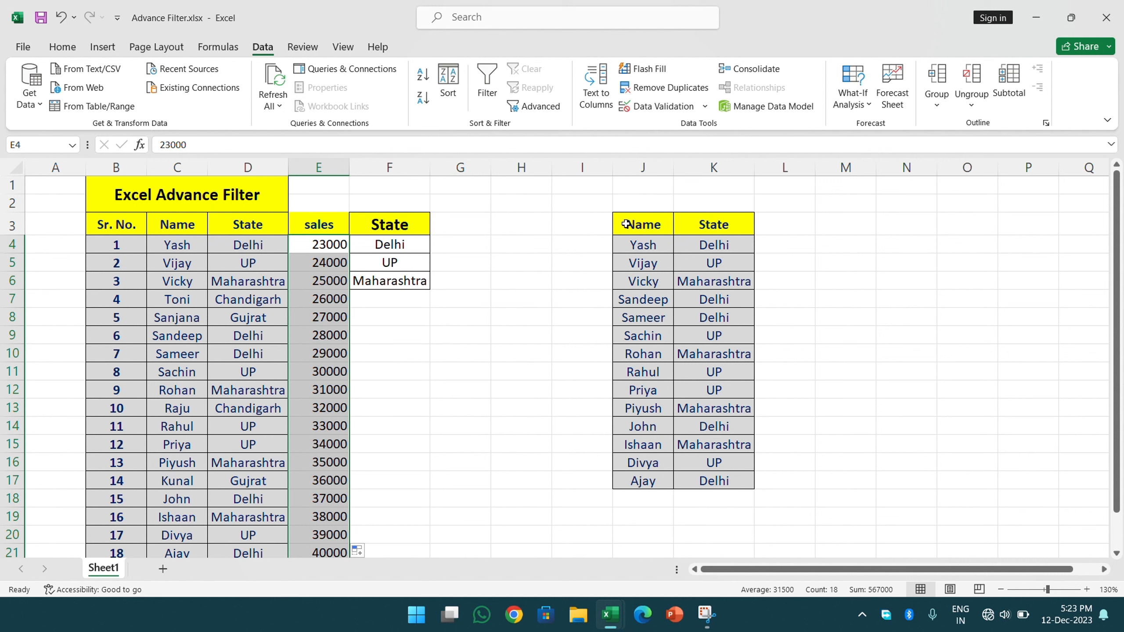
Step: Clear the contents of the copied filter results in J3:K17
drag(631, 216, 711, 461)
key(Delete)
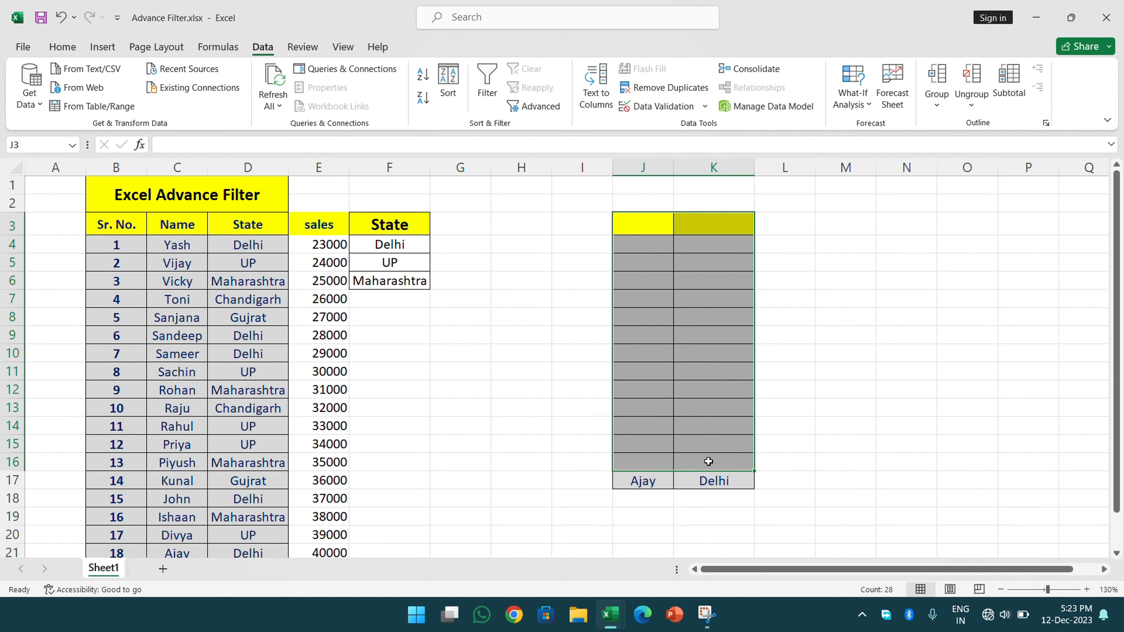
drag(649, 478, 720, 473)
key(Delete)
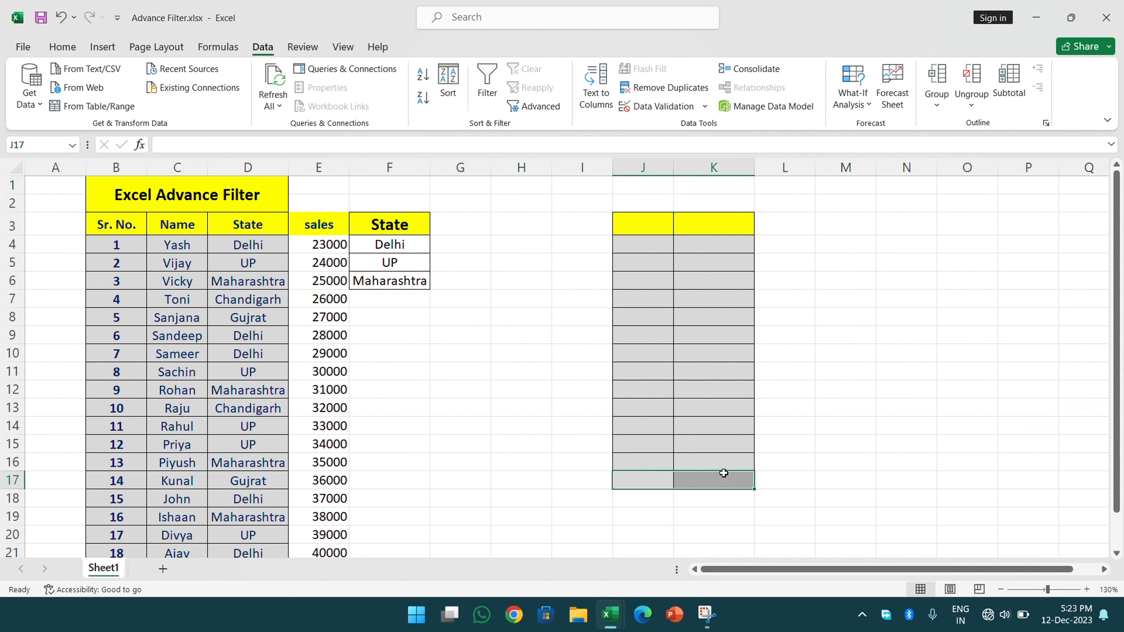
Step: Select the Name, State and sales data and start an Advanced Filter that copies to another location
click(175, 226)
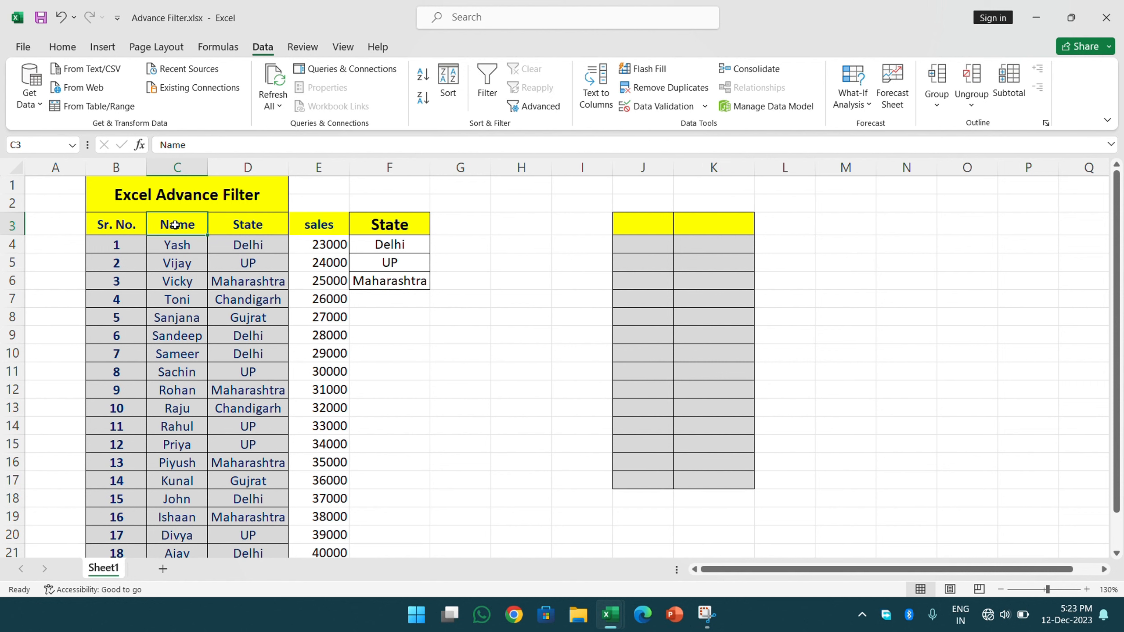
key(shift+Right)
key(shift+Right)
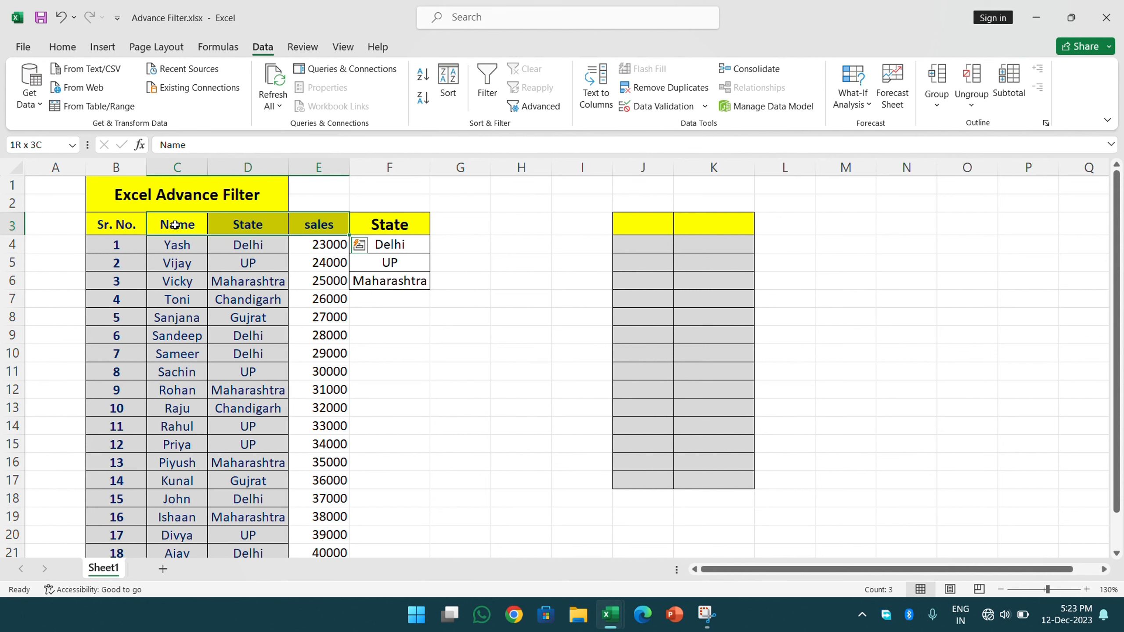
key(ctrl+shift+Down)
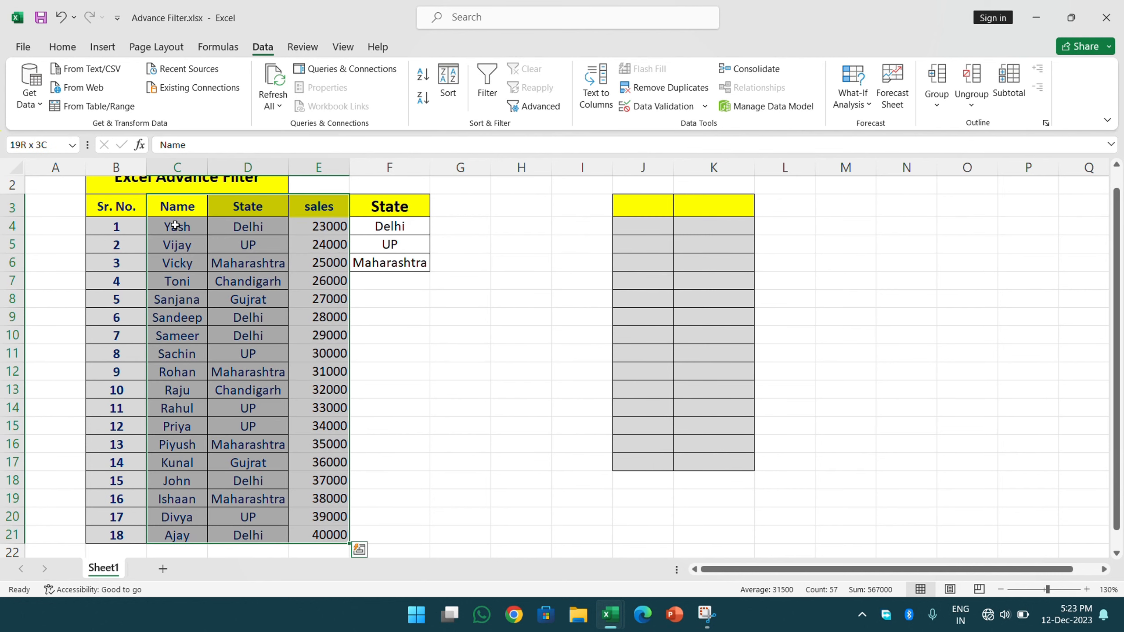
click(562, 112)
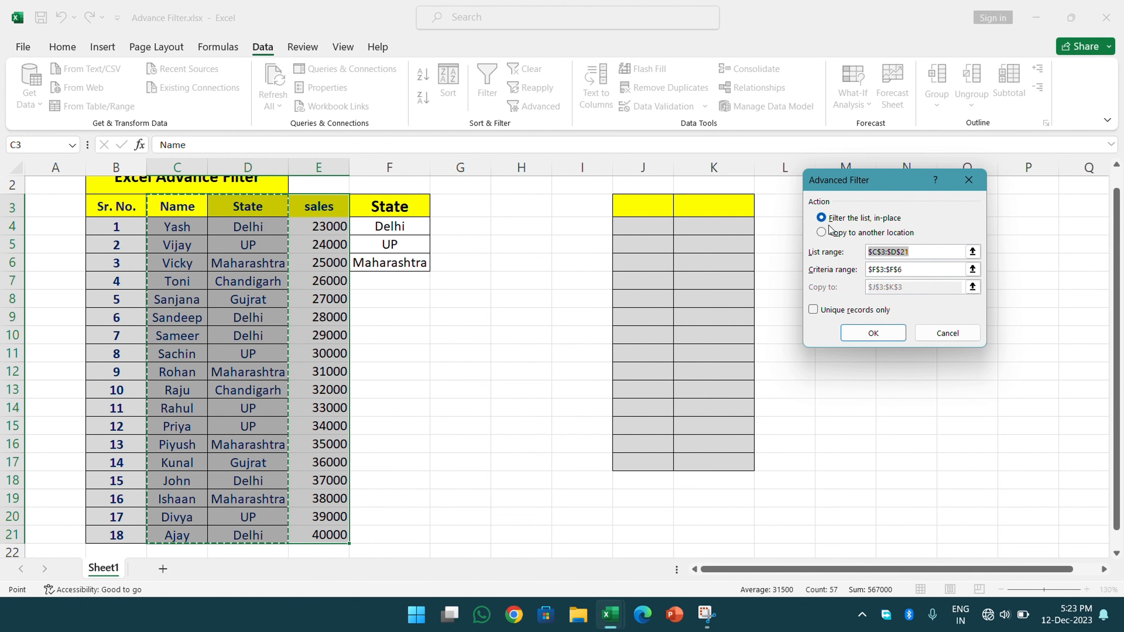
click(823, 233)
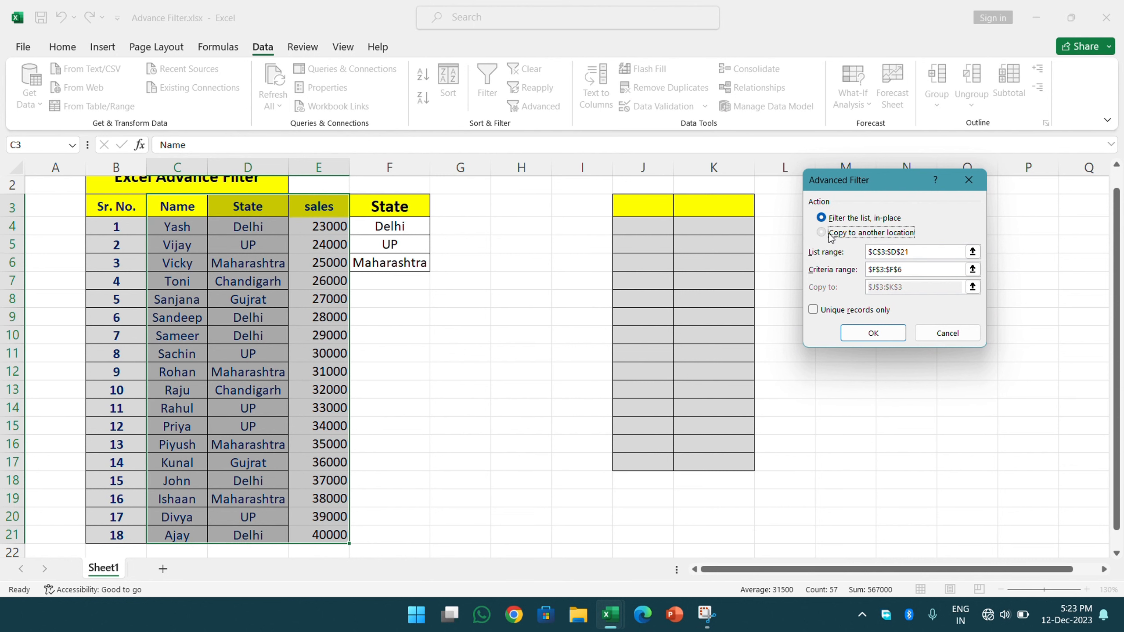
Step: Replace the Advanced Filter's list range with C3:E21 to include the sales column
click(910, 250)
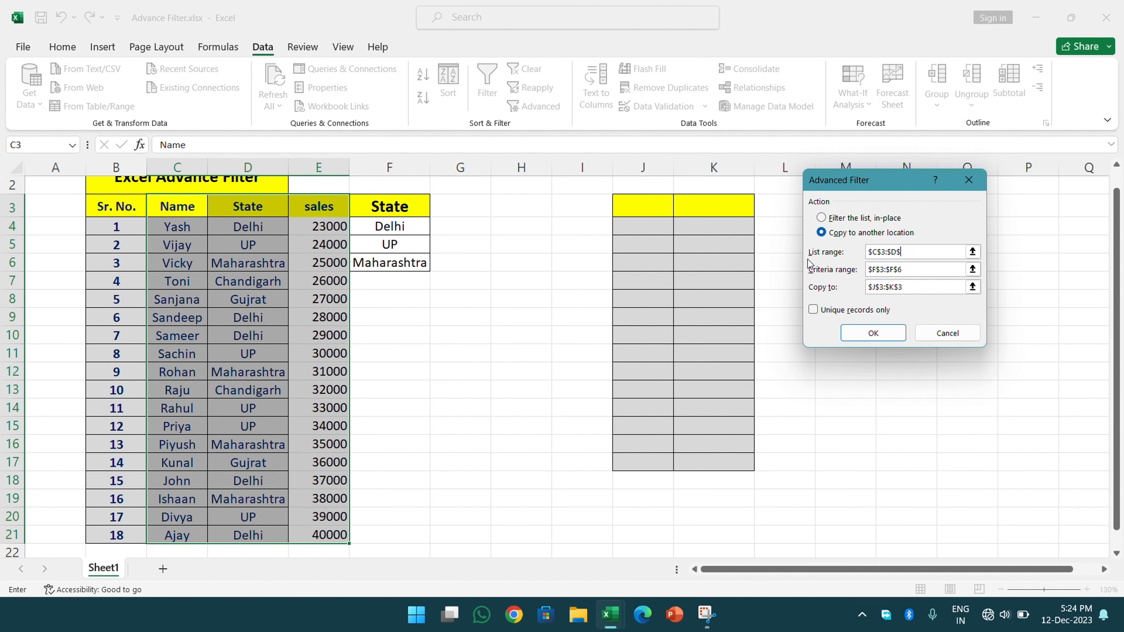
key(BackSpace)
key(BackSpace)
key(BackSpace)
key(BackSpace)
key(BackSpace)
key(BackSpace)
key(BackSpace)
key(BackSpace)
key(BackSpace)
key(BackSpace)
drag(174, 196, 332, 536)
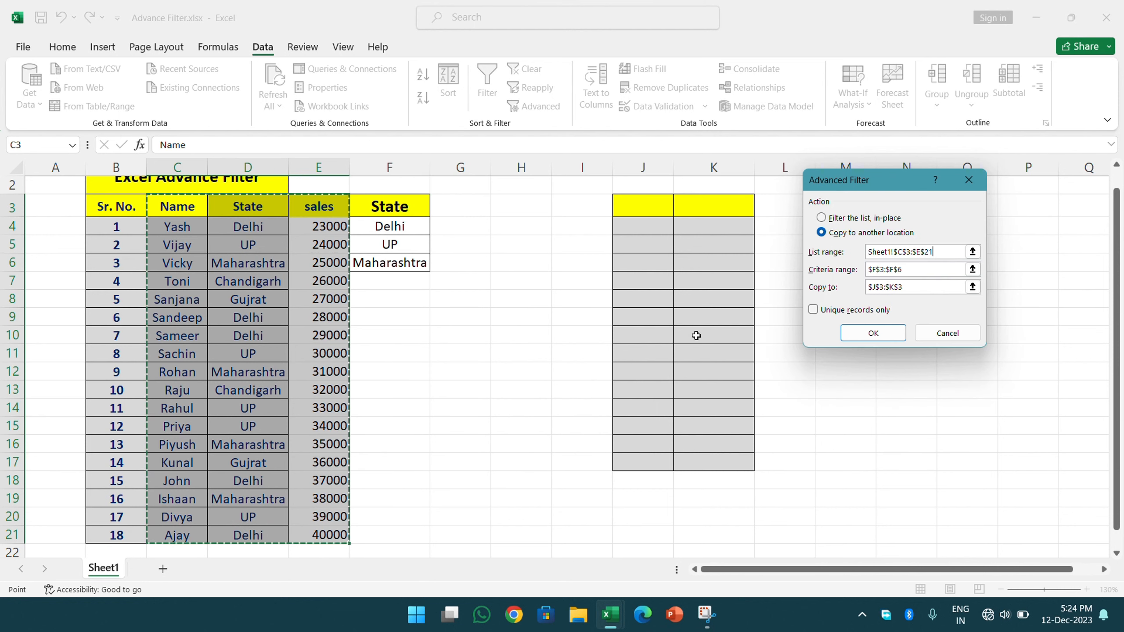
Step: Replace the Advanced Filter's criteria range with F3:F5
click(920, 270)
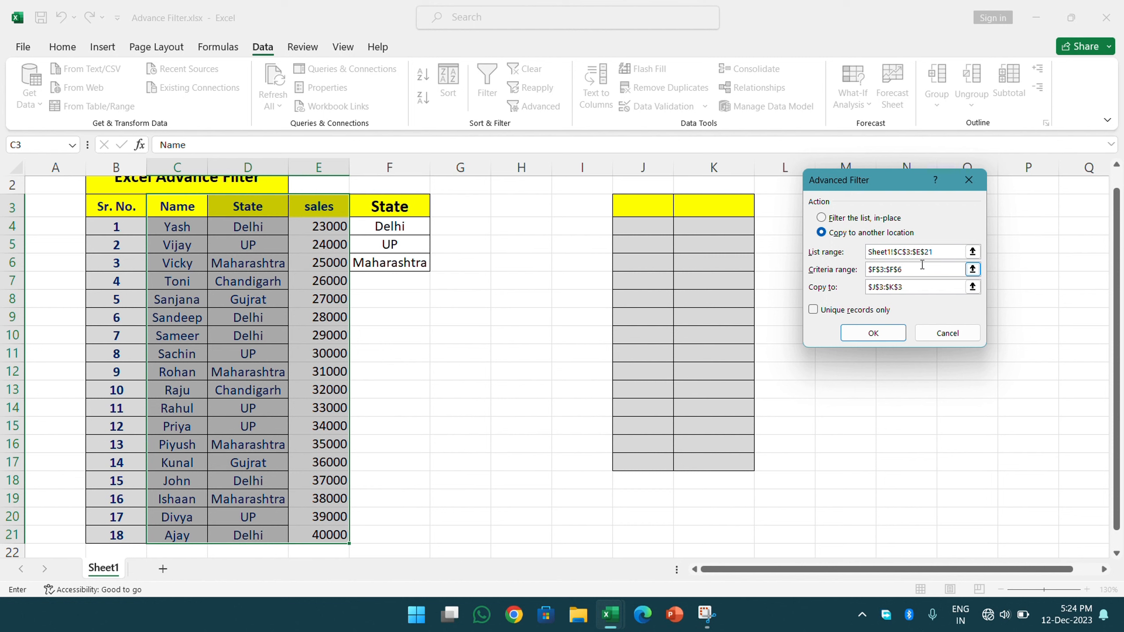
drag(916, 267, 829, 274)
key(BackSpace)
drag(416, 201, 424, 248)
Step: Replace the Advanced Filter's copy destination with cell J3
click(880, 287)
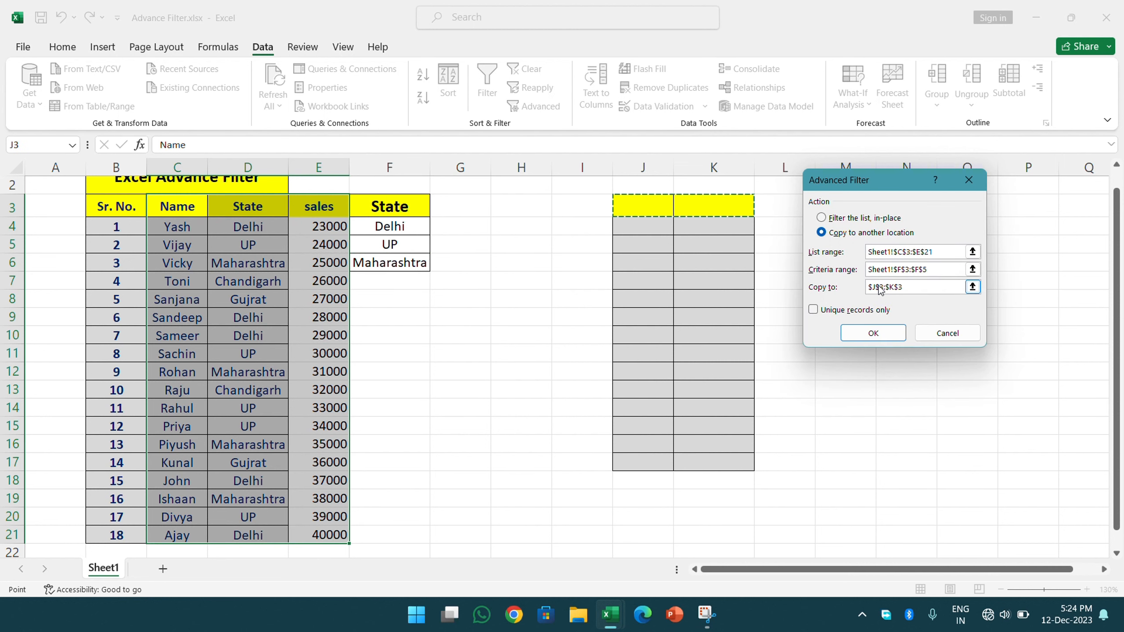
click(921, 288)
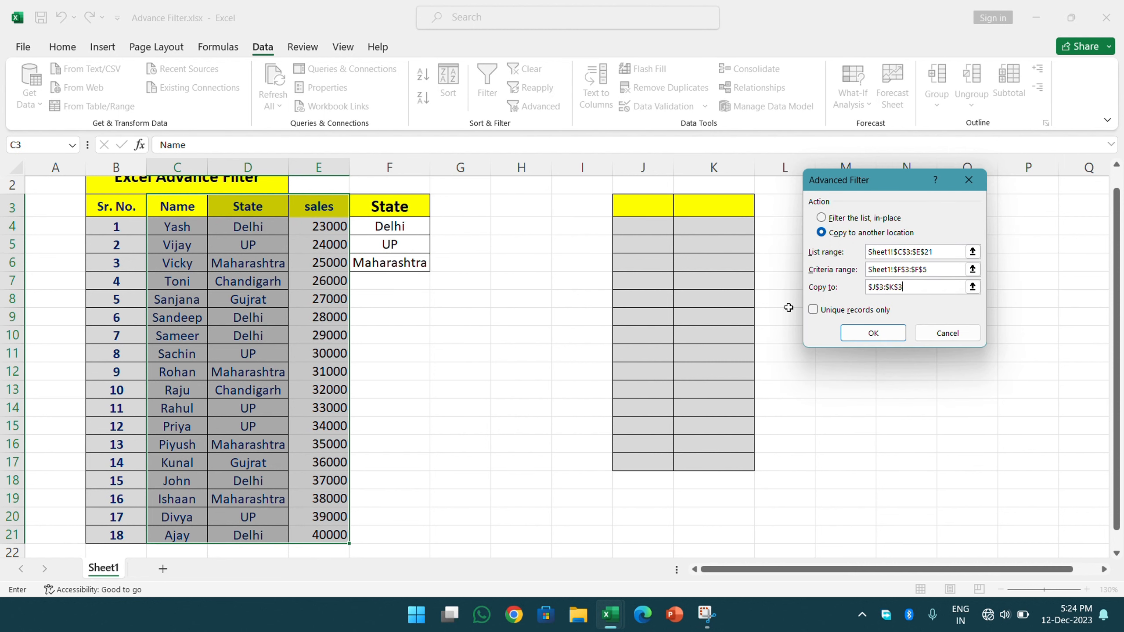
key(BackSpace)
key(BackSpace)
key(BackSpace)
key(BackSpace)
key(BackSpace)
key(BackSpace)
key(BackSpace)
click(662, 209)
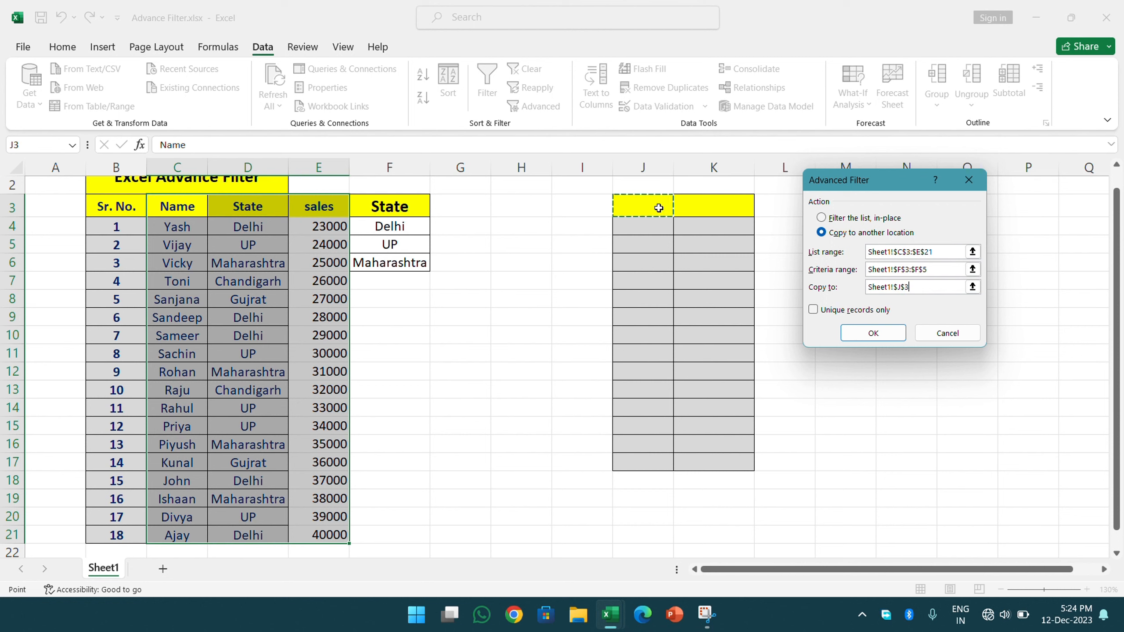
Step: Run the Advanced Filter with the entered ranges and clear the copied records from J3:L13
click(856, 334)
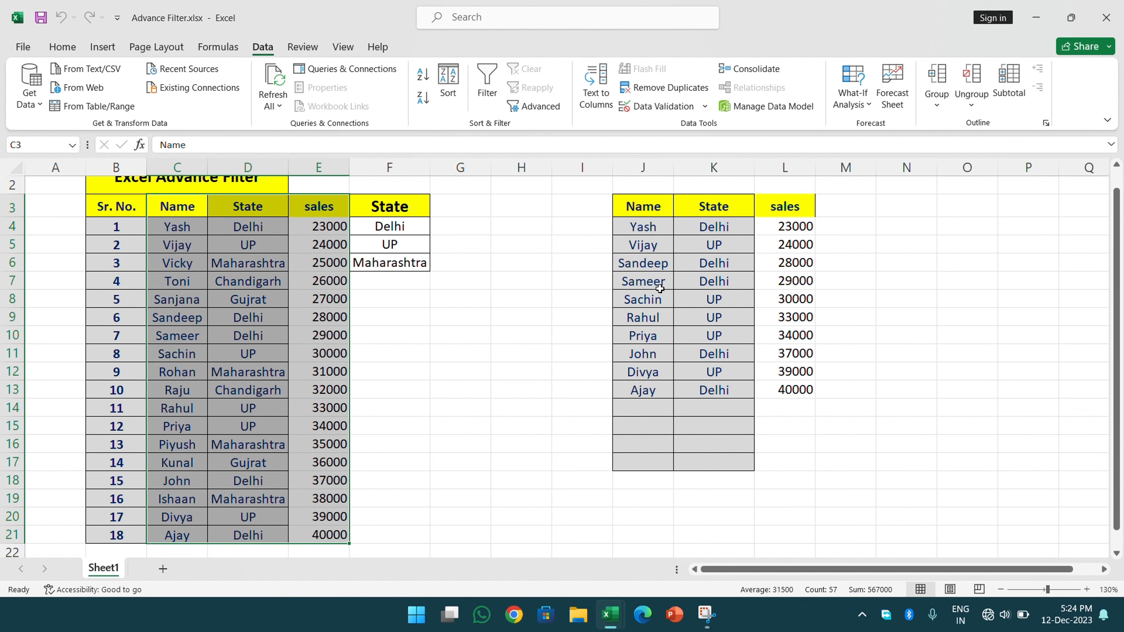
drag(647, 207, 800, 390)
key(Delete)
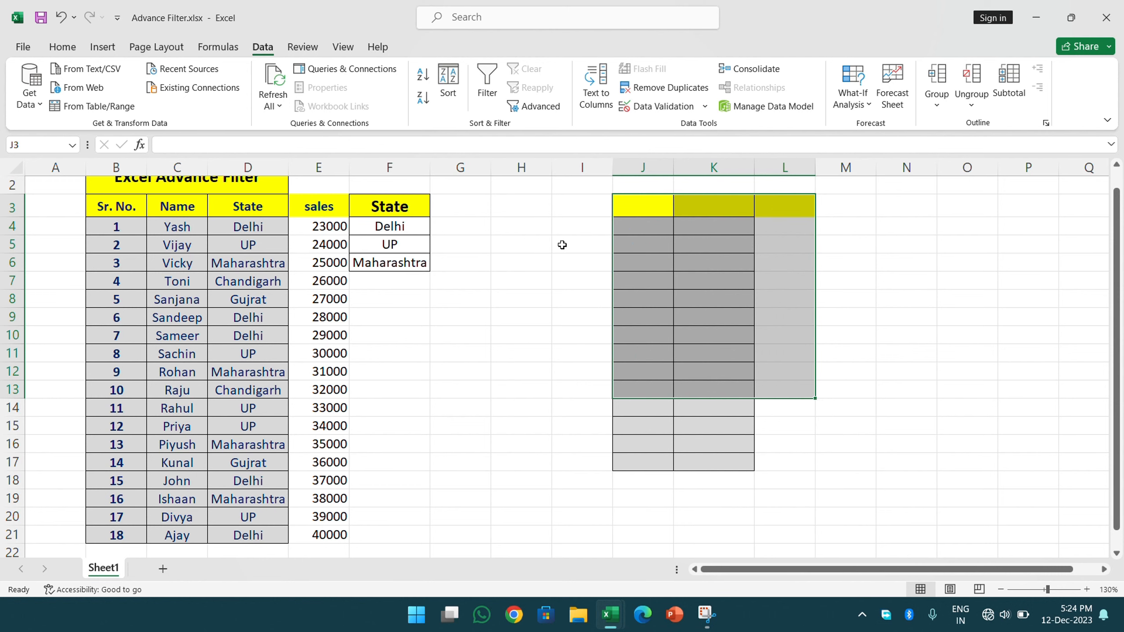
Step: Run an Advanced Filter on C3:E21 with criteria range F3:F6, copying the matching records to J3:L3
drag(562, 245, 509, 182)
click(535, 106)
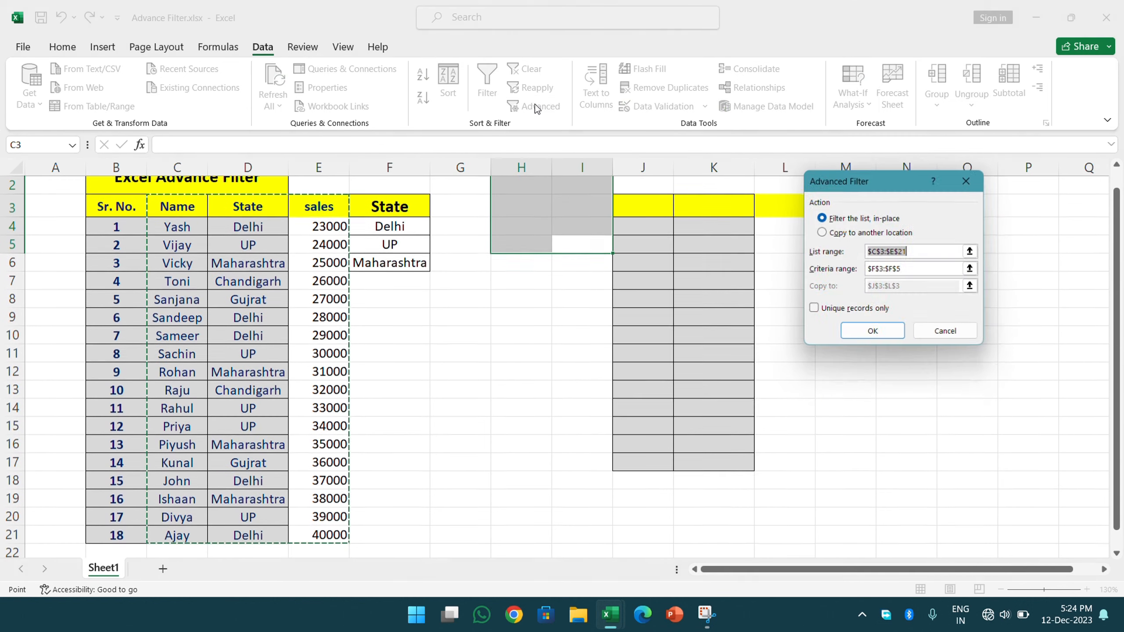
click(867, 233)
click(907, 252)
click(911, 269)
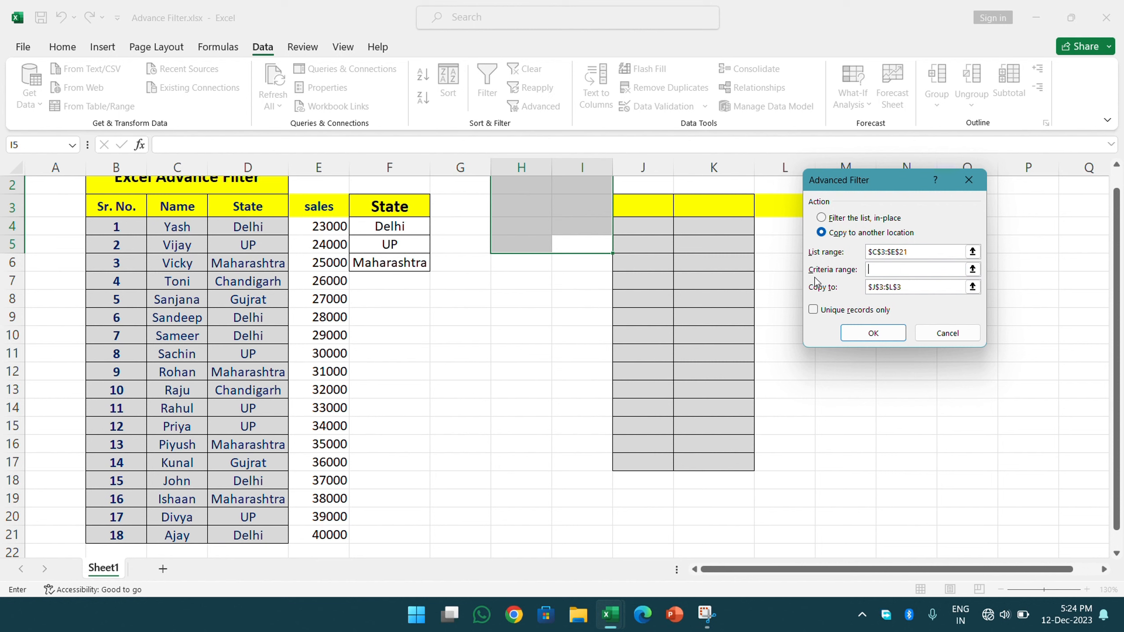
drag(418, 207, 414, 261)
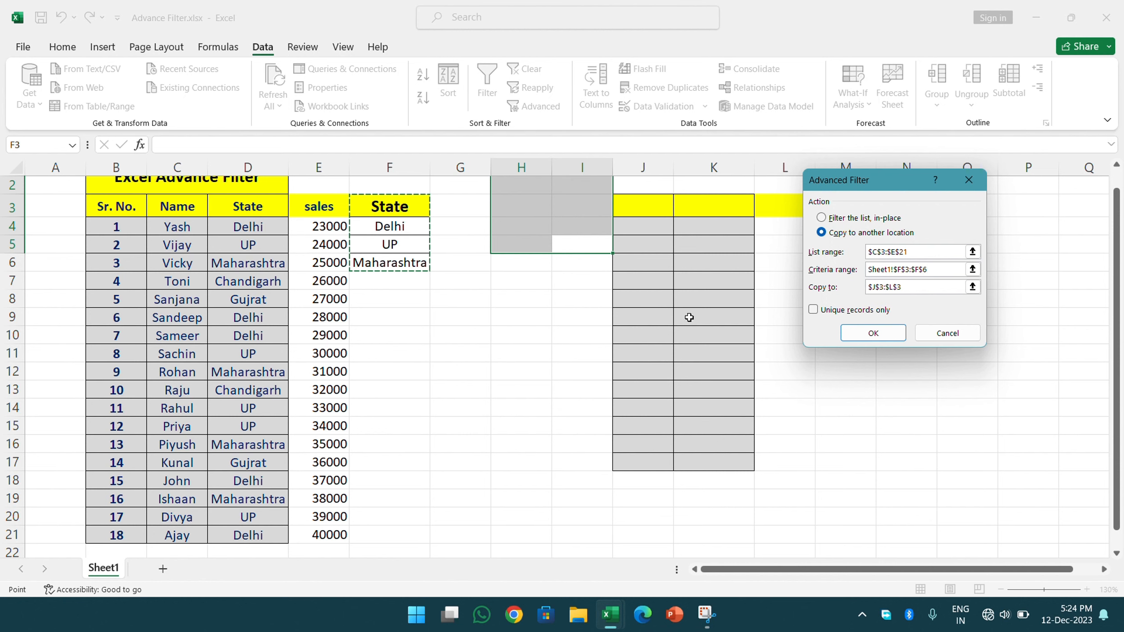
click(917, 286)
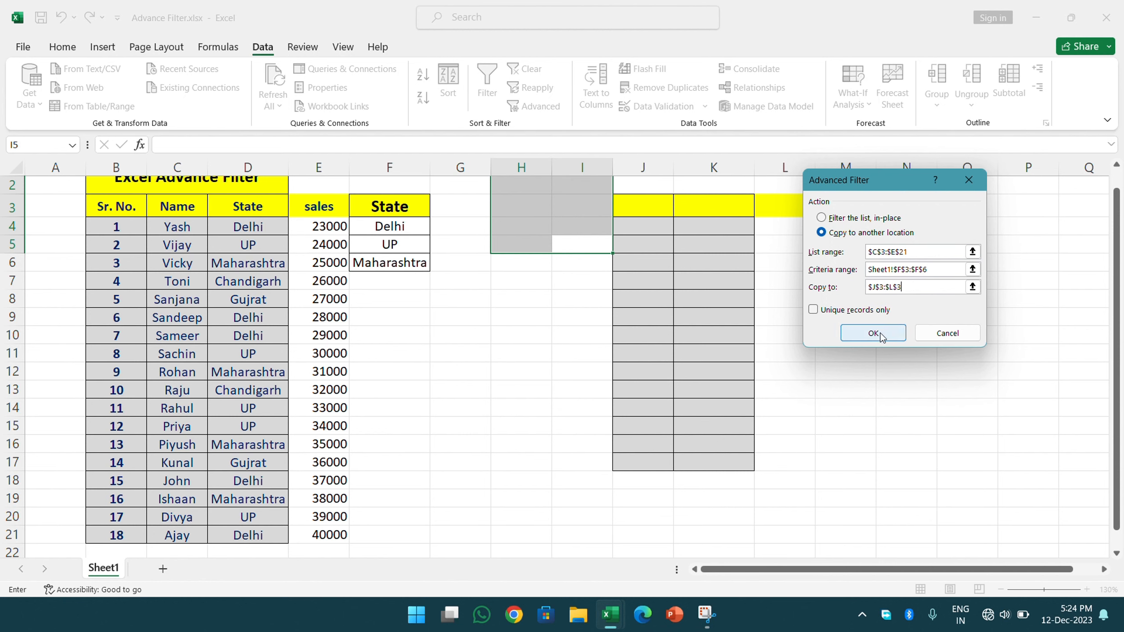
click(878, 336)
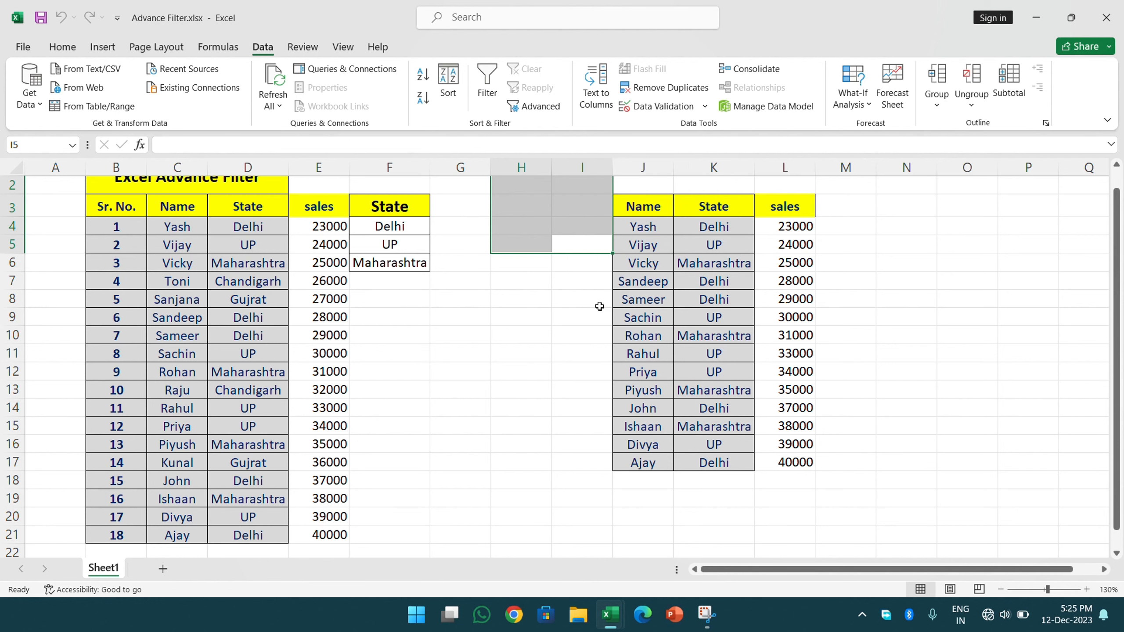
scroll(560, 390, down, 10)
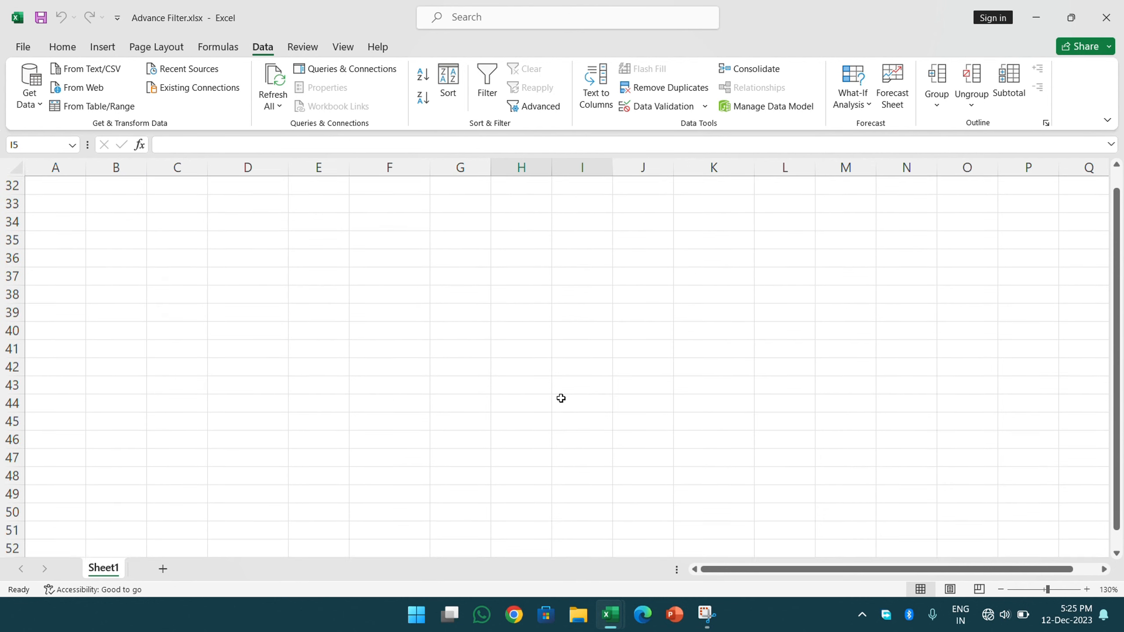
click(390, 240)
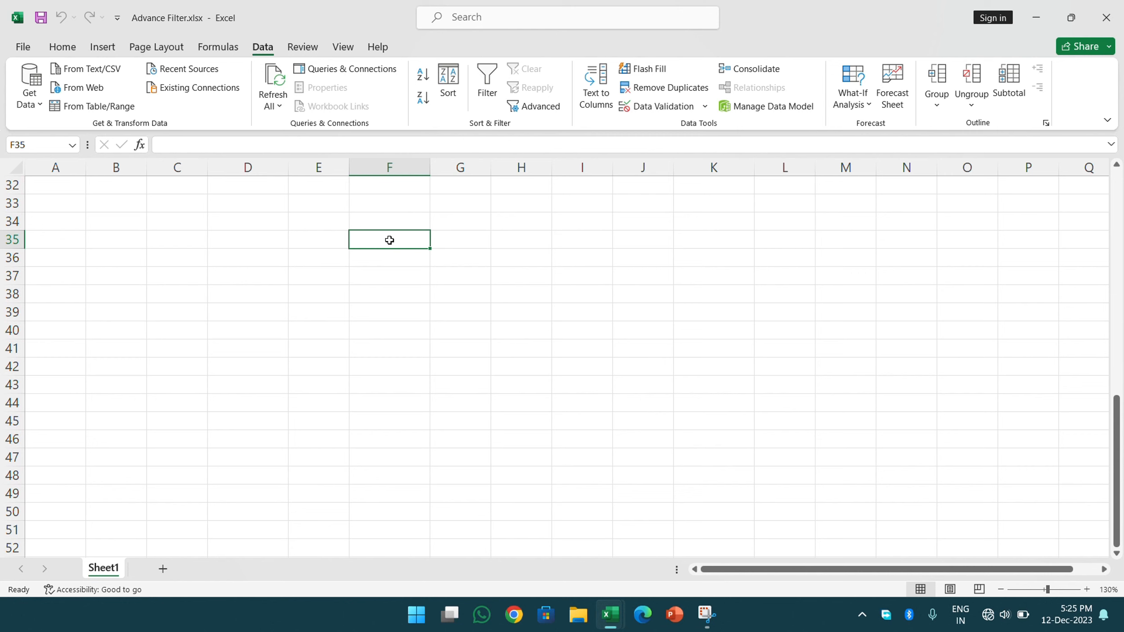
text(rohan)
key(Return)
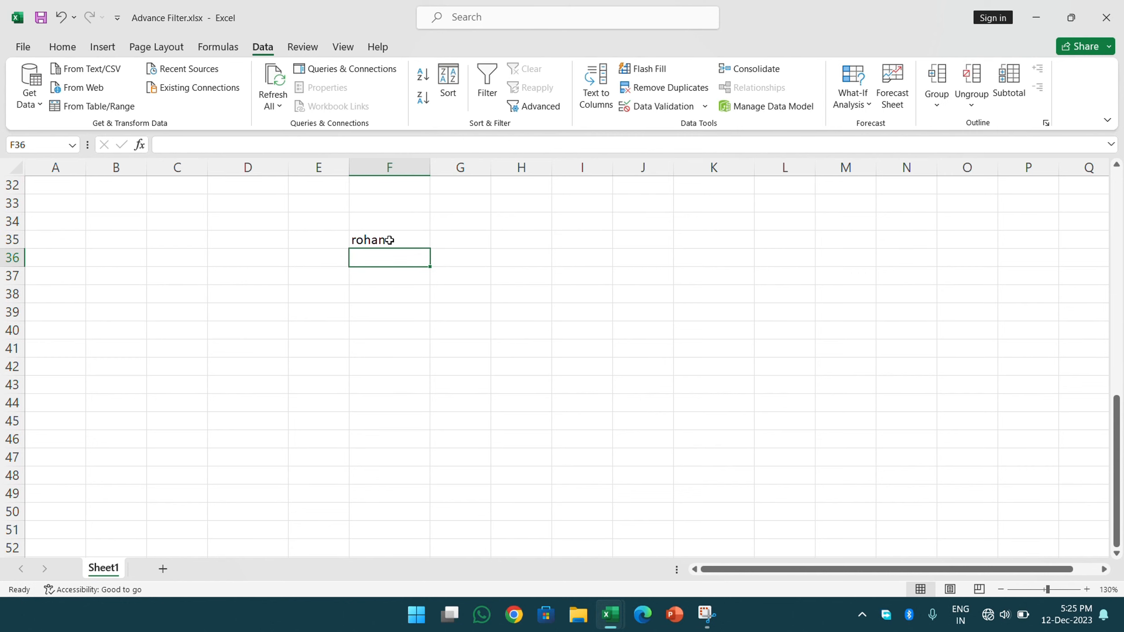
text(r)
key(Delete)
Step: Enter the text "dell hp lenovo acer" in cell F35
click(390, 240)
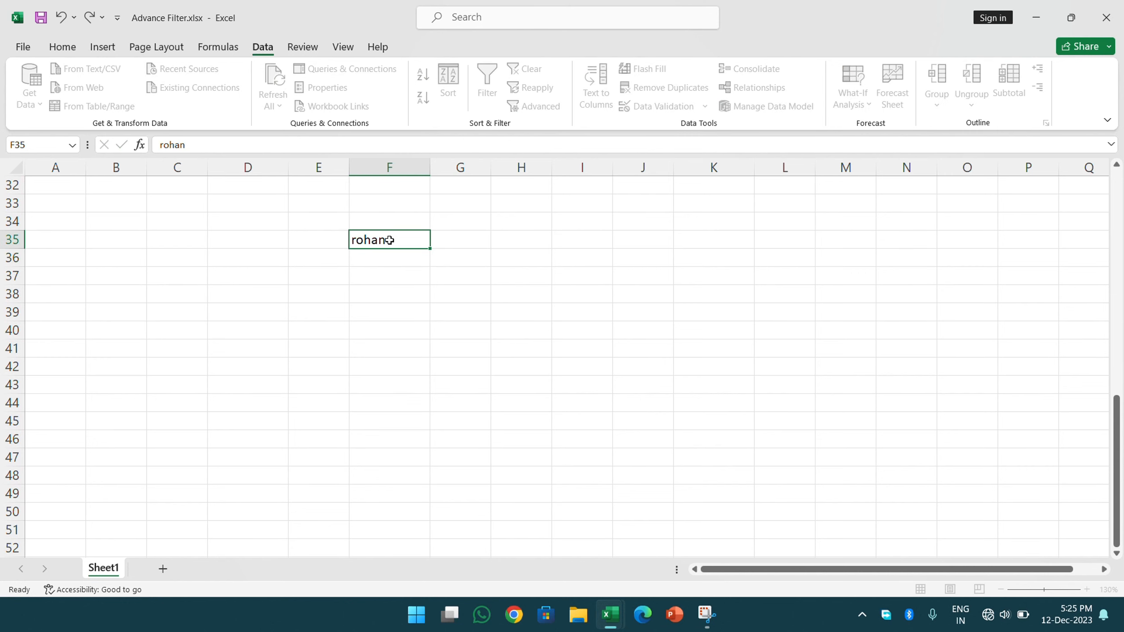
text(dell hp lenovo acer)
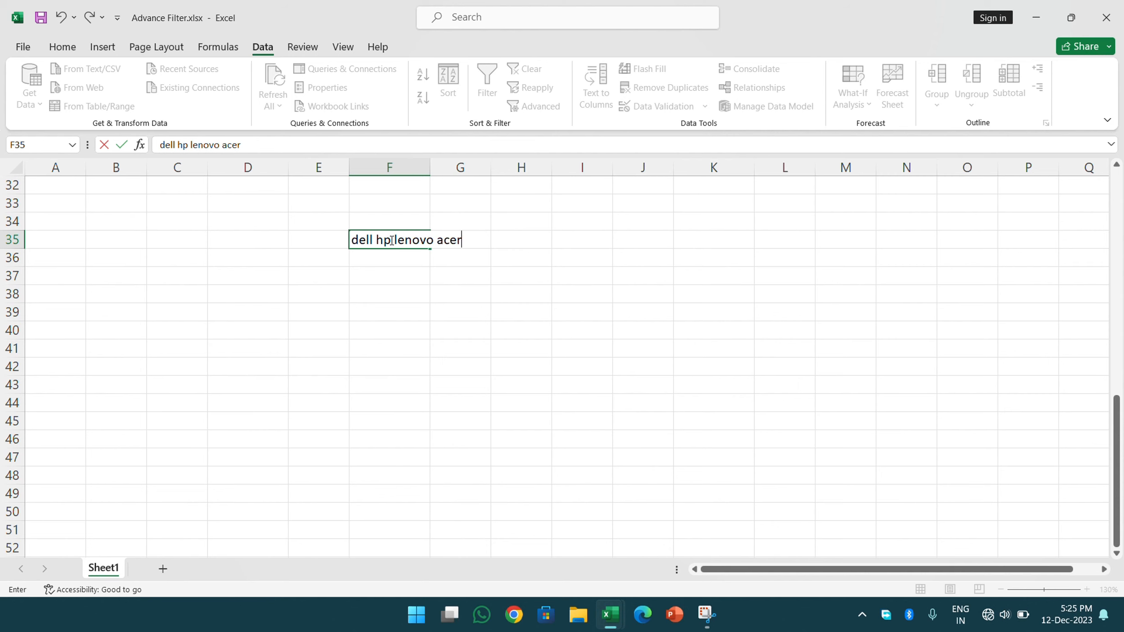
key(Return)
Step: Split the text in F35 into separate columns using Text to Columns with Fixed width, General format and destination F35
click(388, 240)
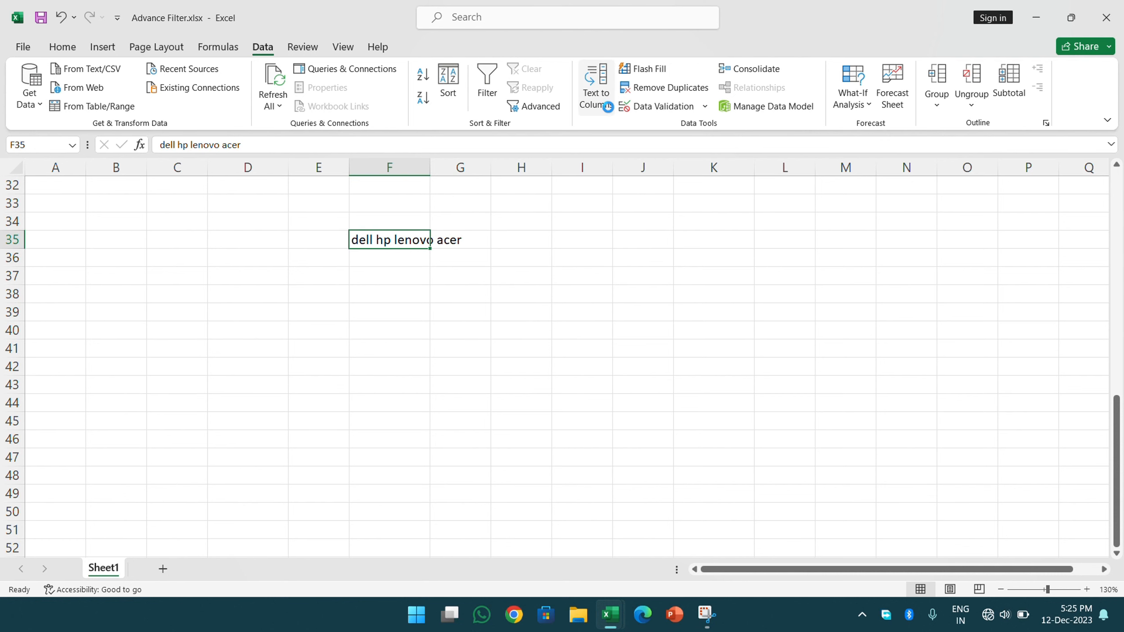
click(597, 96)
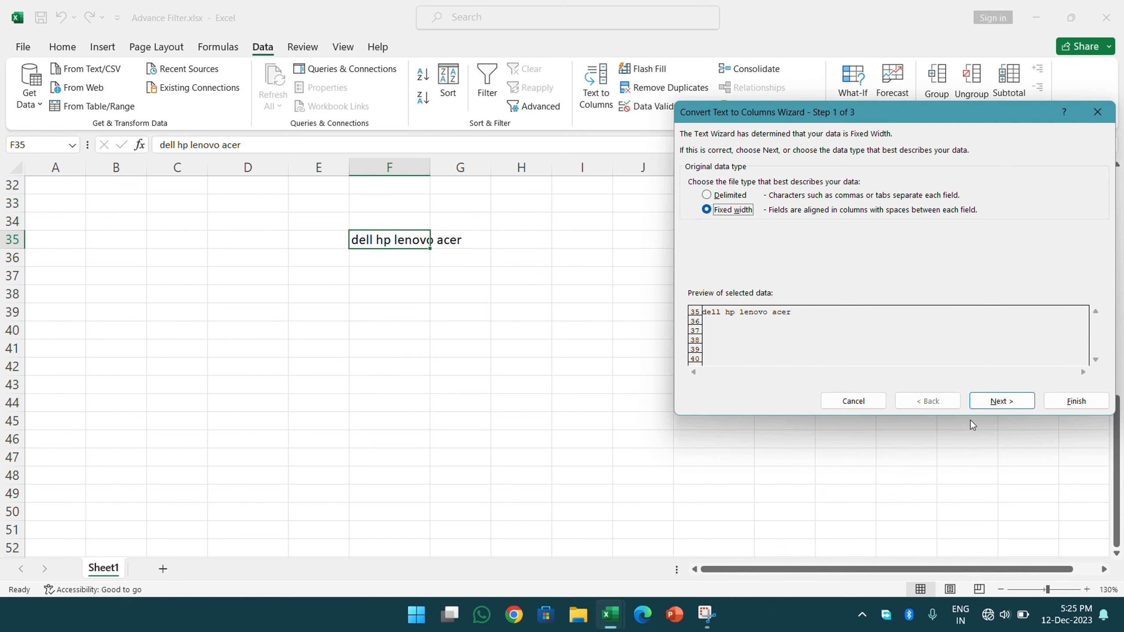
click(992, 405)
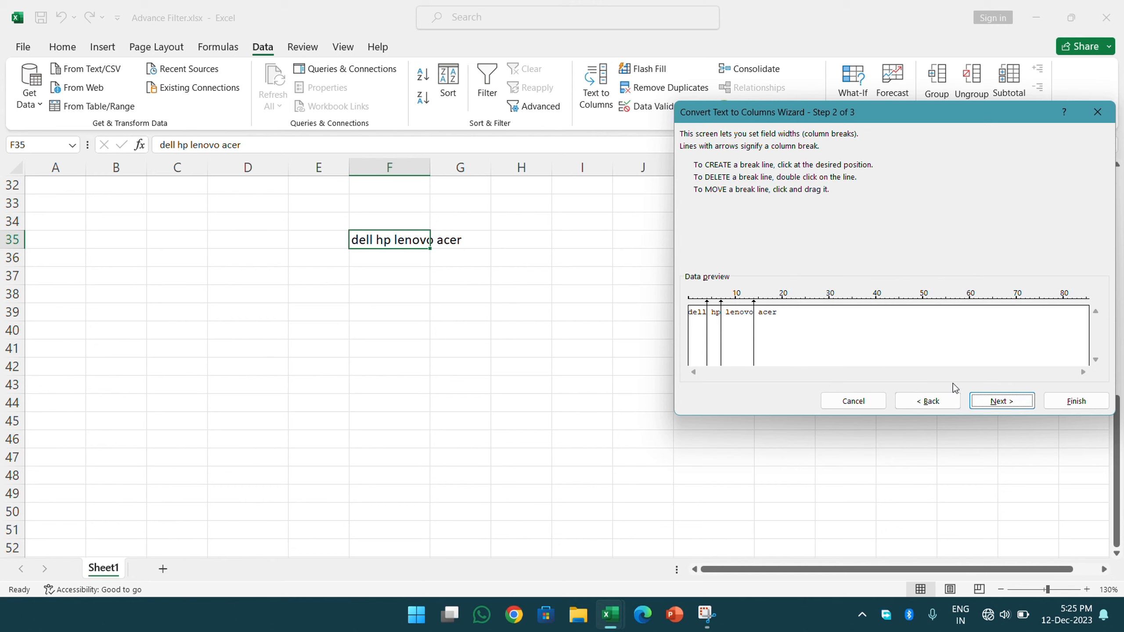
click(994, 400)
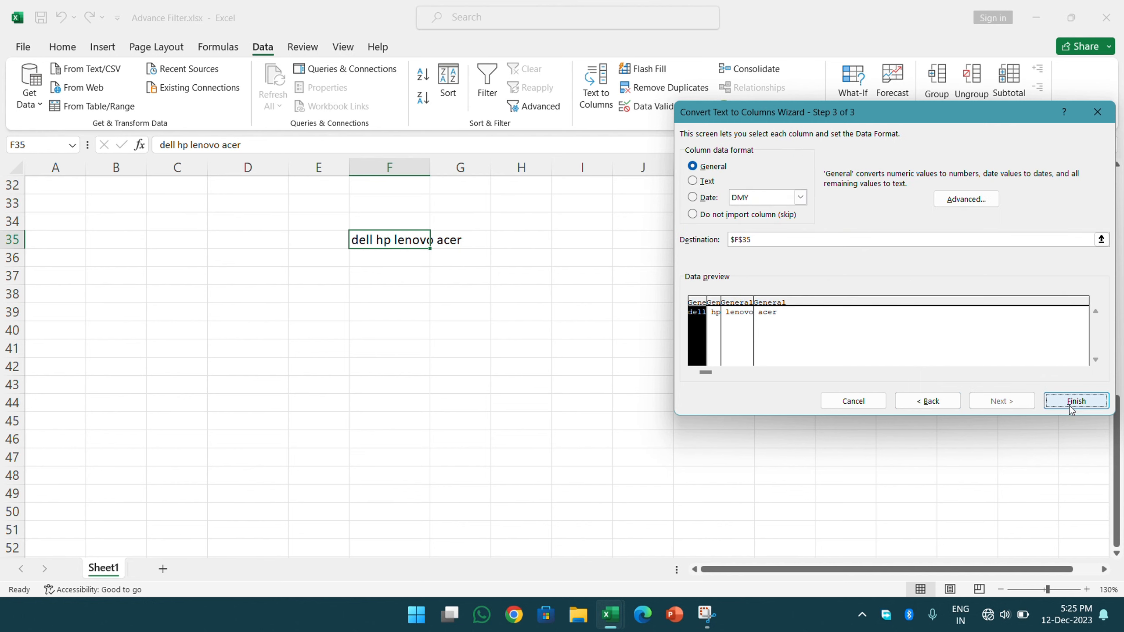
click(1088, 409)
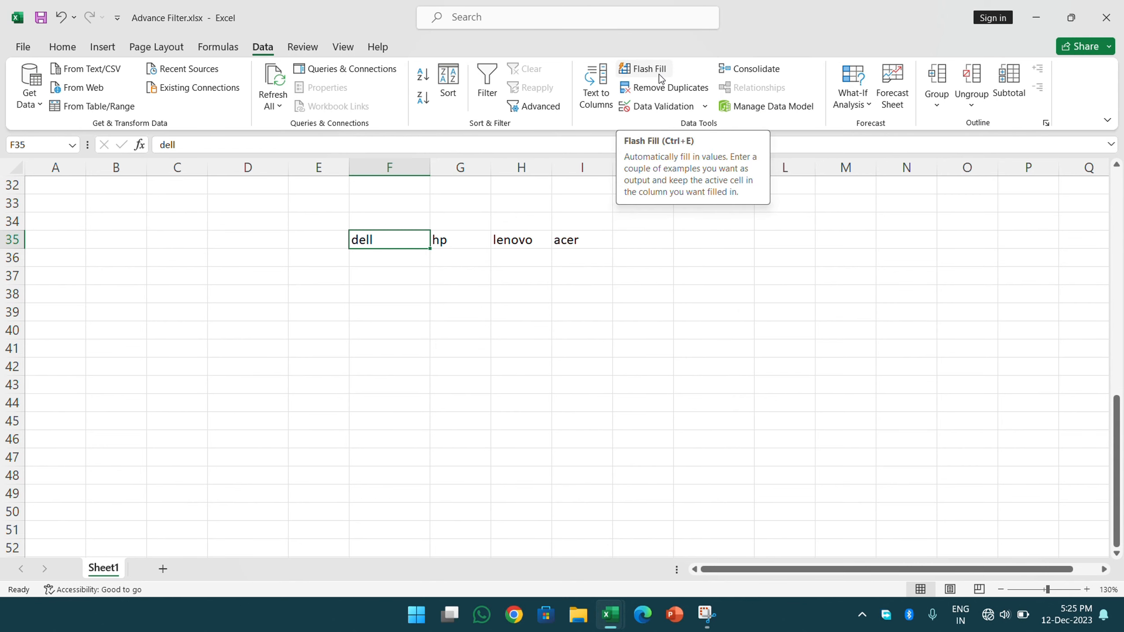
Step: Copy the filtered Name column, J3:J18, and paste it at cell G45 below the existing data
scroll(572, 322, up, 9)
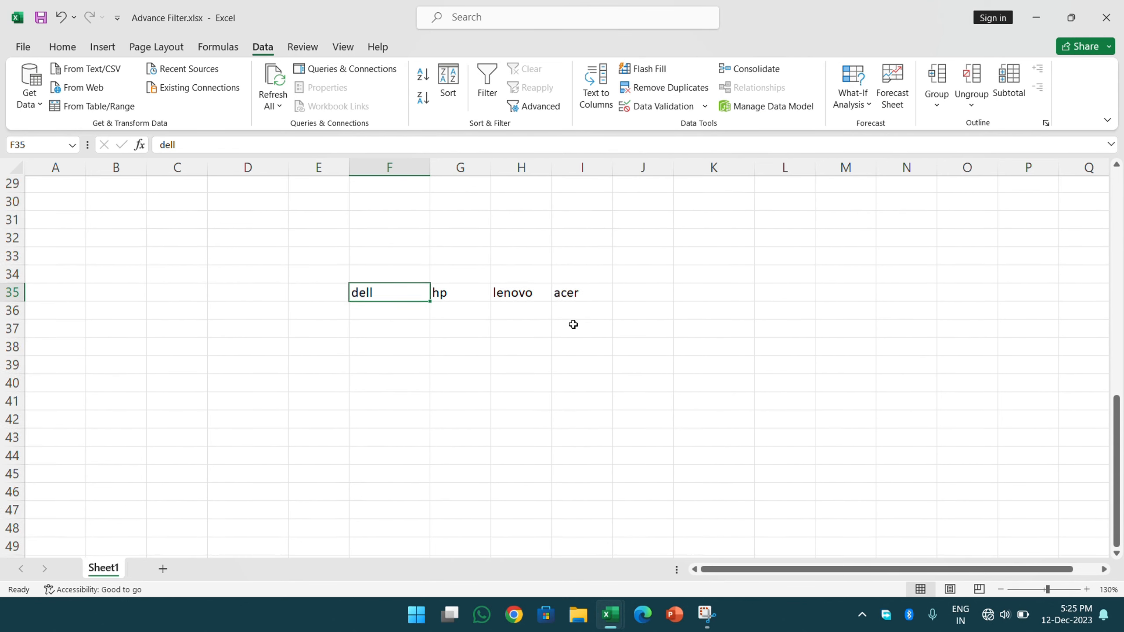
scroll(350, 305, up, 2)
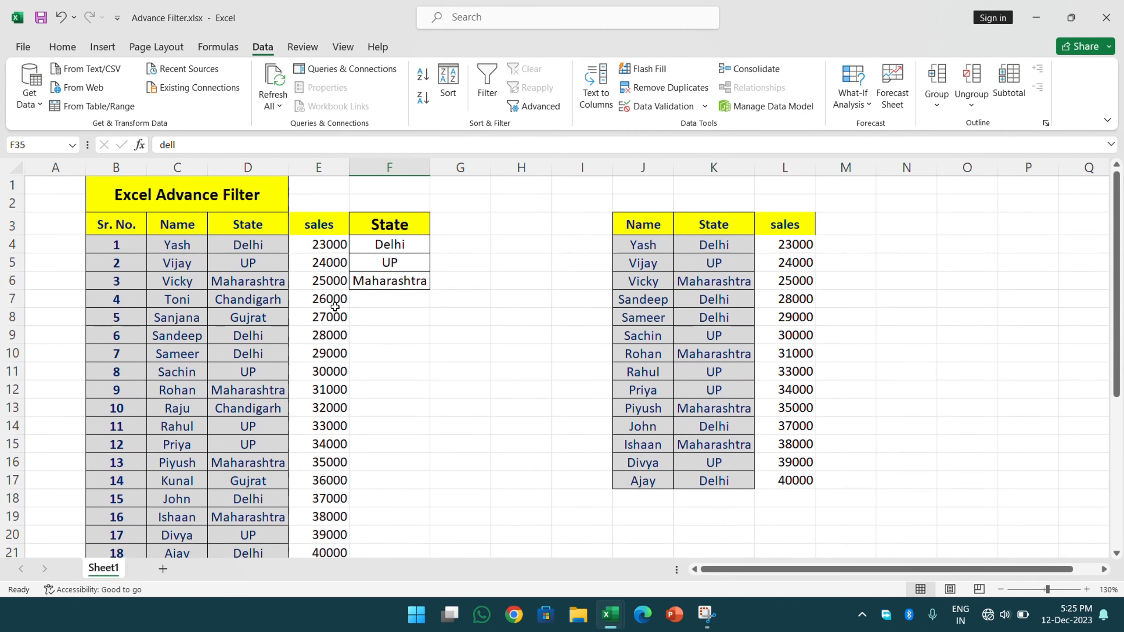
drag(636, 231, 647, 492)
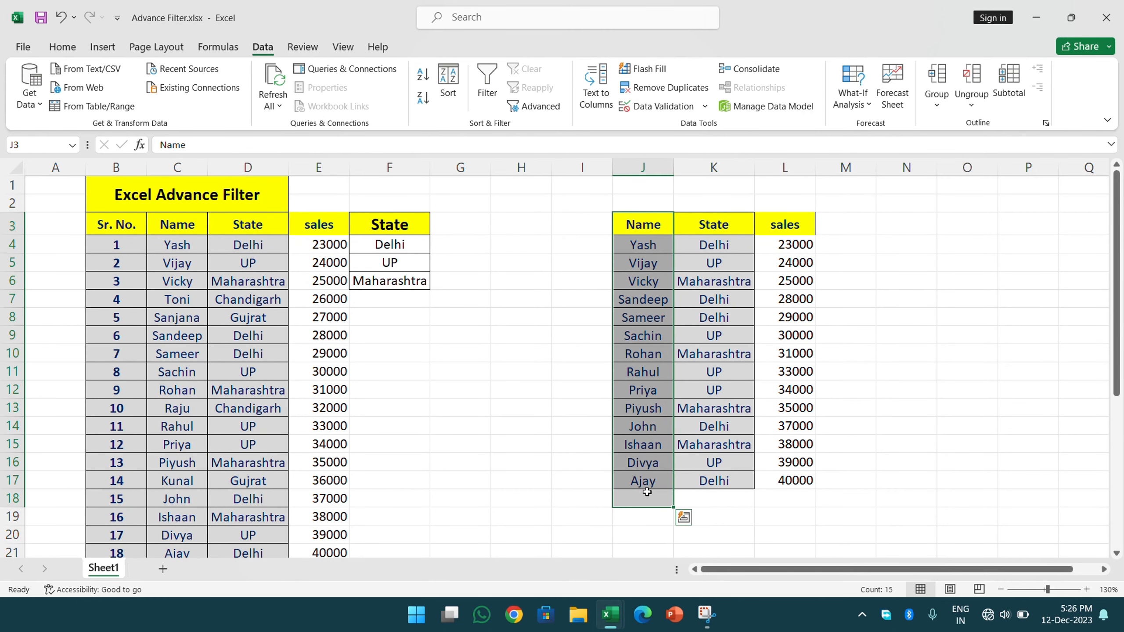
key(ctrl+c)
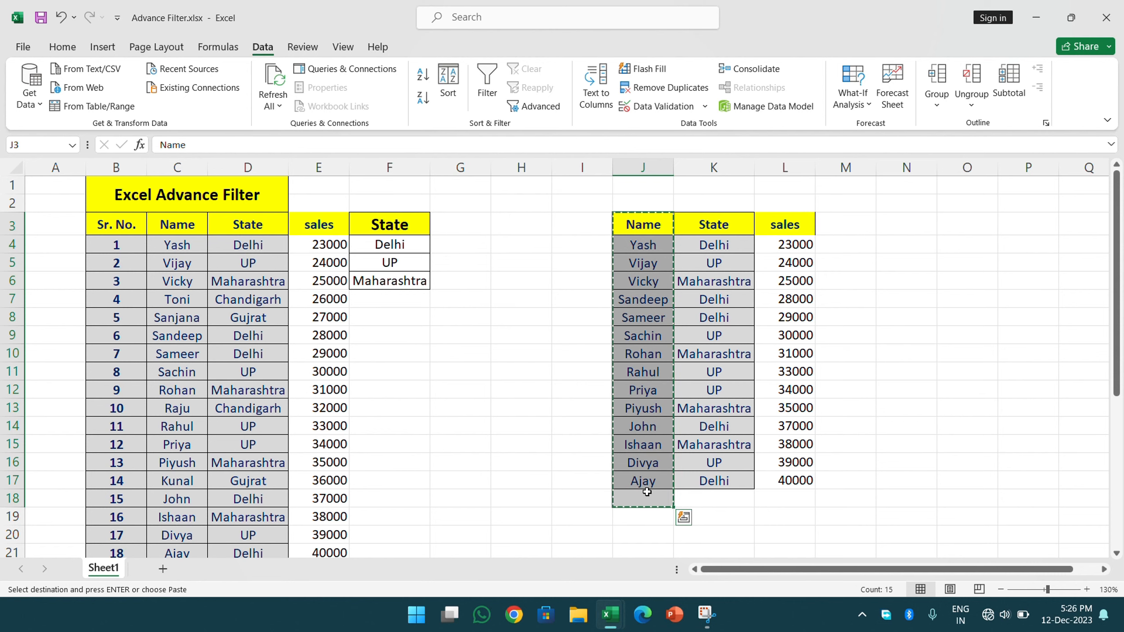
scroll(646, 492, down, 3)
scroll(648, 492, down, 7)
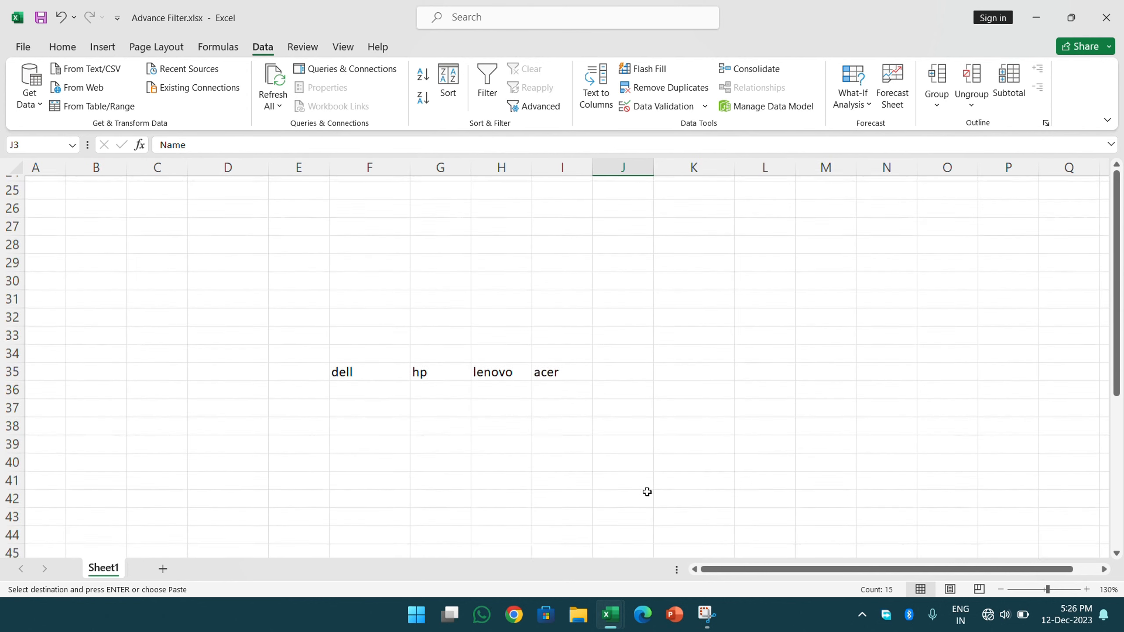
scroll(509, 304, left, 1)
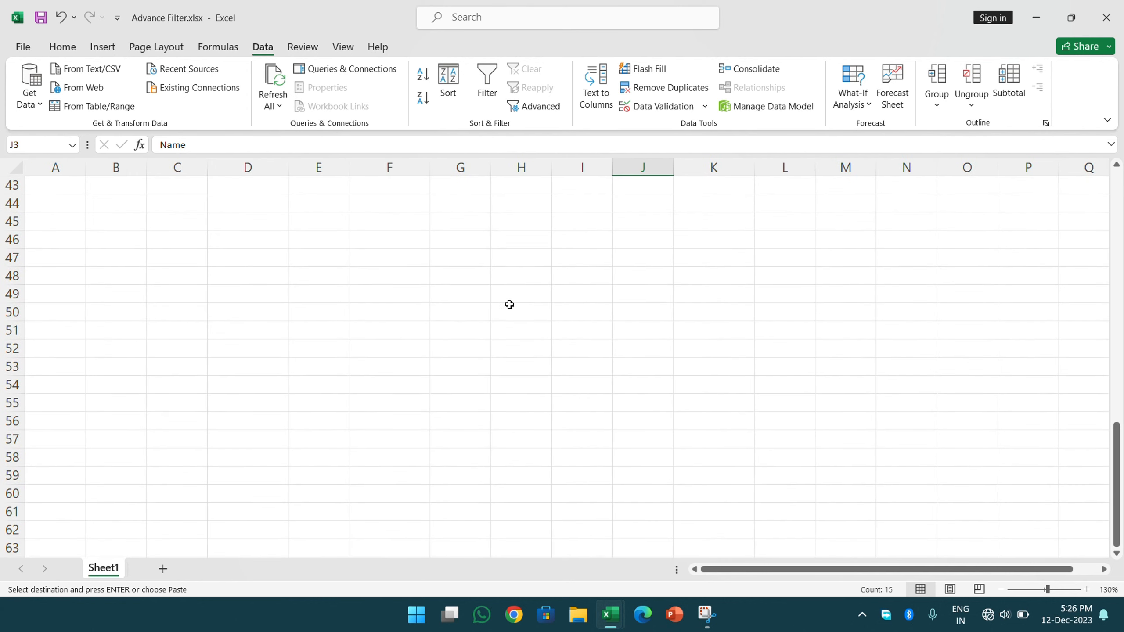
click(443, 225)
right_click(442, 225)
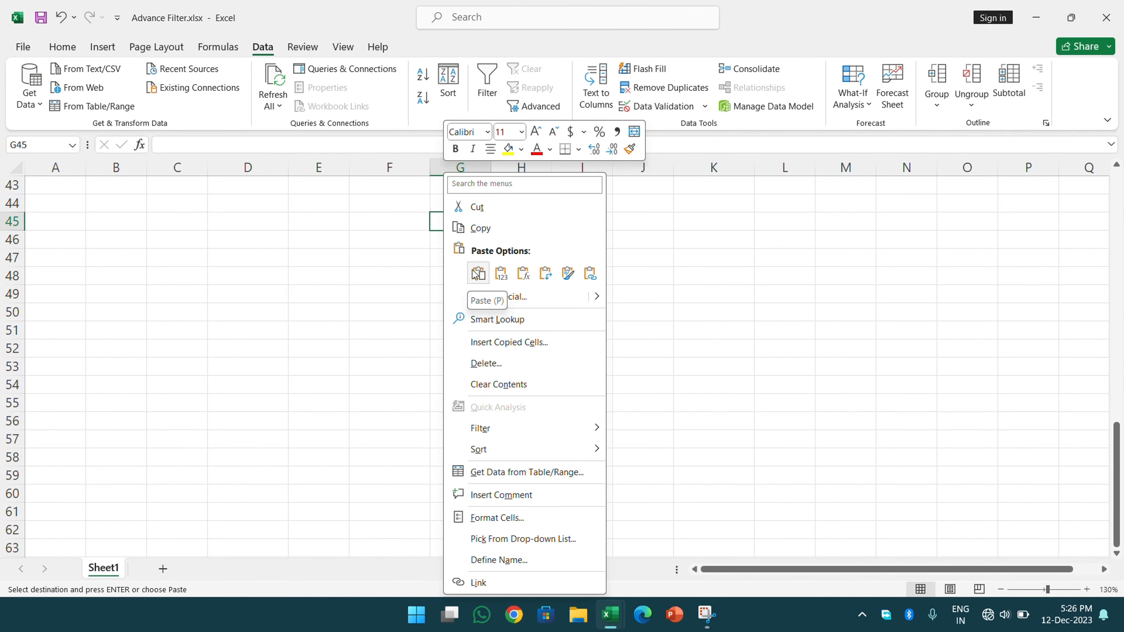
click(472, 271)
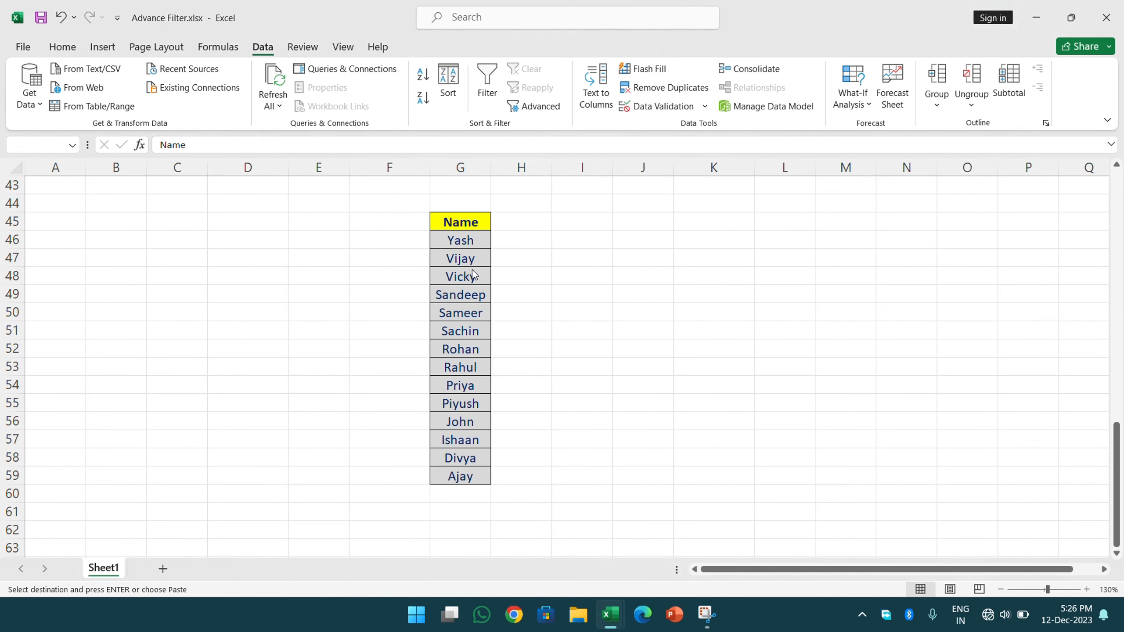
Step: Try to apply Flash Fill to the pasted name column in G45:G59
click(517, 245)
drag(489, 221, 485, 476)
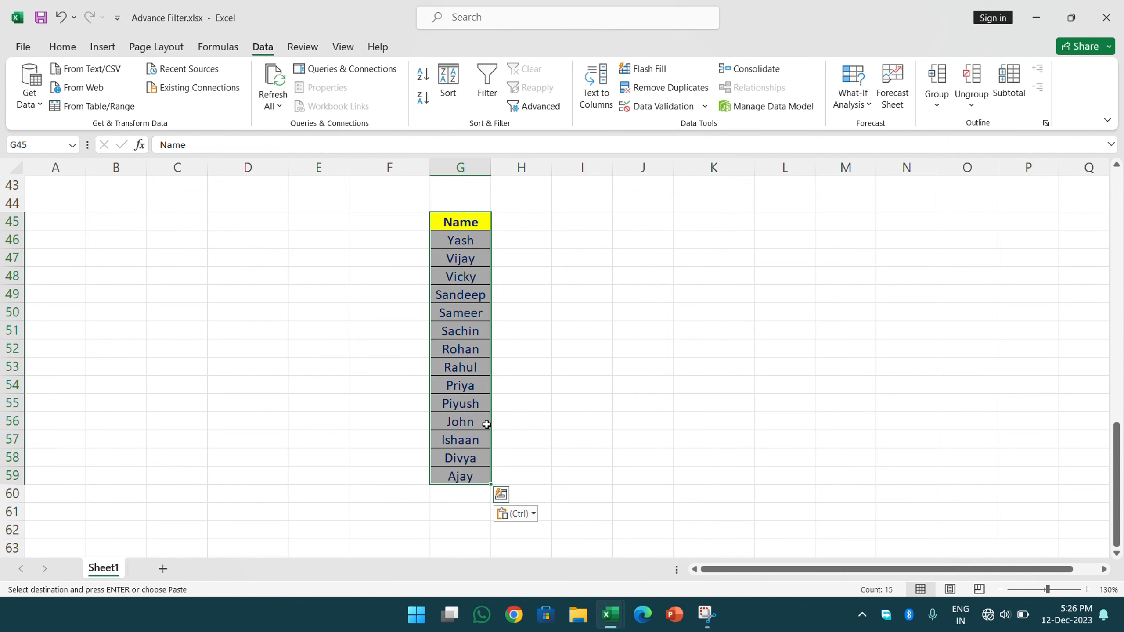
click(652, 74)
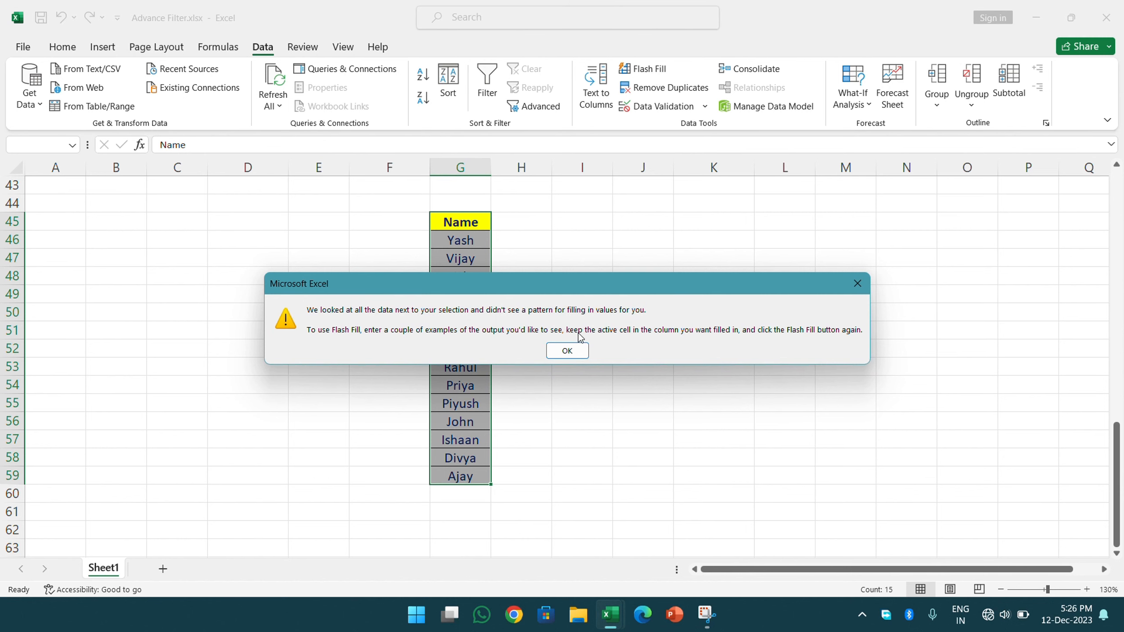
click(570, 349)
Step: Enter the header "Name" in H45 and repeat the first listed name from G46 in H46
click(532, 216)
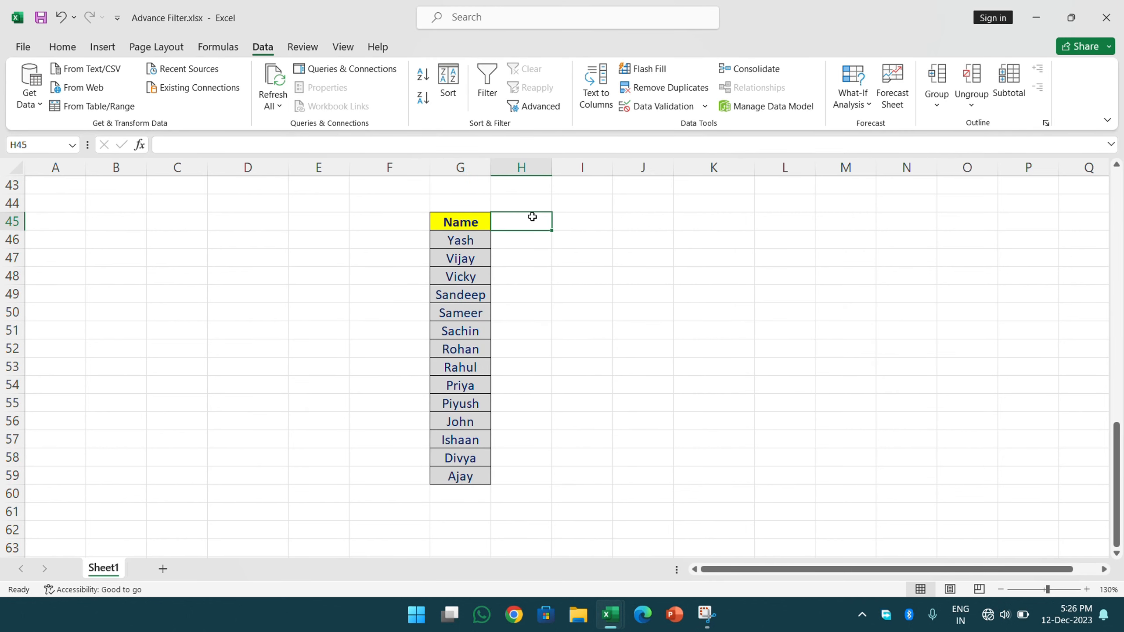
text(N)
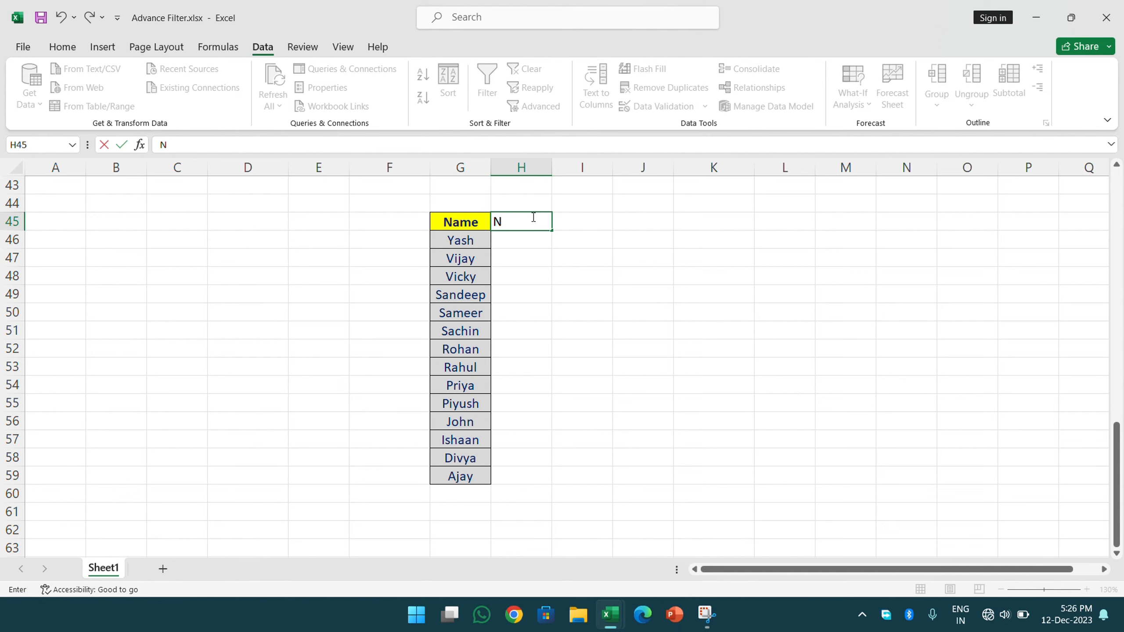
text(ame)
key(Return)
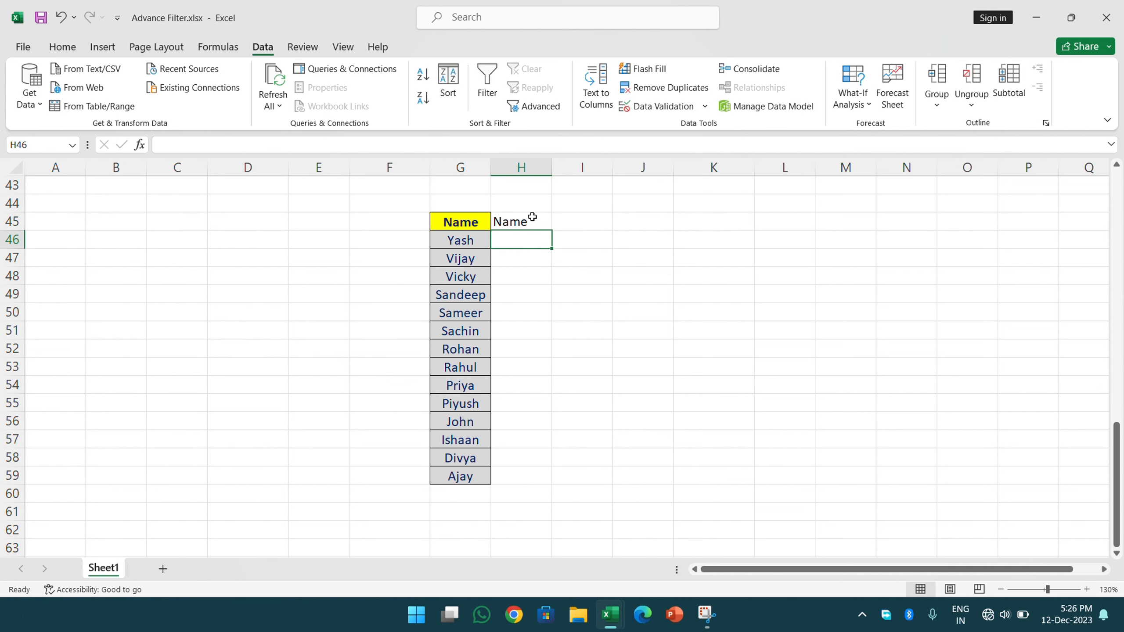
text(Y)
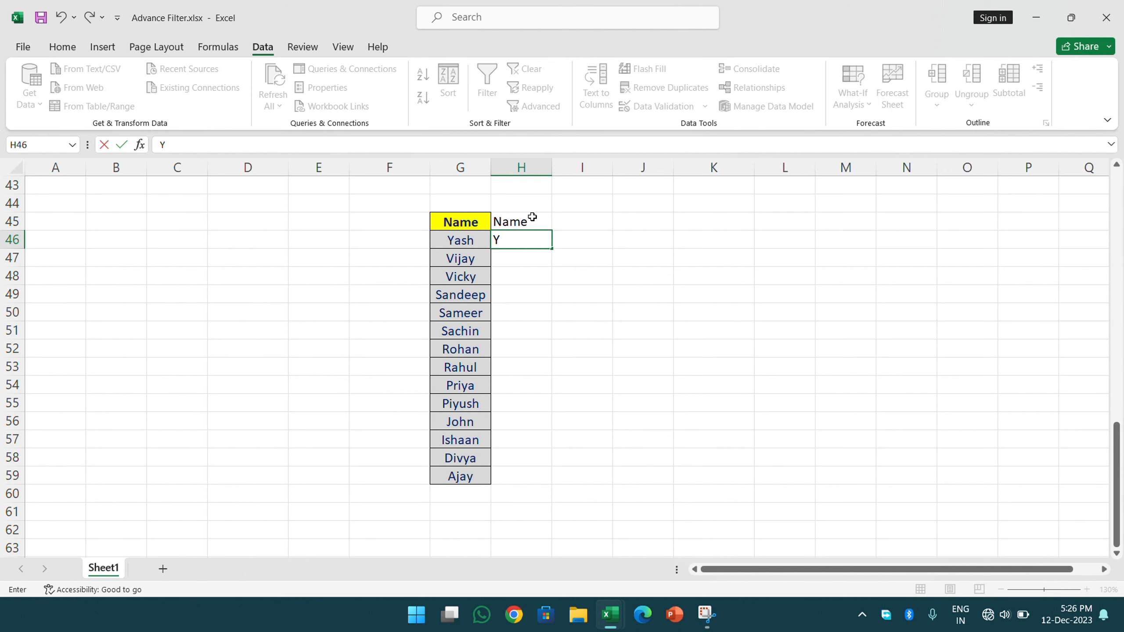
text(ash)
key(Return)
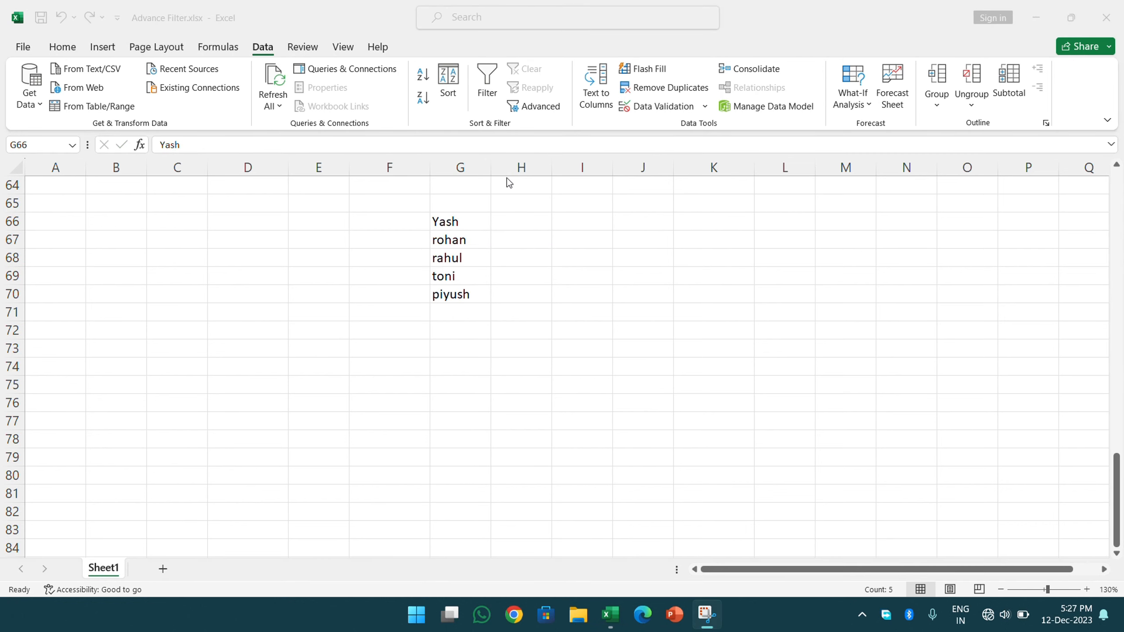
Step: Try to apply Flash Fill to the short name list in G66:G70 and select the adjacent cell H66
click(481, 238)
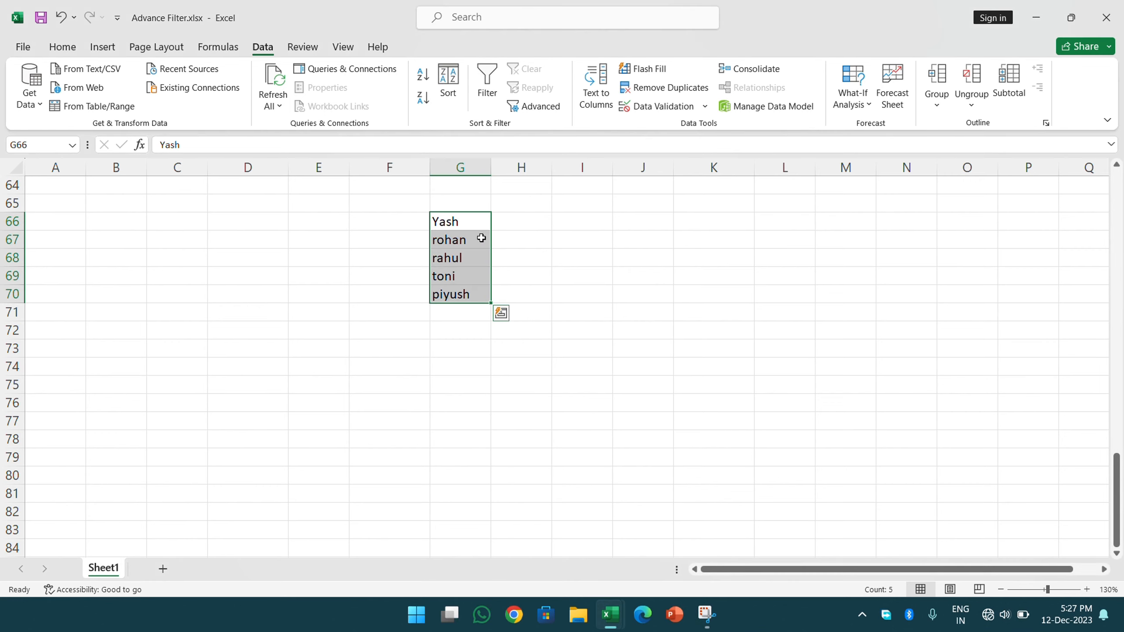
click(648, 67)
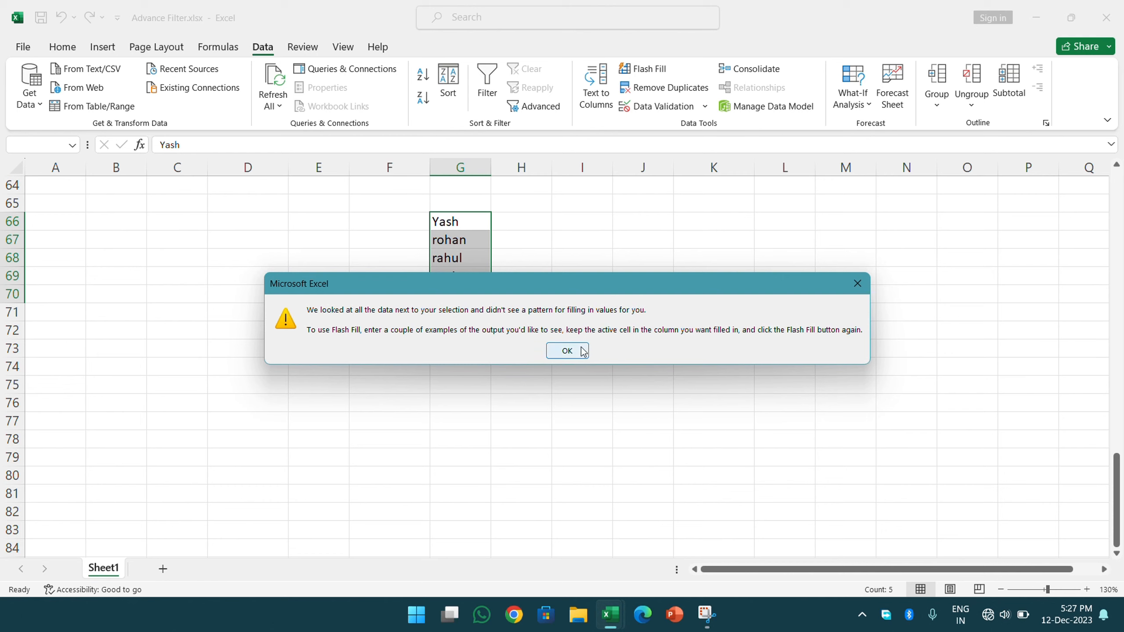
click(567, 351)
click(529, 227)
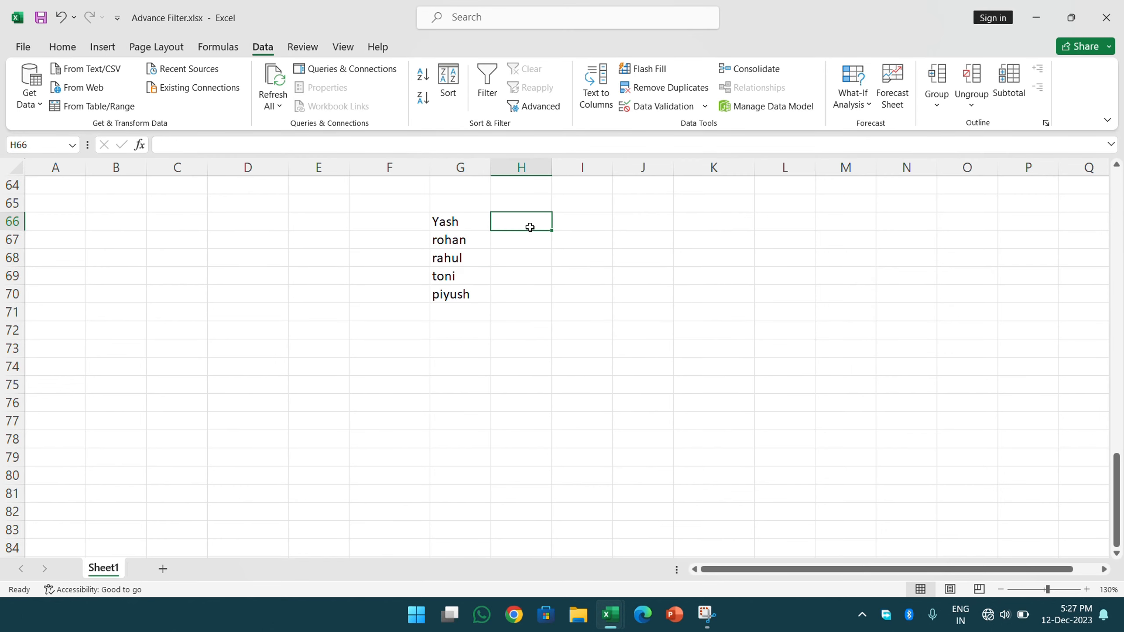
Step: Repeat the first listed name in H66, begin the second in H67 and accept the Flash Fill suggestion for H67:H70
text(Yash)
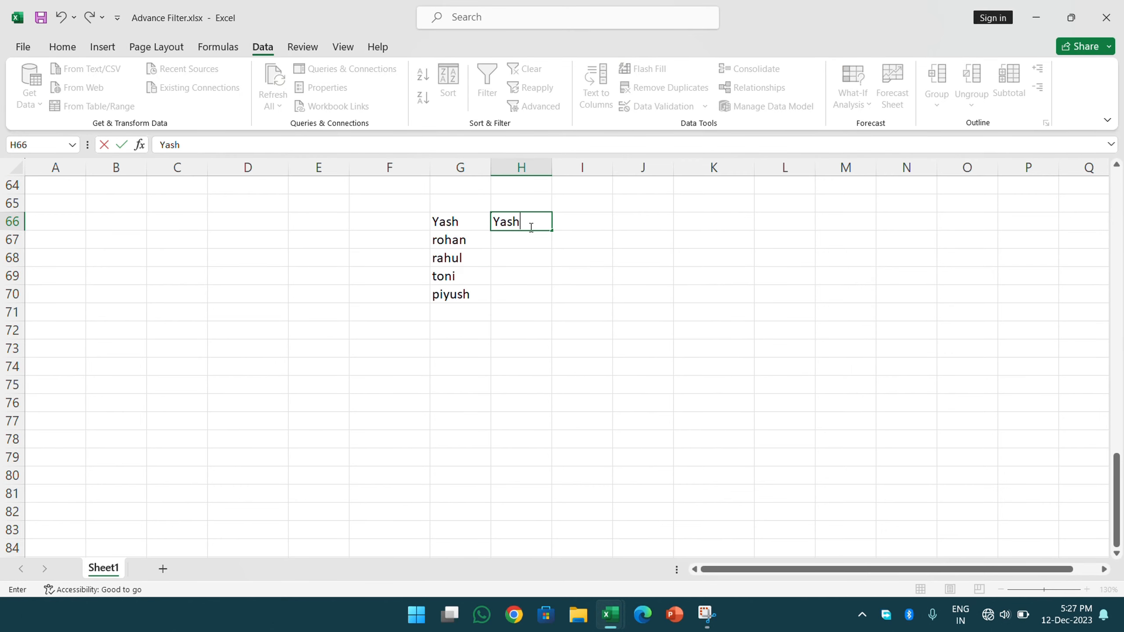
key(Return)
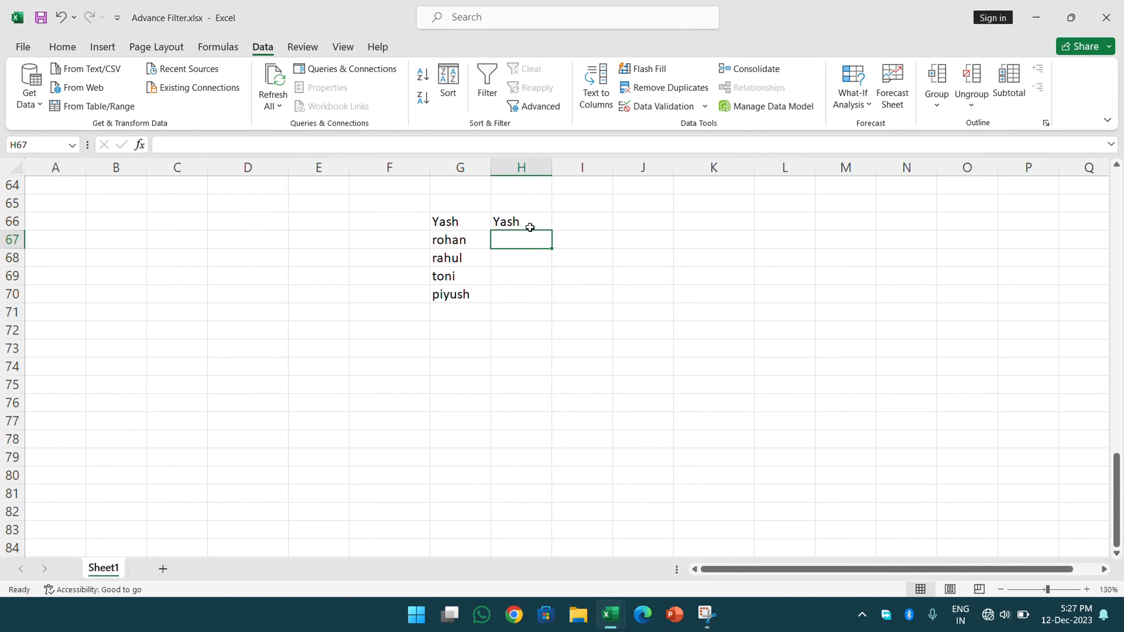
text(rohan)
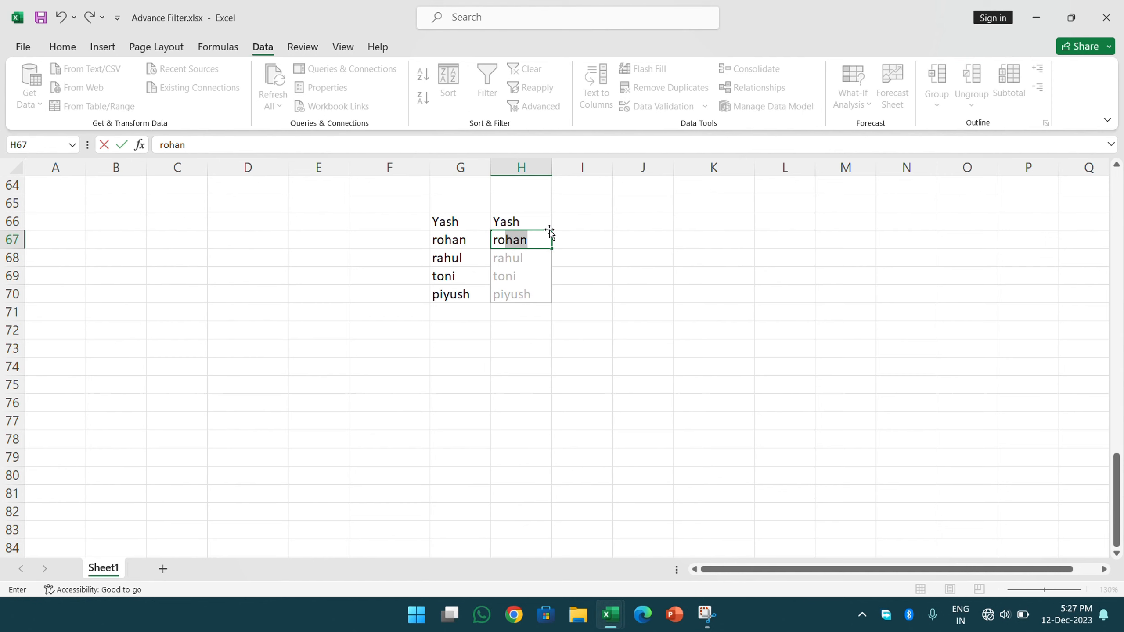
key(Return)
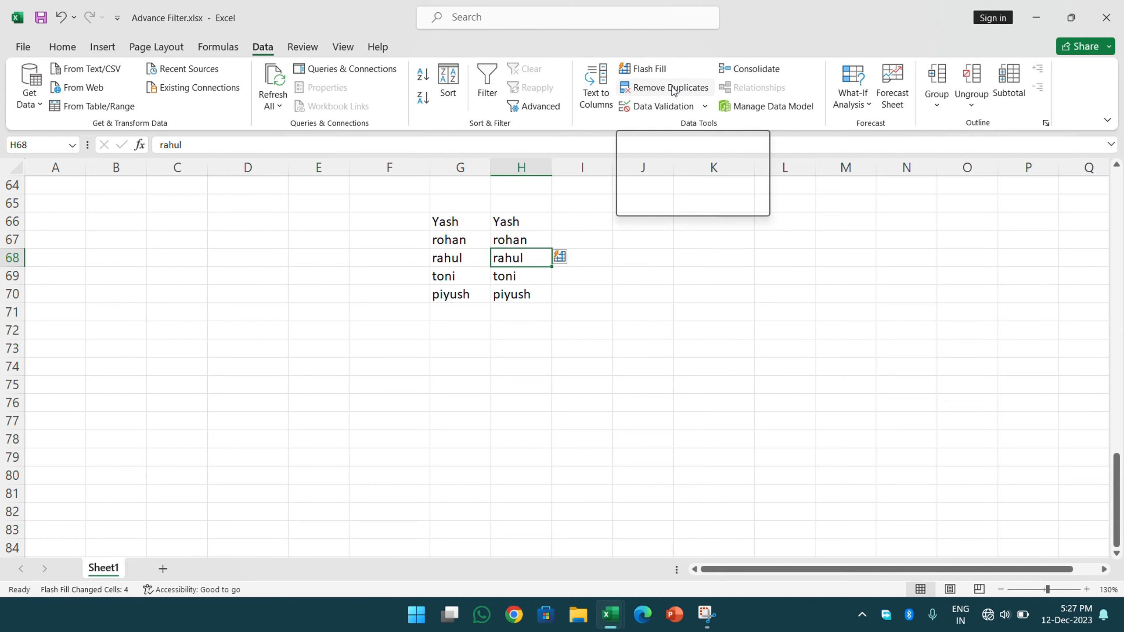
Step: Try to remove duplicates from the State and sales columns, D3:E21, comparing only the sales column
scroll(586, 282, up, 6)
scroll(586, 282, up, 15)
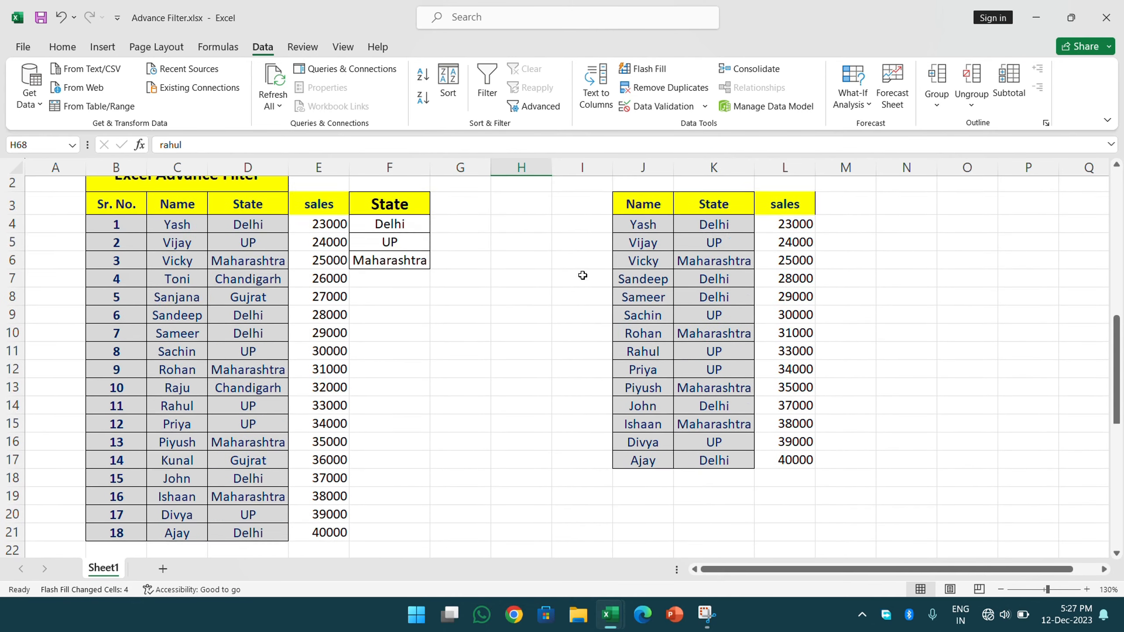
drag(228, 208, 309, 572)
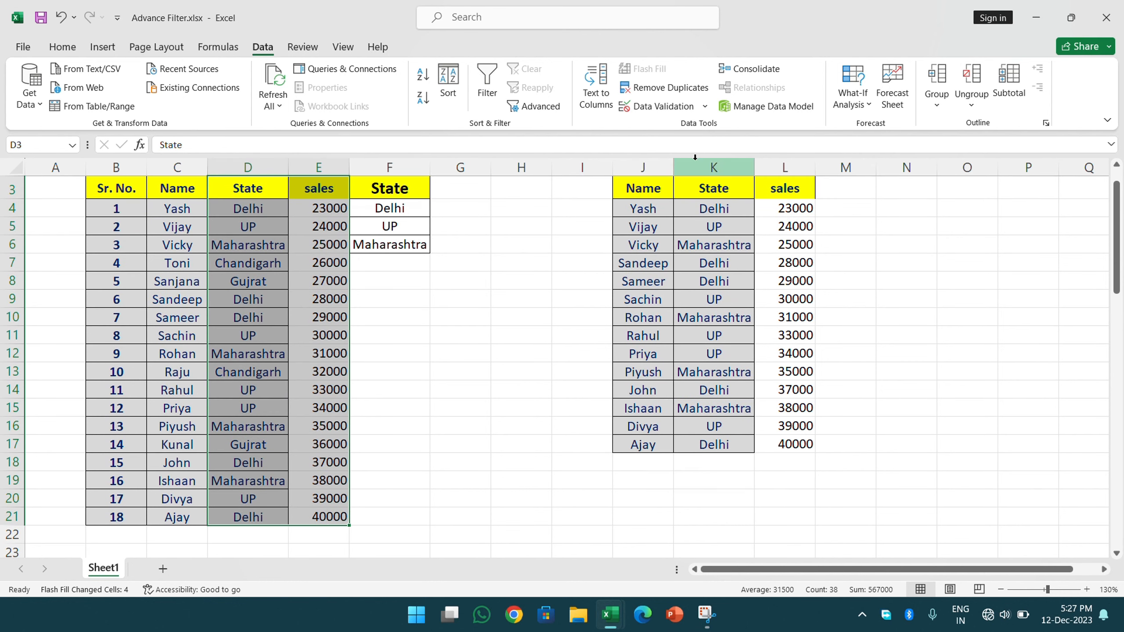
click(684, 92)
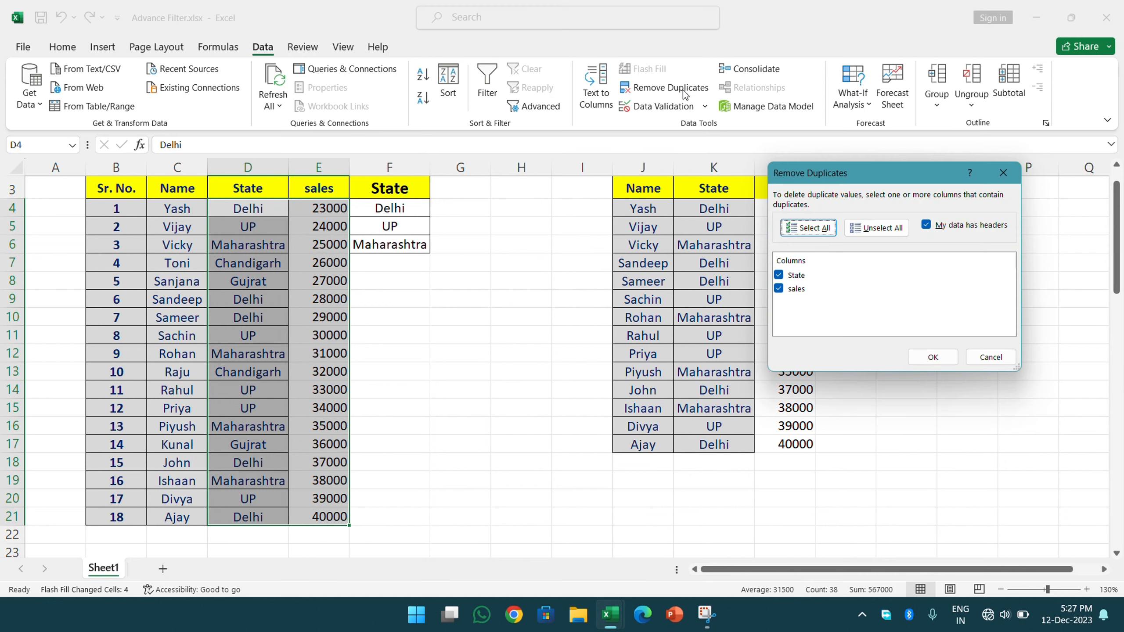
click(779, 276)
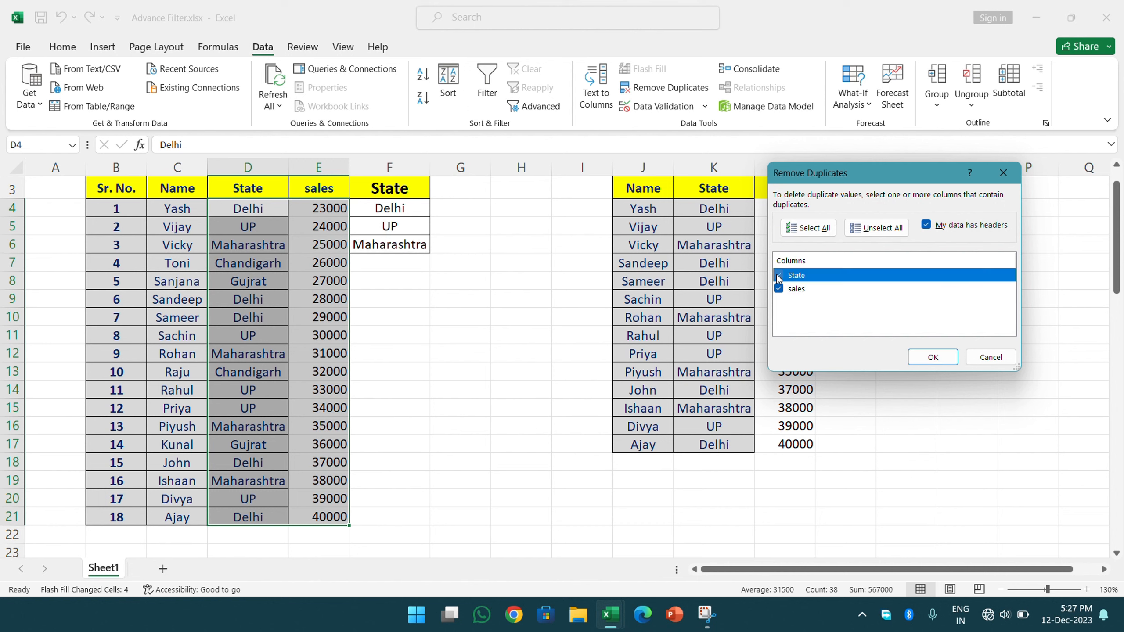
click(935, 359)
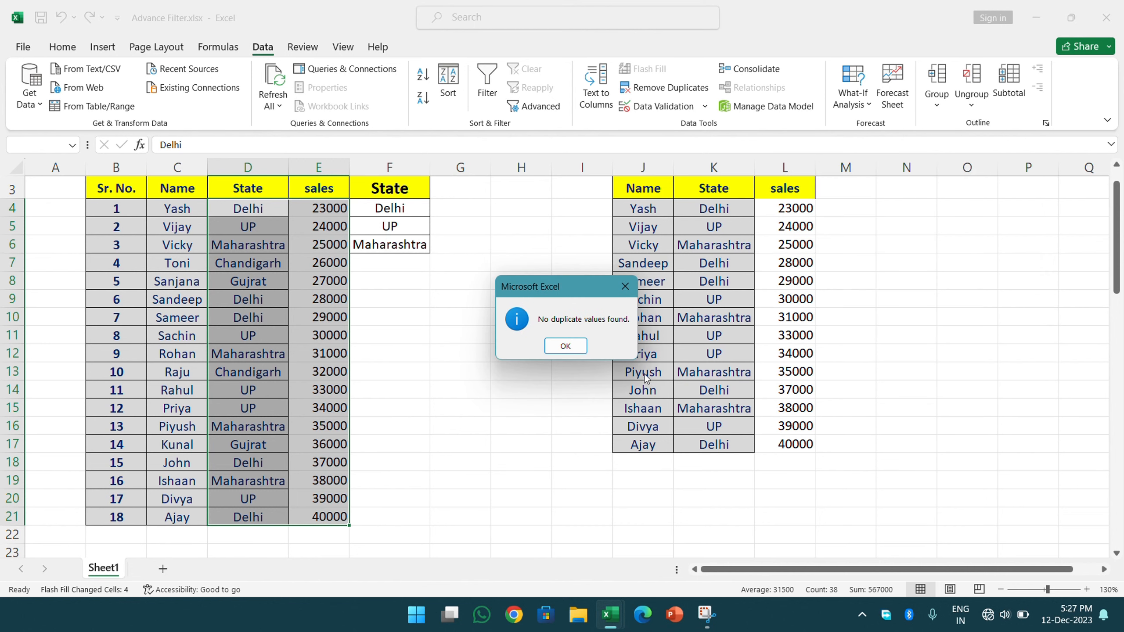
click(570, 348)
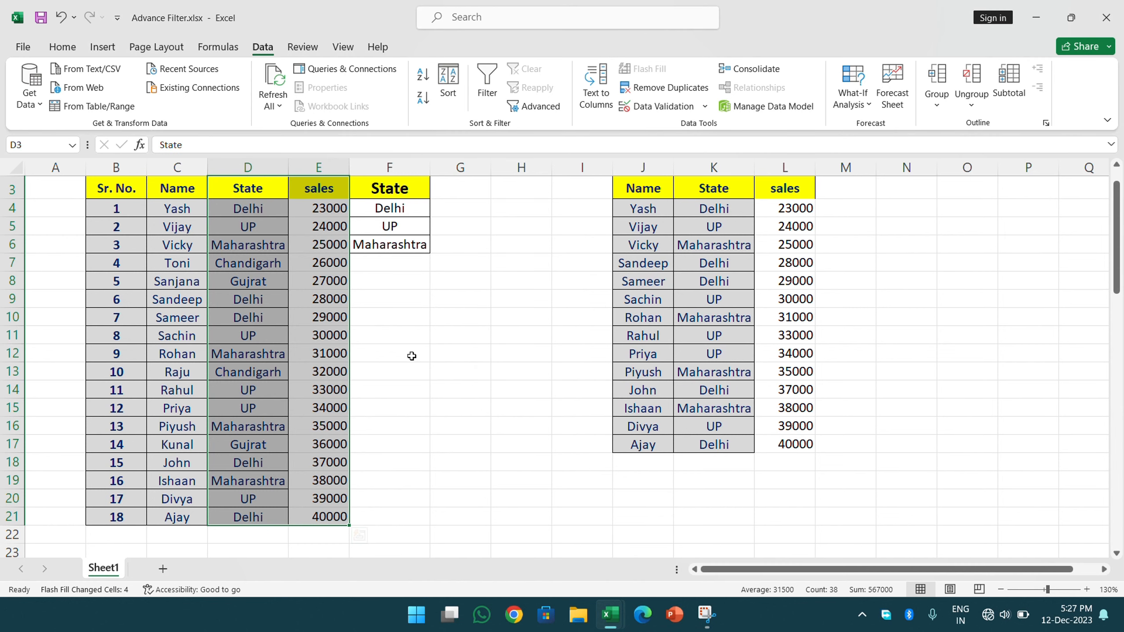
Step: Fill the sales value 29000 from E10 down through E15
click(340, 316)
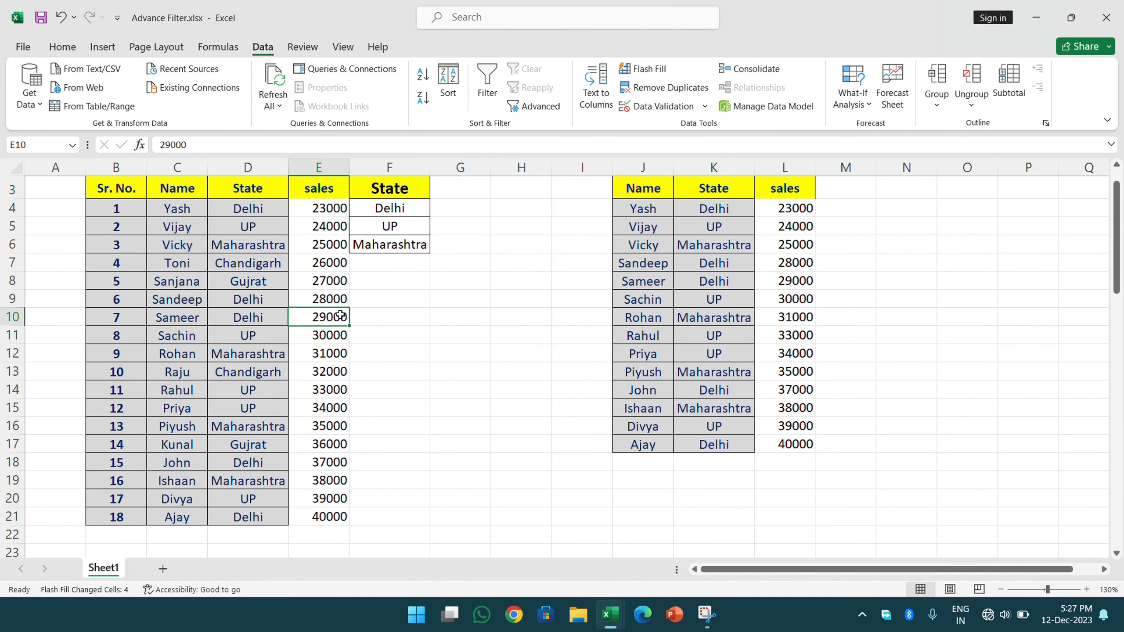
key(shift+Down)
key(shift+Down)
key(shift+Down)
key(shift+Down)
key(shift+Down)
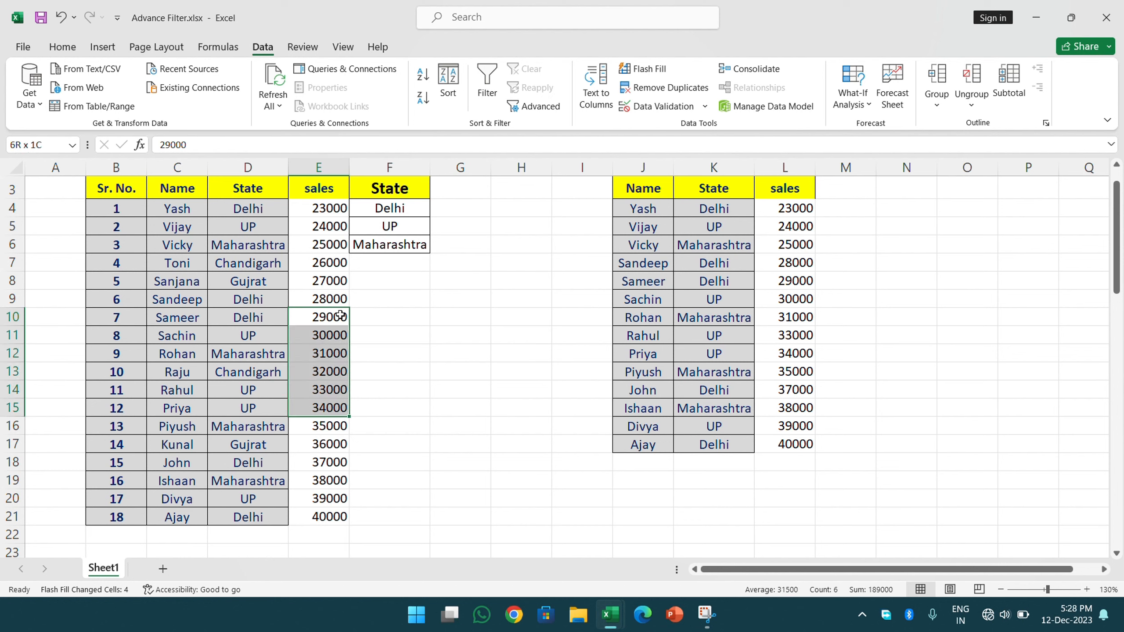
key(ctrl+d)
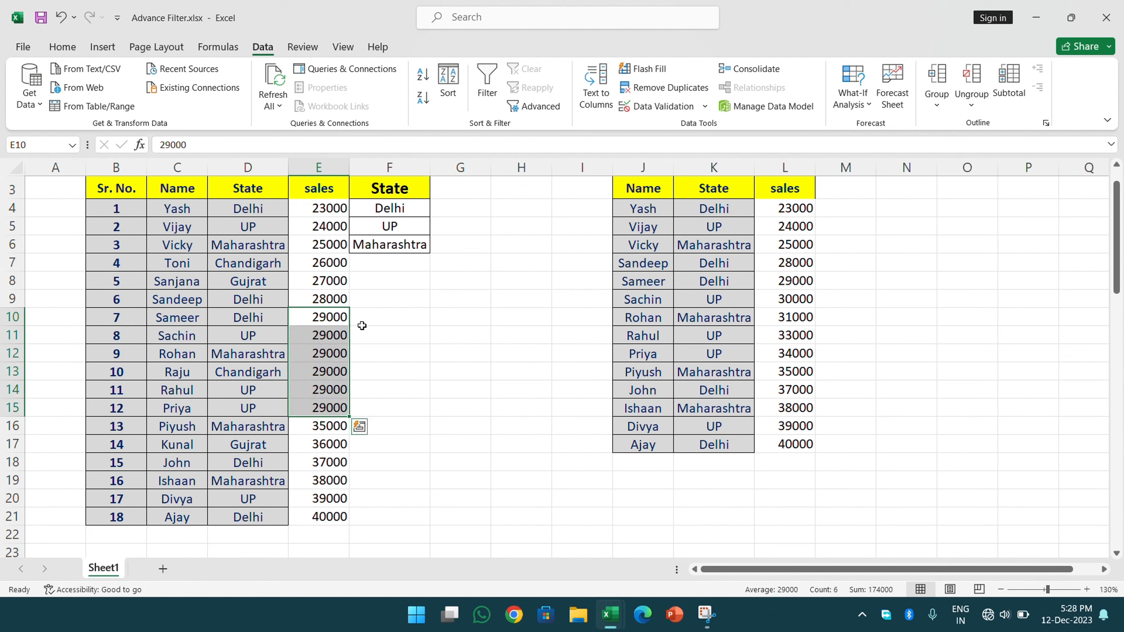
click(362, 318)
Step: Remove duplicates from the range D3:E21 with State excluded, so only the sales column is compared
drag(255, 189, 318, 519)
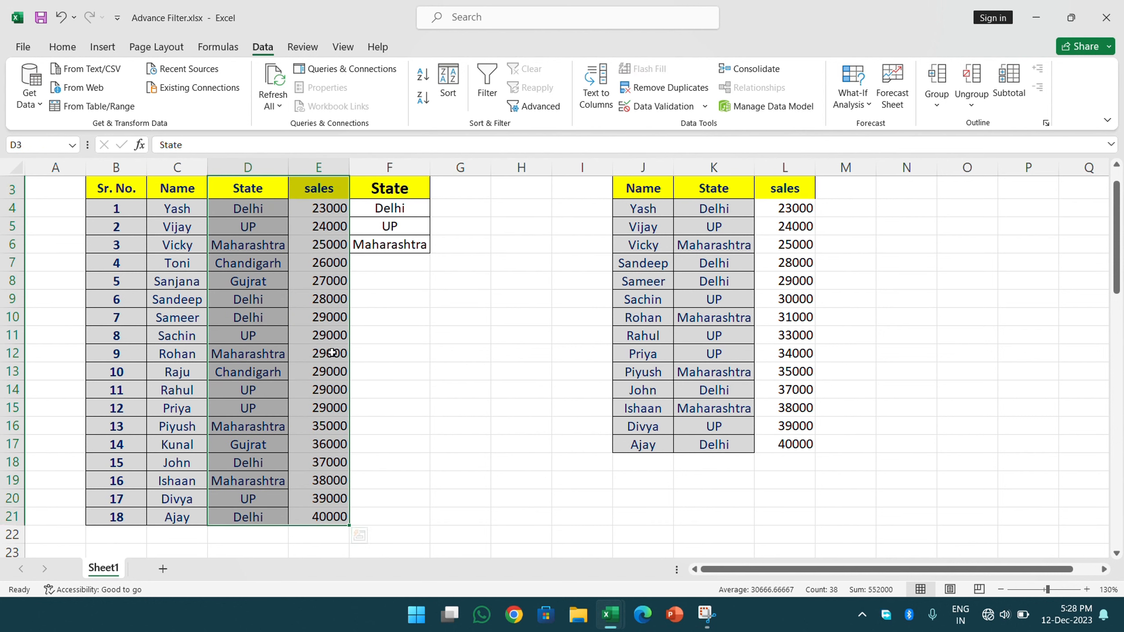
click(686, 89)
click(779, 275)
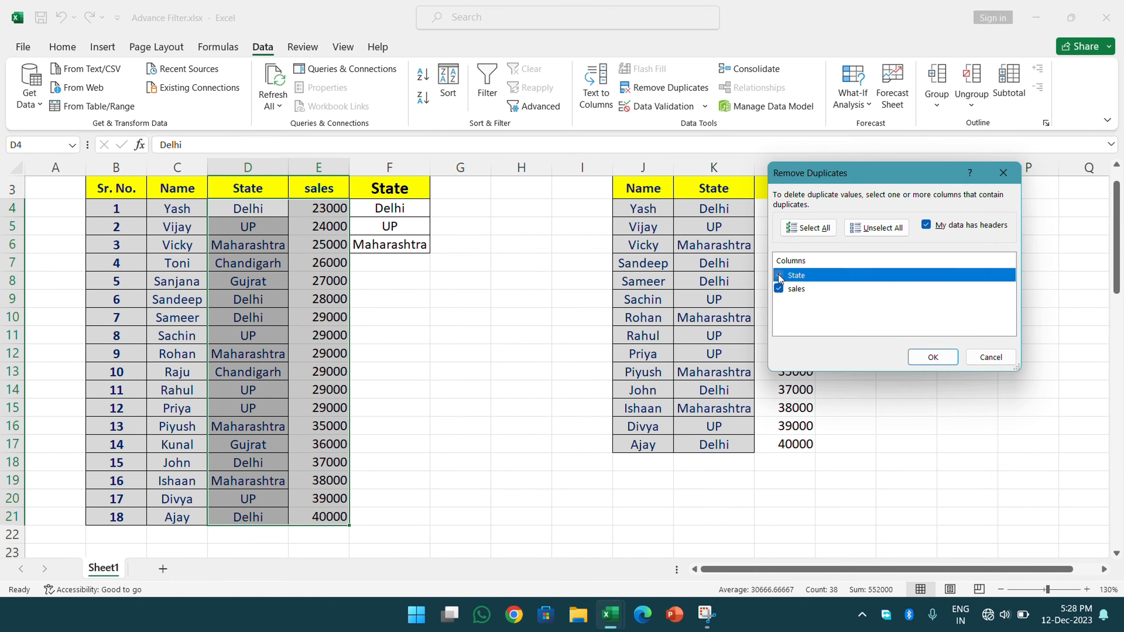
click(933, 358)
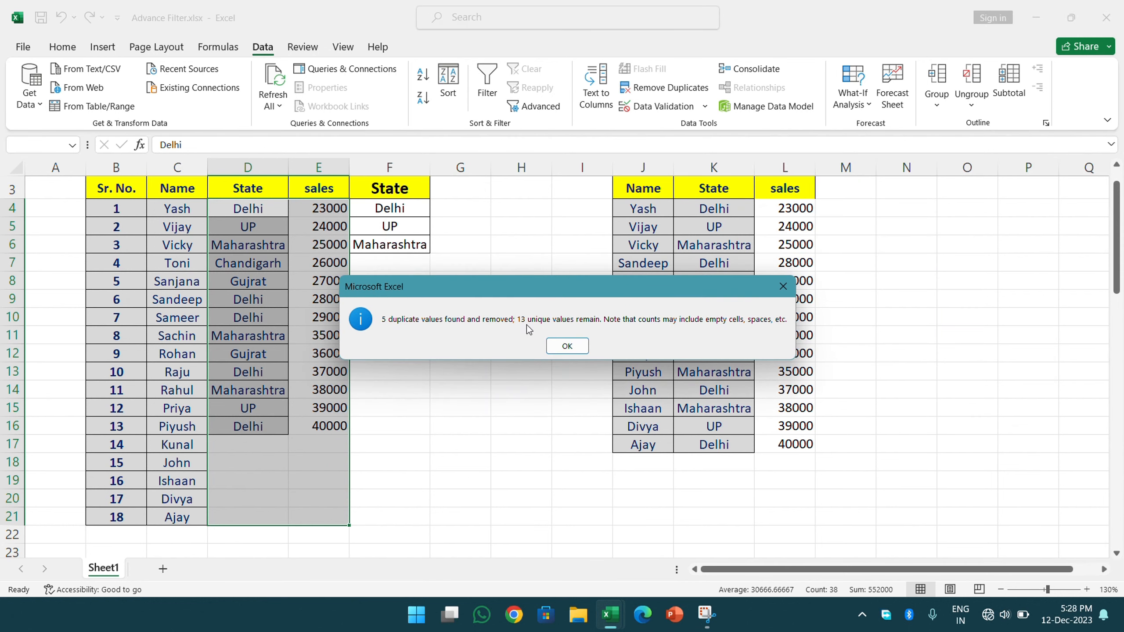
click(567, 346)
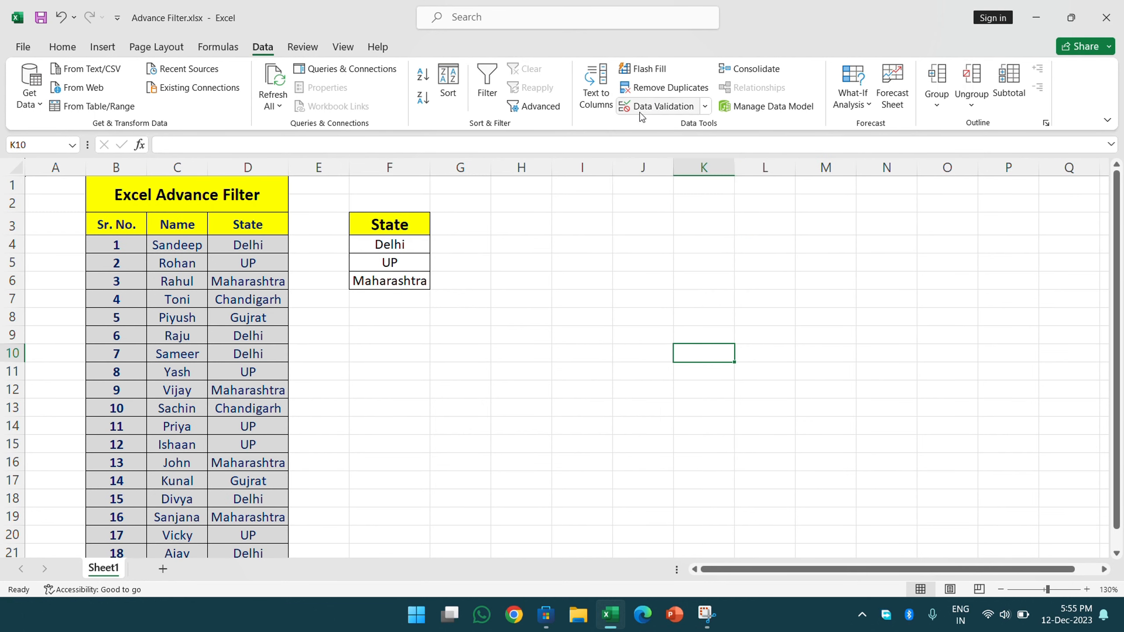
Step: Apply all borders to the empty range I3:N16
drag(577, 221, 916, 458)
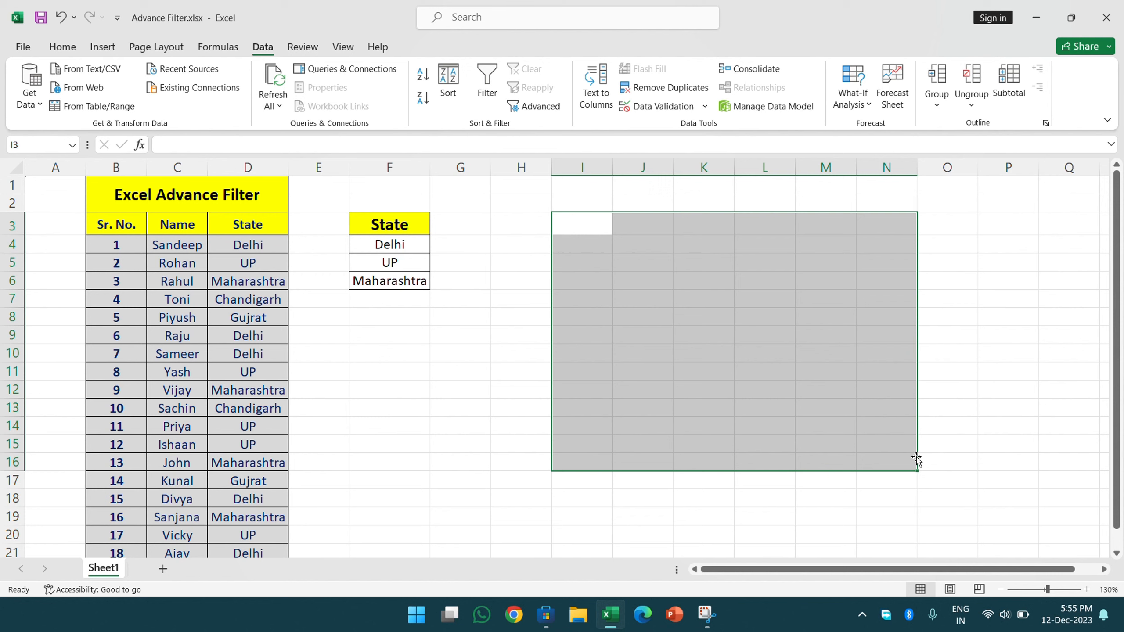
key(alt+h)
key(b)
key(a)
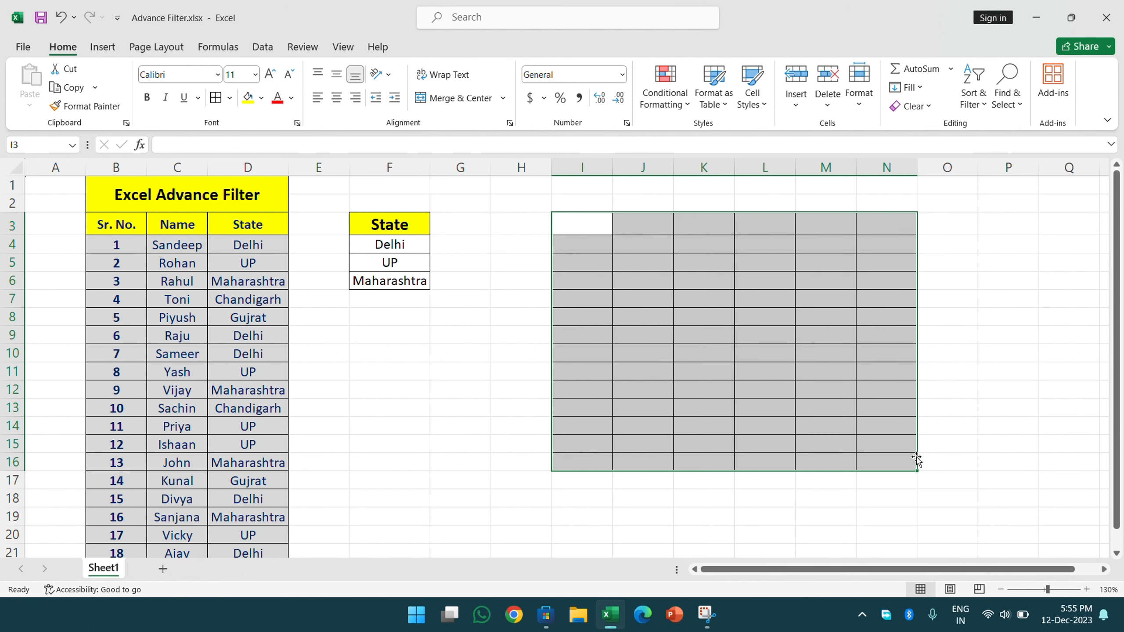
key(alt)
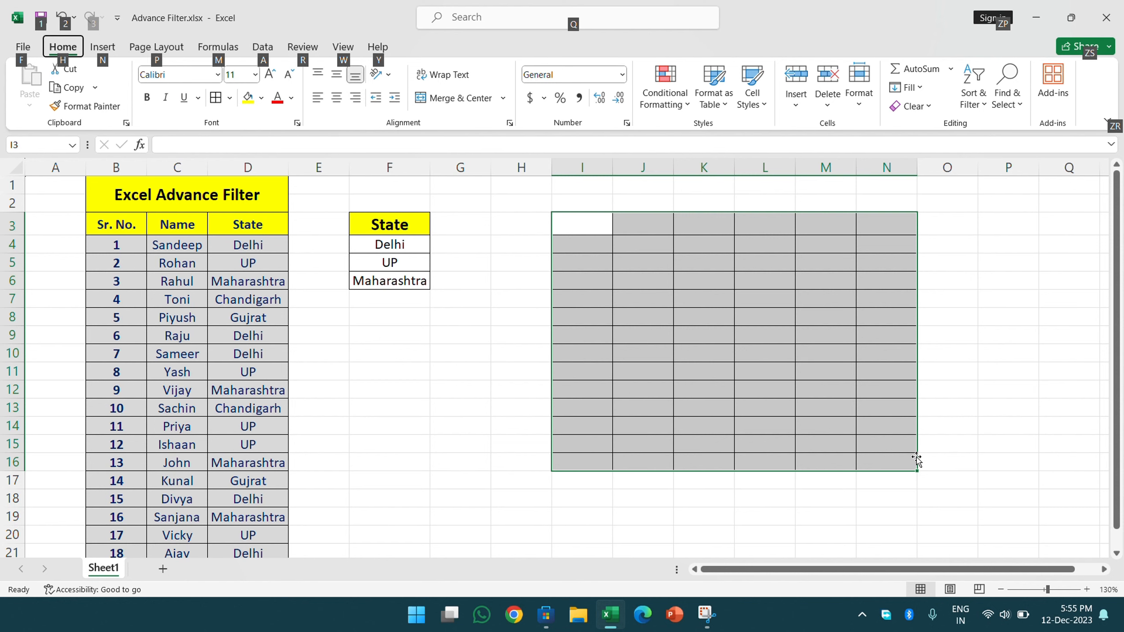
key(h)
key(b)
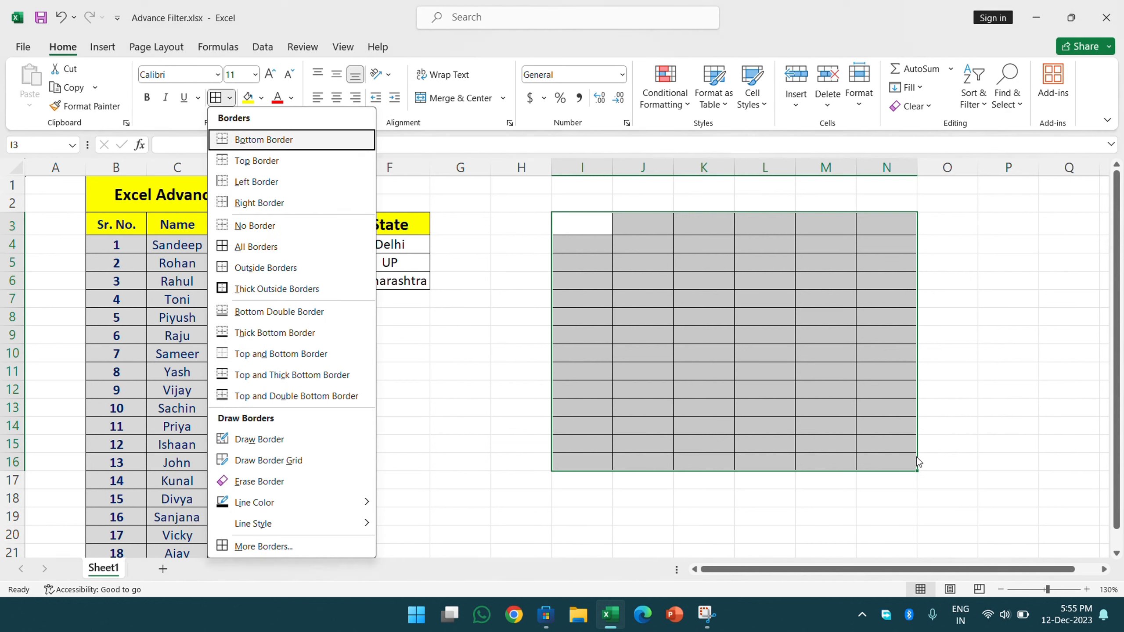
key(a)
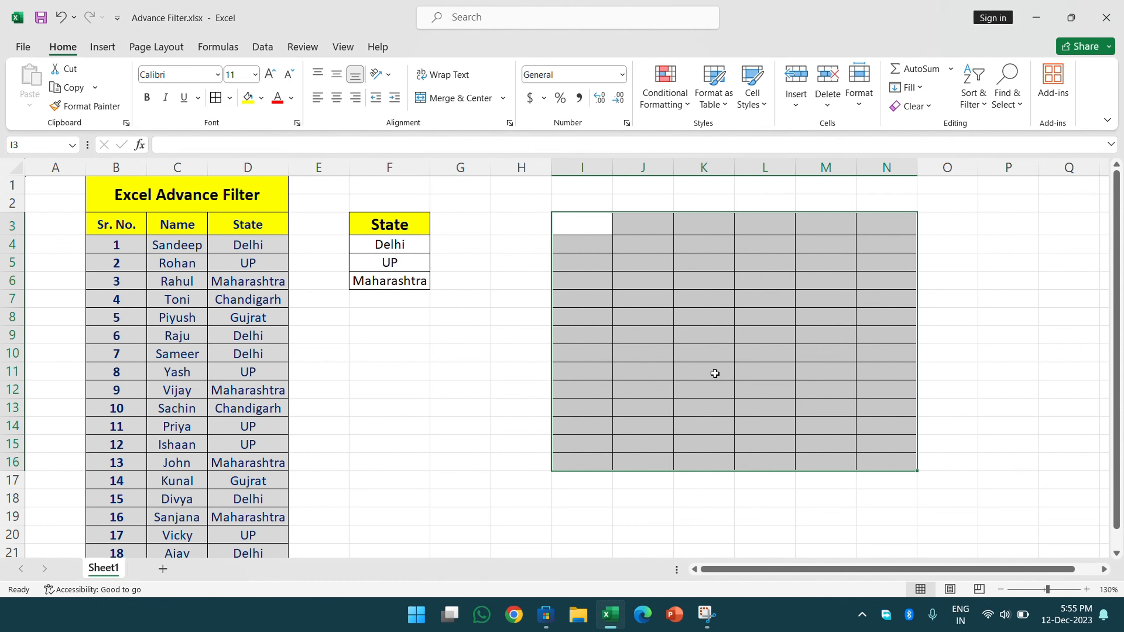
Step: Start a data validation rule for I3:N16 that allows whole numbers with the between condition
click(659, 247)
drag(589, 221, 903, 456)
click(263, 47)
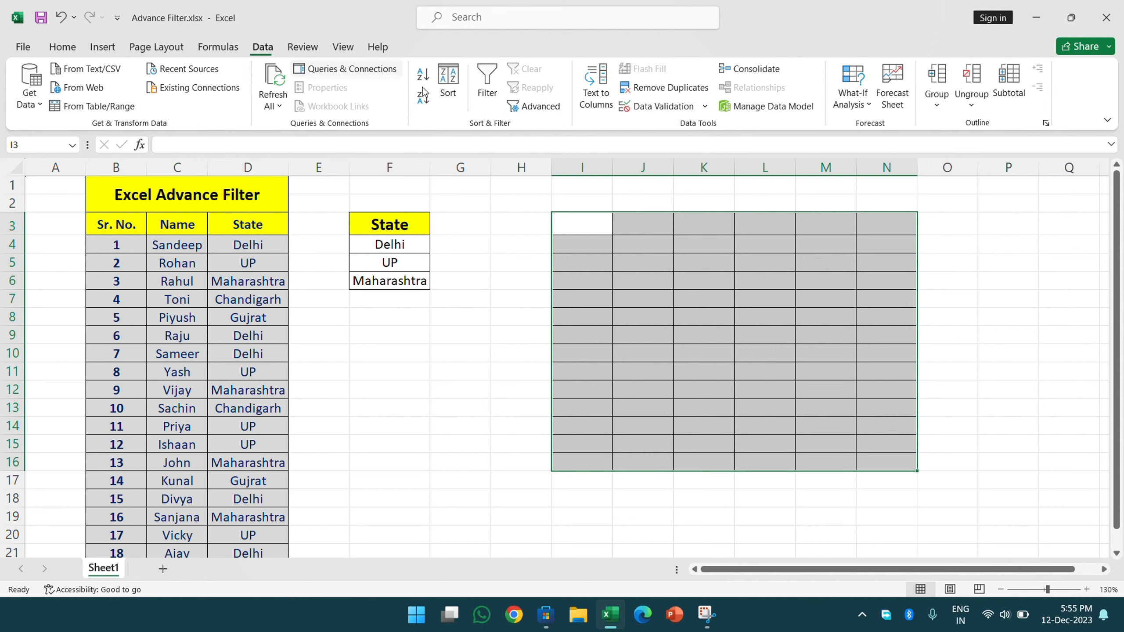
click(664, 106)
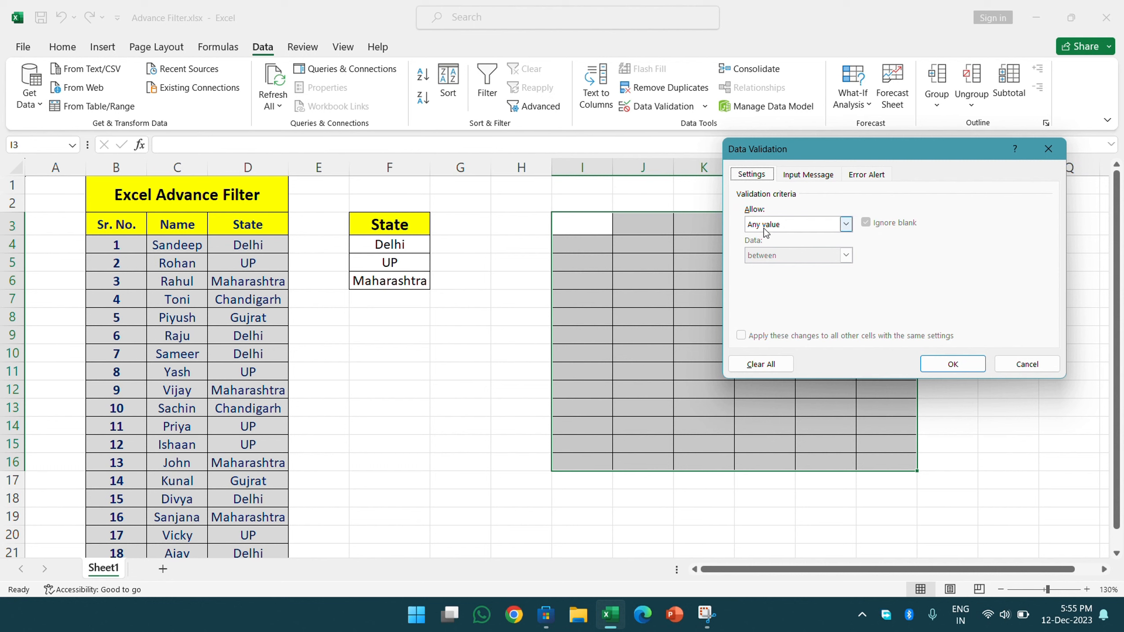
click(765, 229)
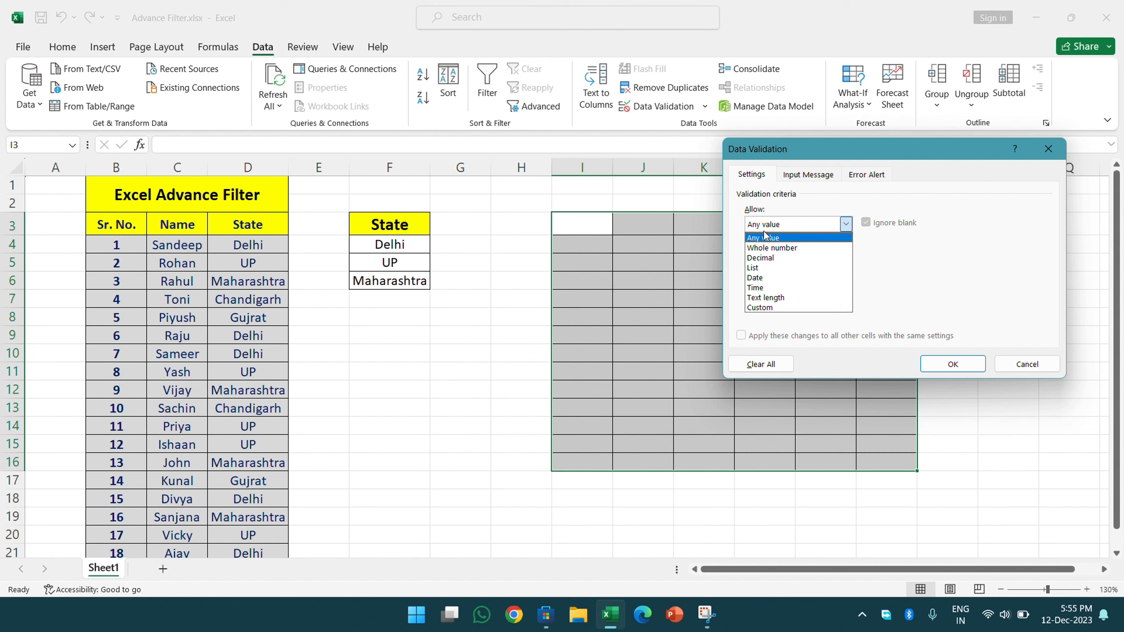
click(765, 249)
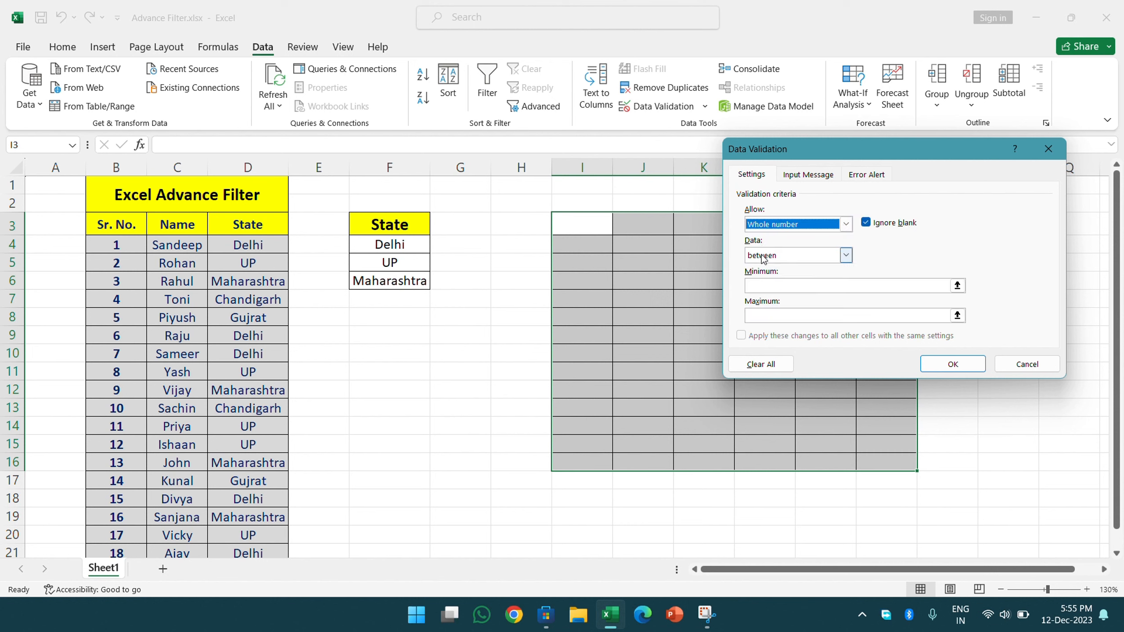
click(763, 258)
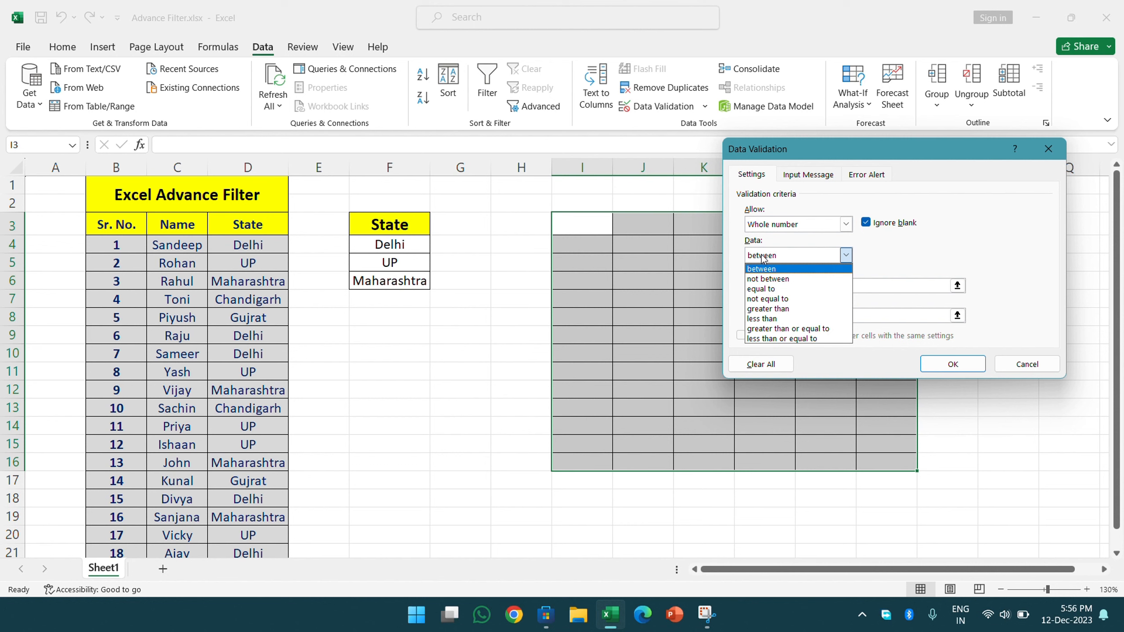
click(930, 260)
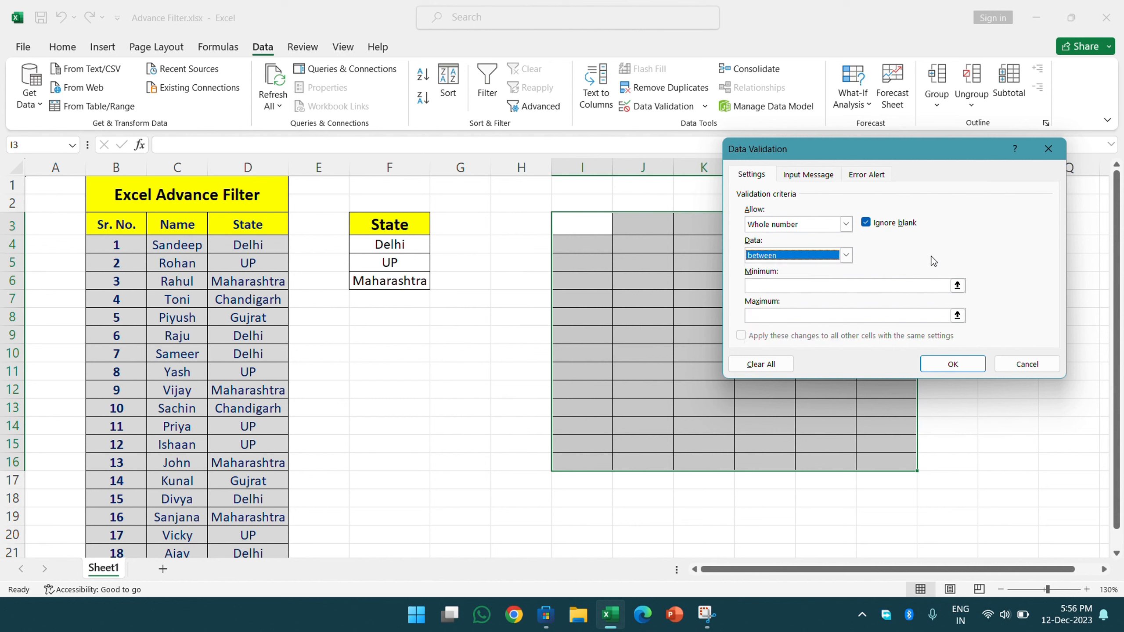
Step: Set the validation rule's minimum to 500 and maximum to 1000 and apply it
click(805, 287)
text(500)
click(799, 317)
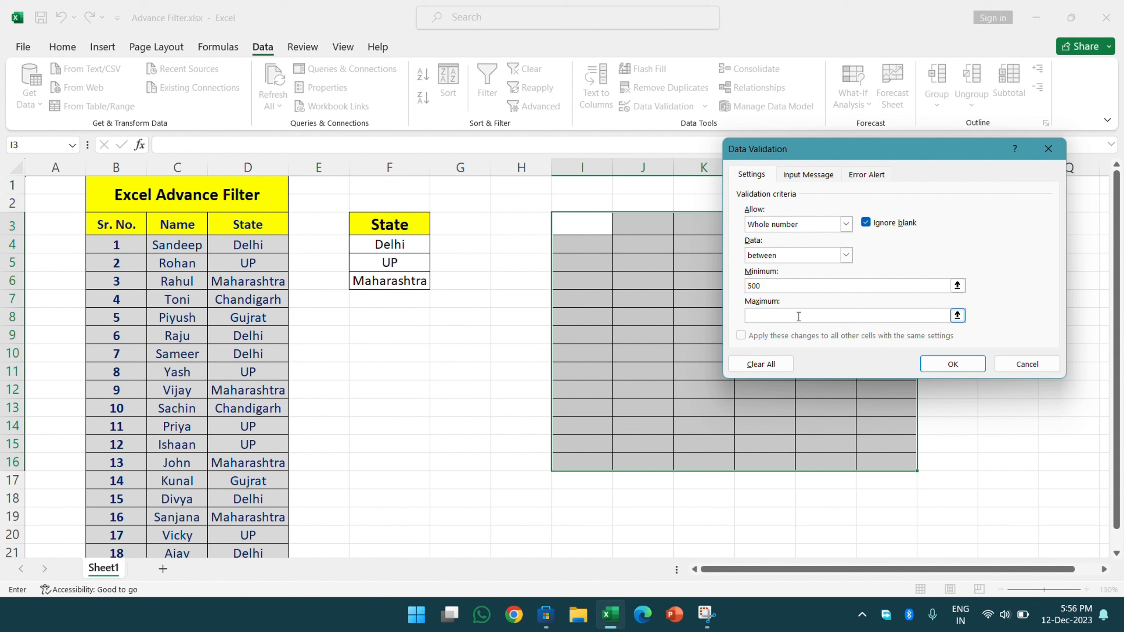
key(BackSpace)
text(1000)
click(925, 362)
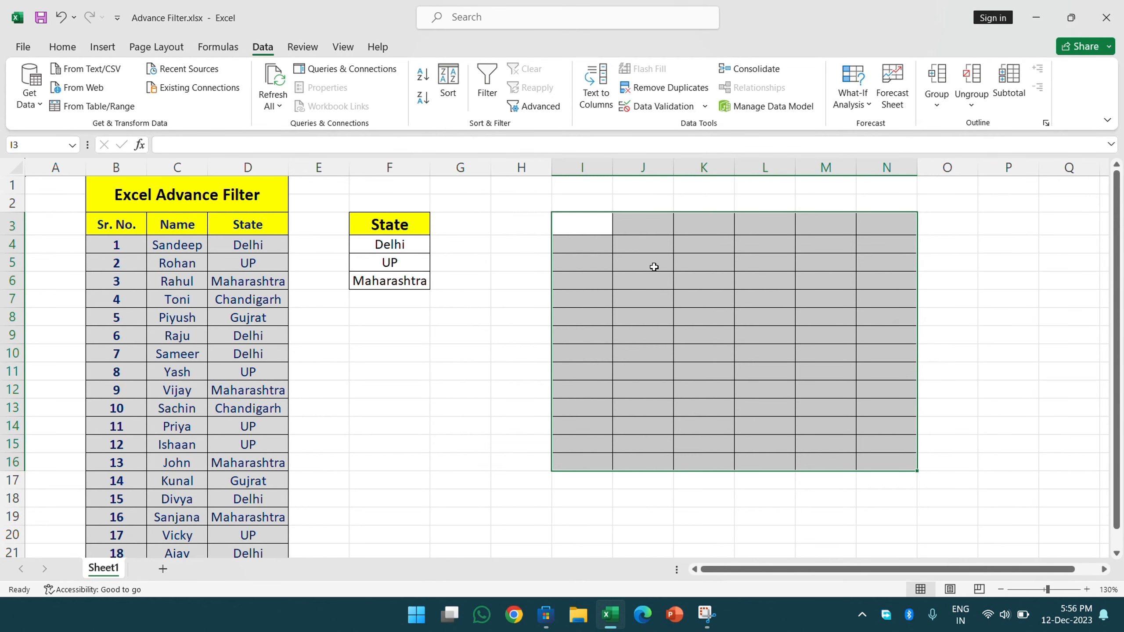
Step: Test the validated range by entering 600 in I3, 1000 in I4 and 500 in I5
text(6)
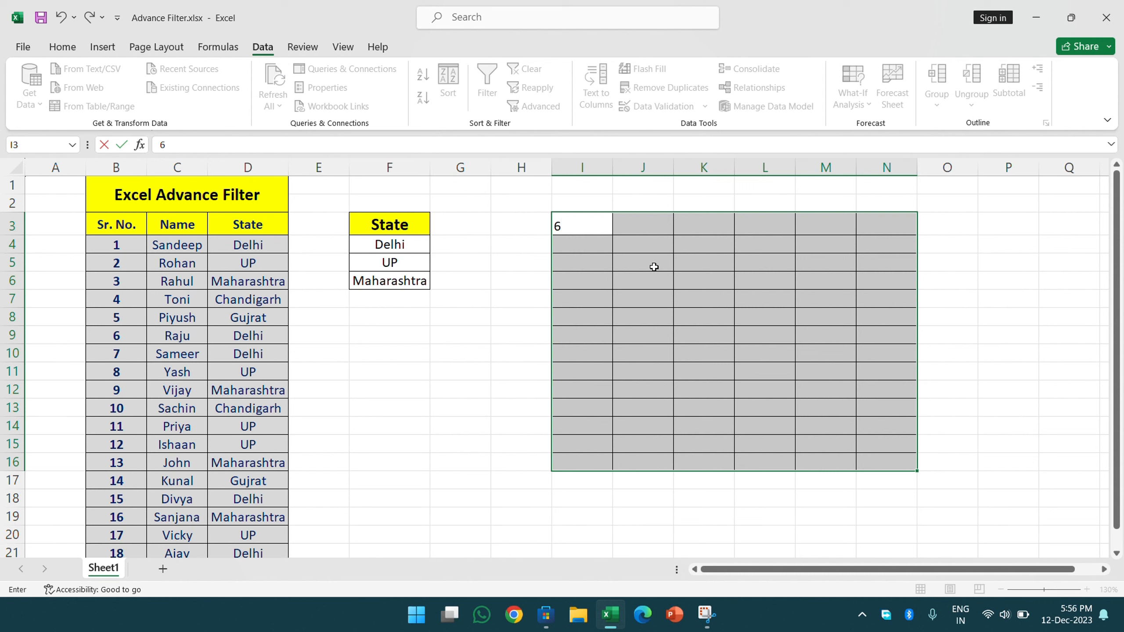
text(00)
key(Return)
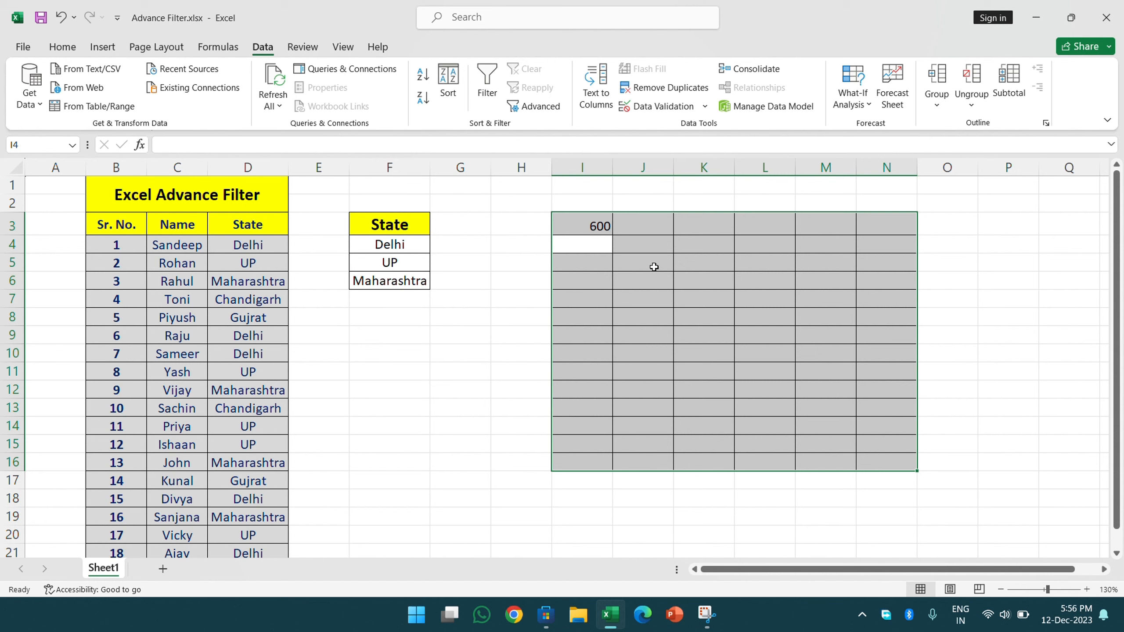
text(100)
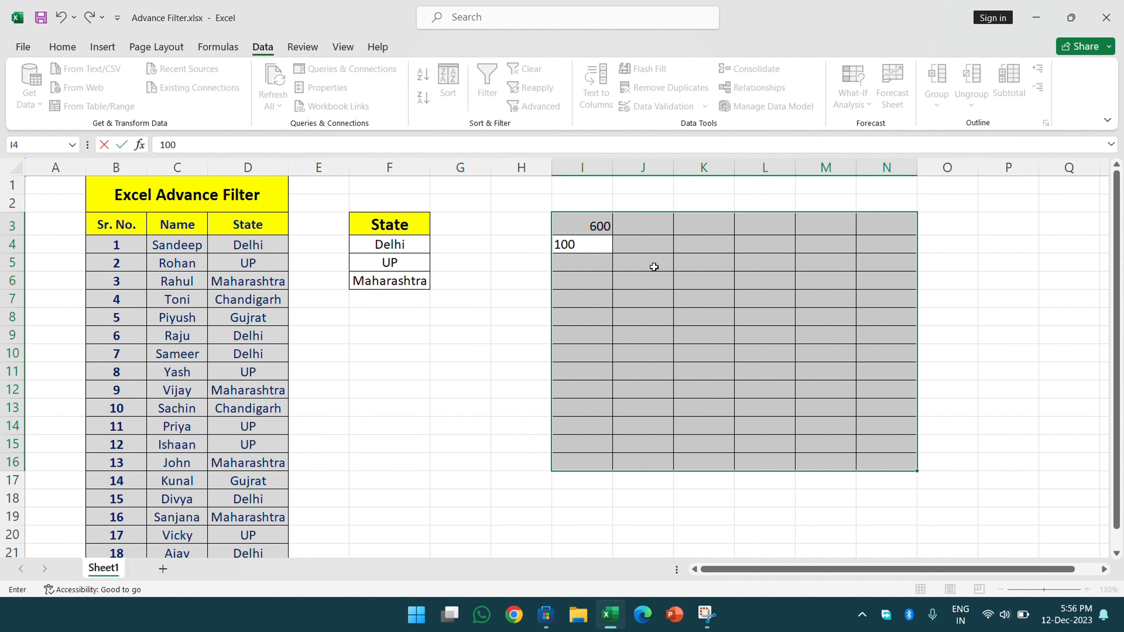
text(0)
key(Return)
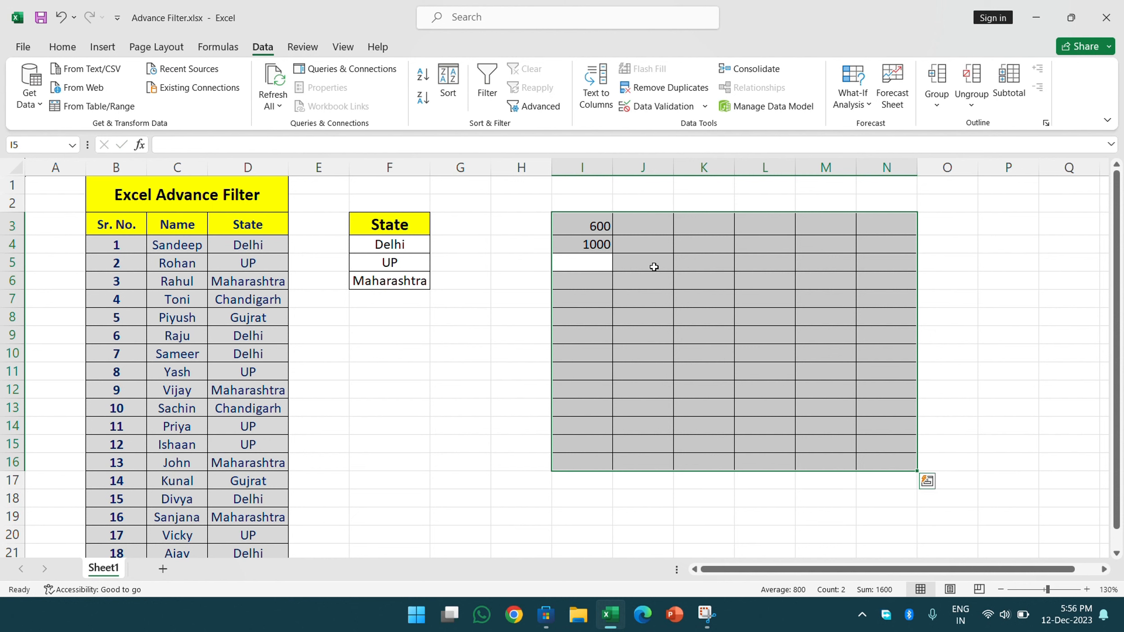
text(500)
key(Return)
key(Return)
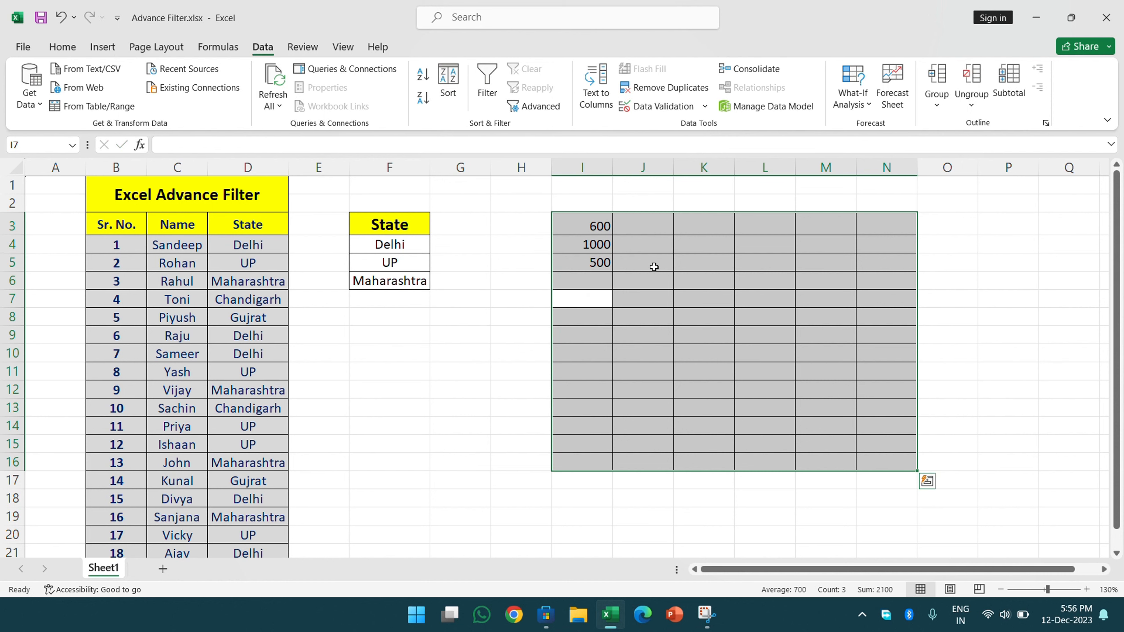
Step: Try to enter 499 in I7, discard the rejected entry and review the validation criteria without changing them
text(499)
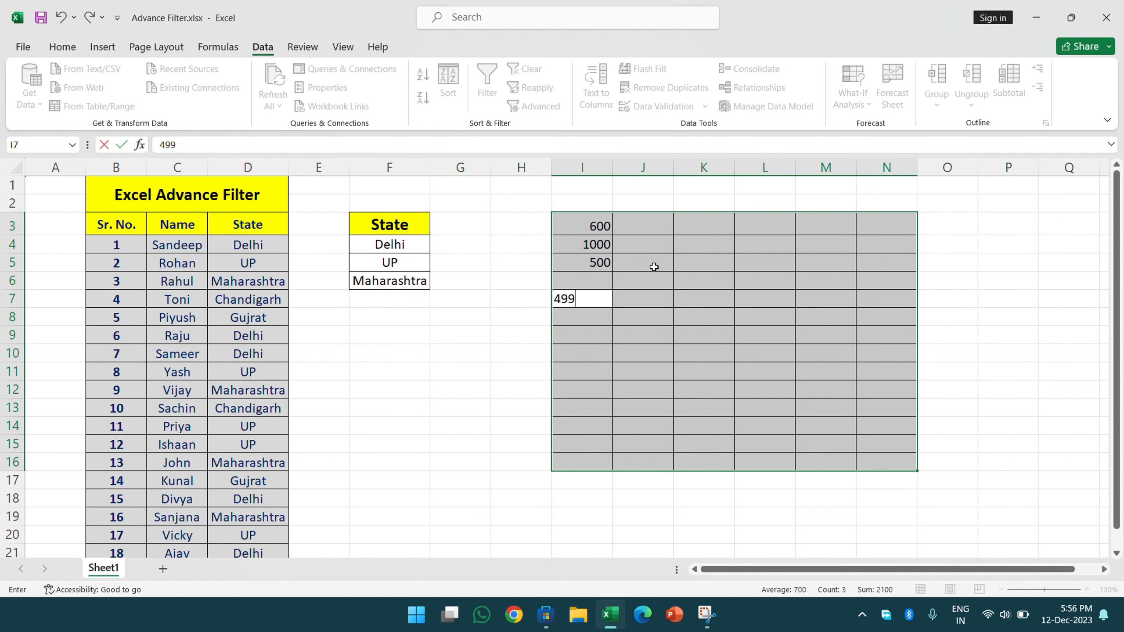
key(Return)
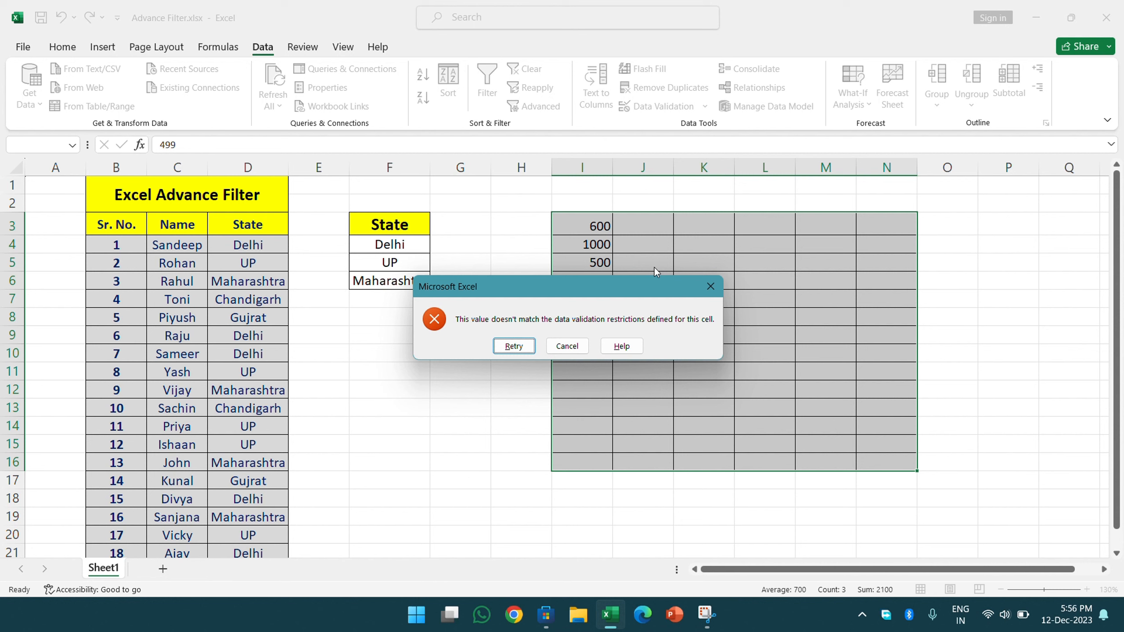
click(704, 289)
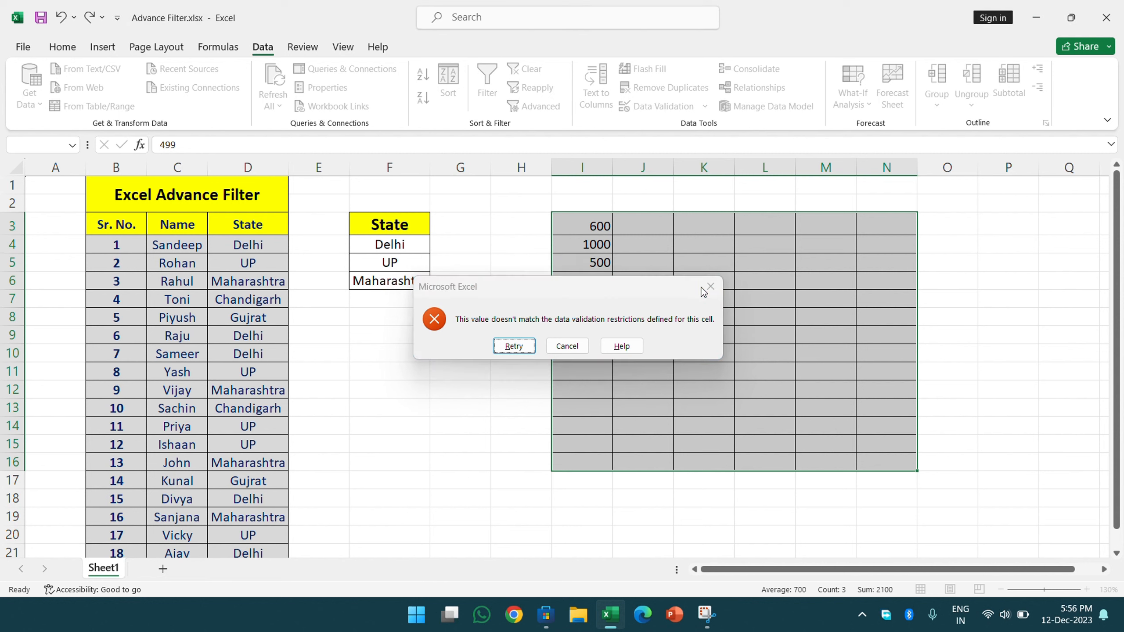
click(637, 106)
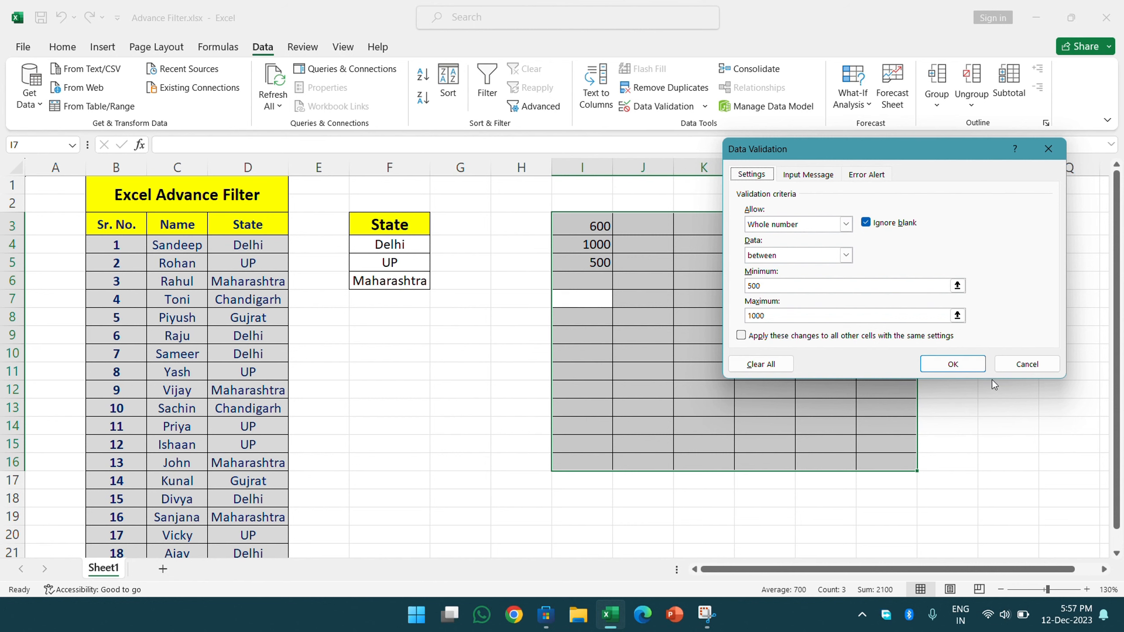
click(954, 366)
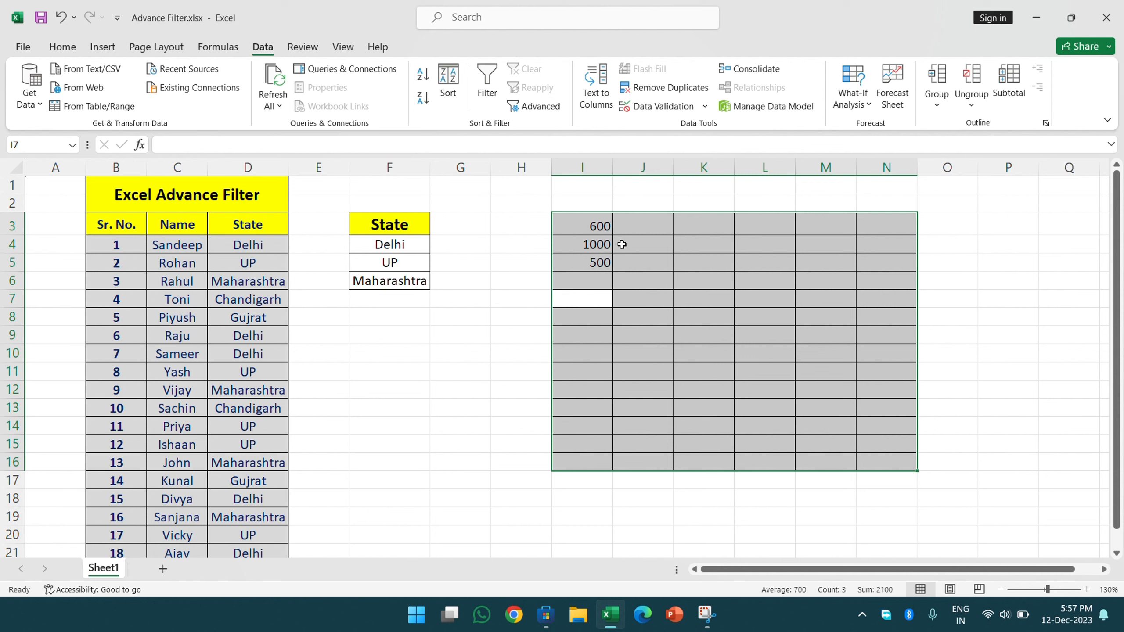
Step: Try to enter 9 in I7 while the error alert style is Stop, and cancel the entry
text(9)
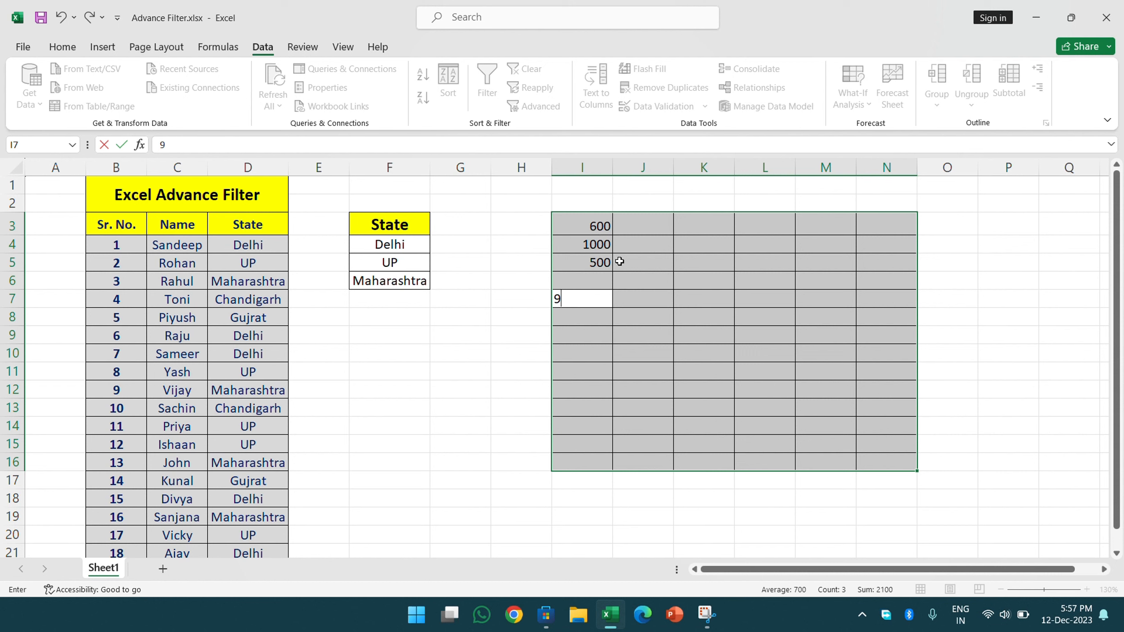
key(Return)
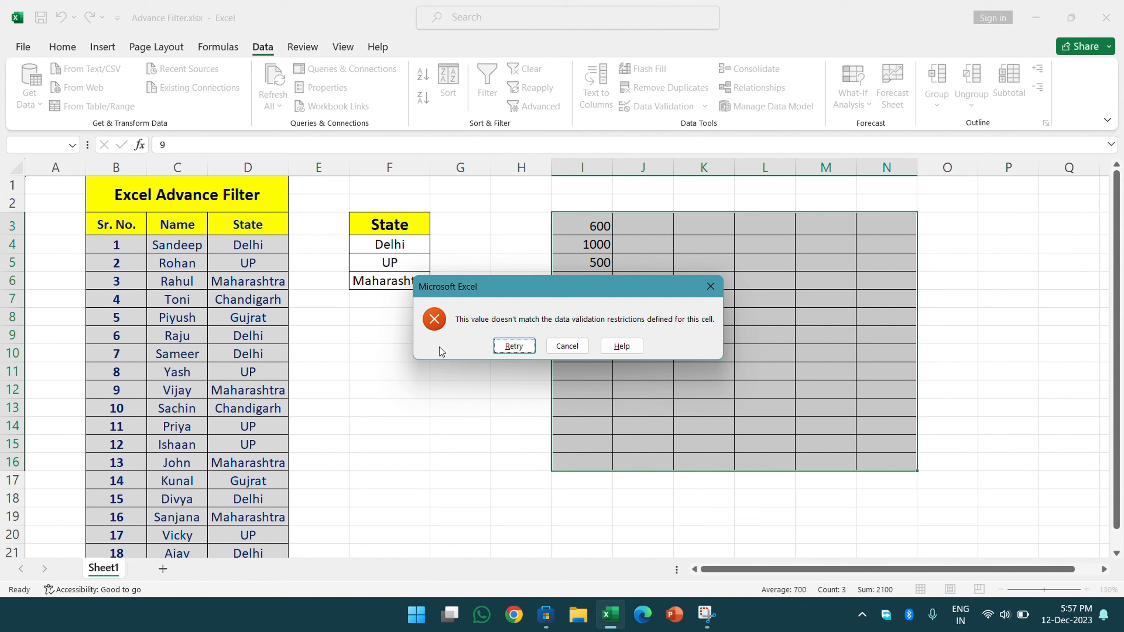
click(557, 348)
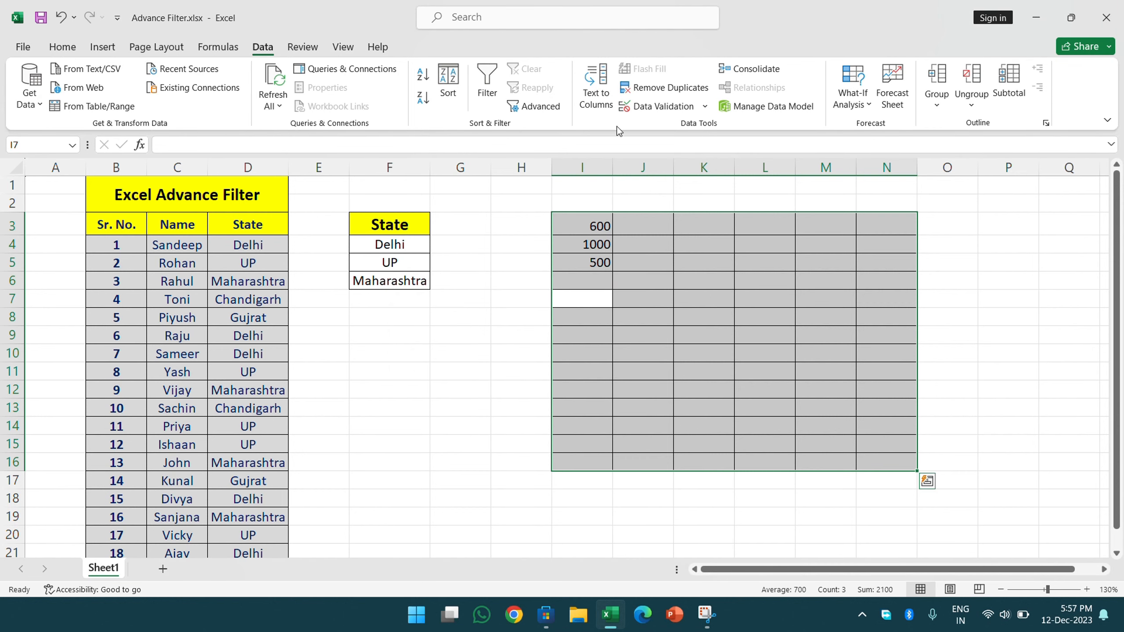
Step: Change the error alert style of the validation rule for I3:N16 to Warning and apply it
click(652, 107)
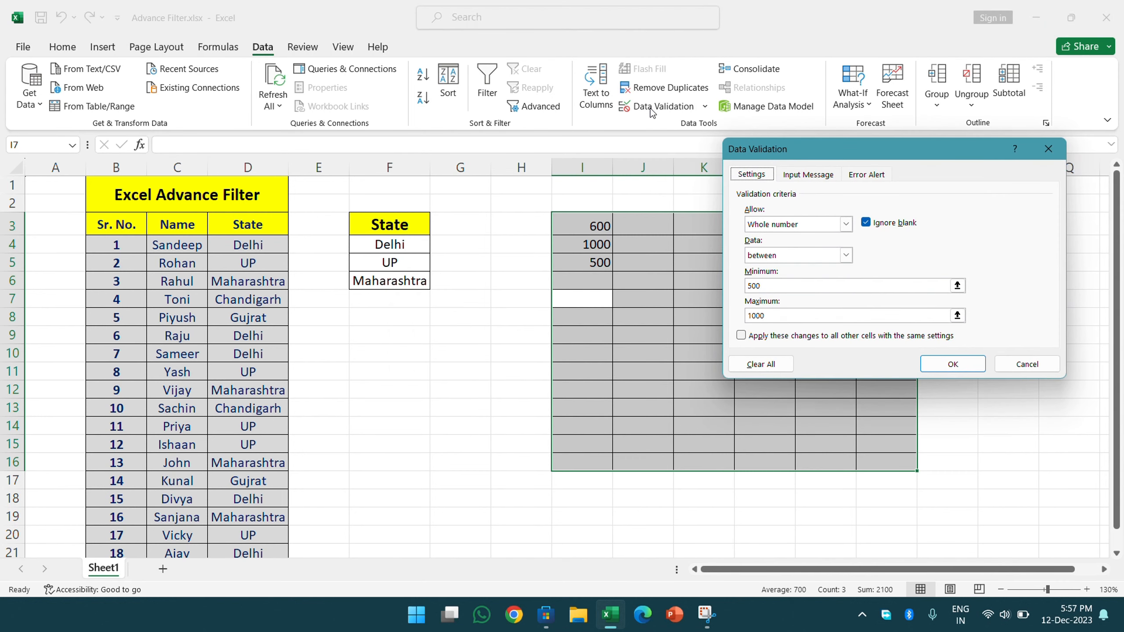
click(875, 179)
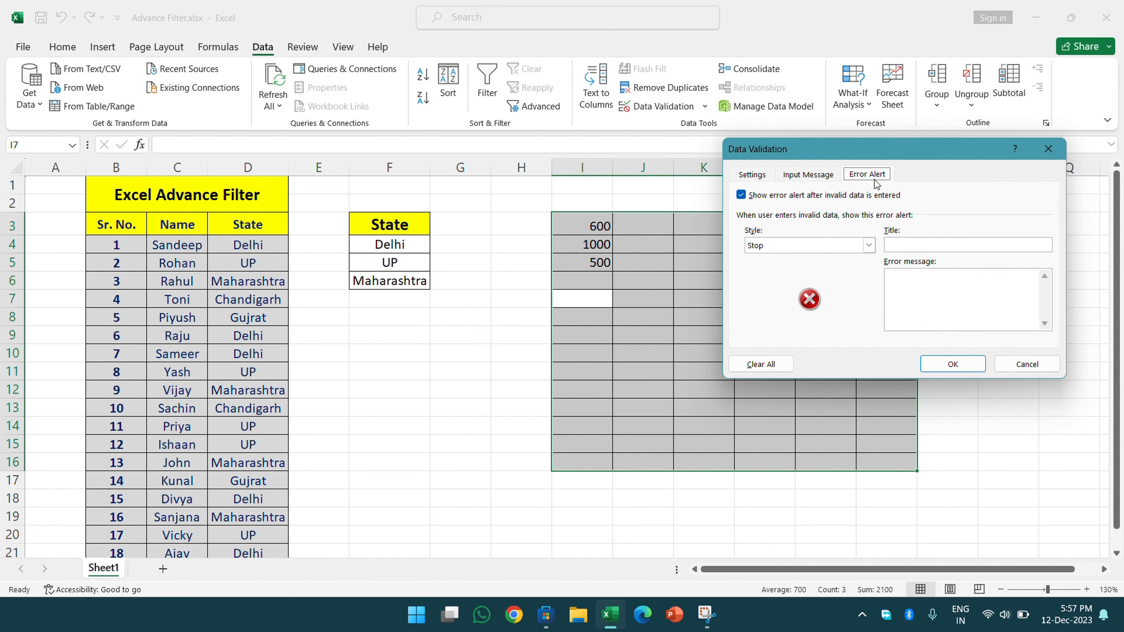
click(769, 247)
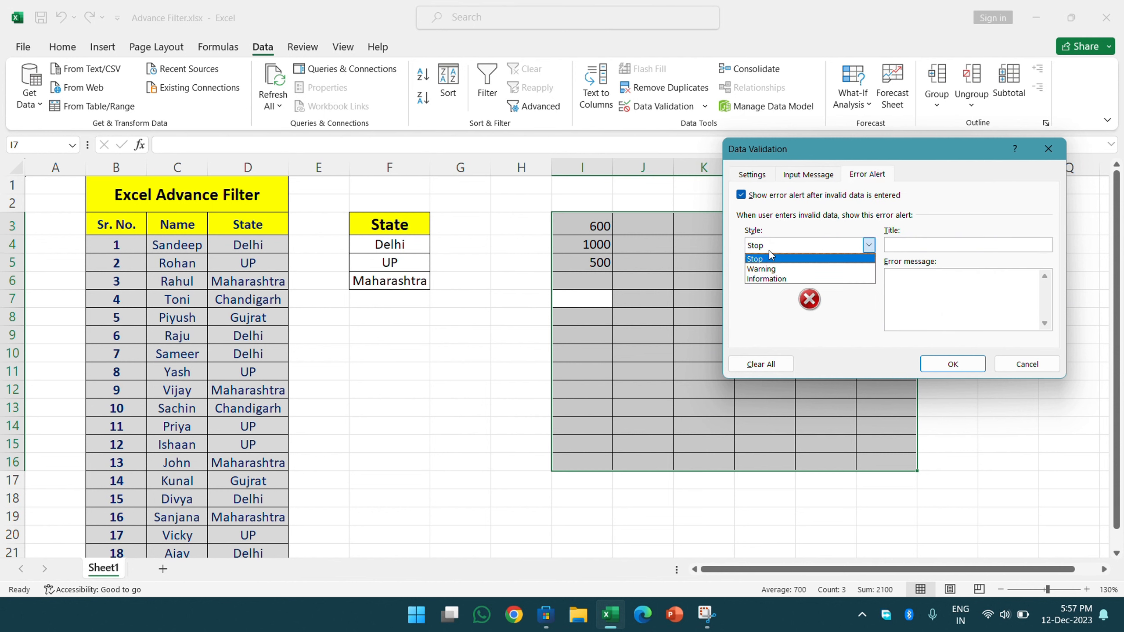
click(750, 267)
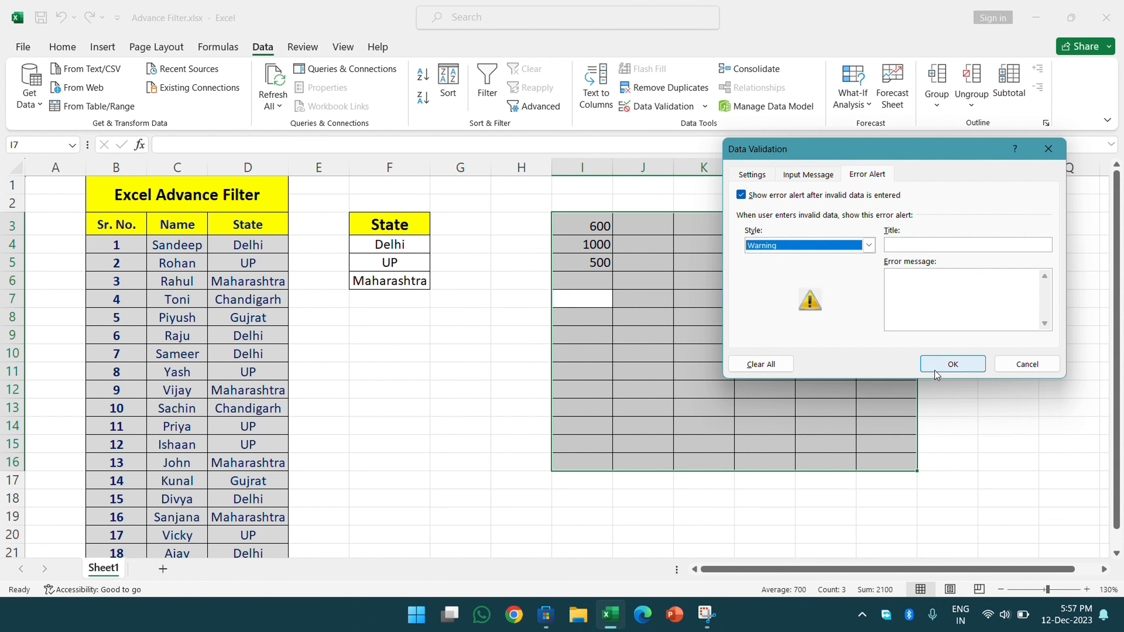
click(953, 364)
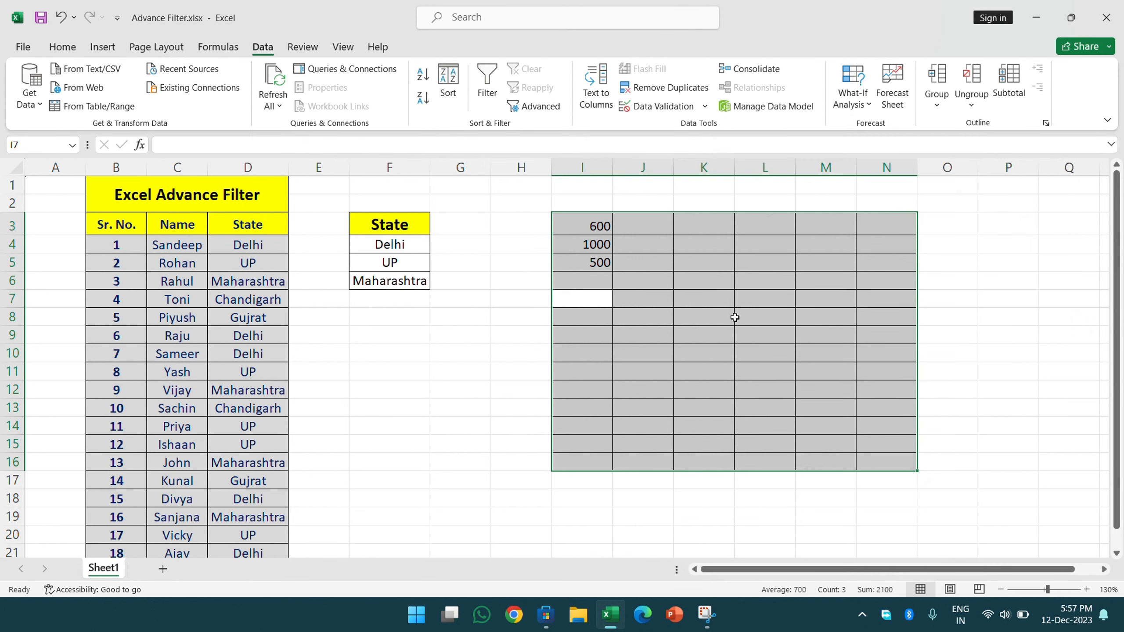
Step: Enter 9 in I7 and choose to continue despite the validation warning
text(9)
key(Return)
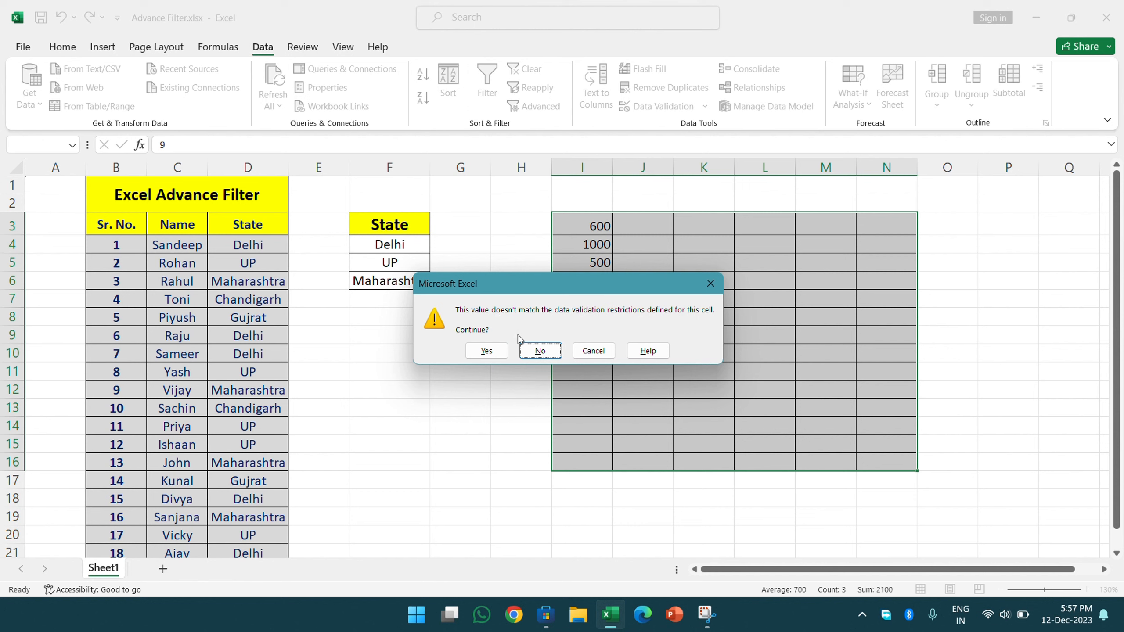
click(487, 351)
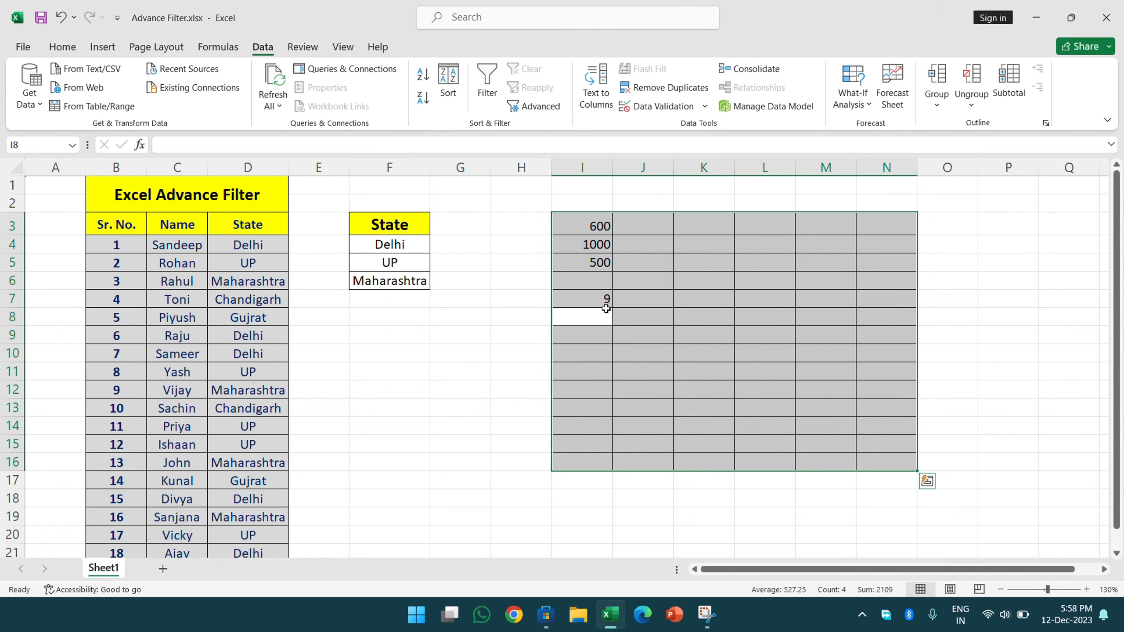
Step: Enter 8000 in K6 and accept the out-of-range value at the validation warning
click(725, 284)
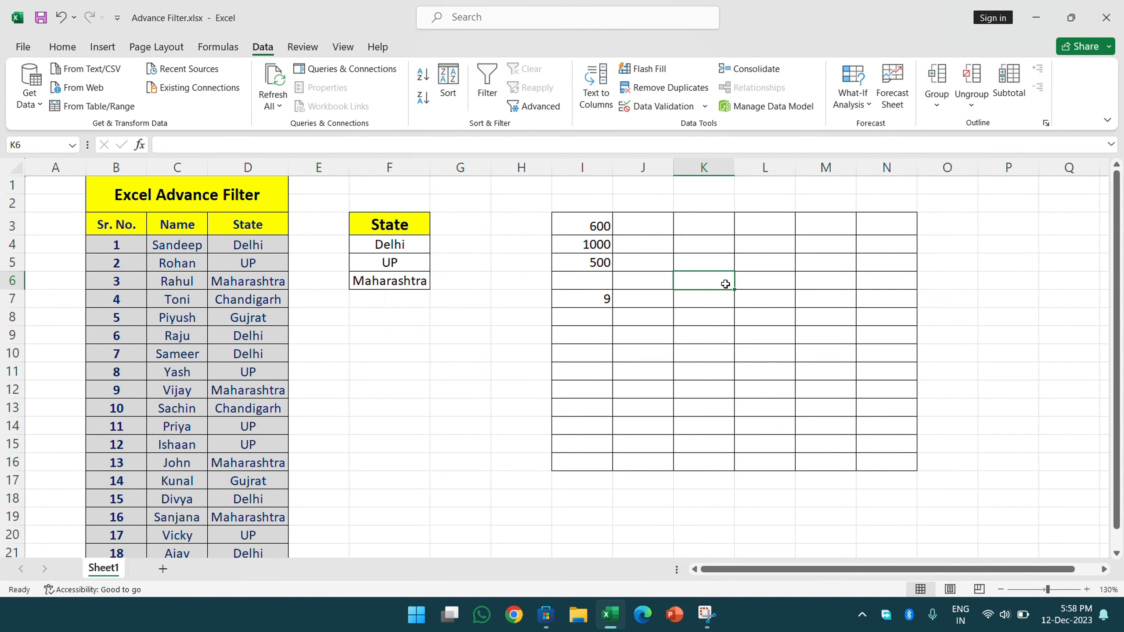
text(8)
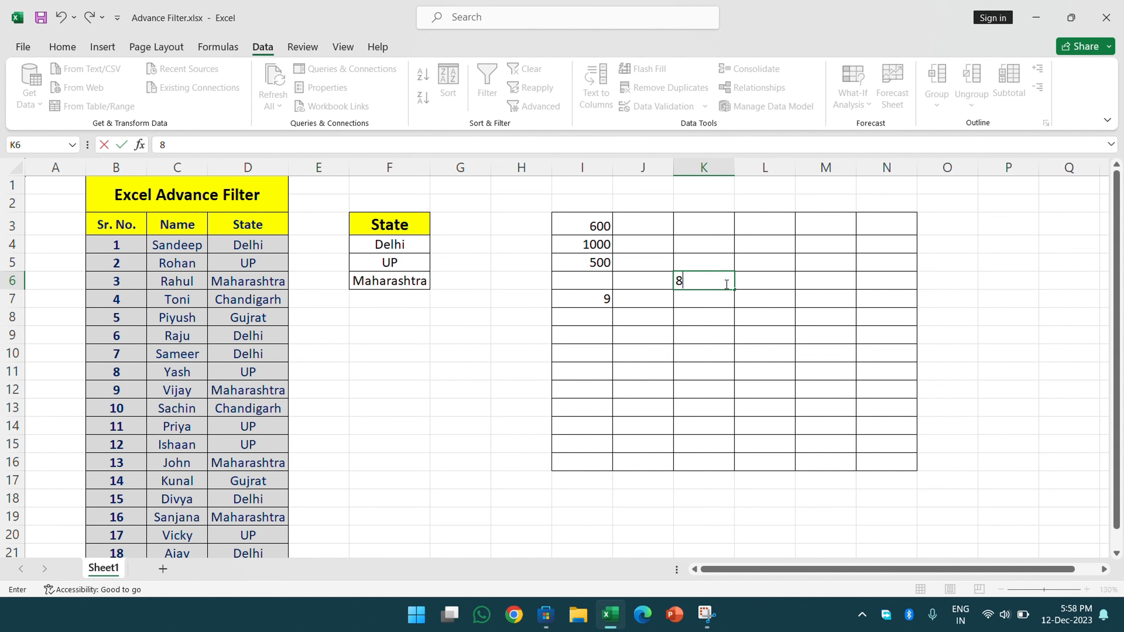
text(000)
key(Return)
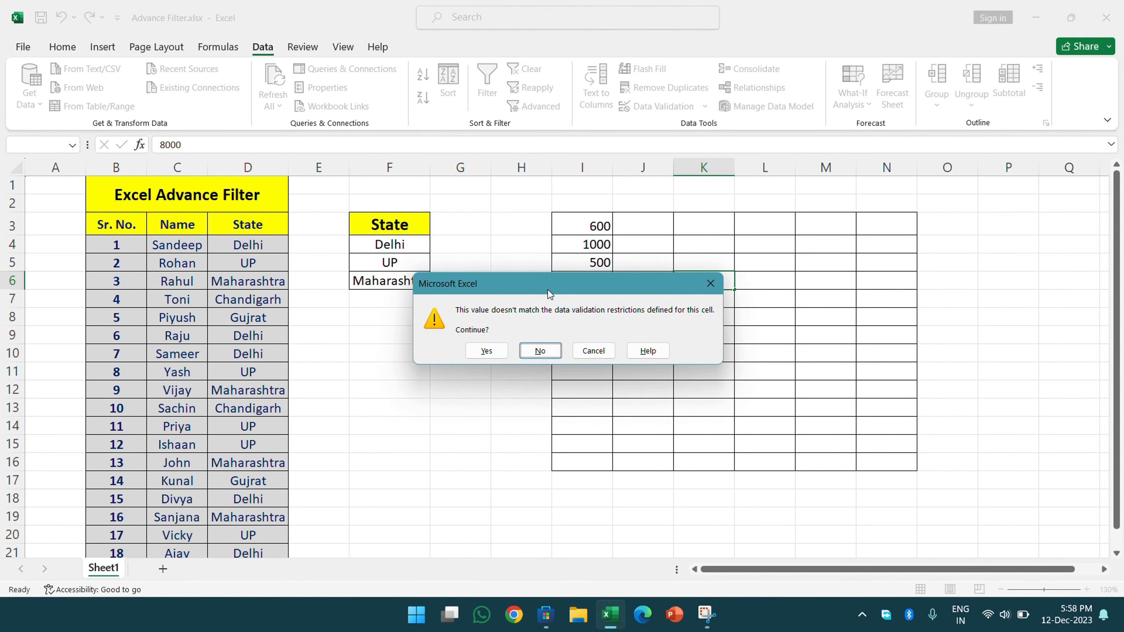
drag(549, 288, 331, 321)
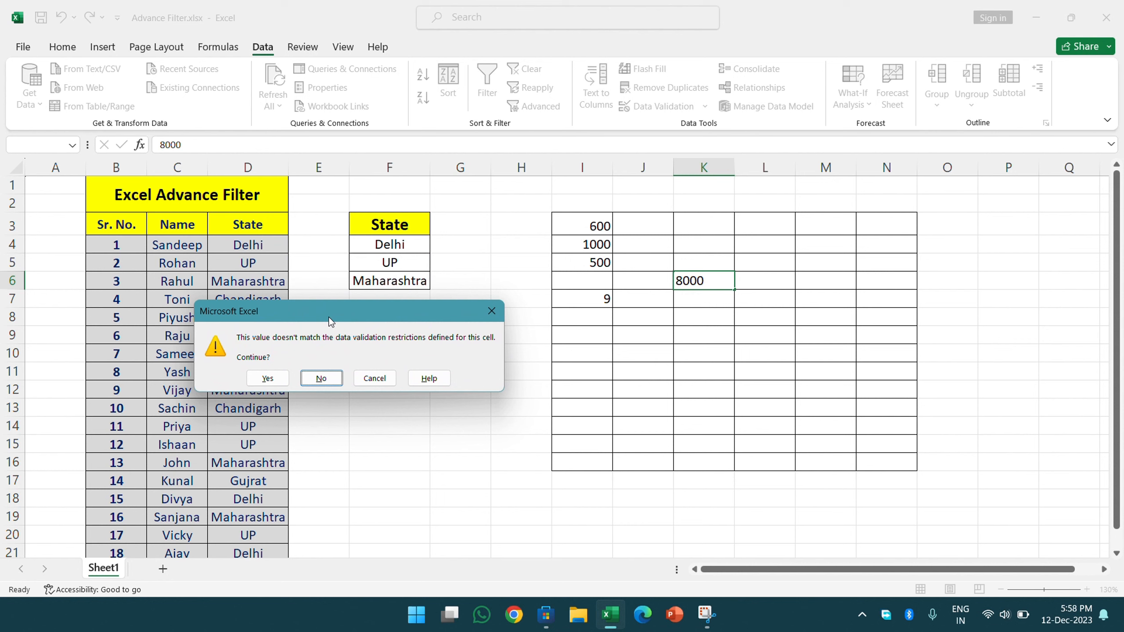
click(269, 379)
click(708, 317)
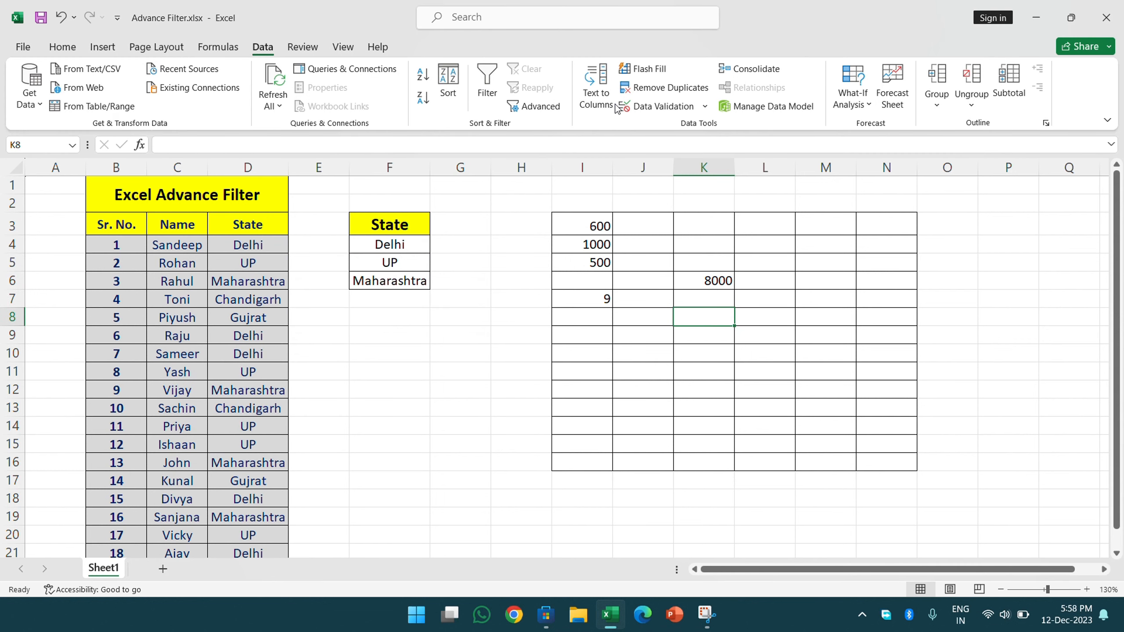
click(662, 105)
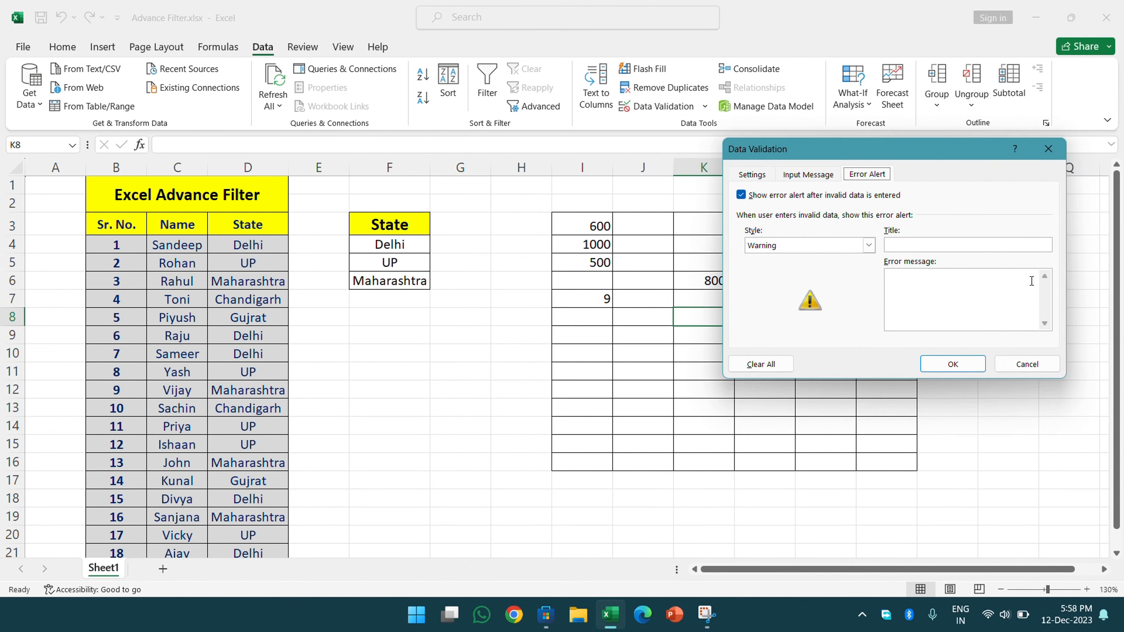
click(1027, 366)
Step: Enter 9000 in M8 and accept the value despite the validation warning
click(833, 315)
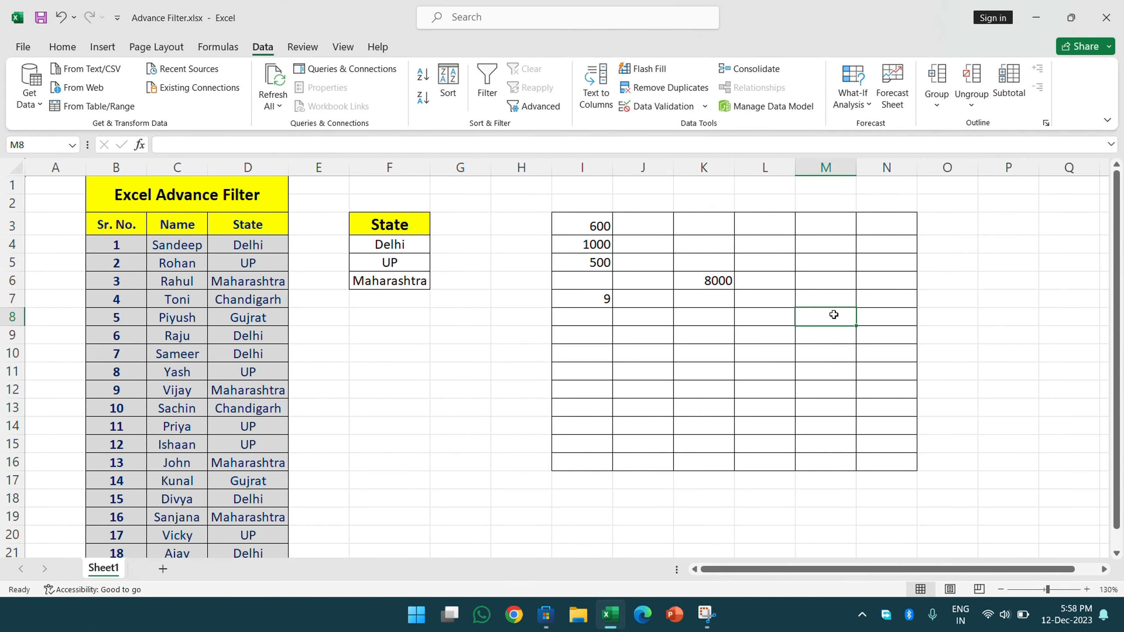
text(9000)
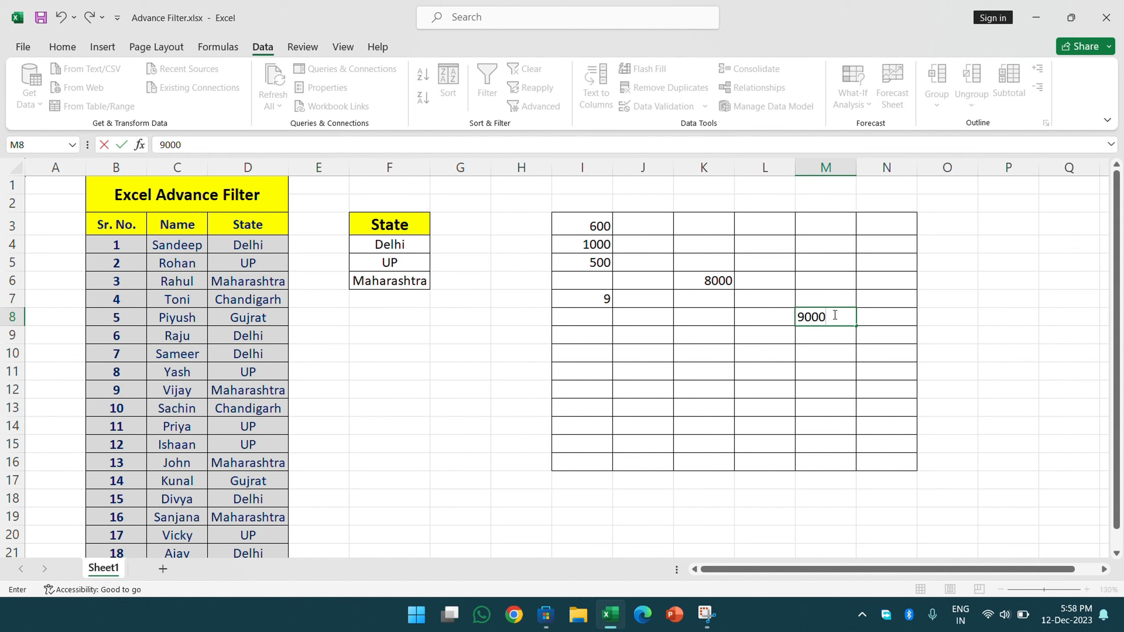
key(Return)
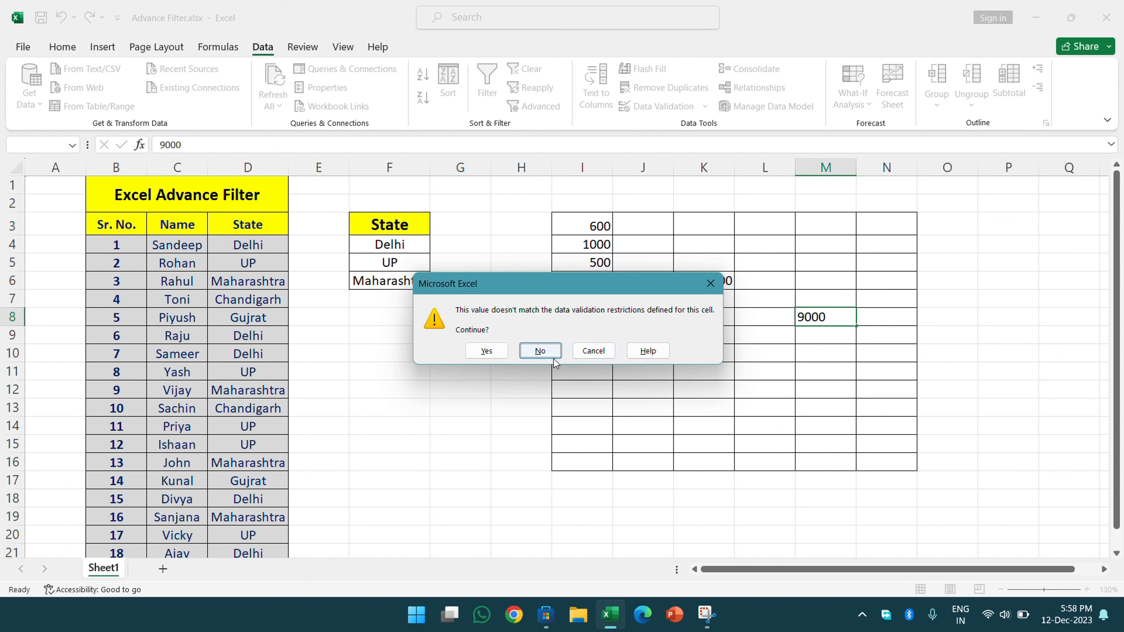
click(487, 351)
click(743, 330)
Step: Select I3:N16 and change its validation error alert style to Information
drag(596, 224, 877, 454)
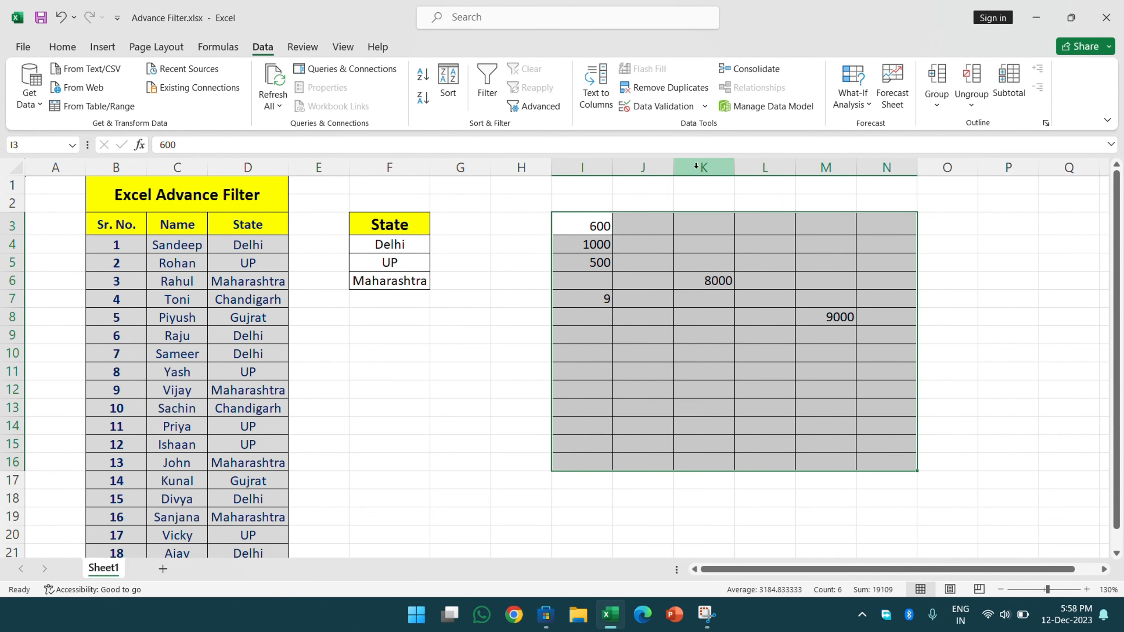
click(640, 111)
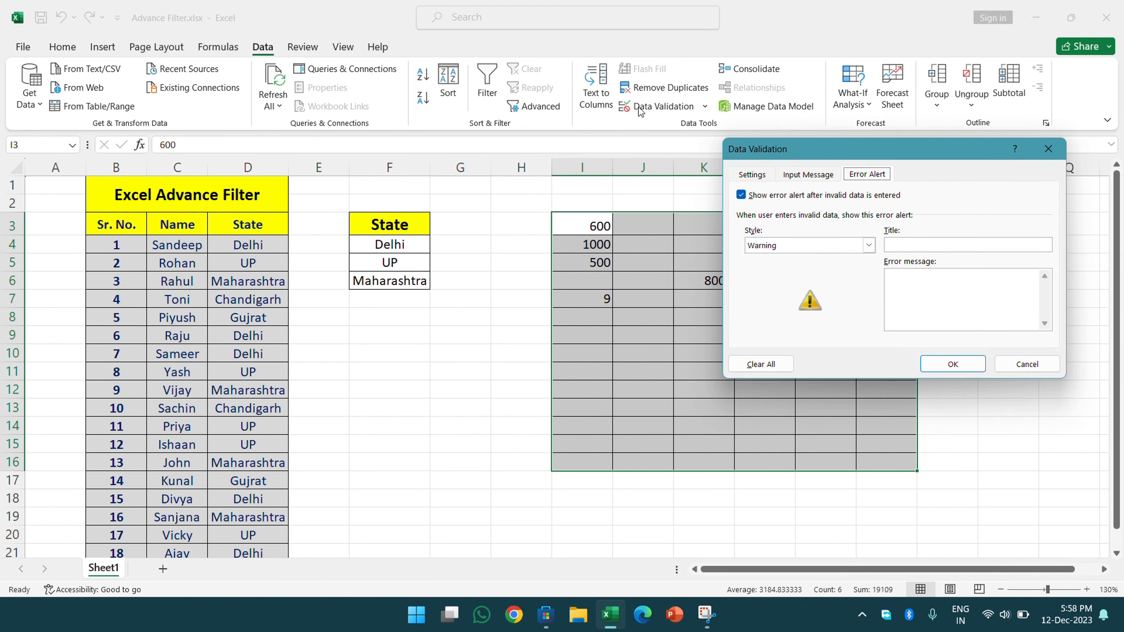
click(843, 245)
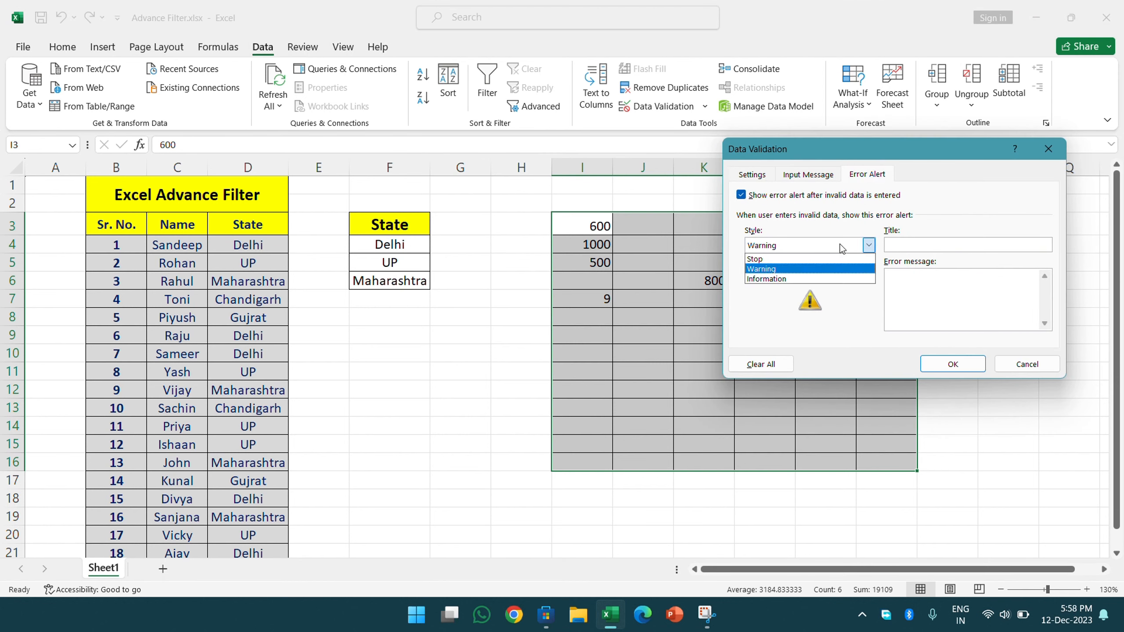
click(794, 278)
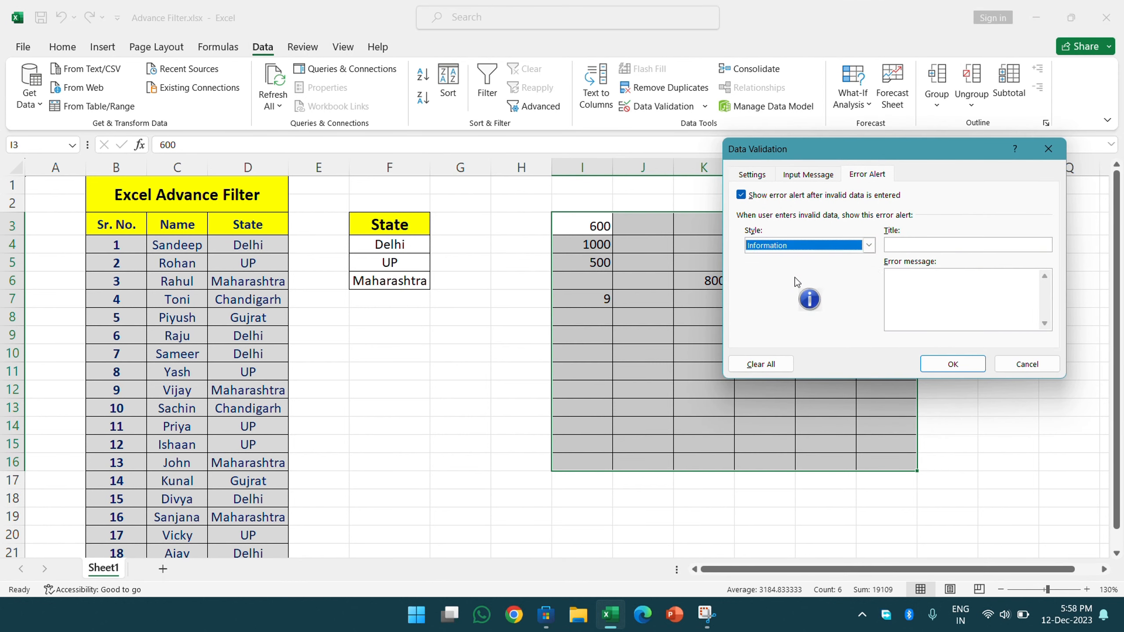
click(934, 363)
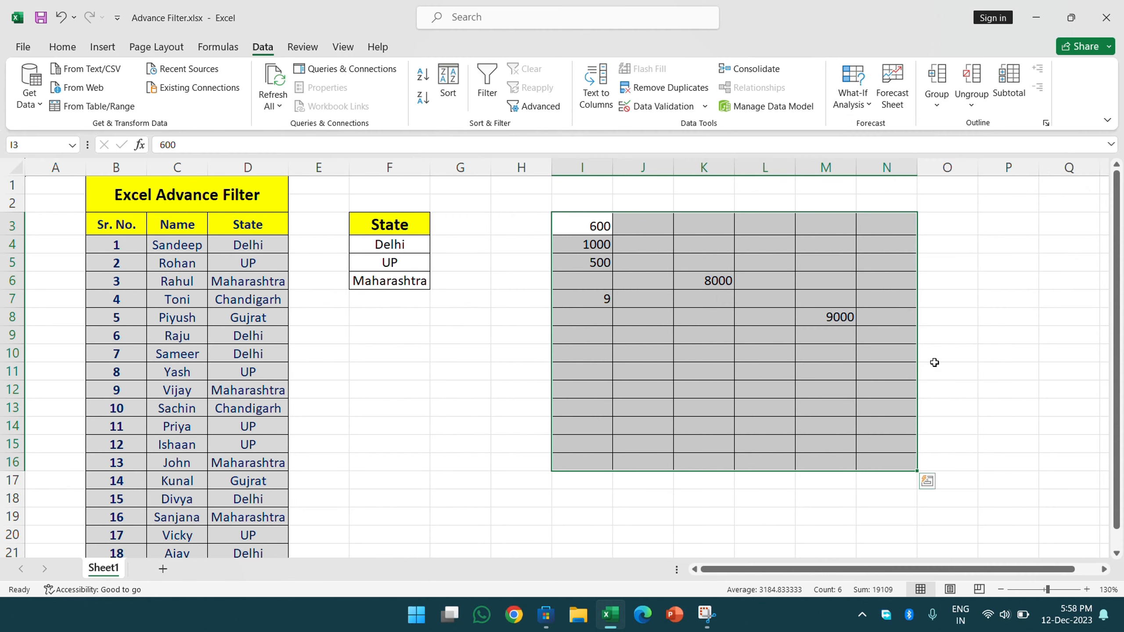
Step: Enter 8 in L9 and acknowledge the information alert so the value is kept
click(767, 336)
text(8)
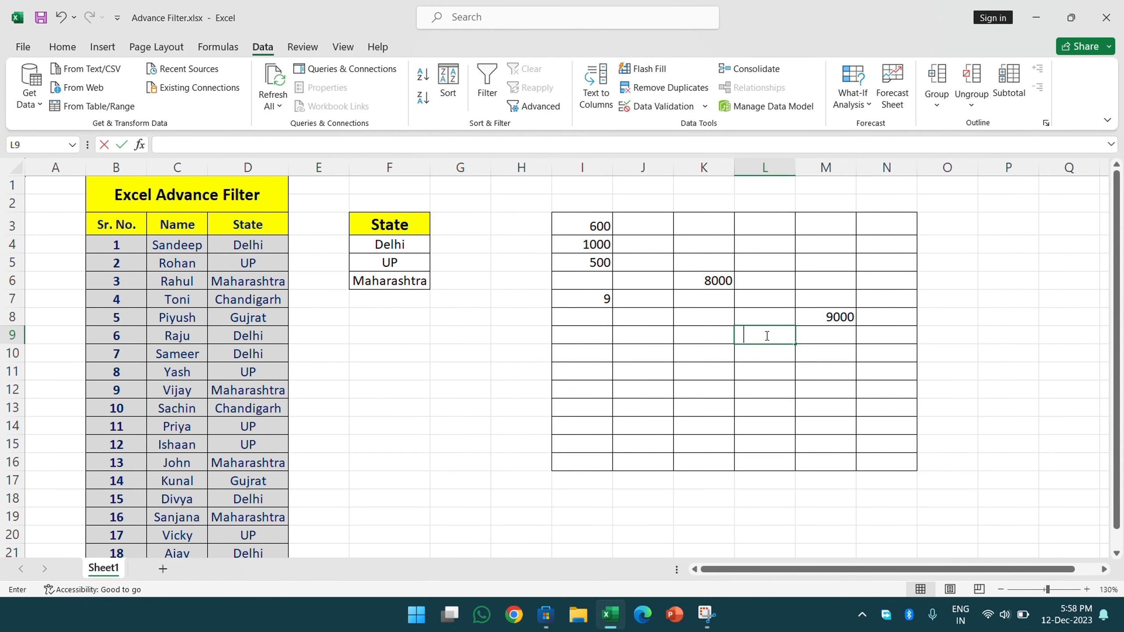
key(Return)
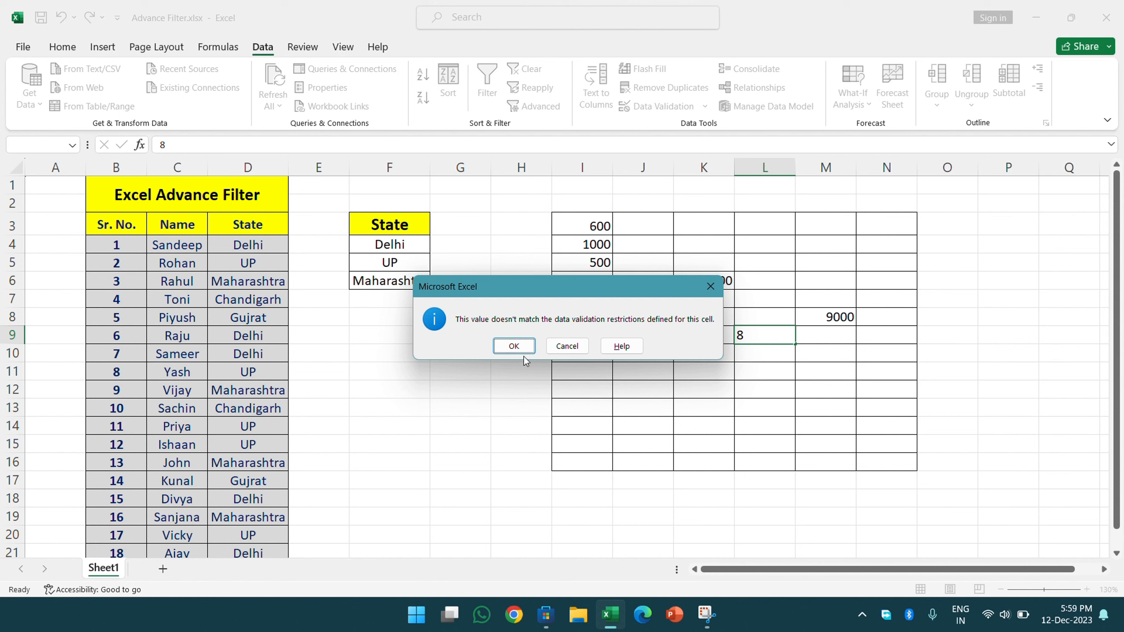
click(513, 346)
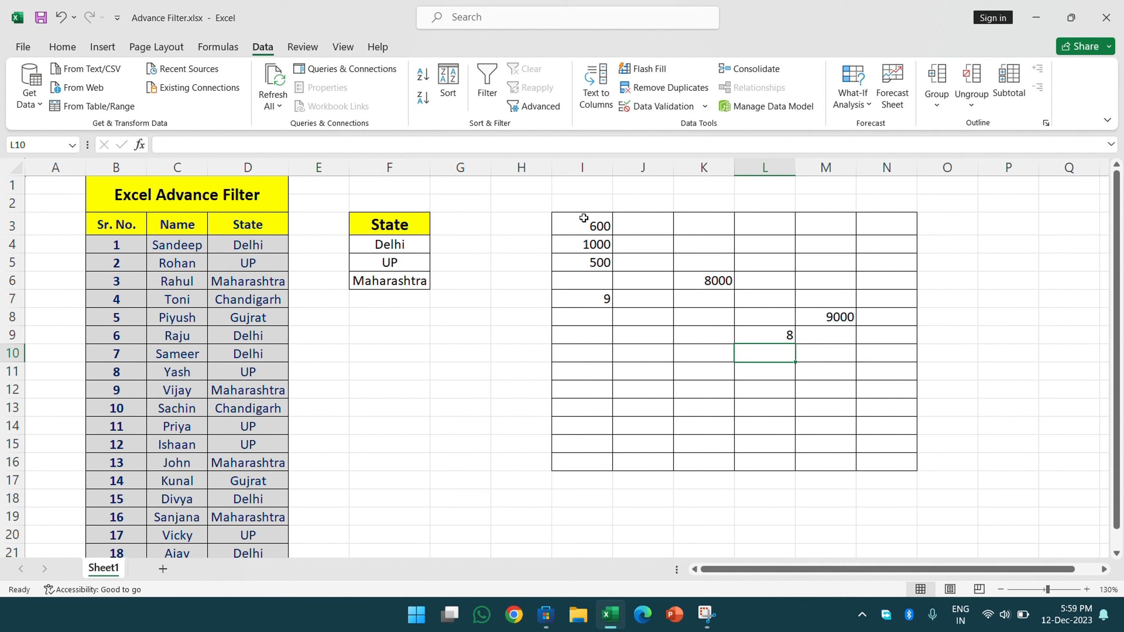
Step: Select I3:N16 and set its validation error alert title to "this range under conditions"
drag(584, 219, 881, 459)
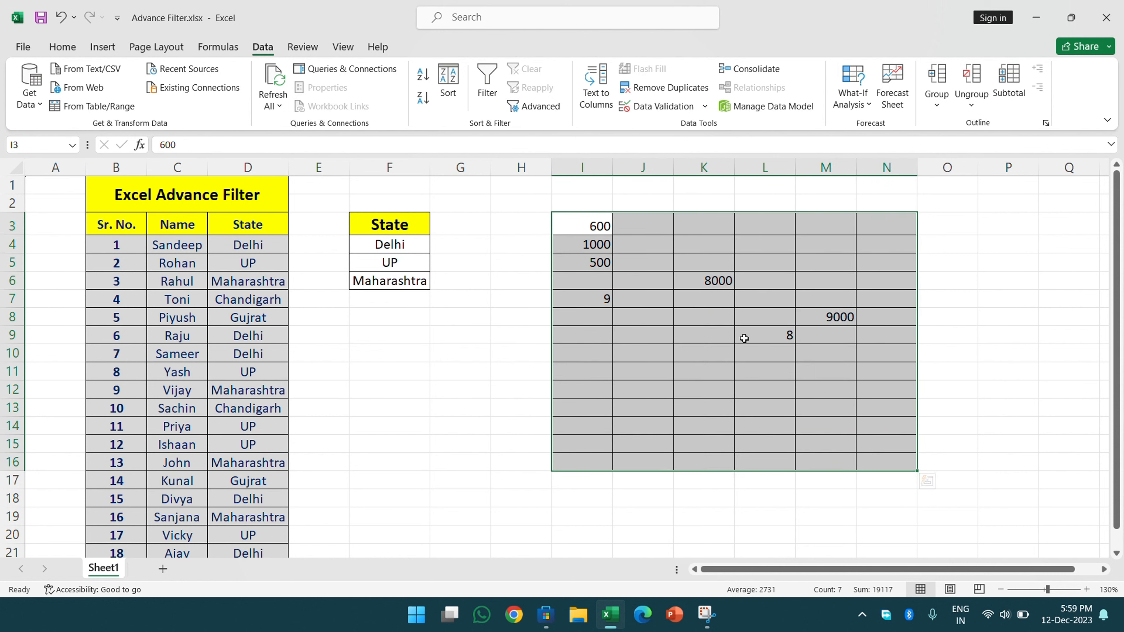
click(637, 115)
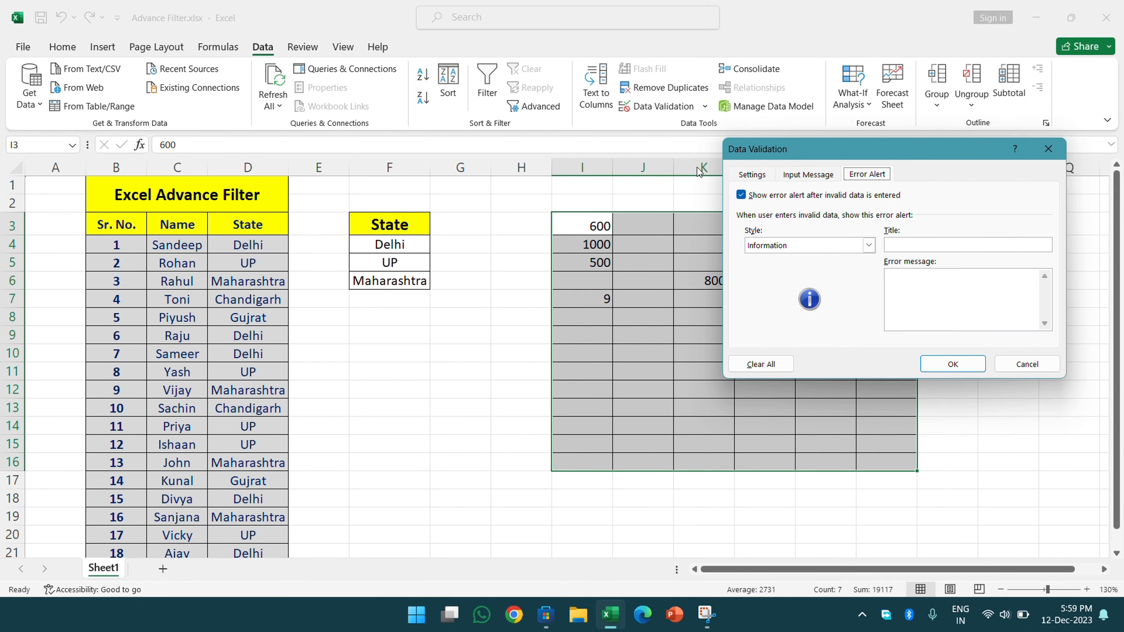
click(909, 246)
text(this range under conditions)
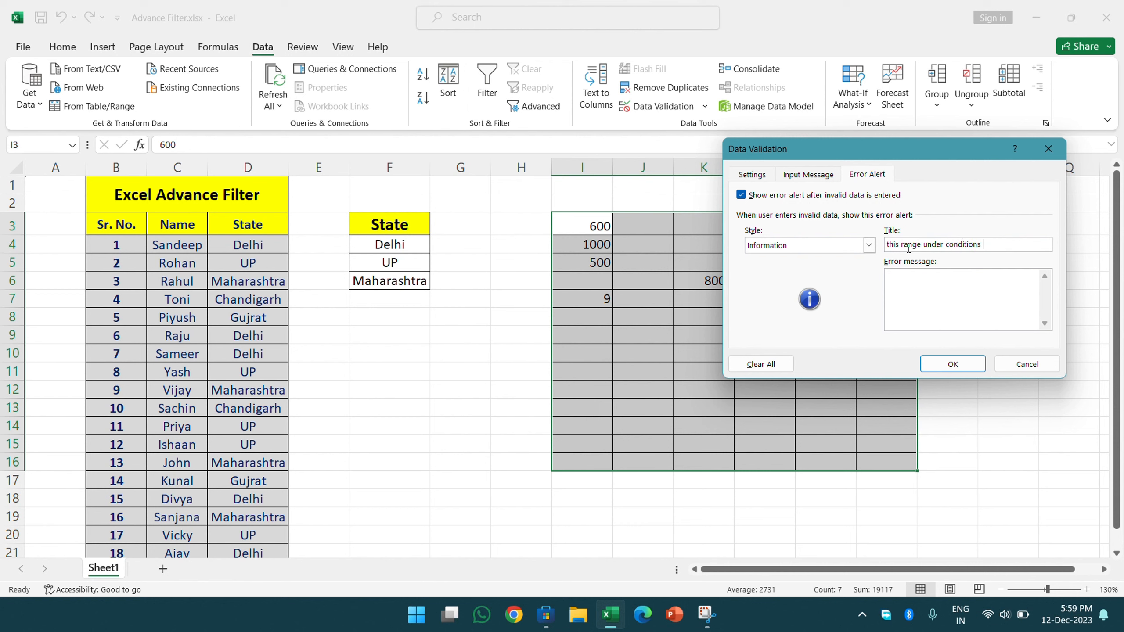
text( of v)
key(BackSpace)
key(BackSpace)
Step: Set the error alert message to "condition is between 500 to 1000" and apply the validation
click(901, 284)
text(condioto)
key(BackSpace)
key(BackSpace)
key(BackSpace)
text(tion is between 500 to 1000)
click(939, 361)
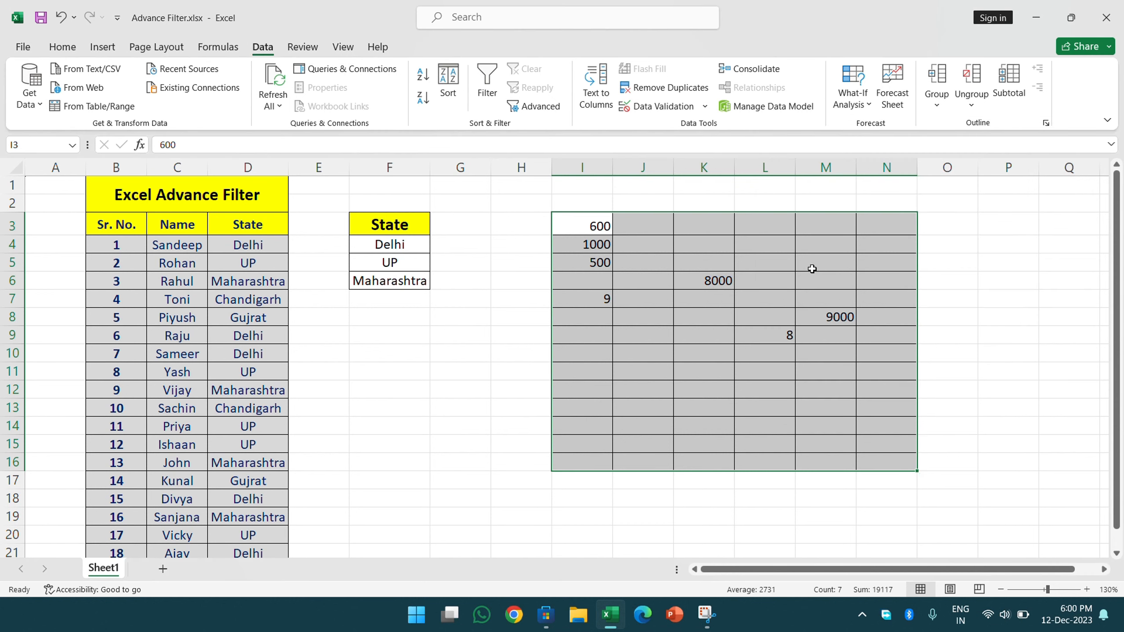
text(\)
key(Return)
key(Return)
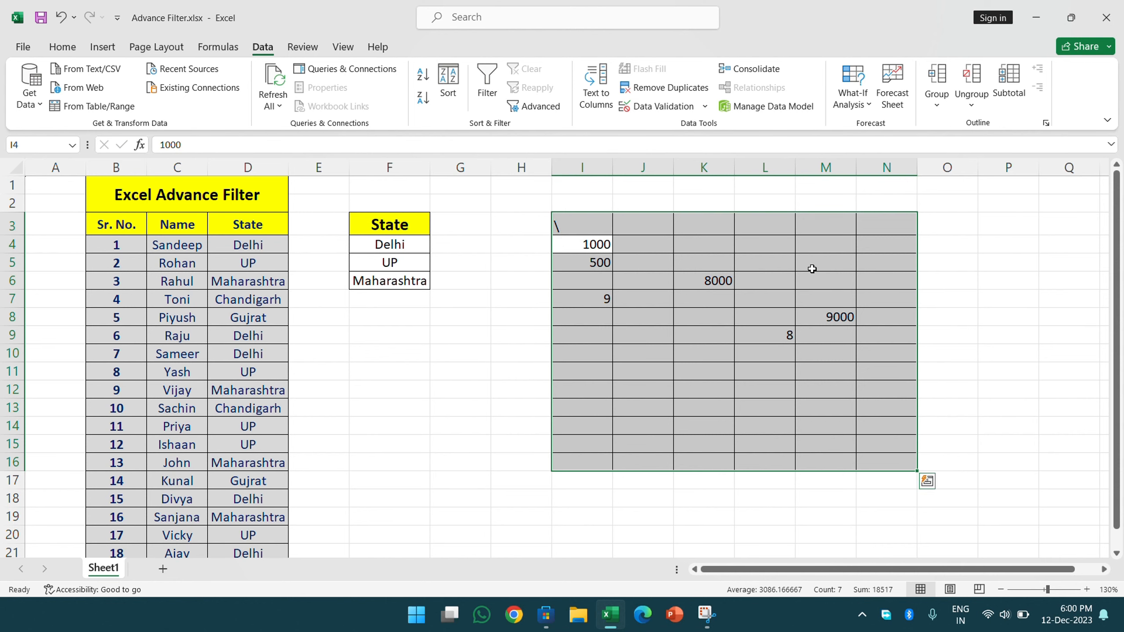
Step: Enter 11 in I3 and acknowledge the custom information alert so the value is kept
key(Up)
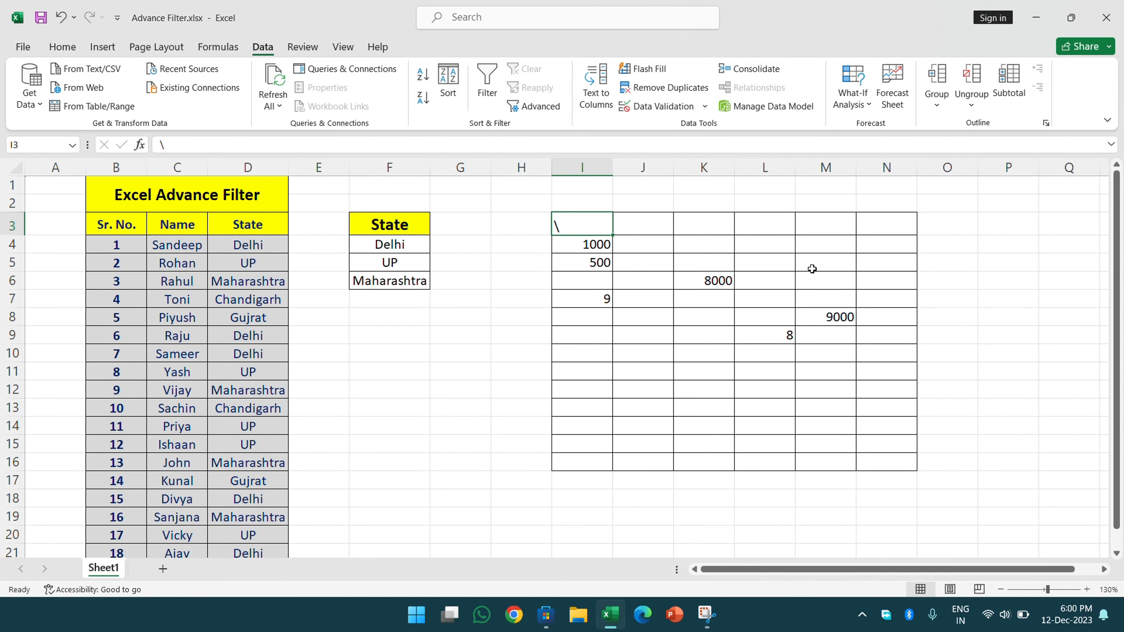
text(1)
key(BackSpace)
text(11)
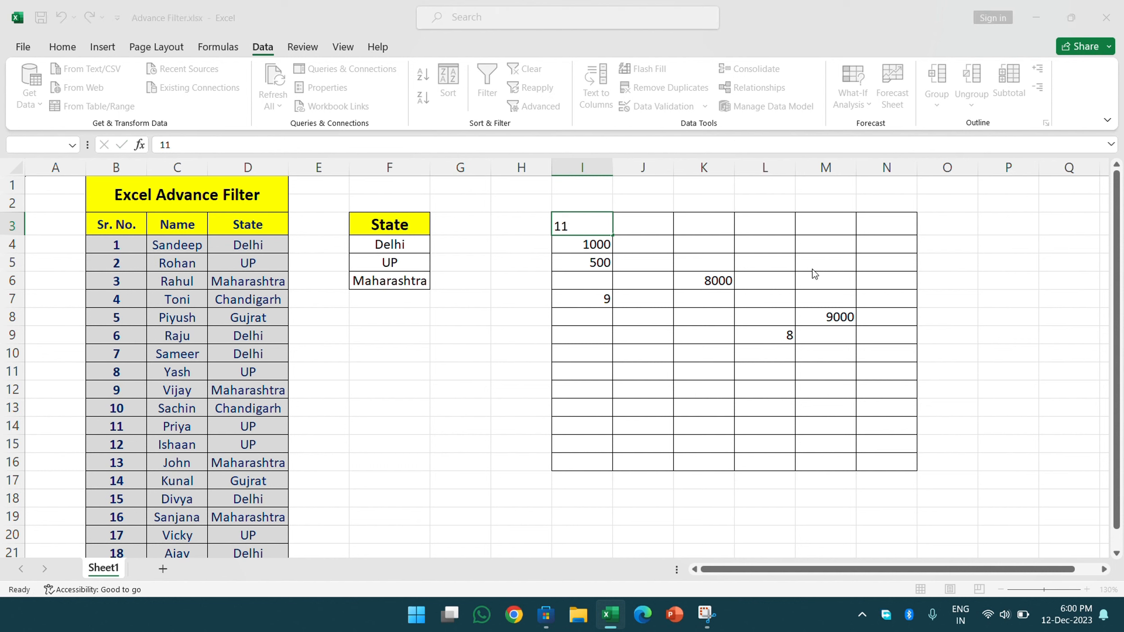
key(Return)
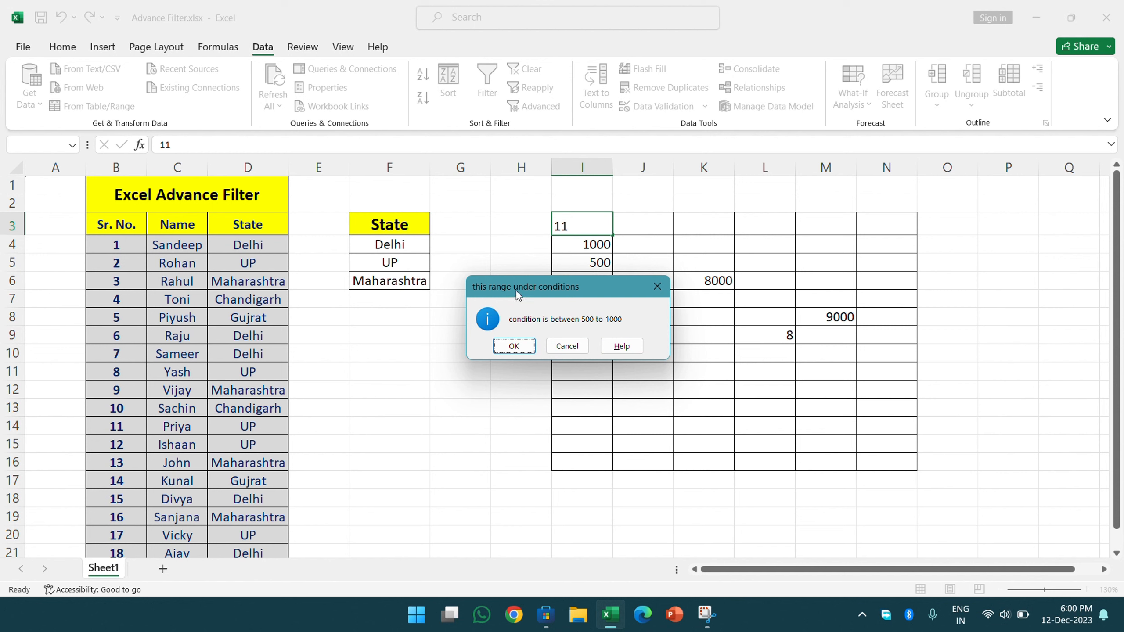
click(514, 346)
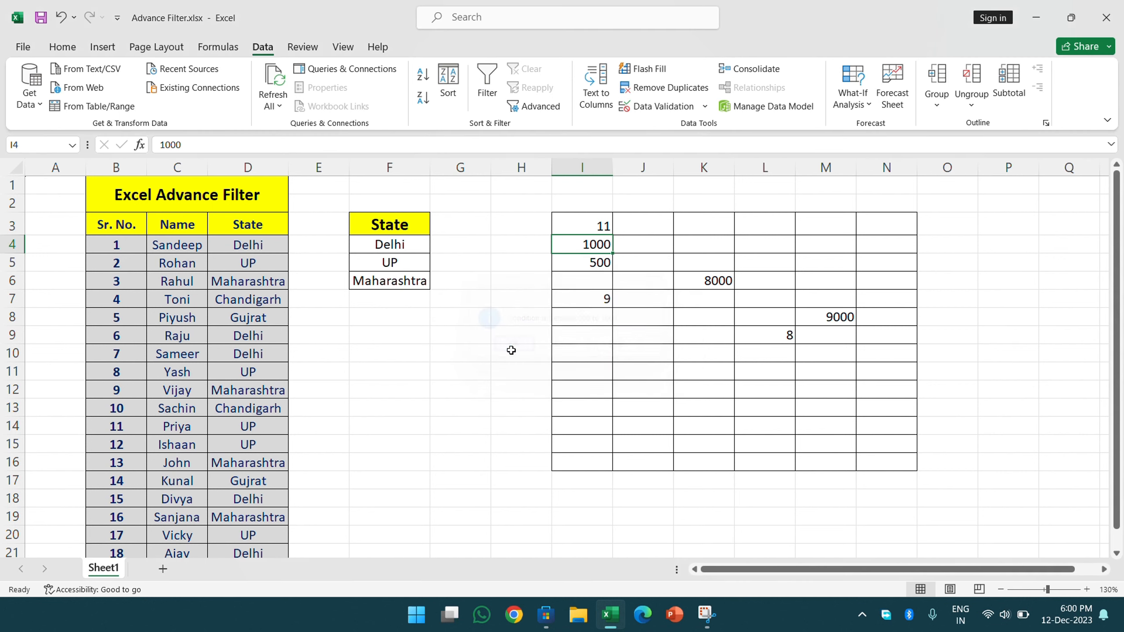
Step: Select I3:N16 and change its validation error alert style to Warning
drag(570, 224, 868, 459)
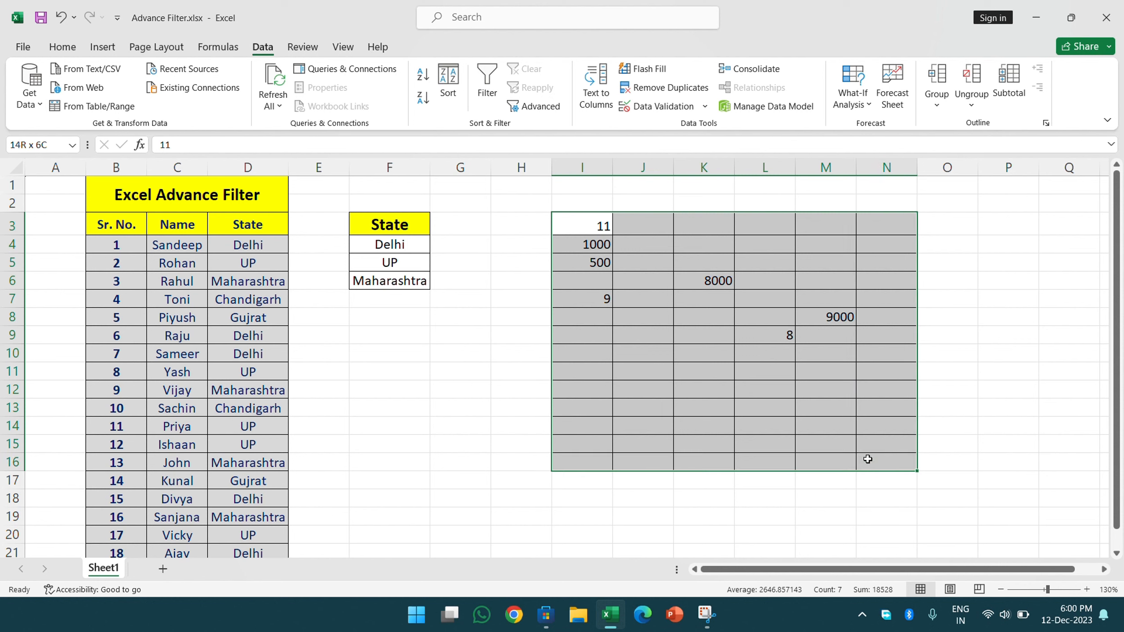
click(671, 107)
click(830, 244)
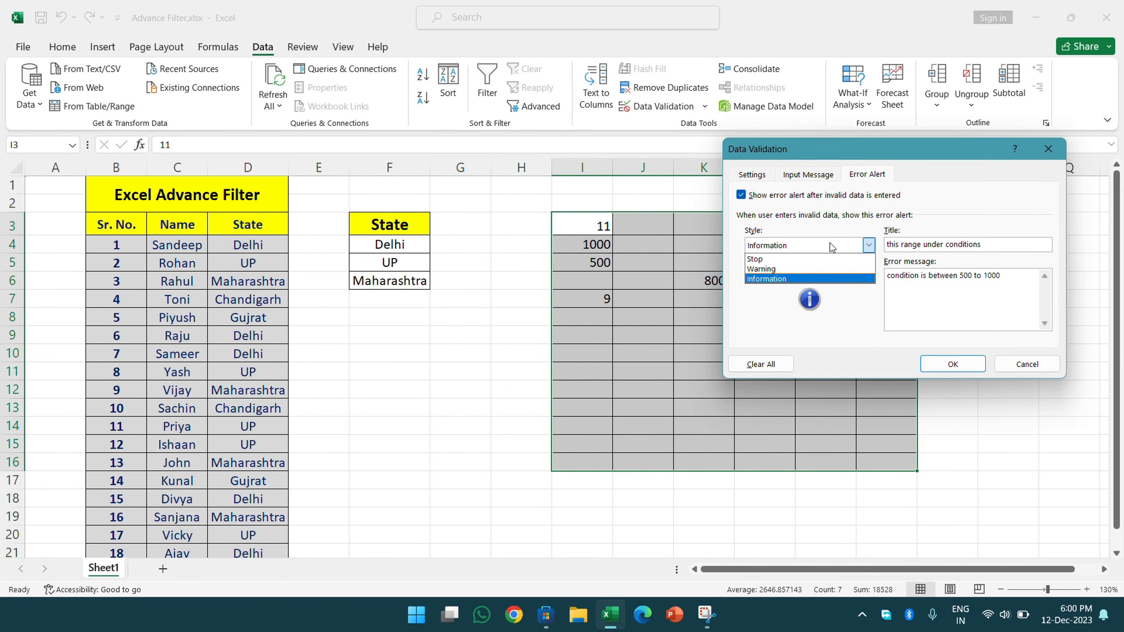
click(783, 268)
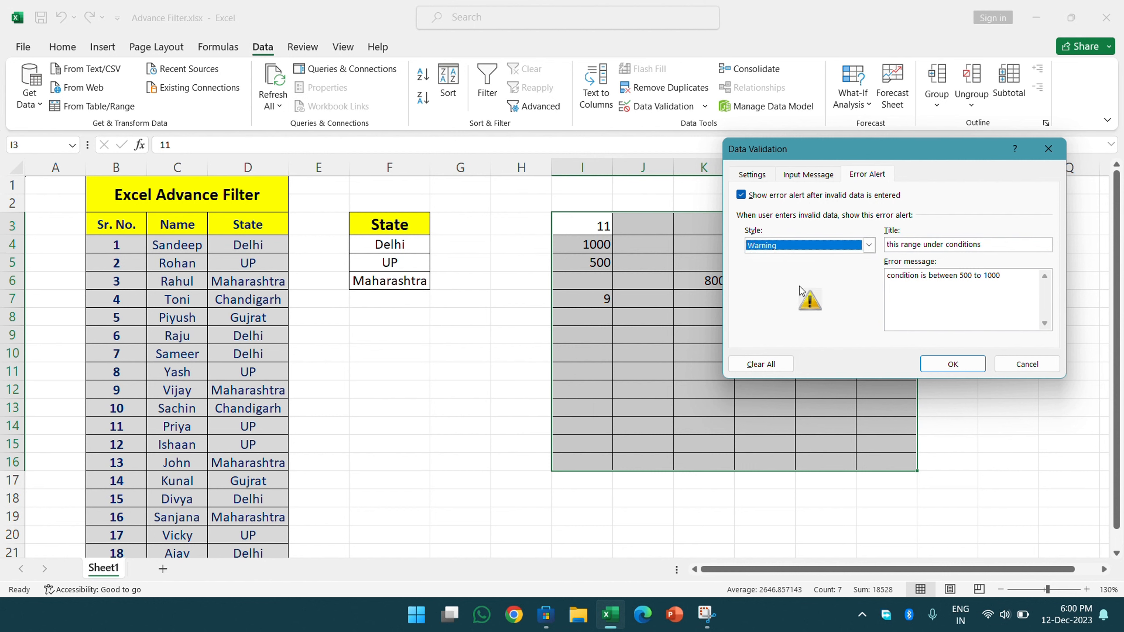
click(952, 364)
Step: Try entering 9 in J8 to trigger the custom warning alert, and discard the entry
click(666, 296)
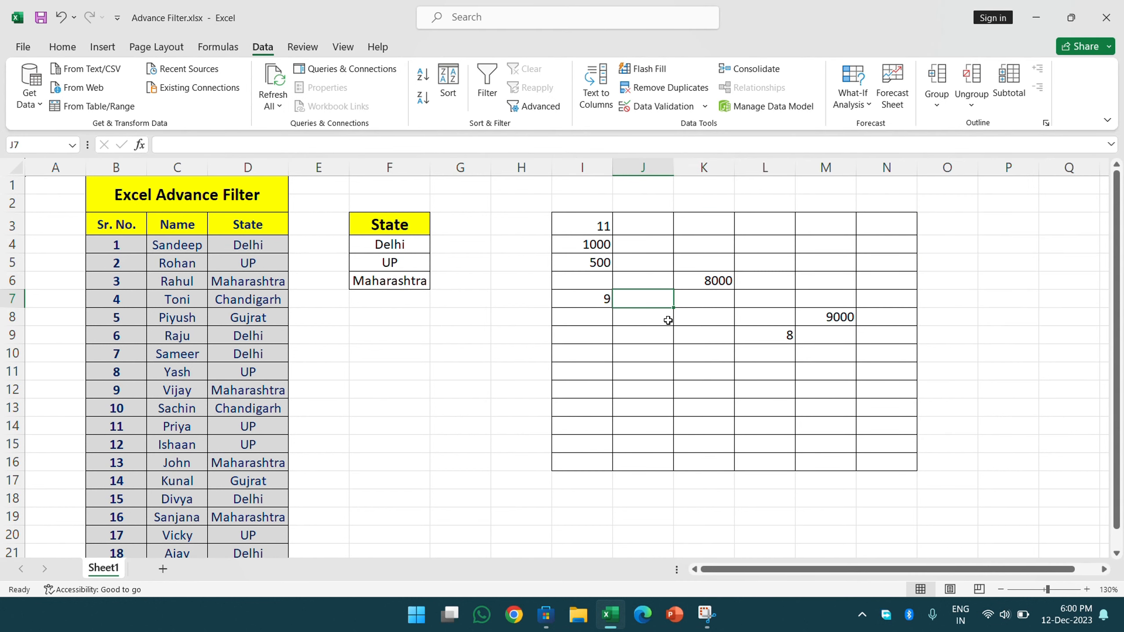
click(668, 320)
text(9)
key(Return)
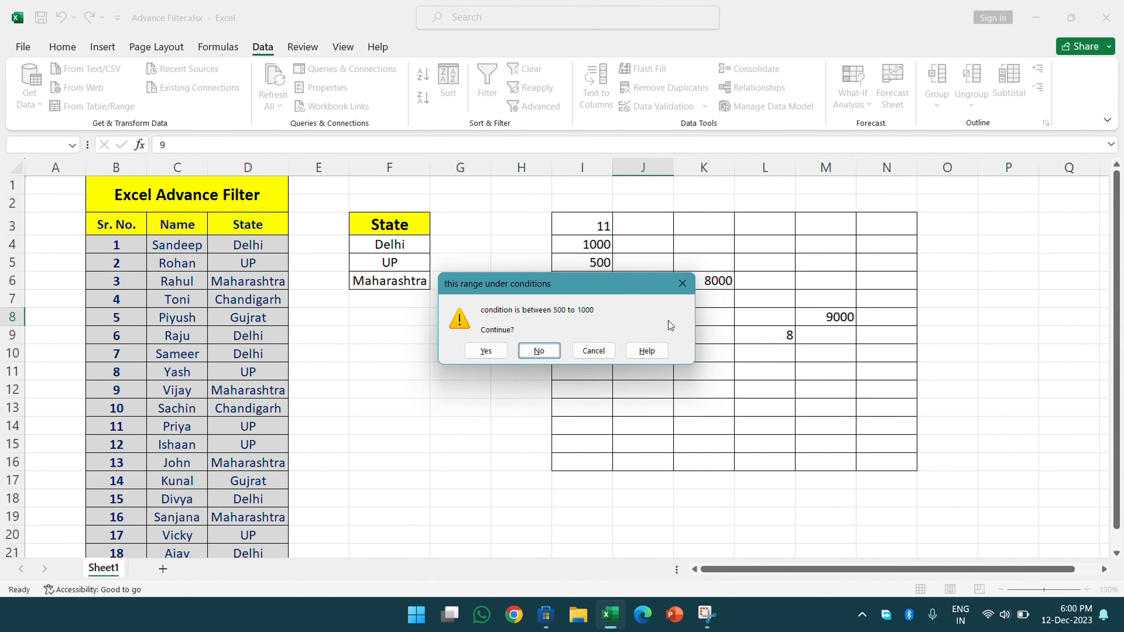
key(Return)
key(Escape)
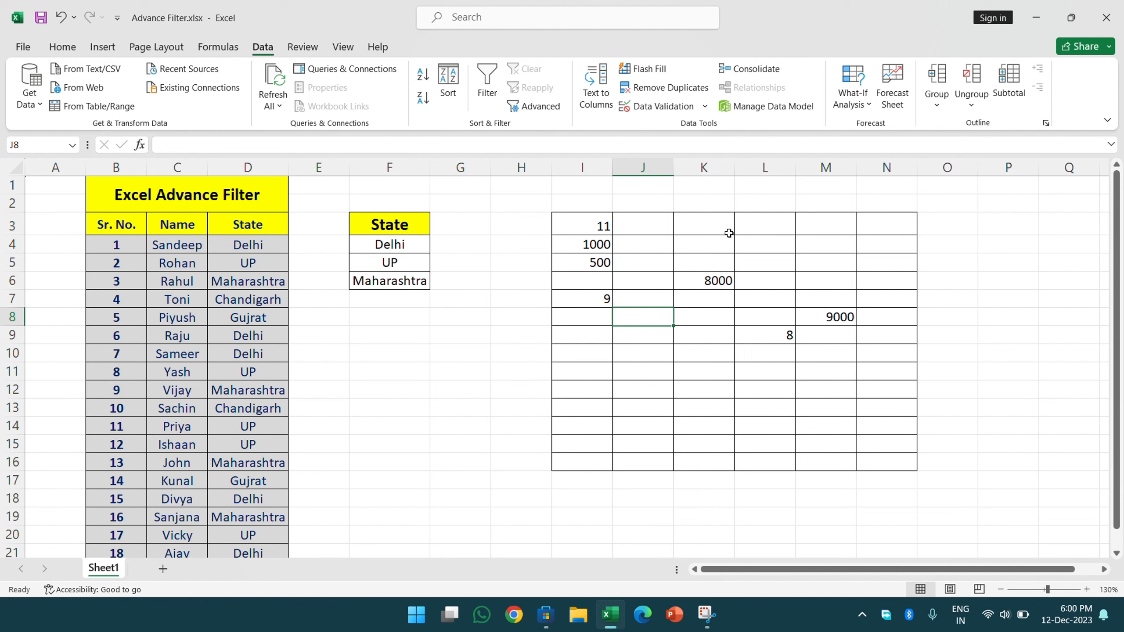
click(804, 232)
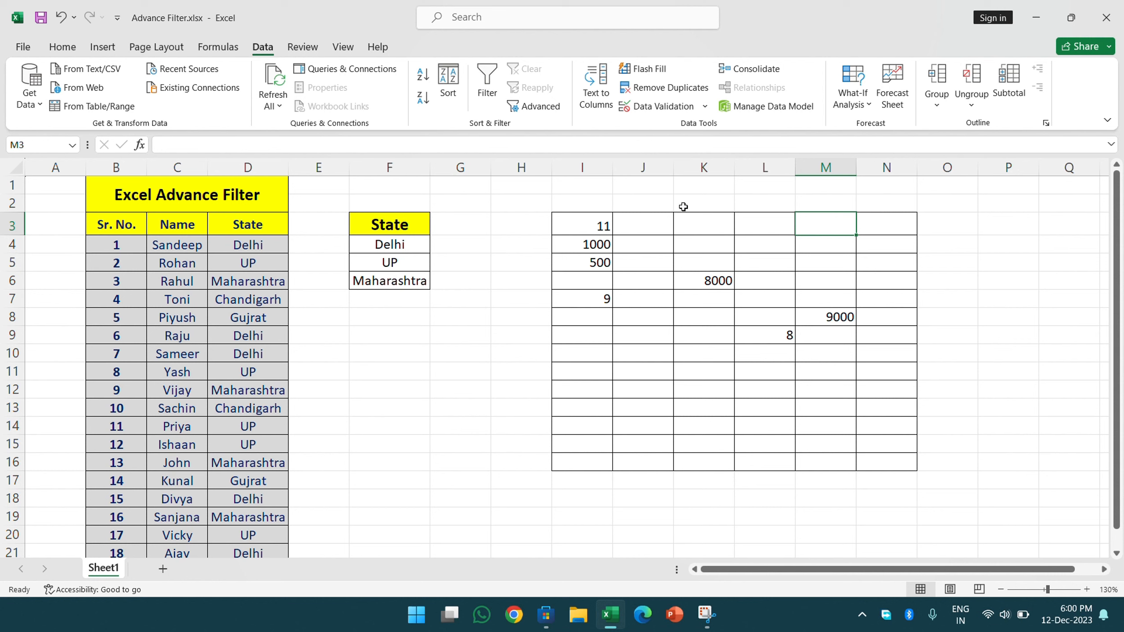
click(831, 263)
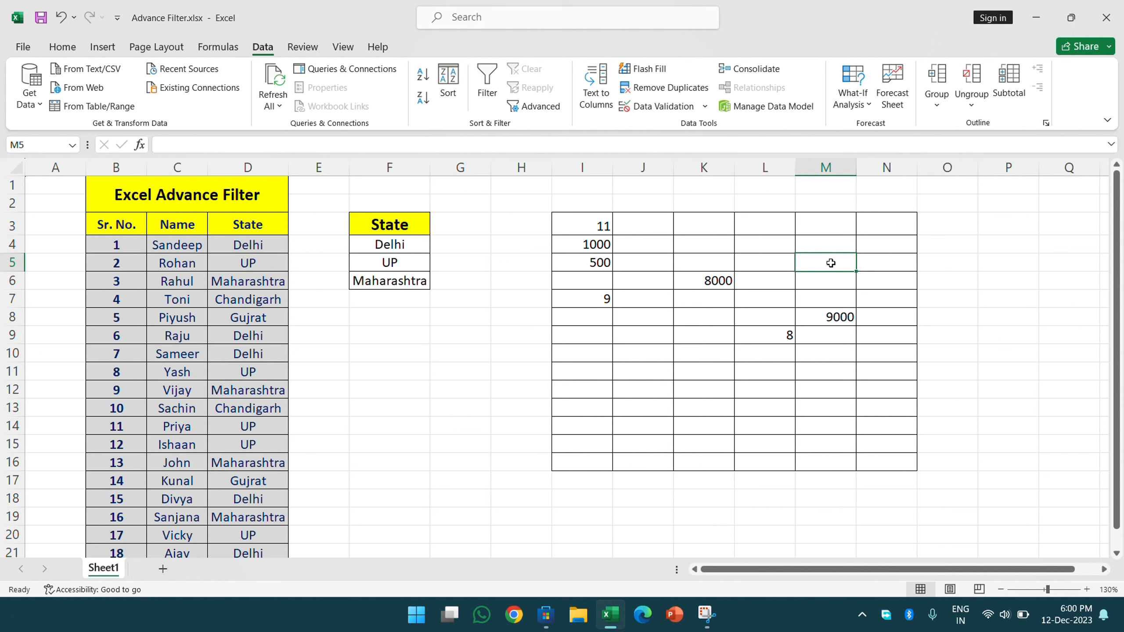
Step: Select I3:N16 and set its validation input message title to "conditions"
click(576, 222)
drag(594, 234, 869, 457)
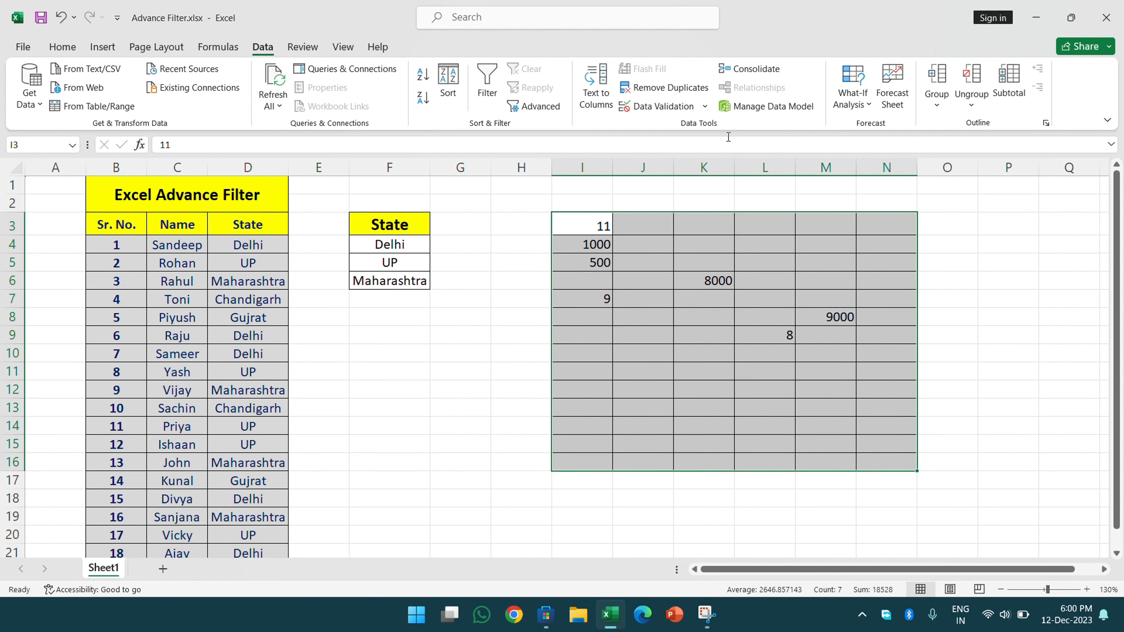
click(666, 106)
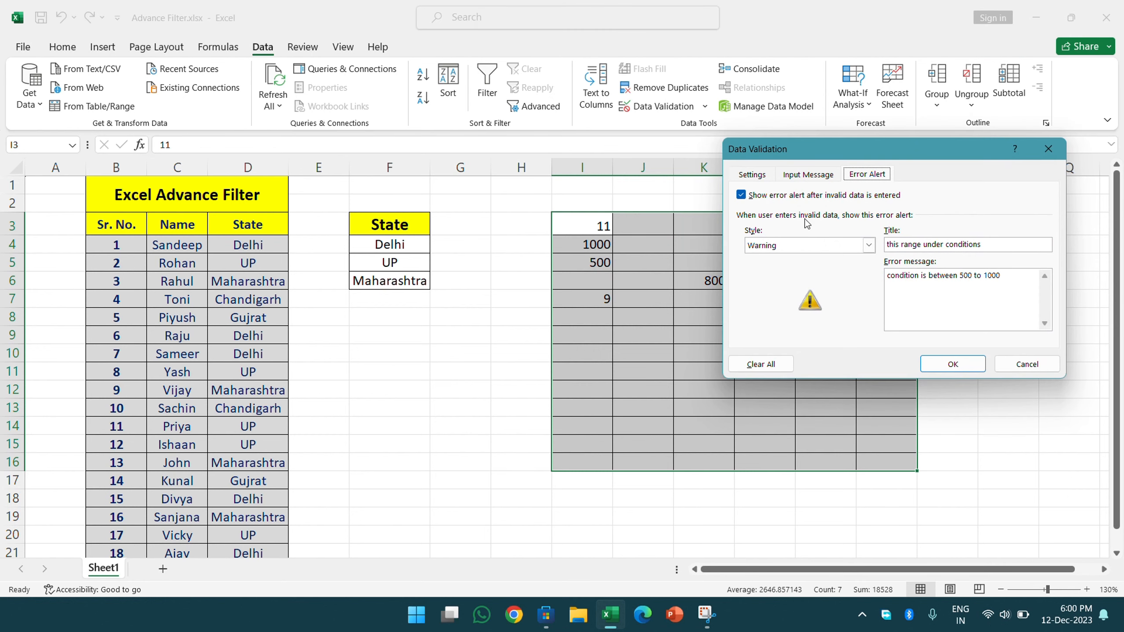
click(805, 182)
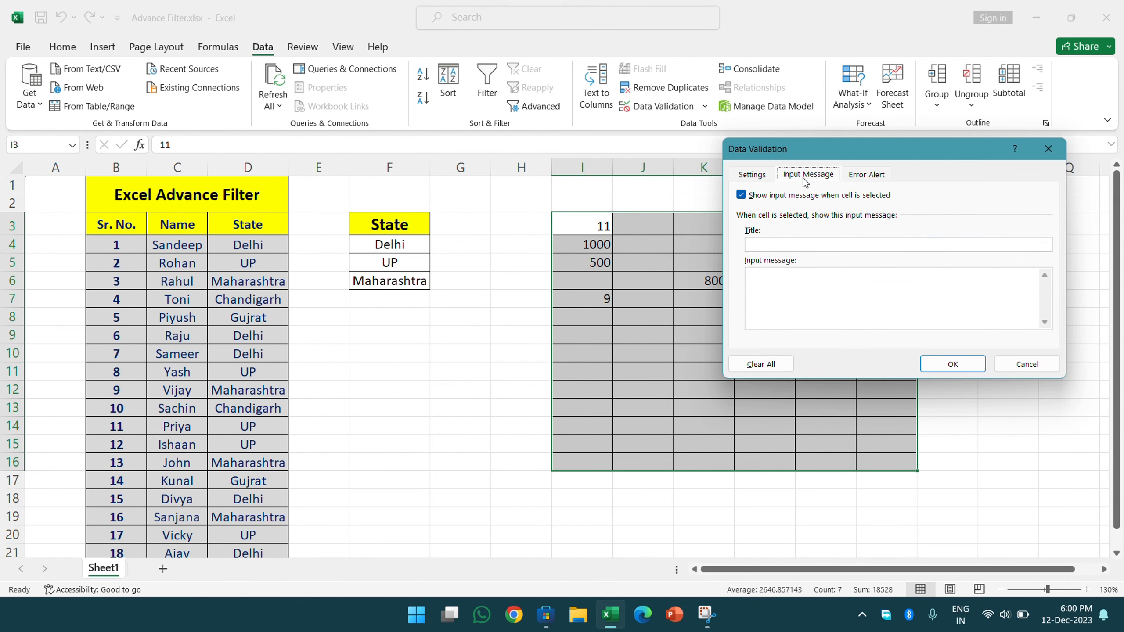
click(821, 246)
text(conditions)
Step: Set the input message text to "value between 500 t0 1000" and apply the validation
click(784, 282)
text(bet)
key(BackSpace)
key(BackSpace)
key(BackSpace)
text(value)
key(BackSpace)
key(BackSpace)
text(between 500 t0 1)
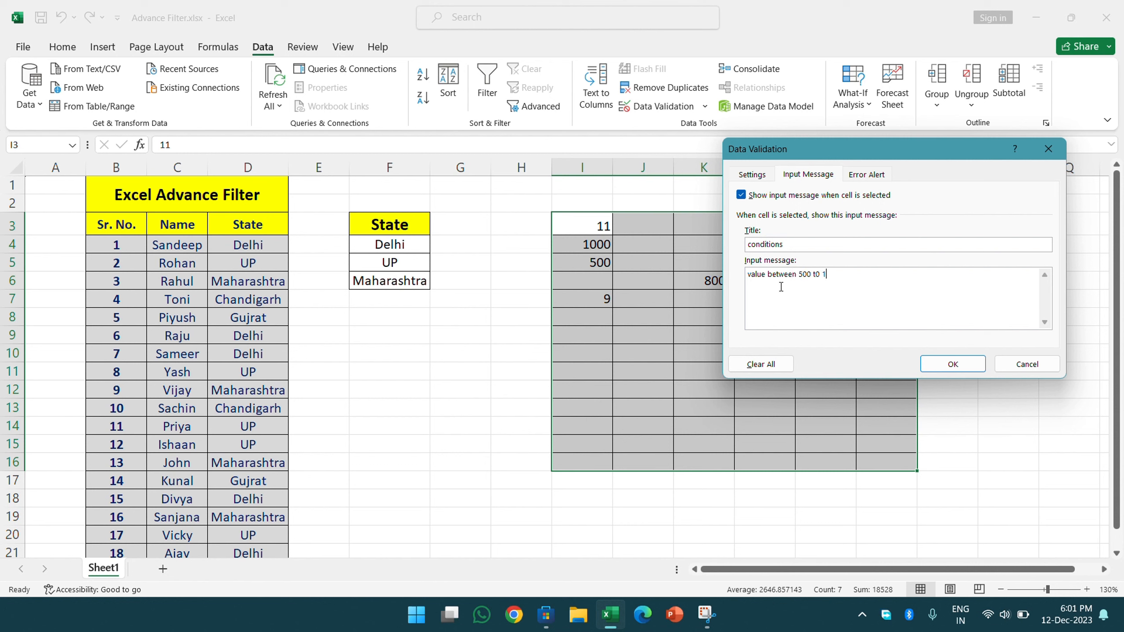
text(000)
click(928, 369)
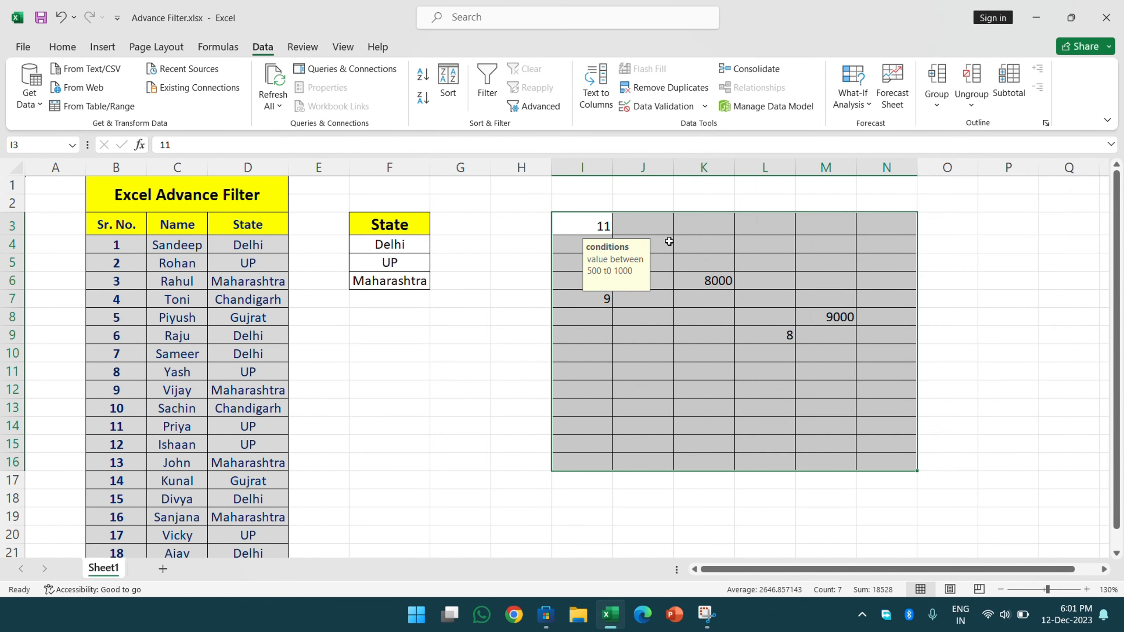
Step: Select various cells across I3:N16, including its corners I3, N3 and N16, to check the input message
click(693, 230)
click(789, 233)
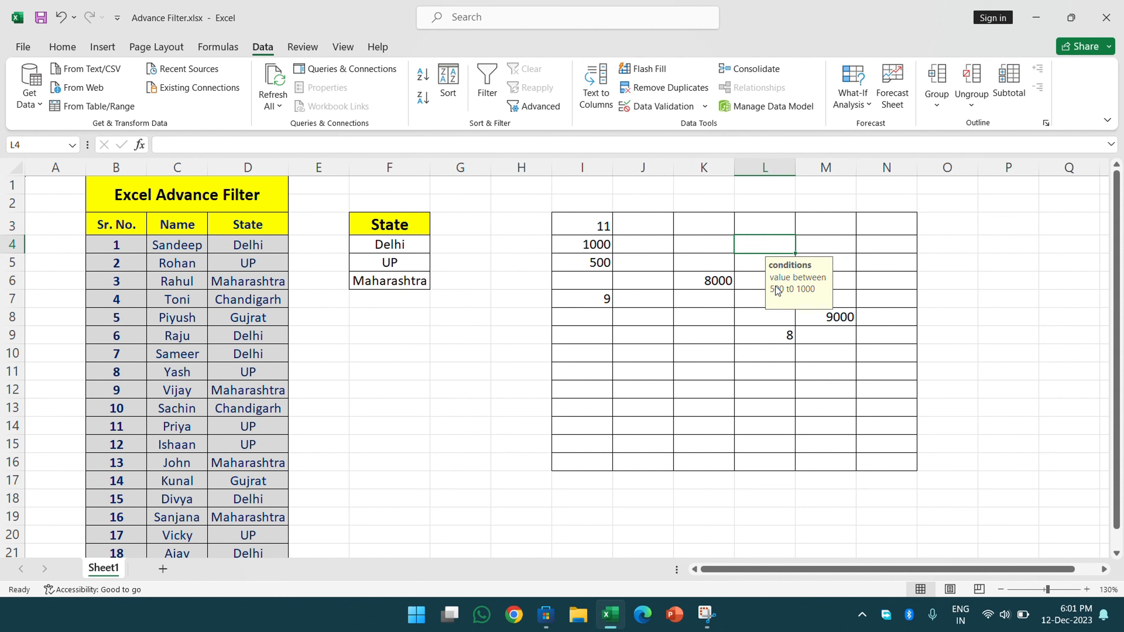
click(753, 340)
click(705, 395)
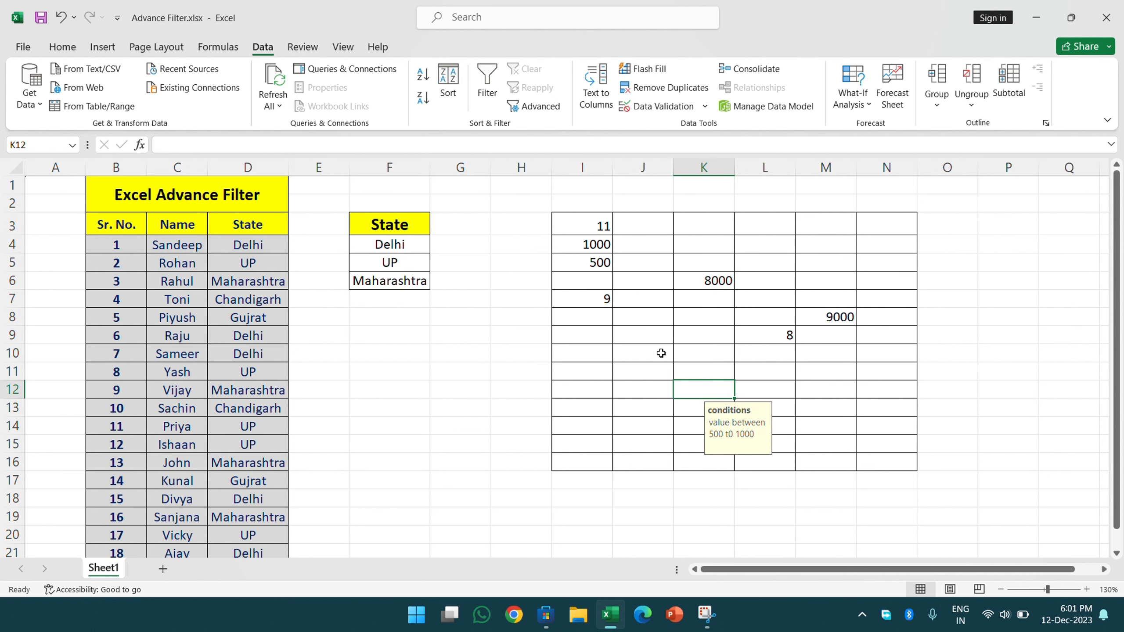
click(646, 342)
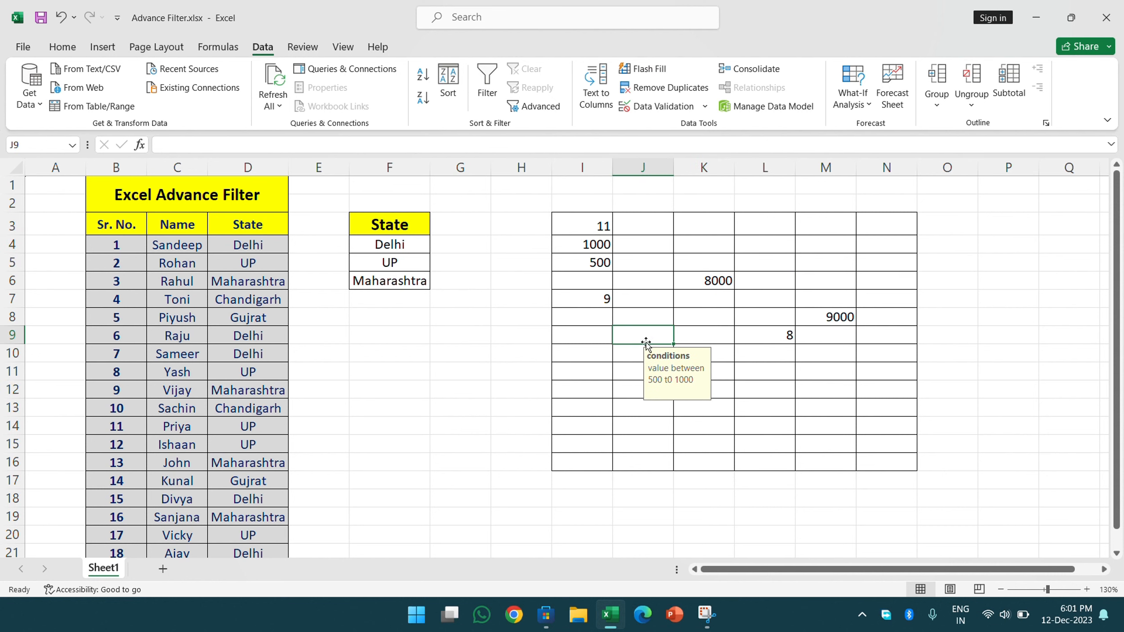
click(582, 461)
click(574, 226)
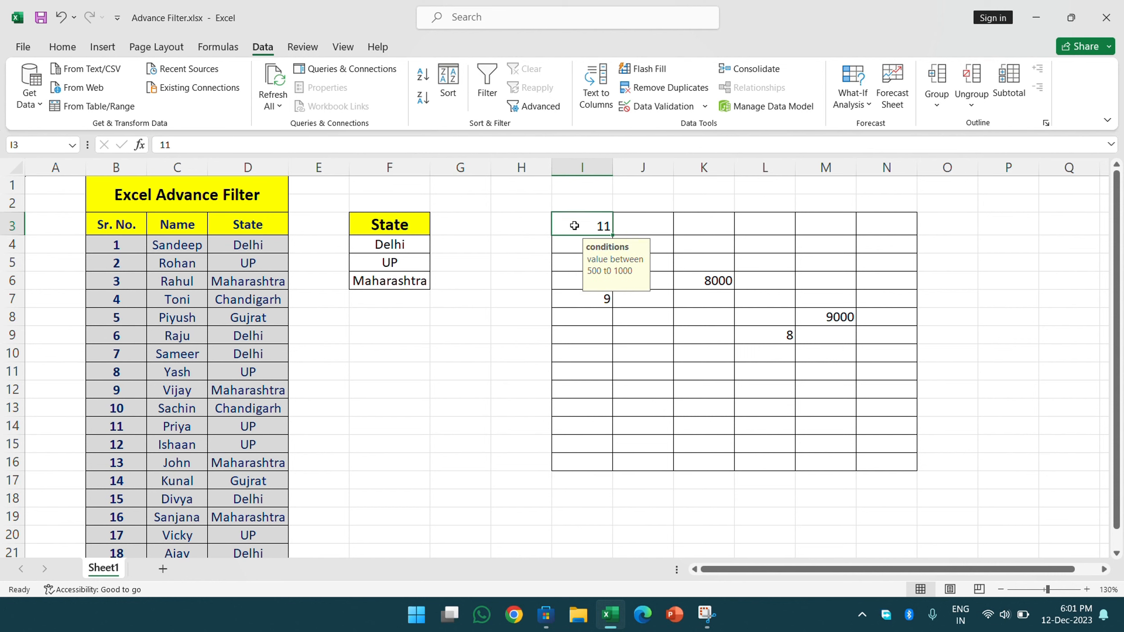
click(903, 230)
click(882, 458)
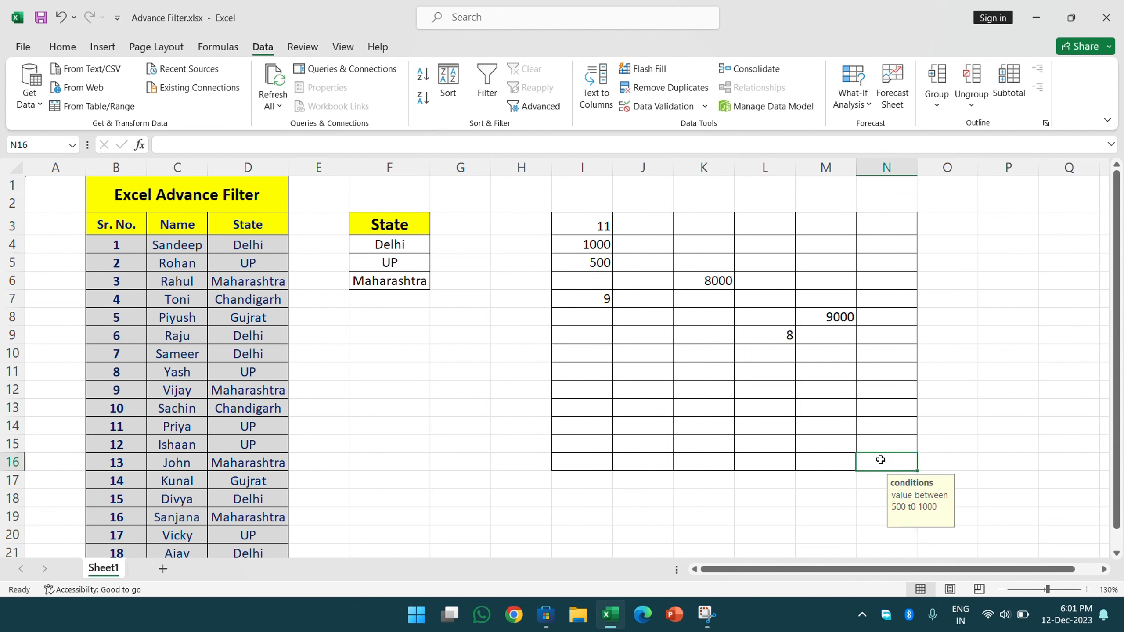
Step: Review the Data Validation settings, input message, error alert and allowed value types for G11, and close without changes
click(444, 370)
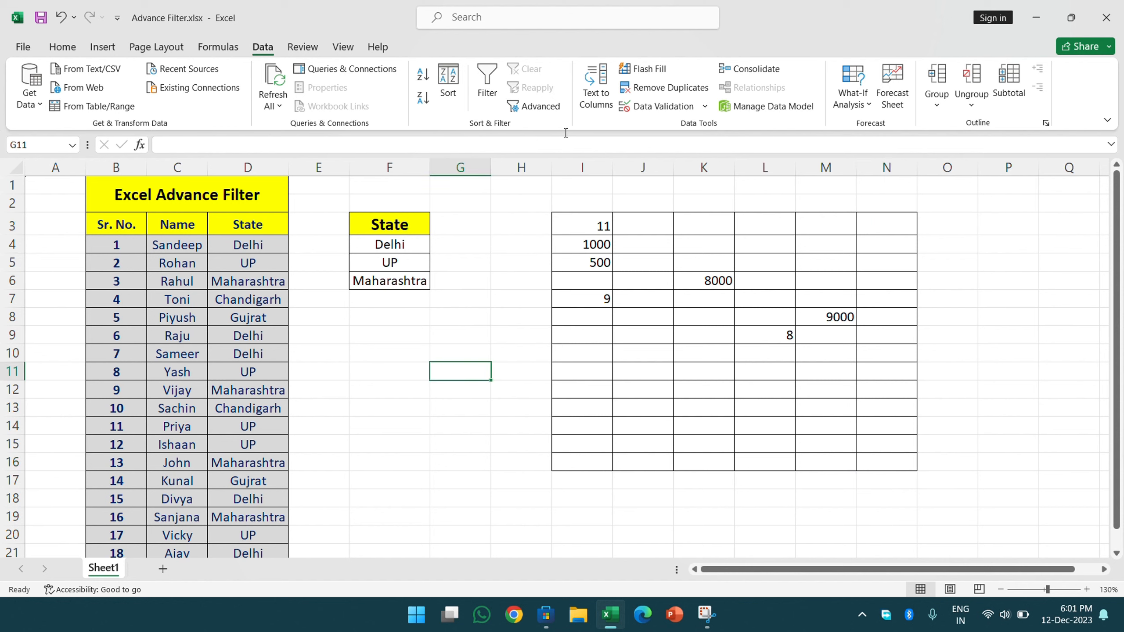
click(494, 23)
click(661, 300)
click(659, 106)
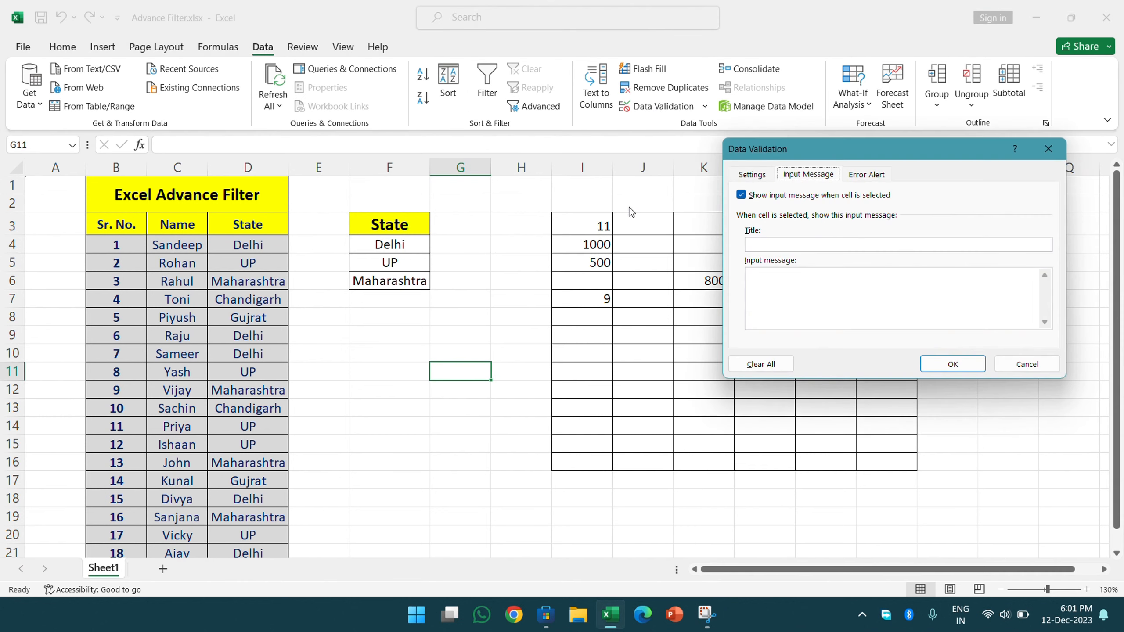
click(760, 183)
click(808, 175)
click(860, 178)
click(748, 176)
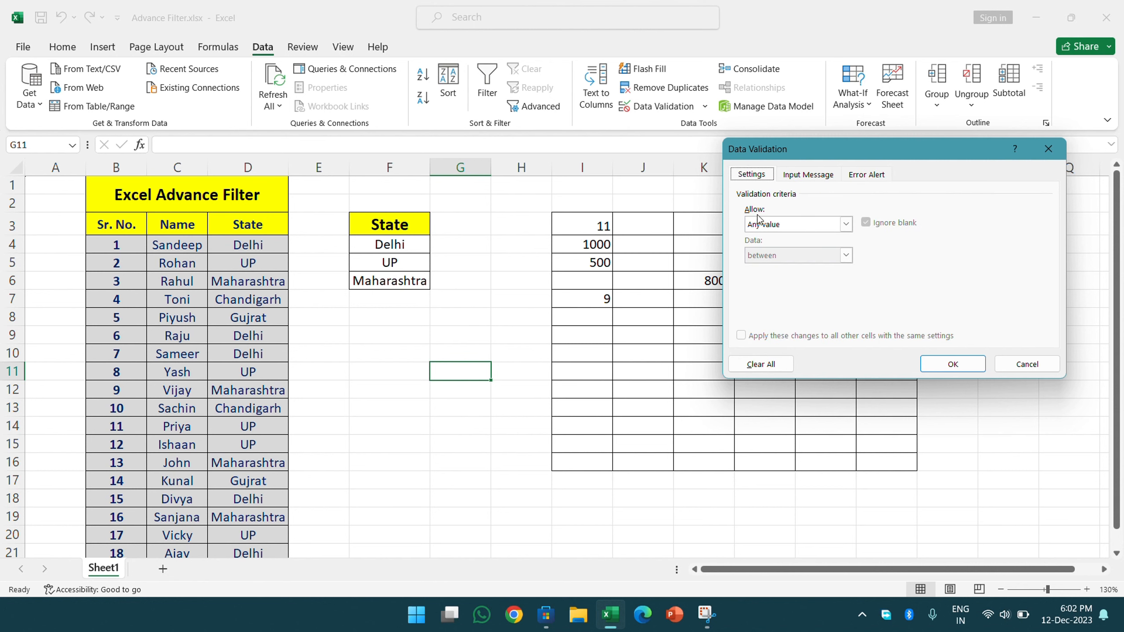
click(770, 227)
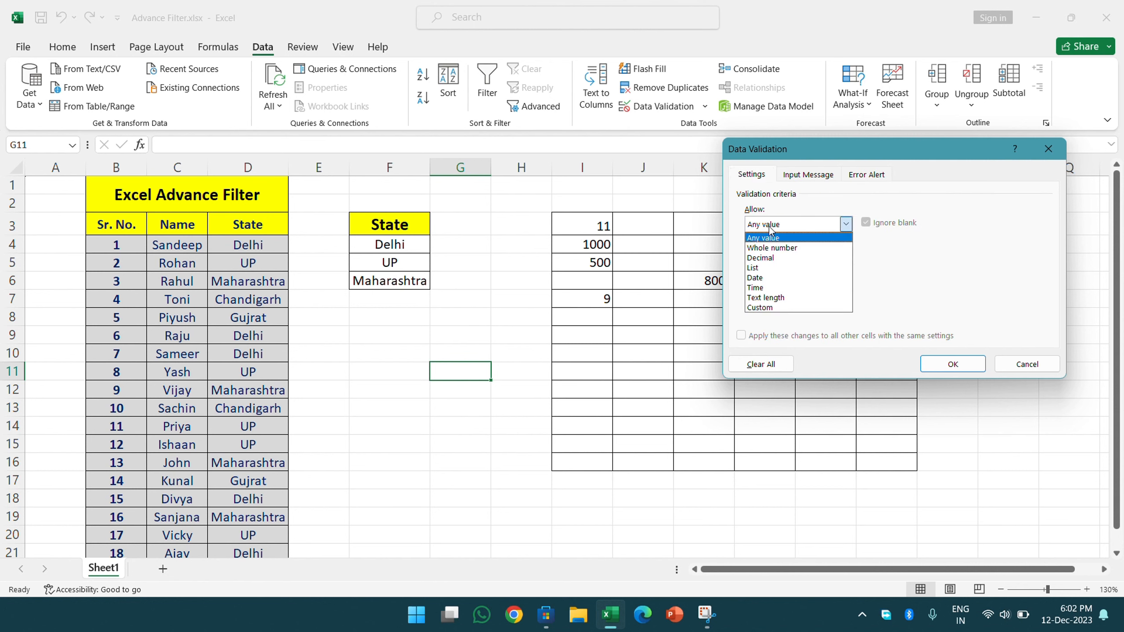
click(1010, 364)
Step: Set the validation rule on I3:N16 to whole numbers not between 900 and 1000 and apply it
drag(598, 222, 906, 464)
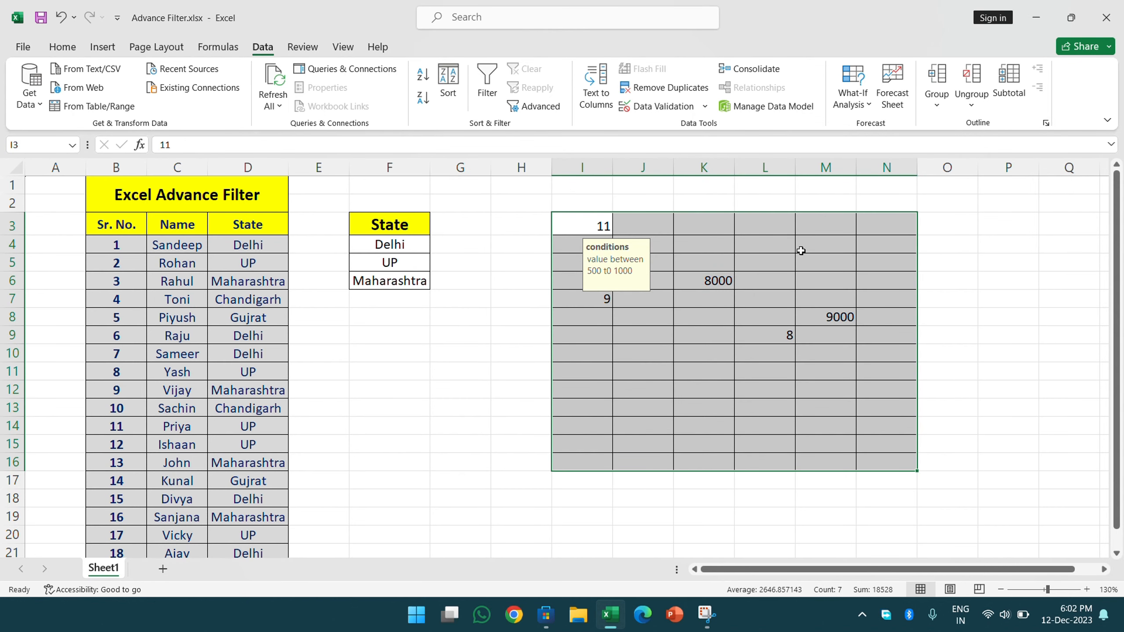
click(660, 108)
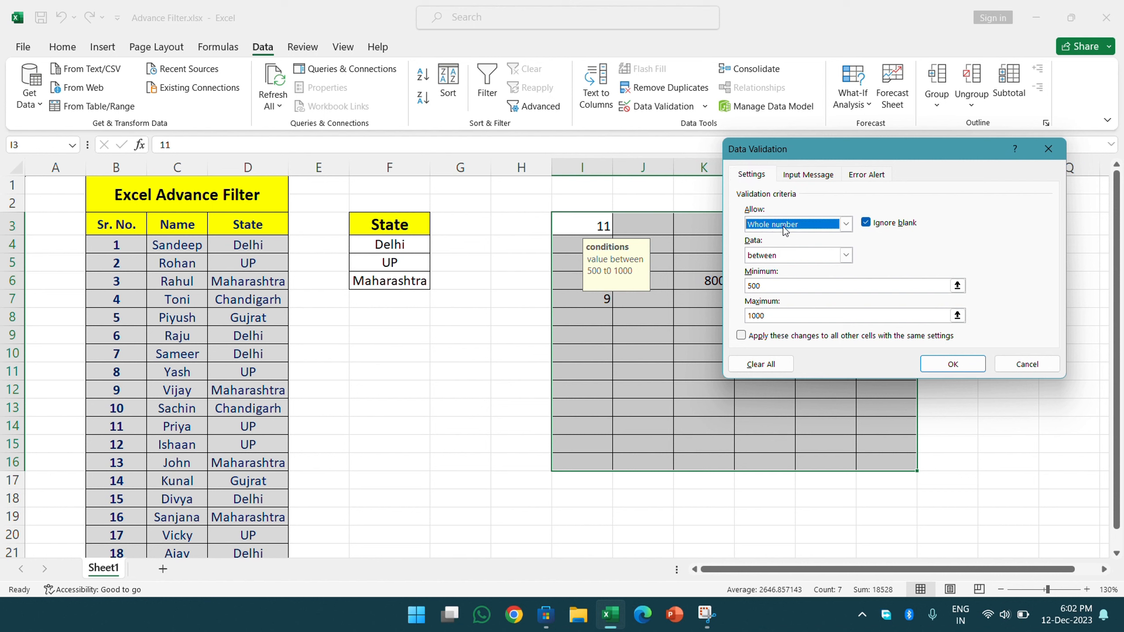
click(786, 256)
click(786, 271)
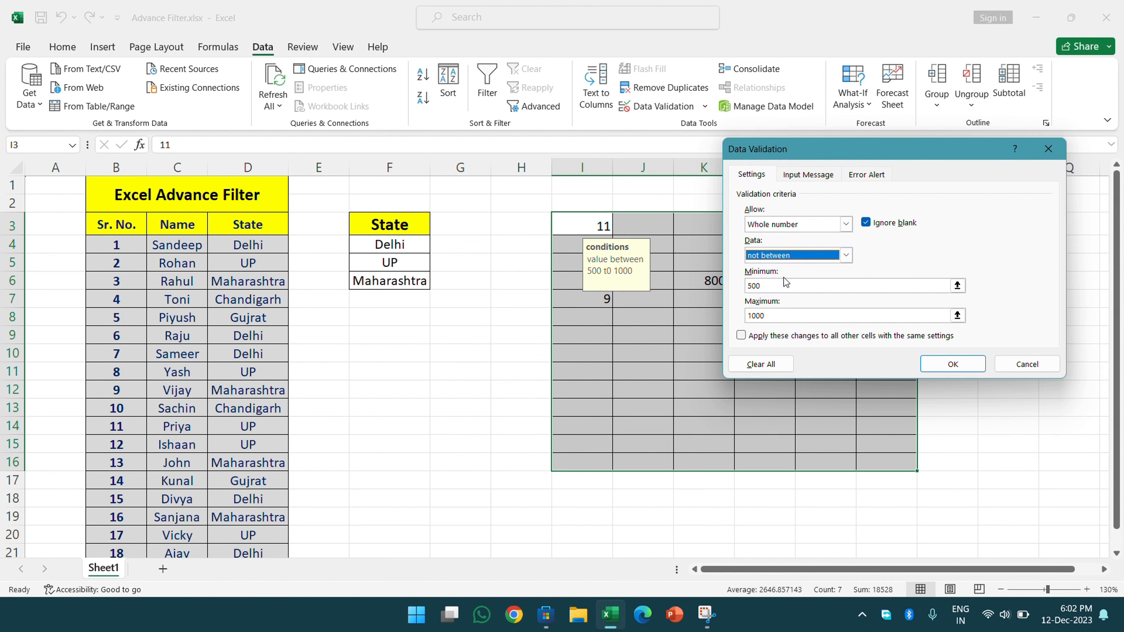
drag(766, 284, 740, 283)
text(900)
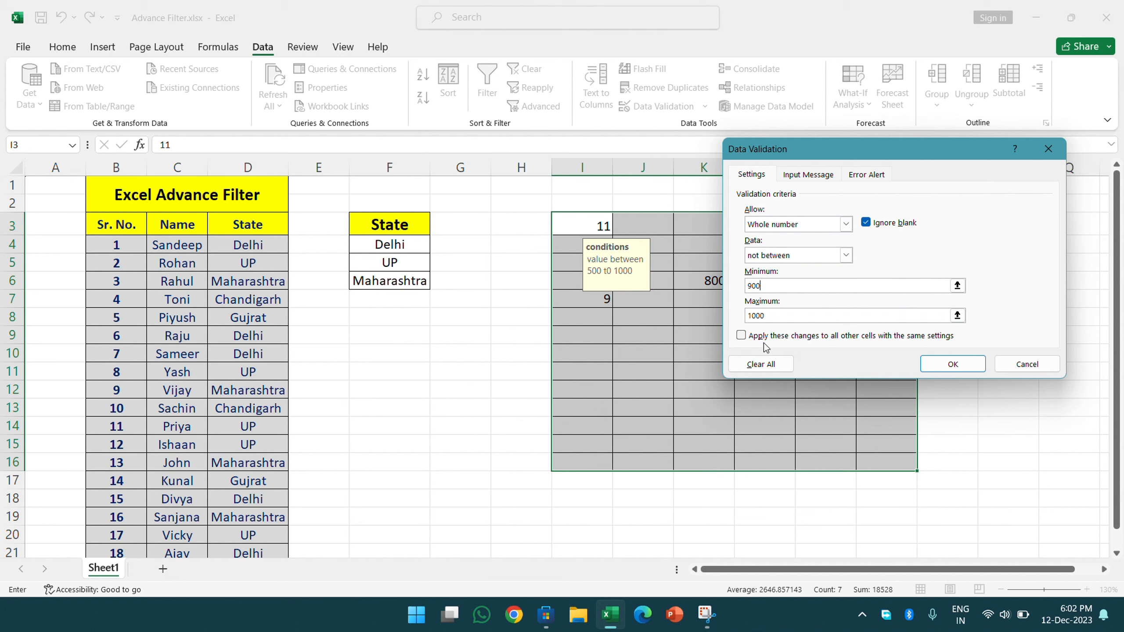
click(966, 367)
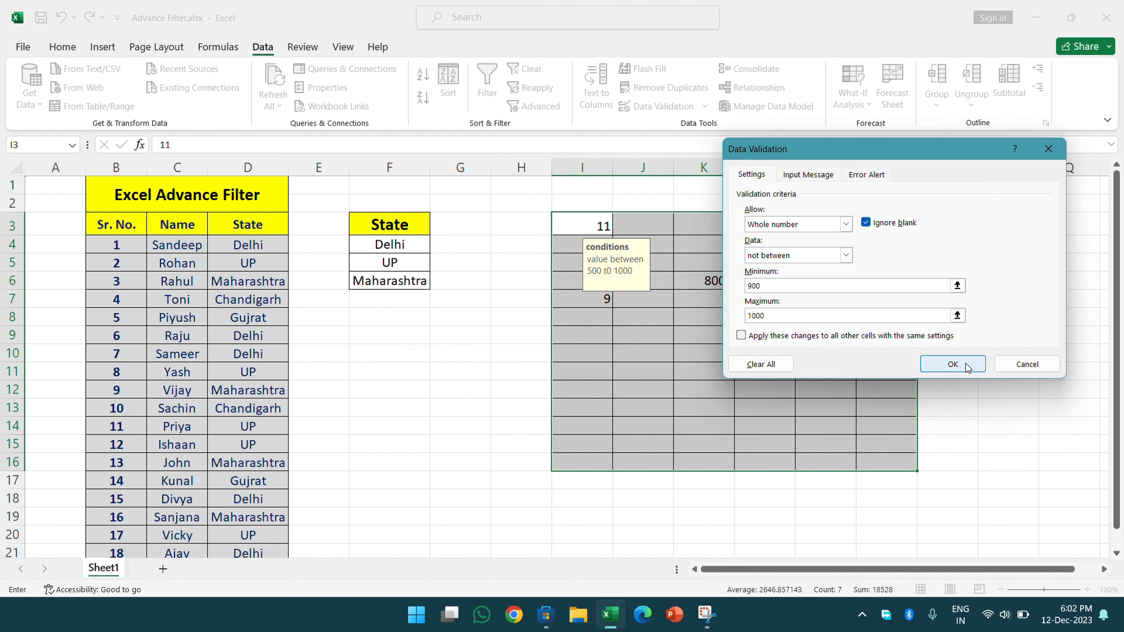
Step: Test the validation rule by entering 9999 in K8 and 888 in M4
click(696, 317)
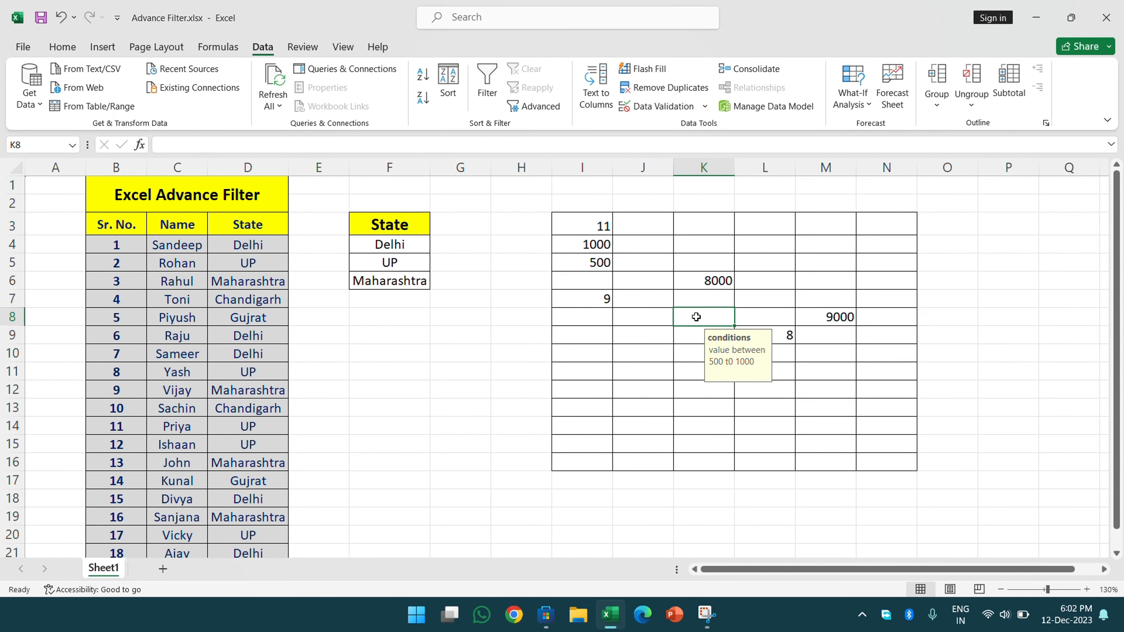
text(9999)
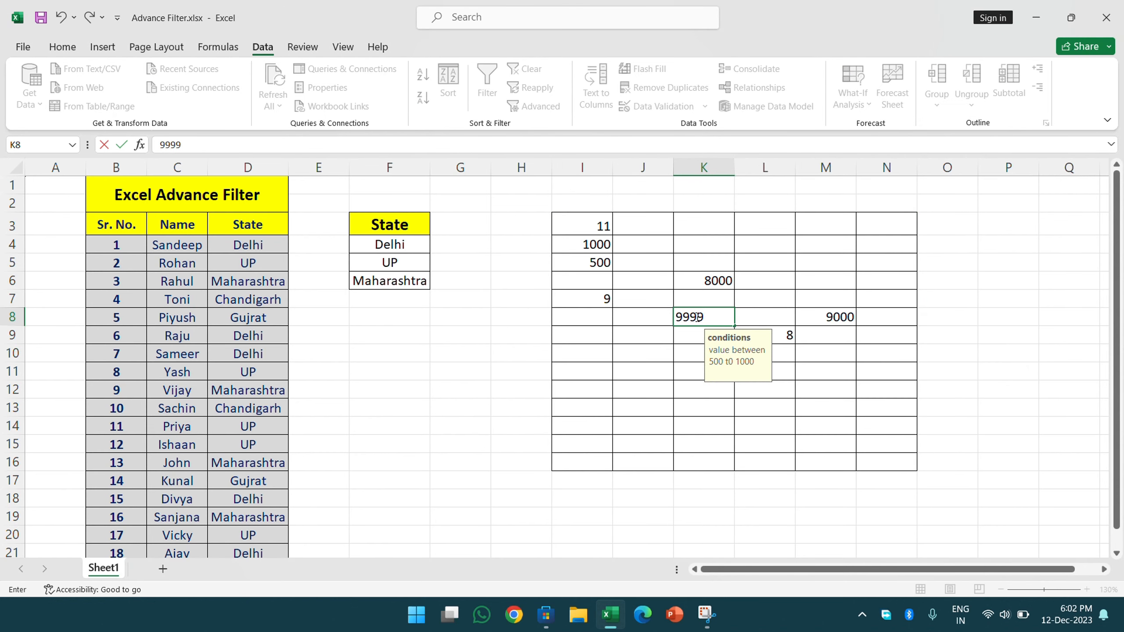
key(Return)
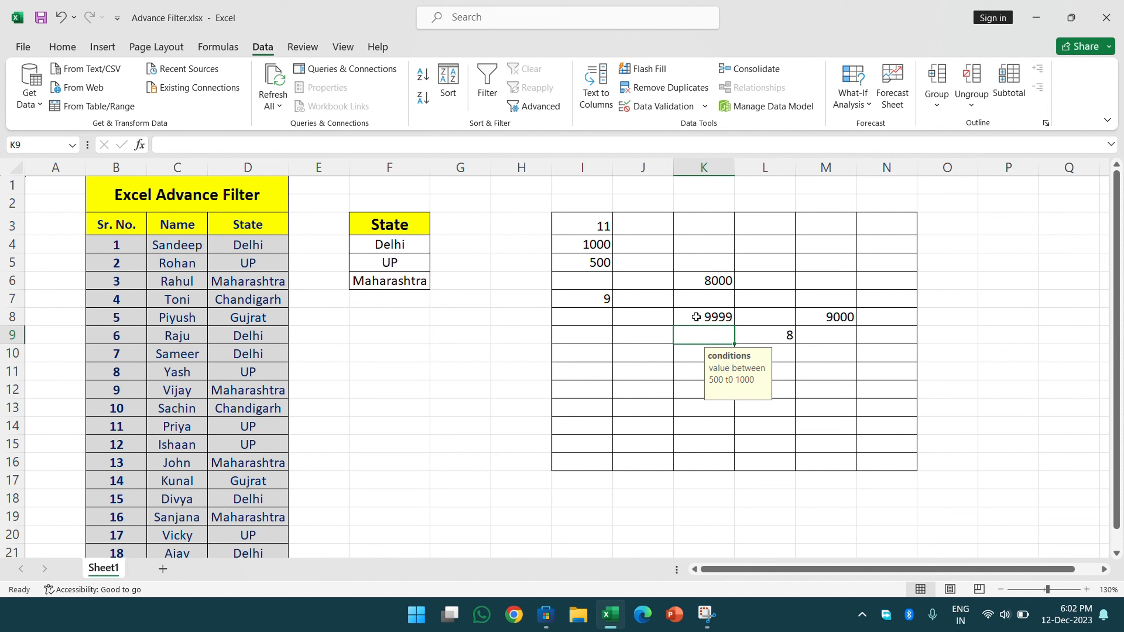
click(801, 241)
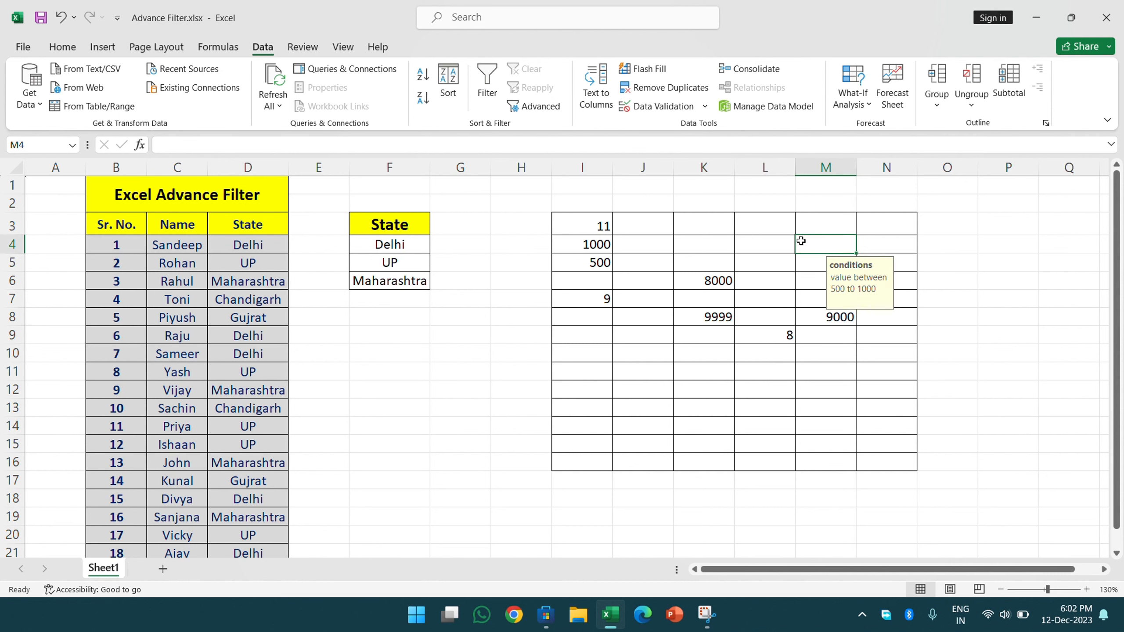
text(888)
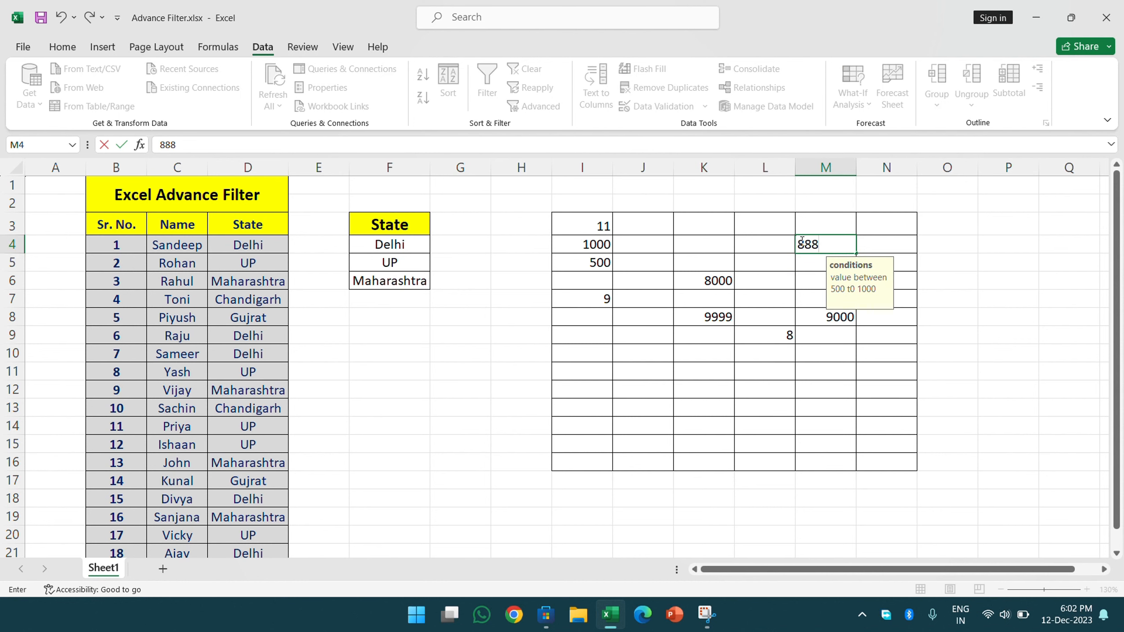
key(Return)
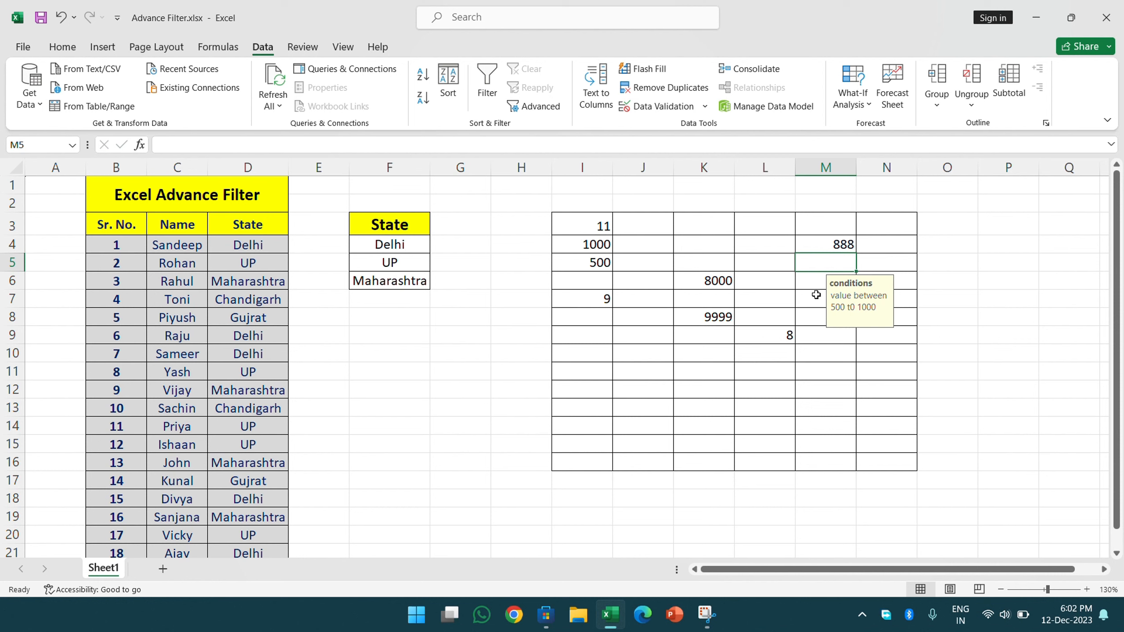
Step: Enter 950 in M5 and choose to keep the value despite the validation warning
text(950)
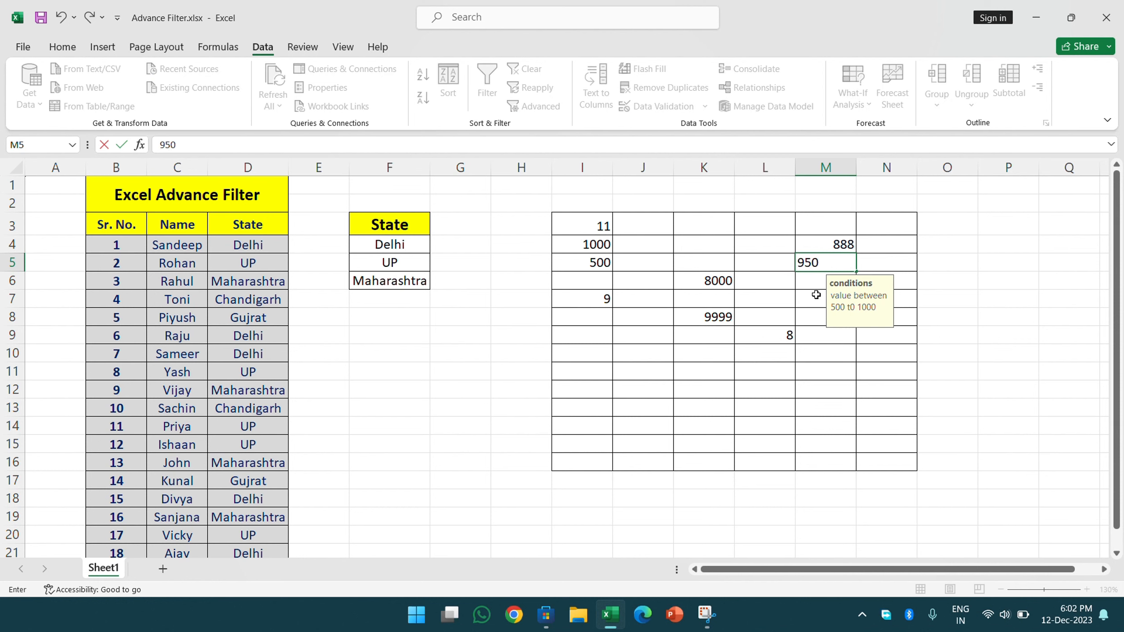
key(Return)
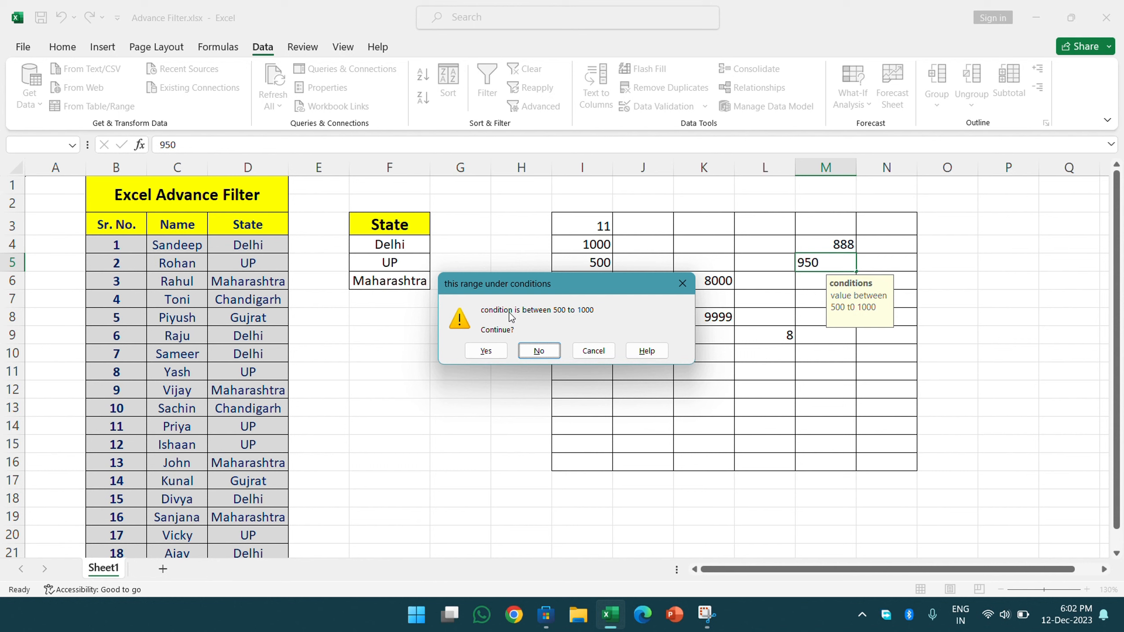
click(482, 351)
Step: Try the greater than and less than conditions for I3:N16's validation, ending with less than or equal to 900
drag(593, 226, 890, 468)
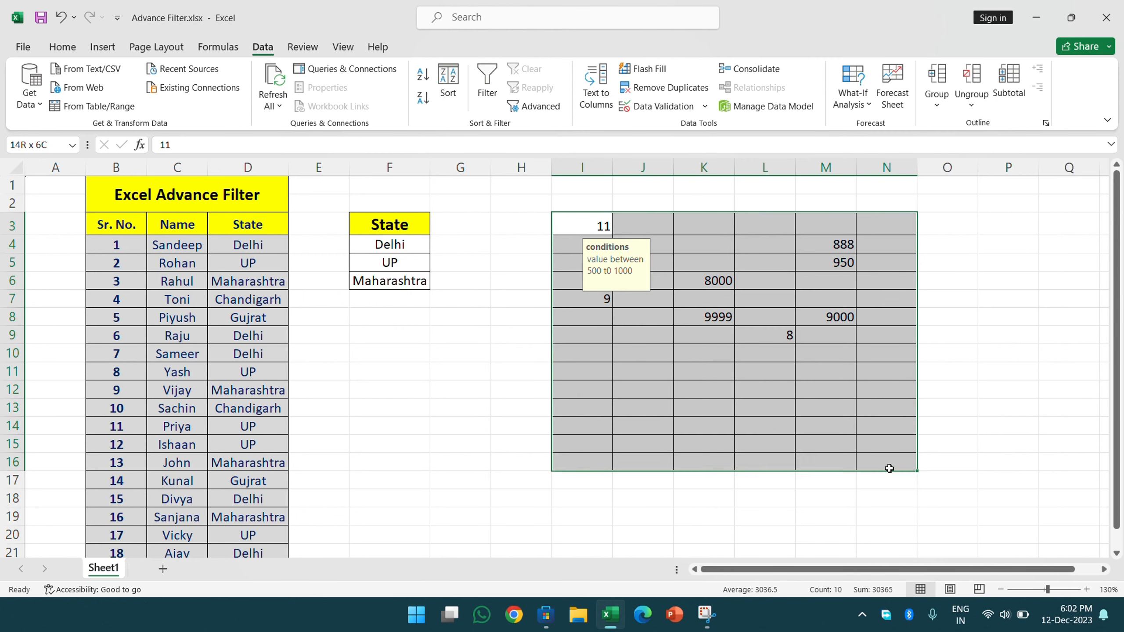
click(651, 106)
click(845, 255)
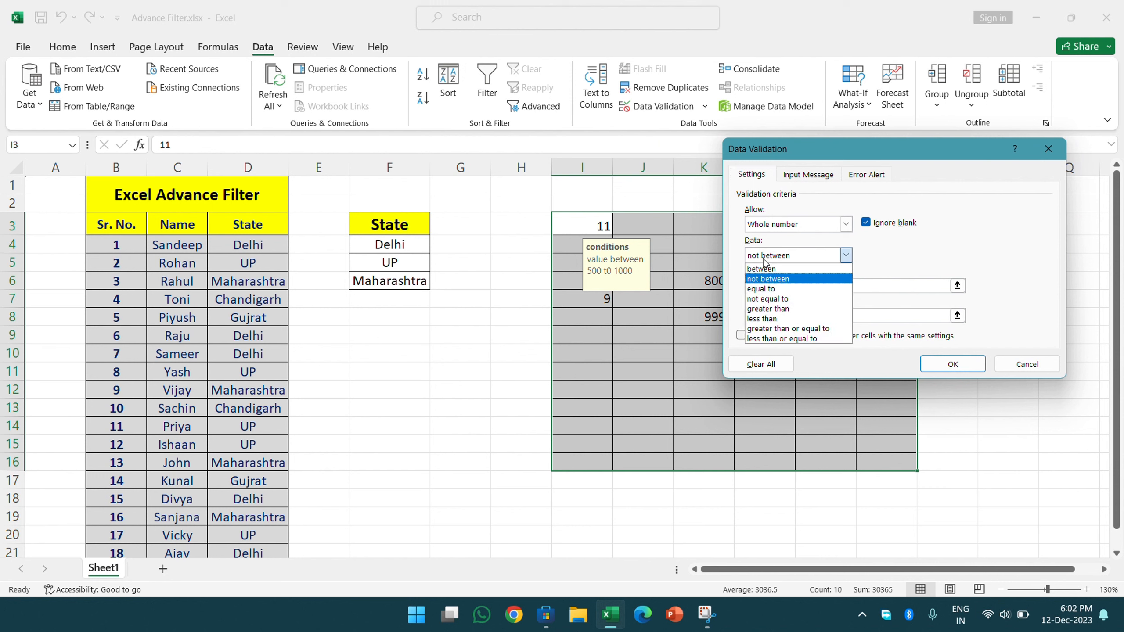
click(770, 310)
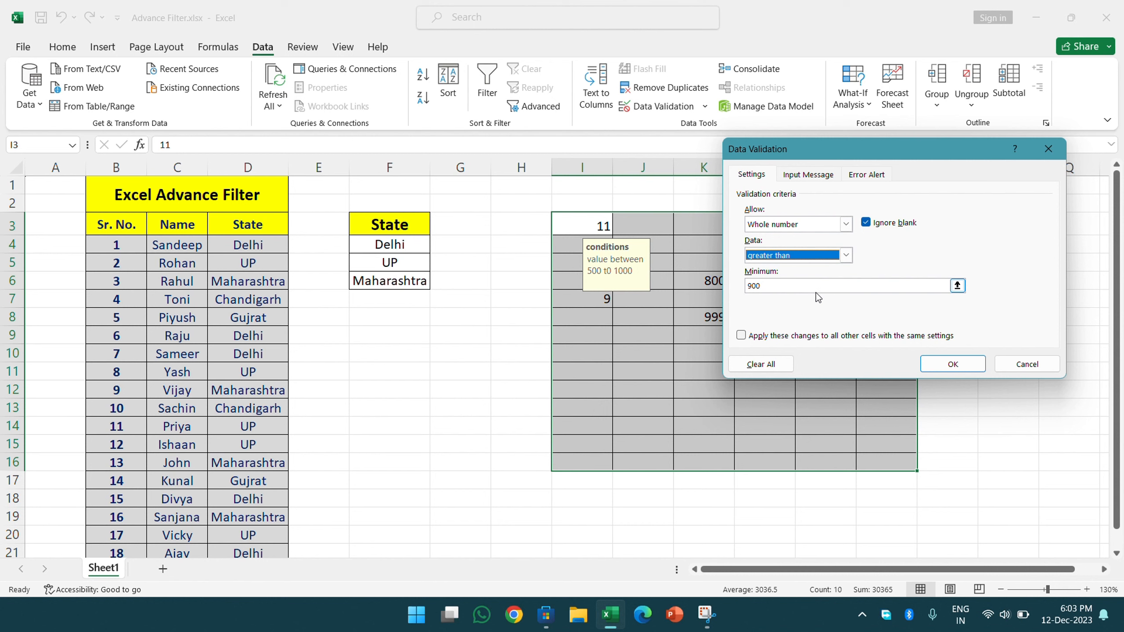
click(796, 257)
click(791, 313)
click(774, 255)
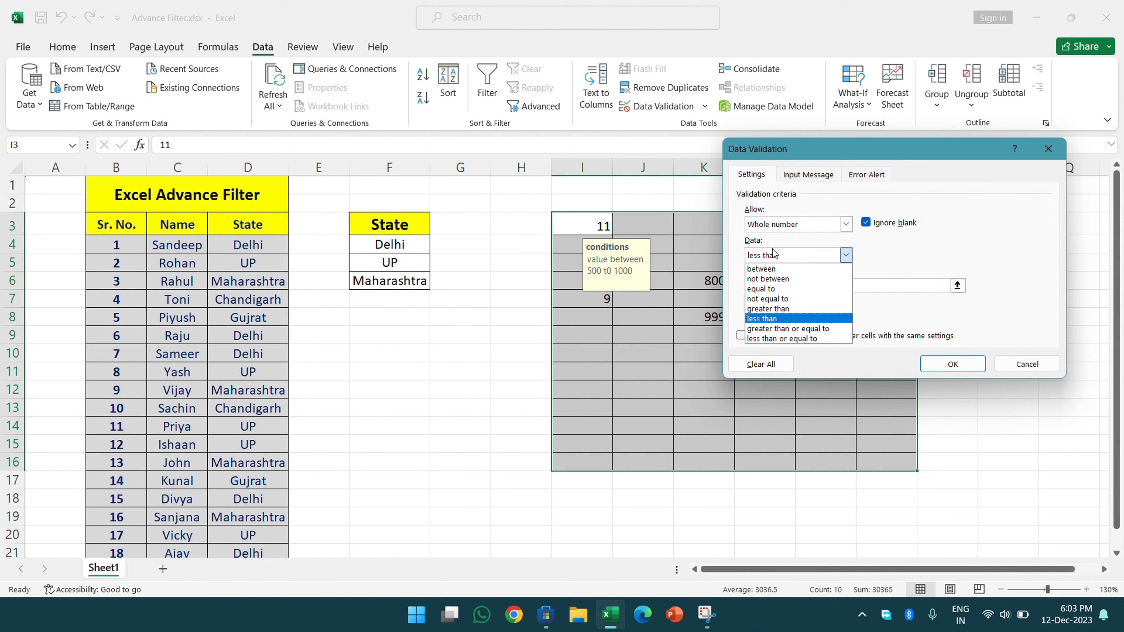
click(775, 339)
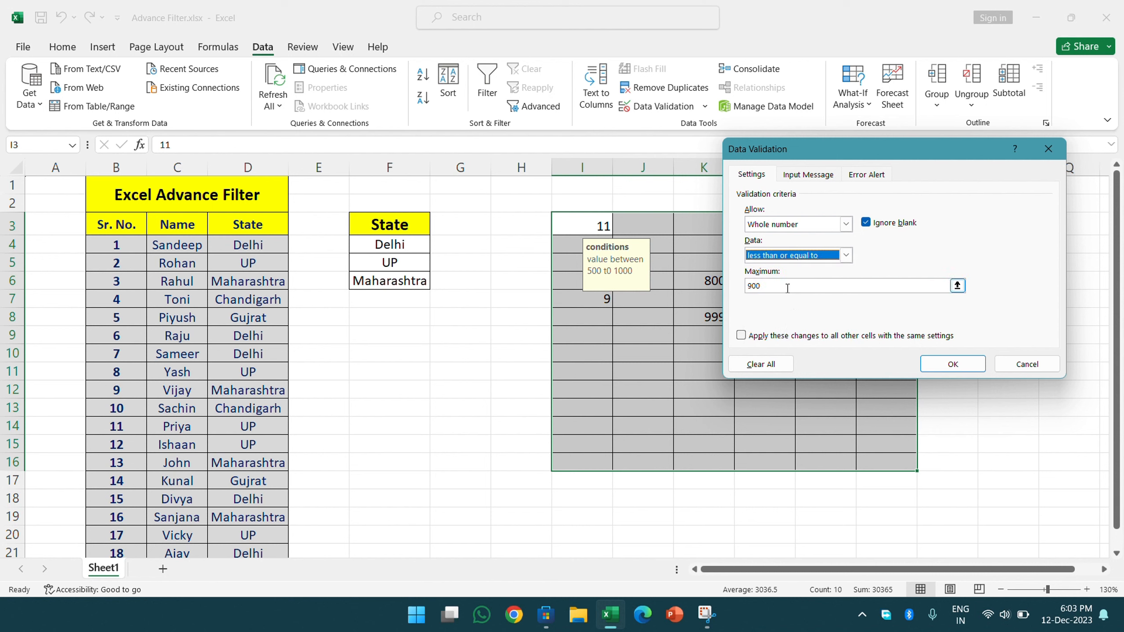
Step: Review the allowed value types, keep Whole number, and apply the validation settings to I3:N16
click(787, 257)
click(781, 227)
click(781, 226)
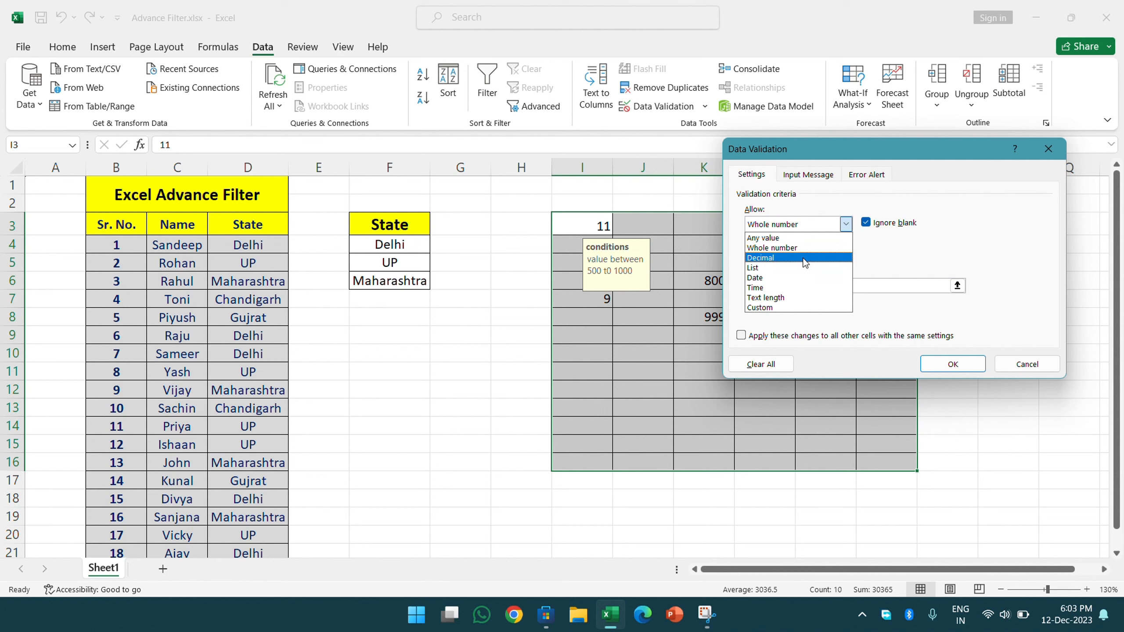
click(917, 248)
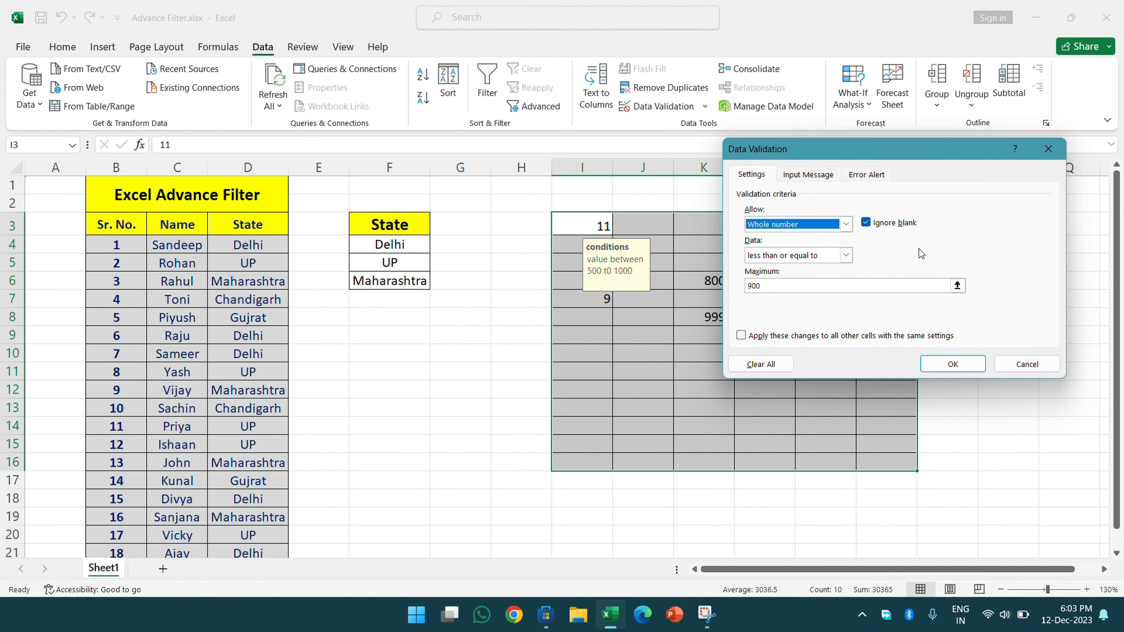
click(945, 372)
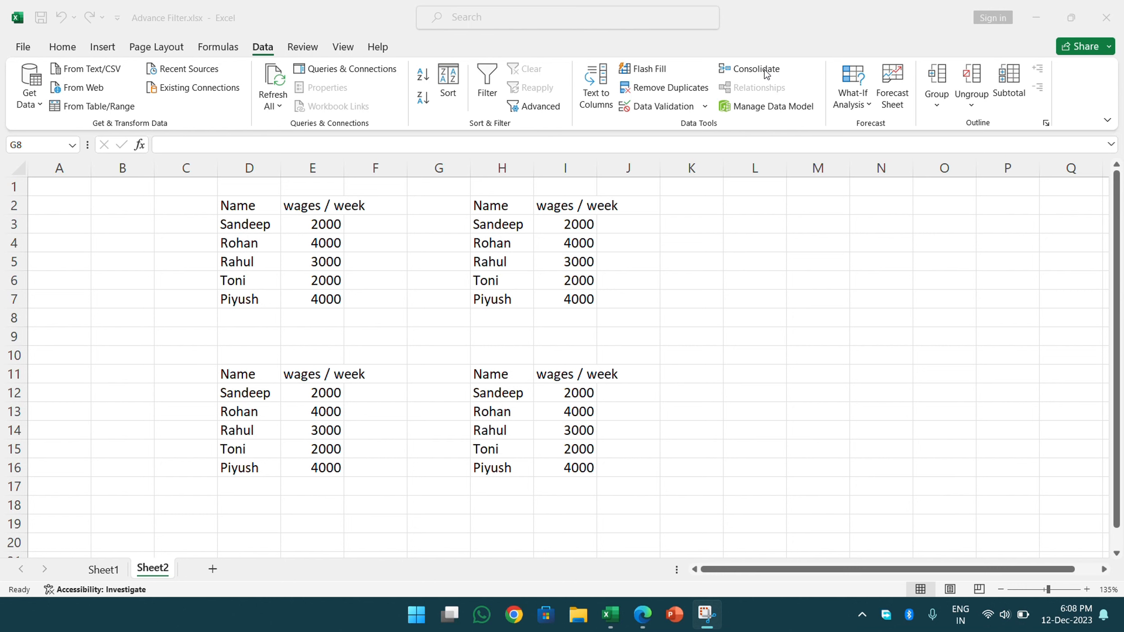
Step: On Sheet2, set the first person's weekly wage in the table at H2:I7 (cell I3) to 4000
click(574, 343)
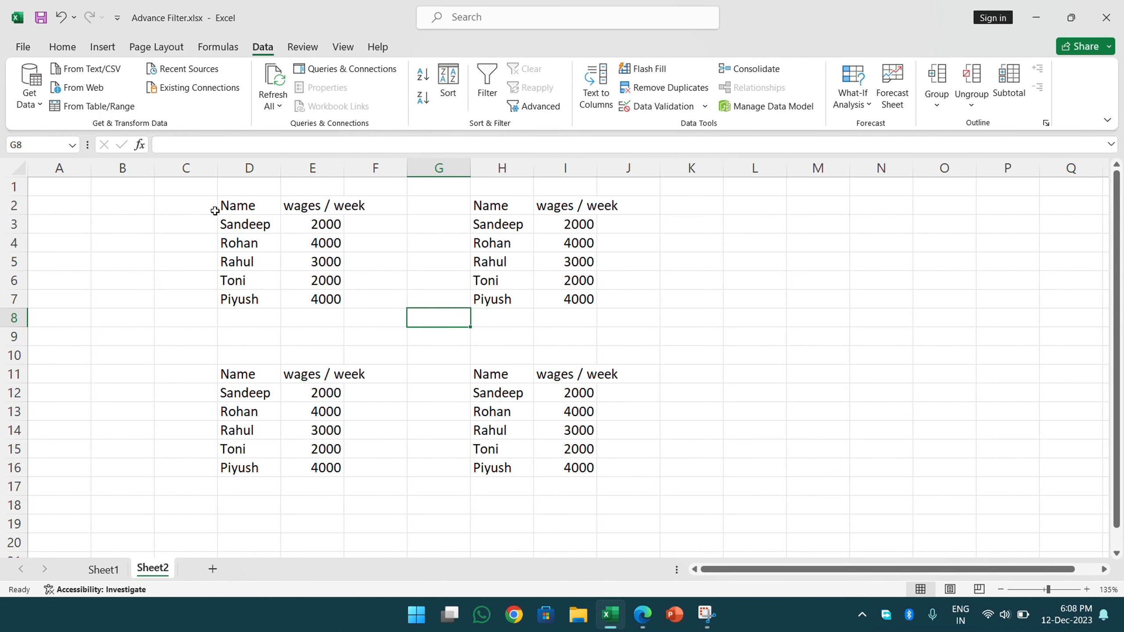
click(260, 230)
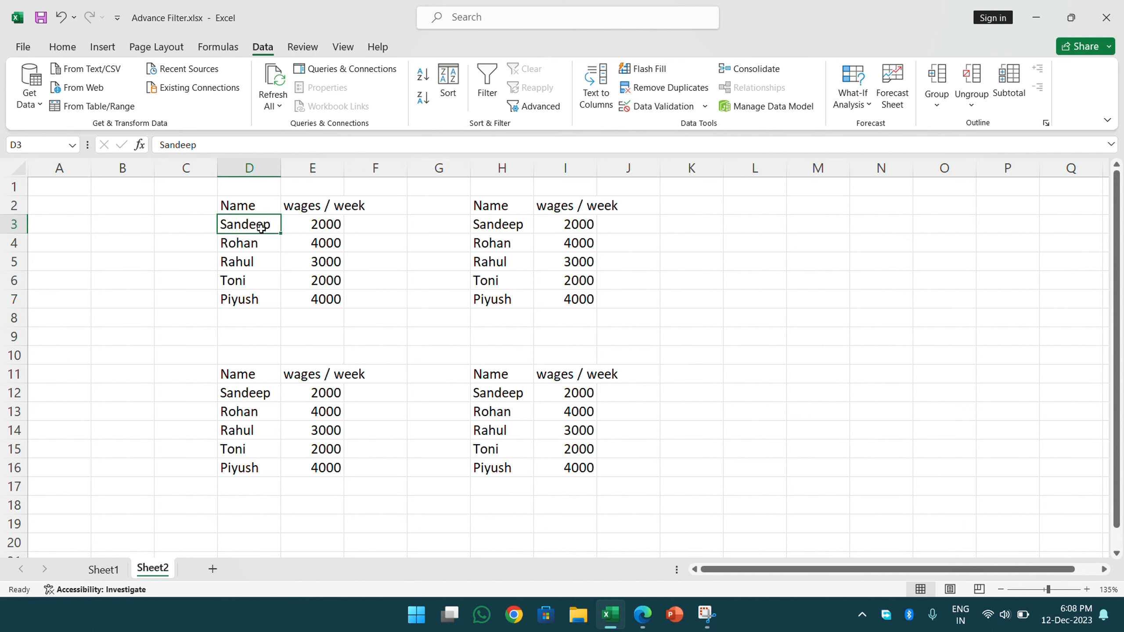
click(308, 227)
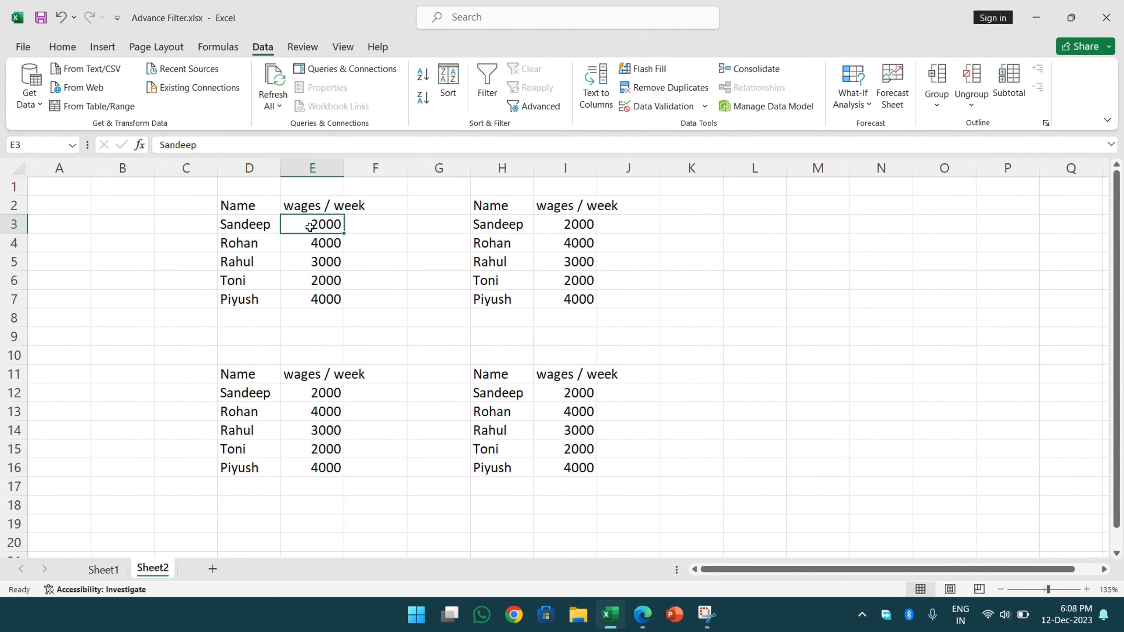
click(572, 228)
key(Return)
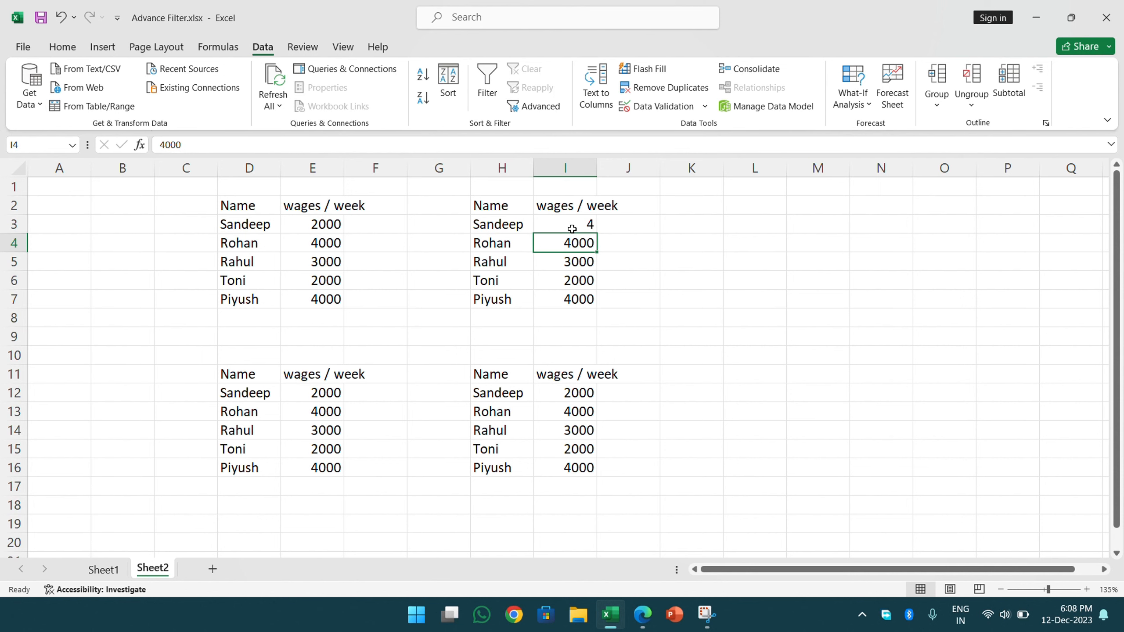
click(572, 228)
text(4000)
key(Return)
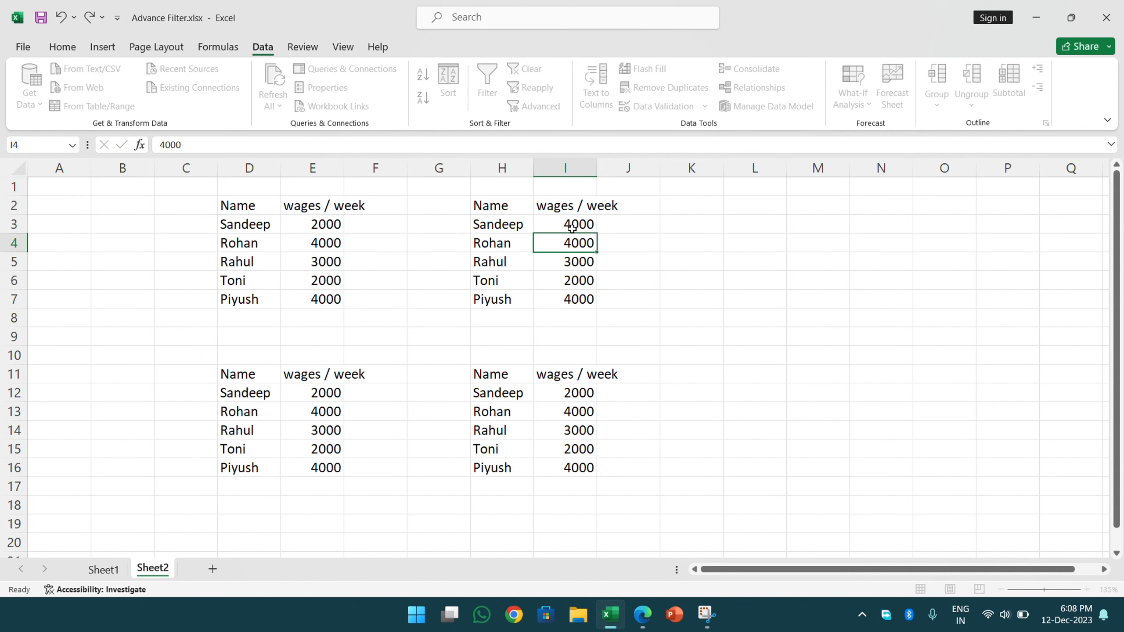
Step: Set the weekly wages in I4:I7 to 2000, 2000, 8000 and 2000
text(2000)
key(Return)
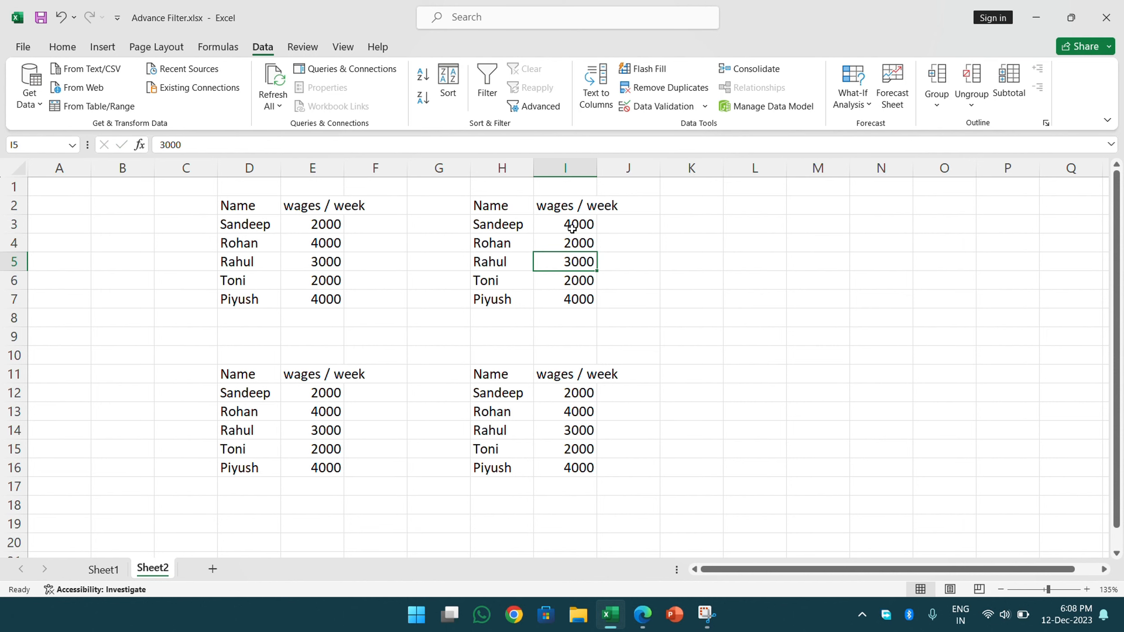
text(2000)
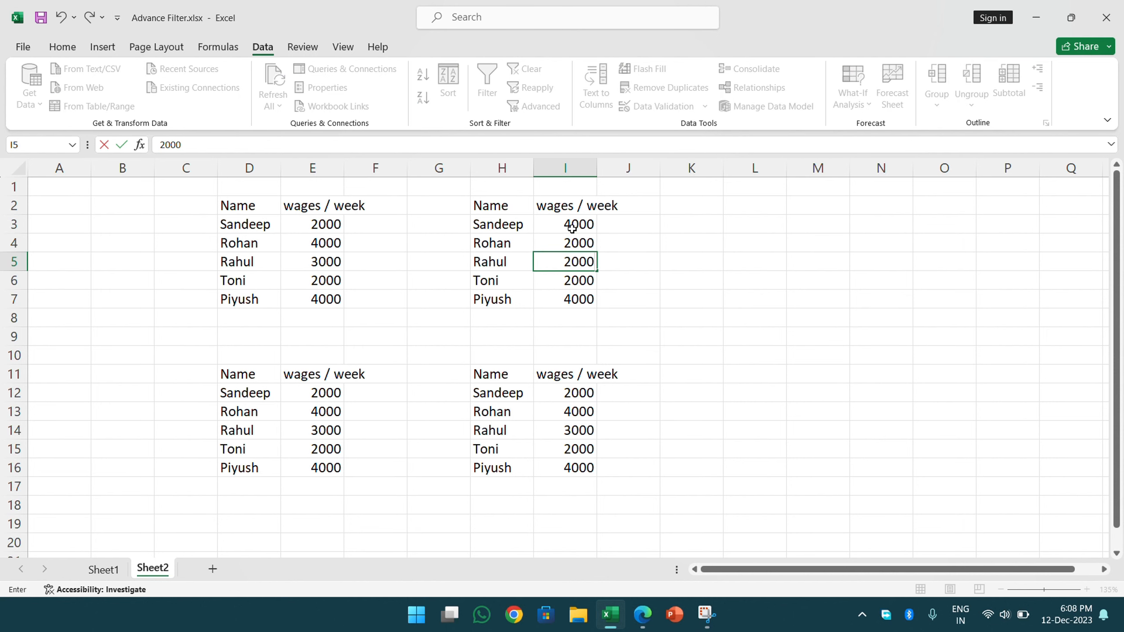
key(Return)
text(8000)
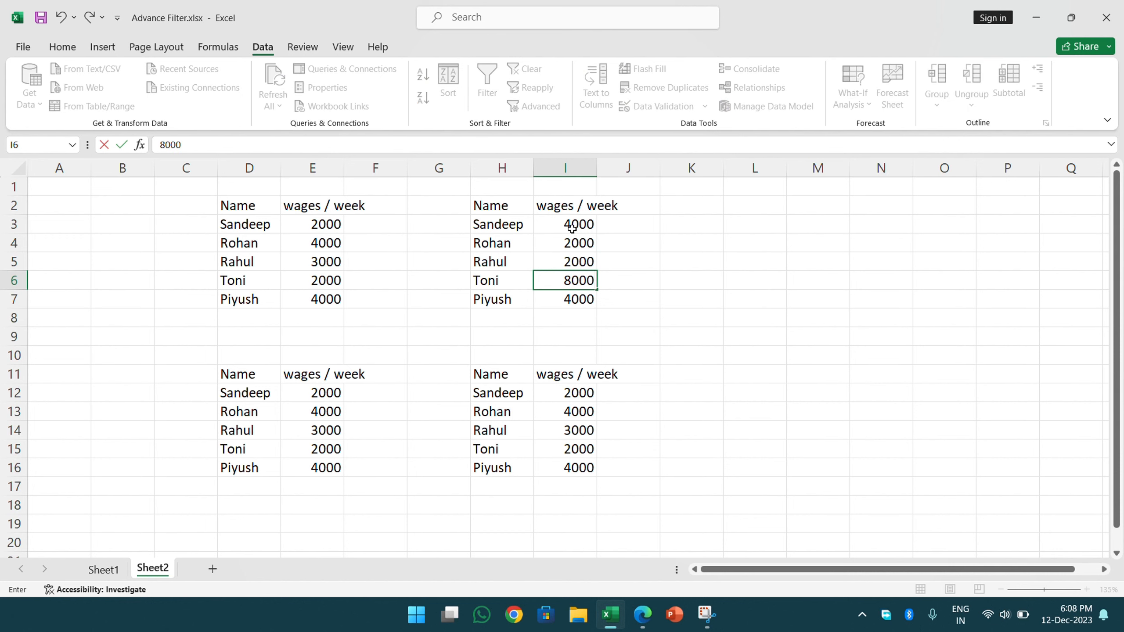
key(Return)
text(2000)
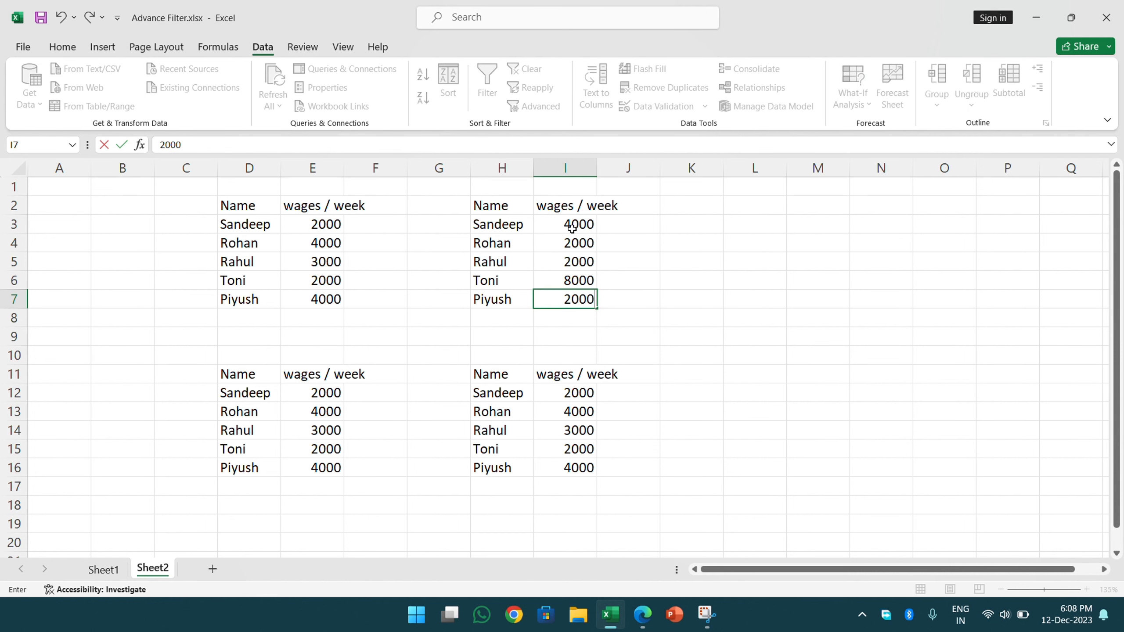
key(Return)
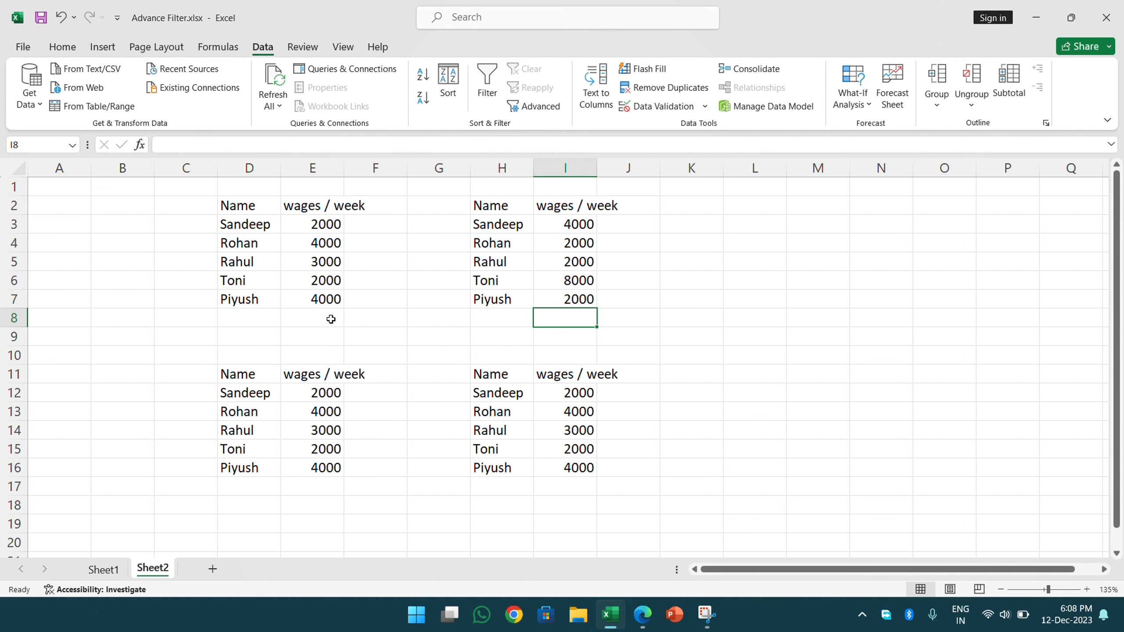
Step: Set the weekly wages in E12:E15 to 1000, 2000, 1000 and 3000
click(317, 392)
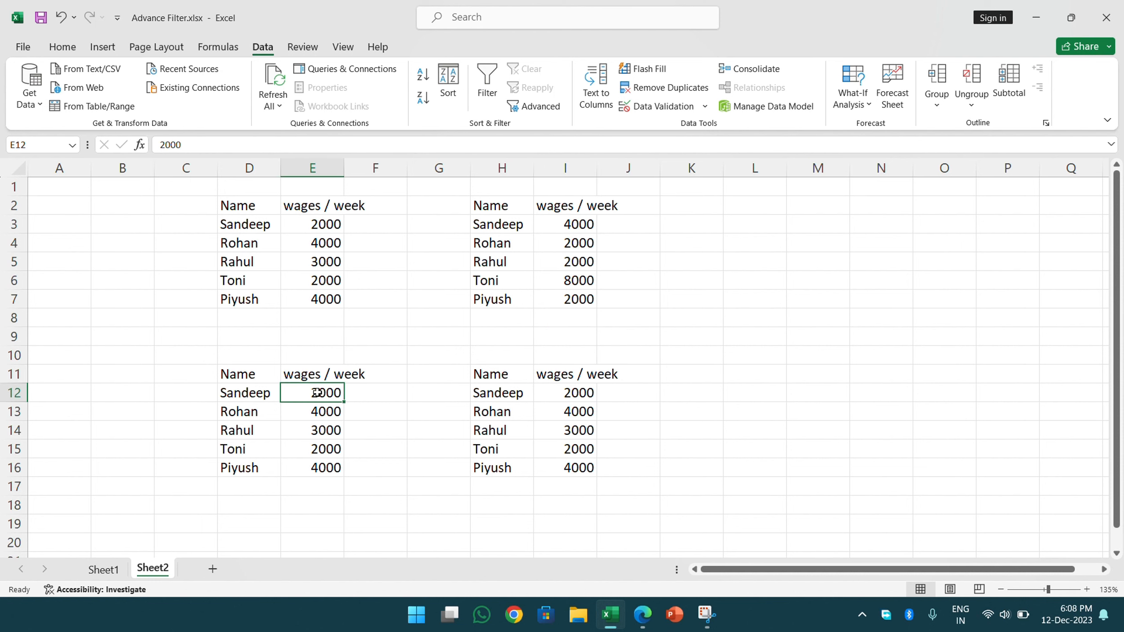
text(1000)
key(Return)
text(2)
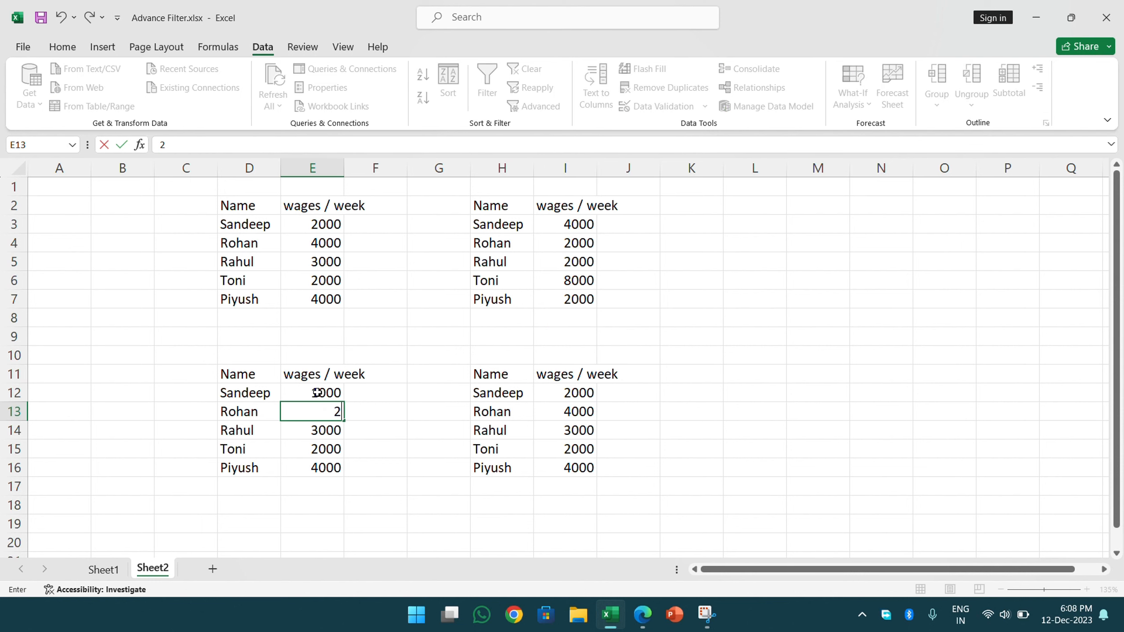
text(000)
key(Return)
text(1000)
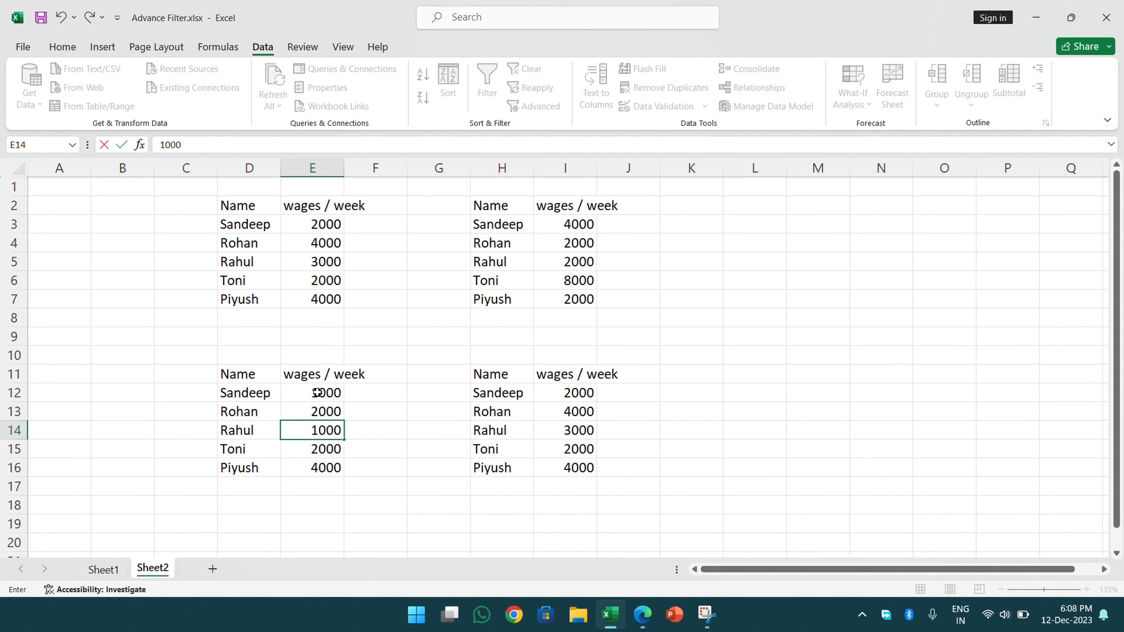
key(Return)
text(3000)
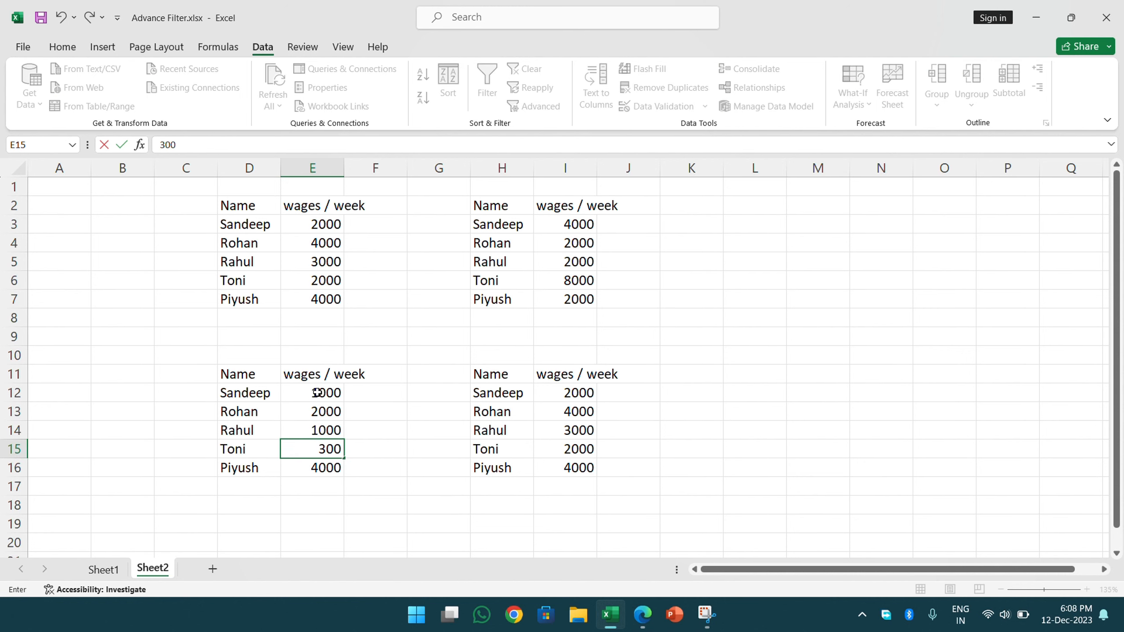
key(Return)
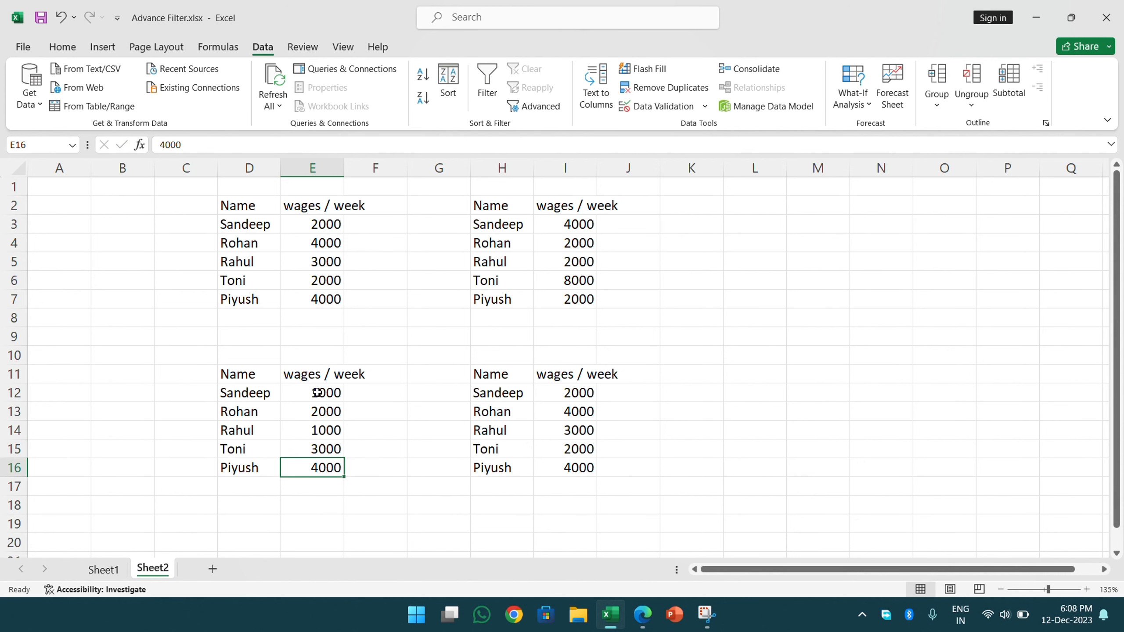
Step: Set the weekly wages in I14:I16 to 4000, 2000 and 2000
click(578, 428)
text(4000)
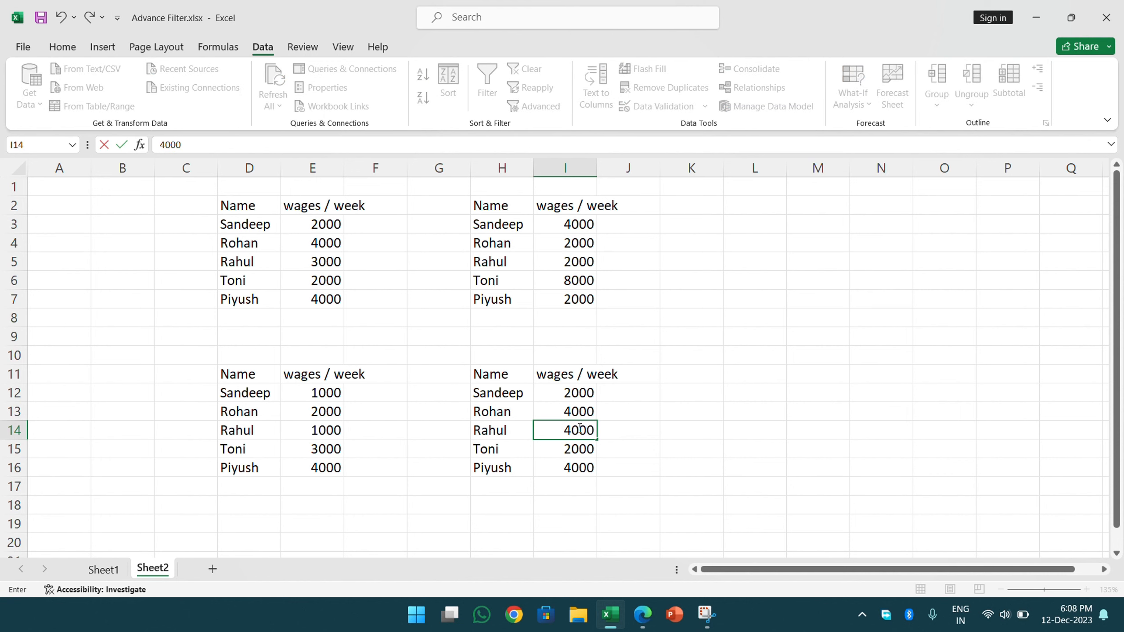
key(Return)
text(2000)
key(Return)
text(2000)
key(Return)
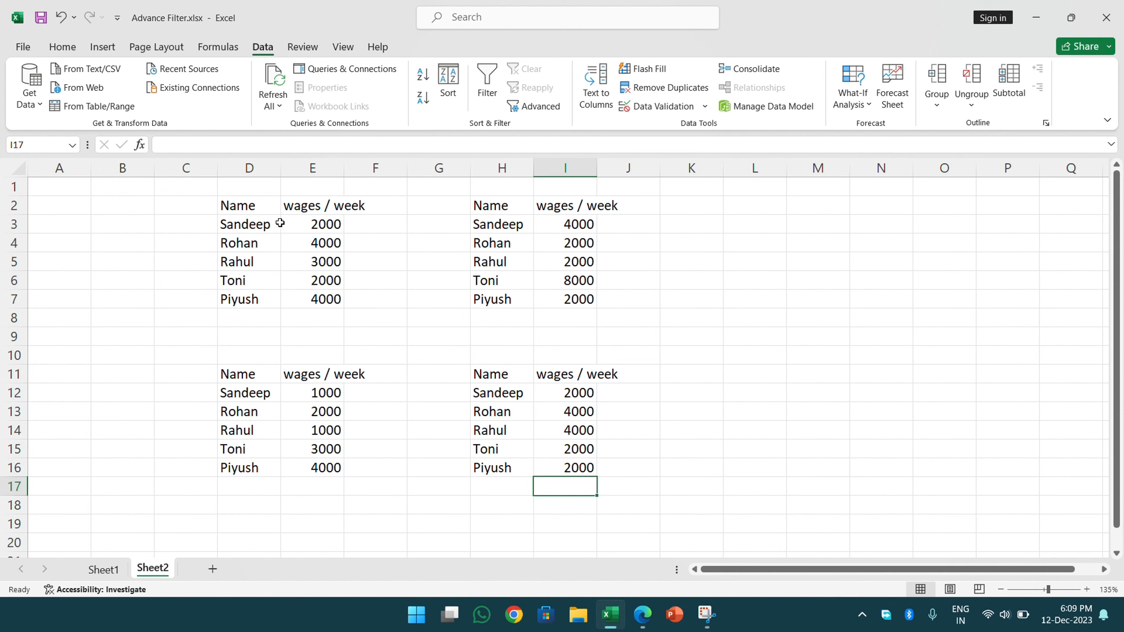
click(538, 224)
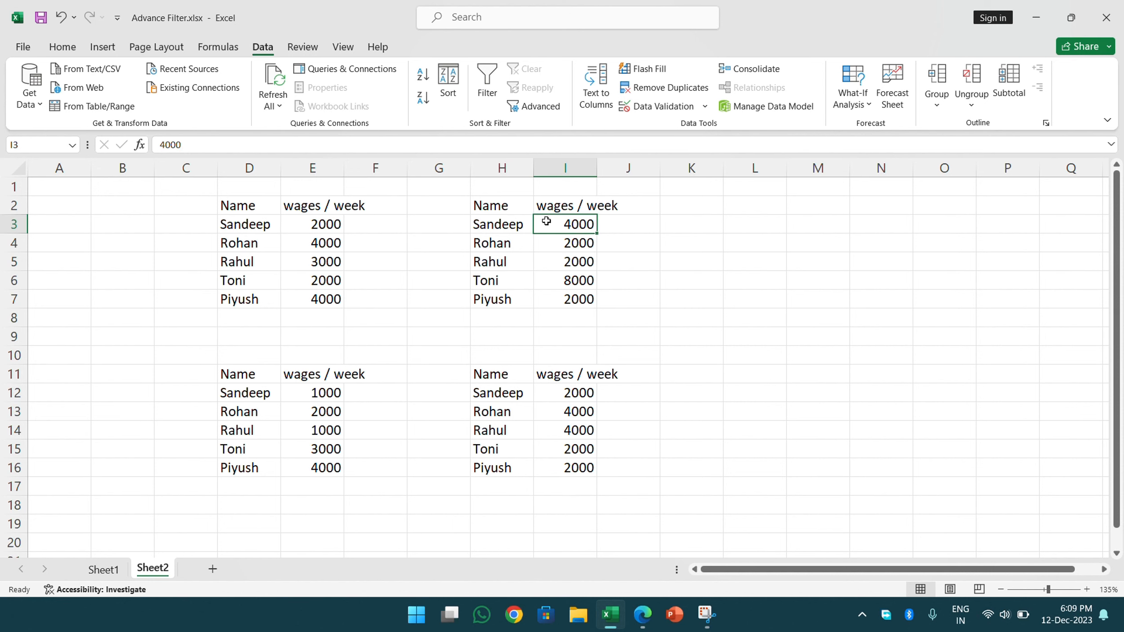
click(296, 397)
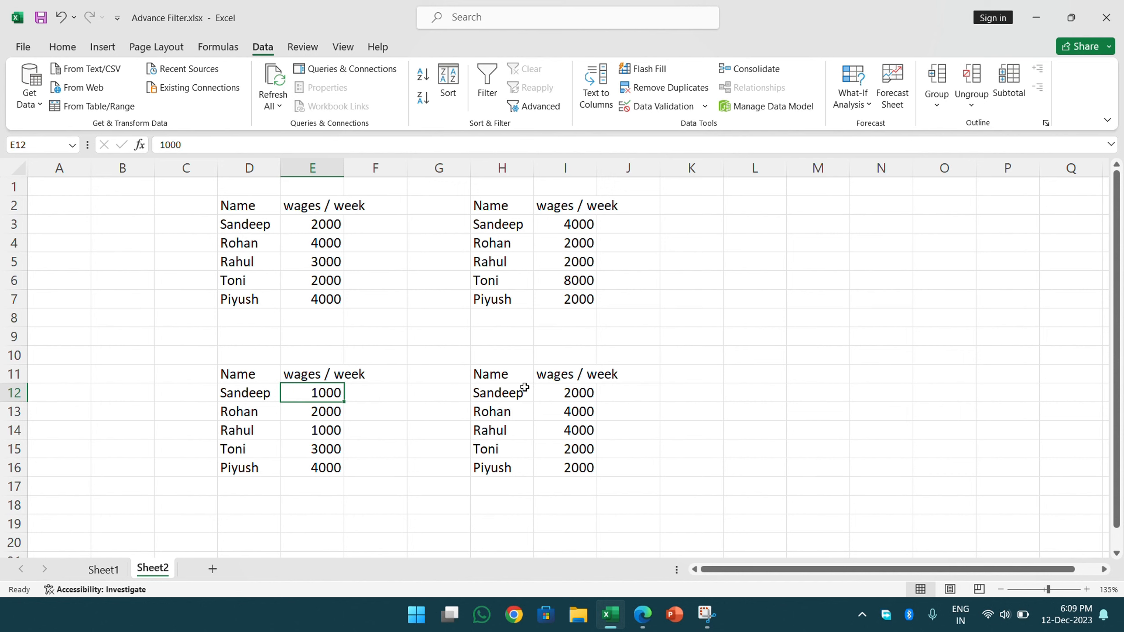
click(545, 393)
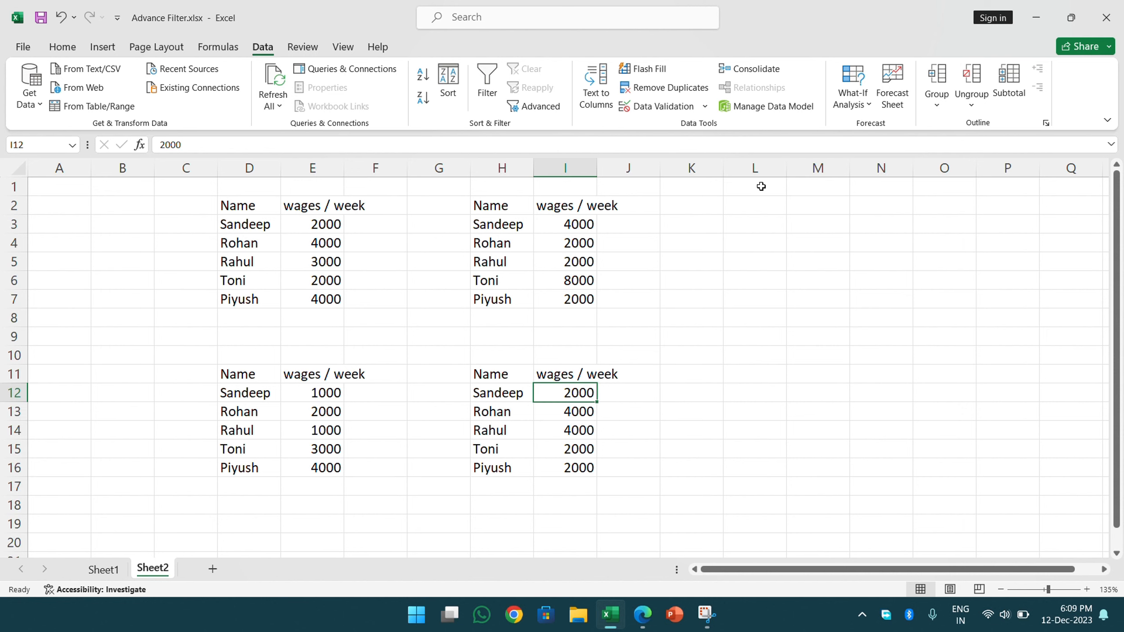
drag(270, 206, 329, 299)
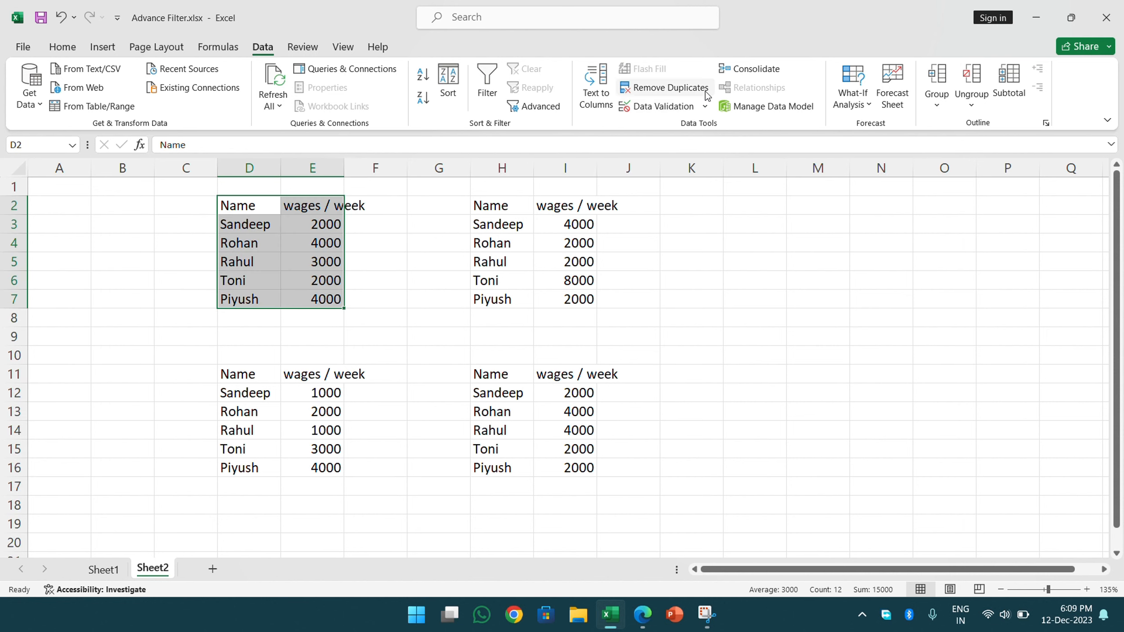
click(748, 69)
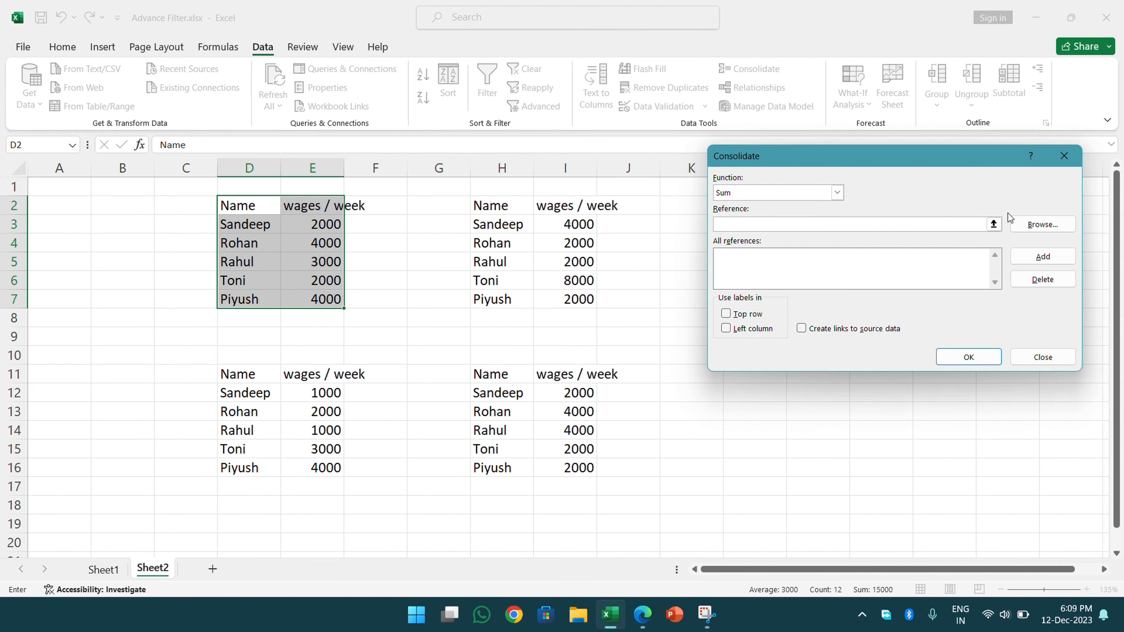
click(347, 223)
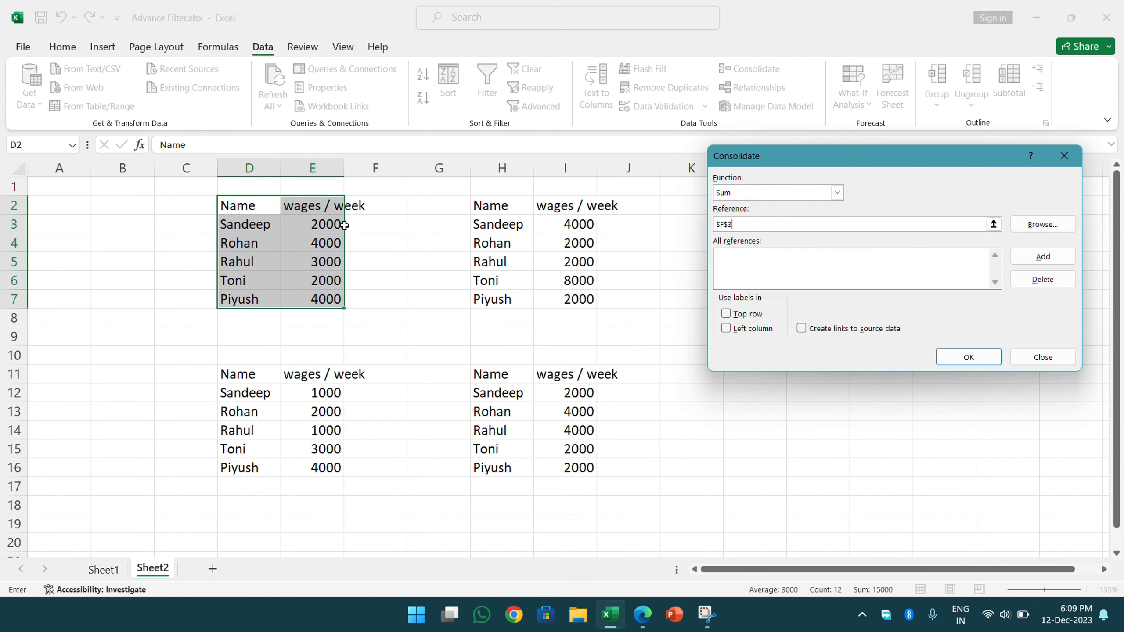
key(Escape)
click(426, 227)
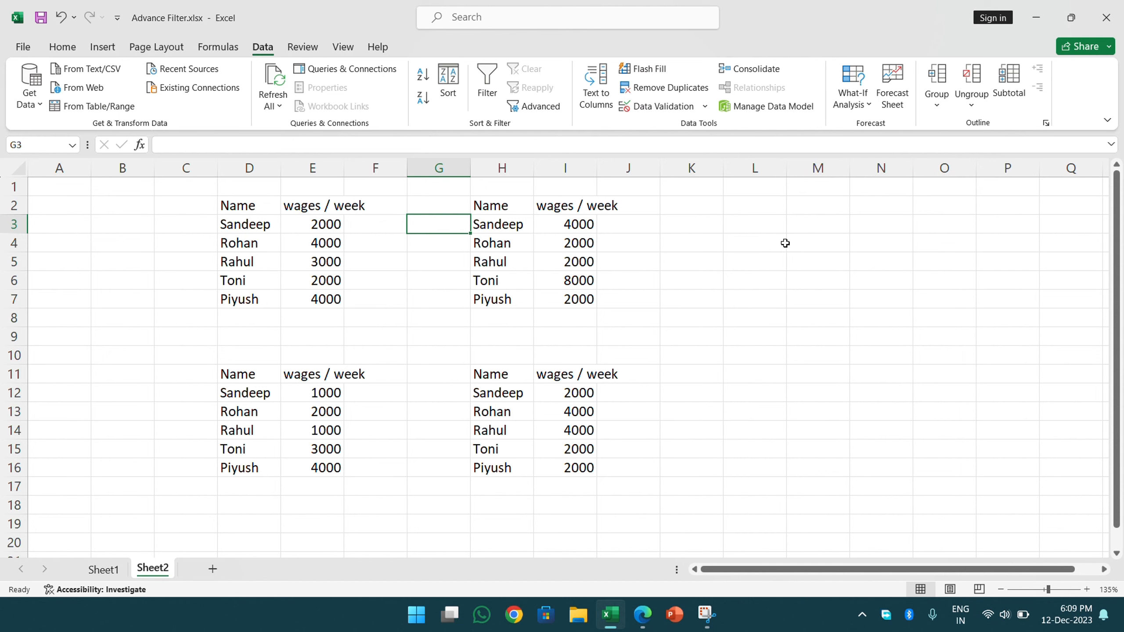
Step: Start a Sum consolidation at cell L4 and add D2:E7, H2:I7, D11:E16 and H11:I16 as references
click(763, 241)
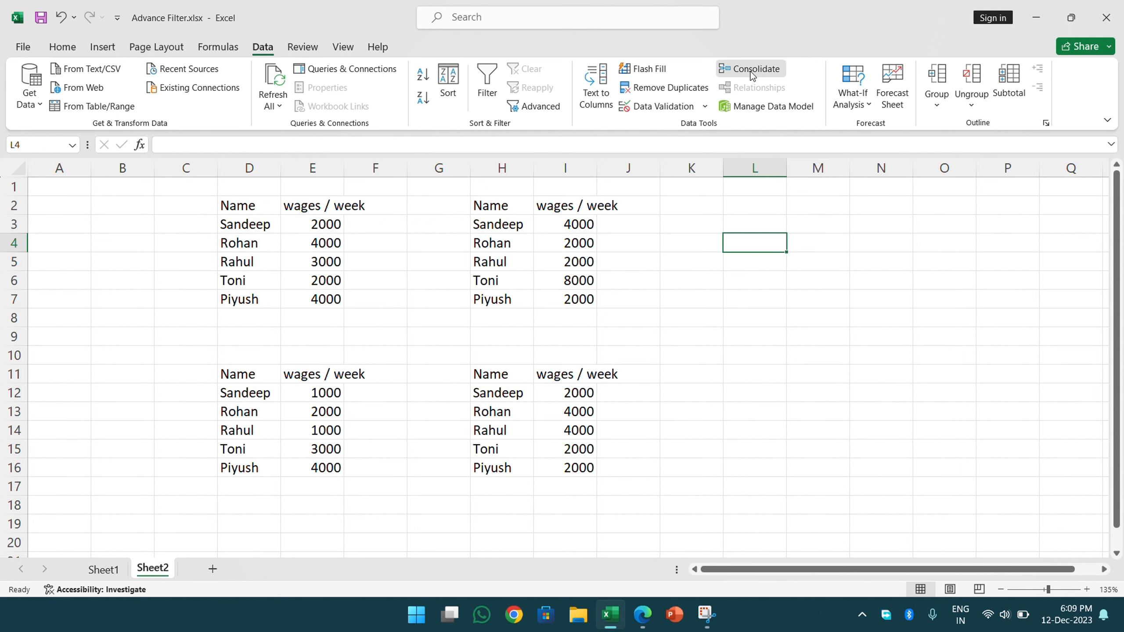
click(752, 76)
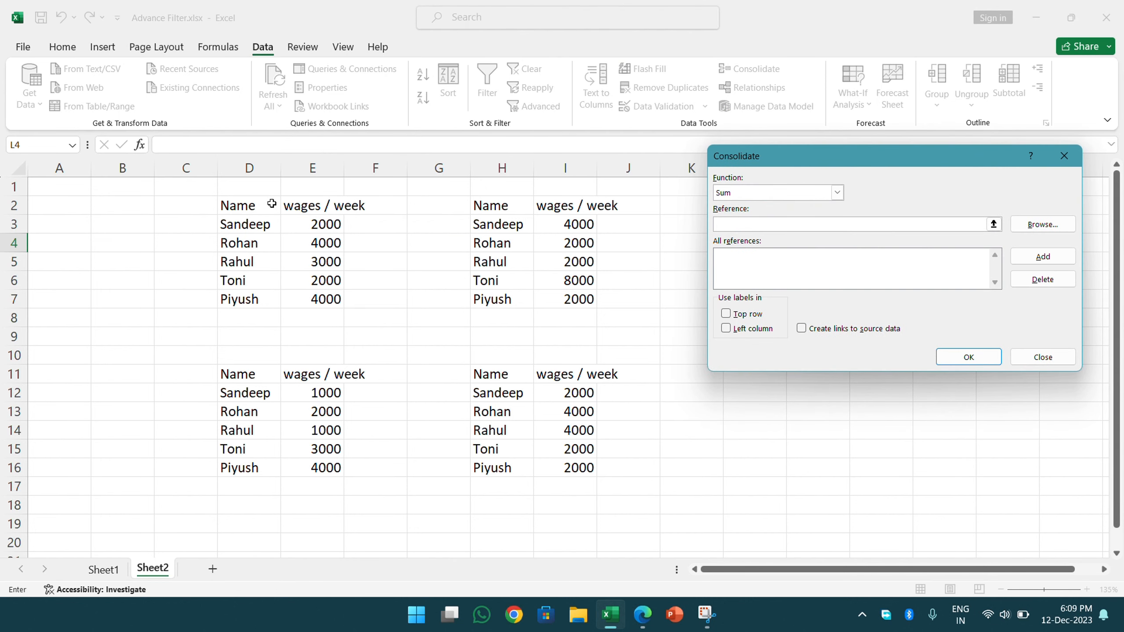
drag(271, 204, 339, 297)
click(1018, 257)
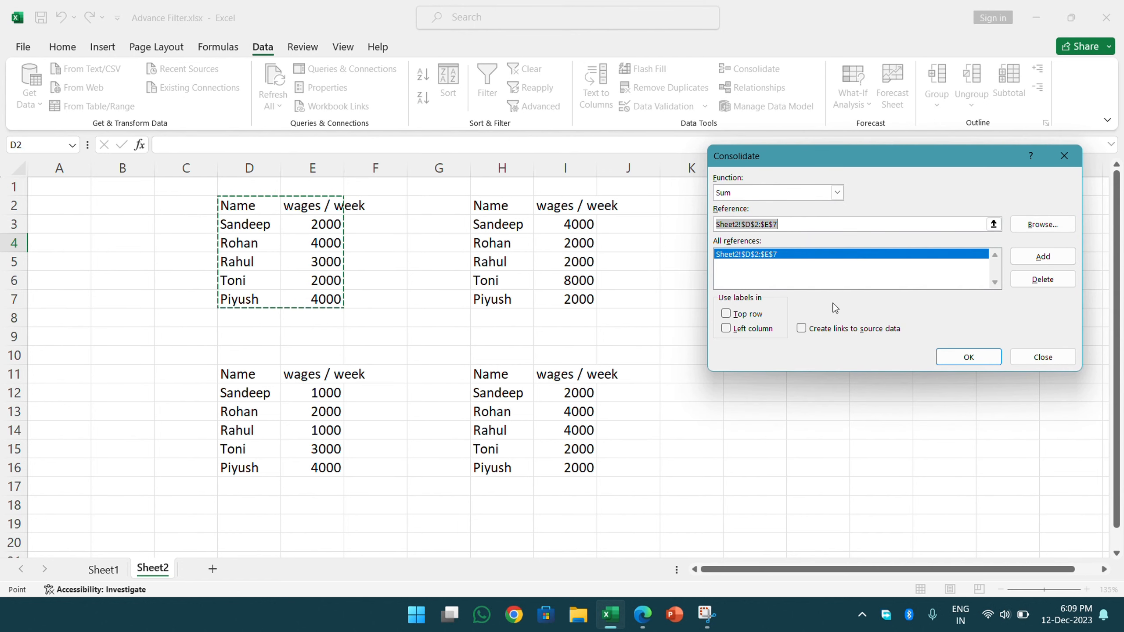
drag(485, 206, 571, 301)
click(1043, 257)
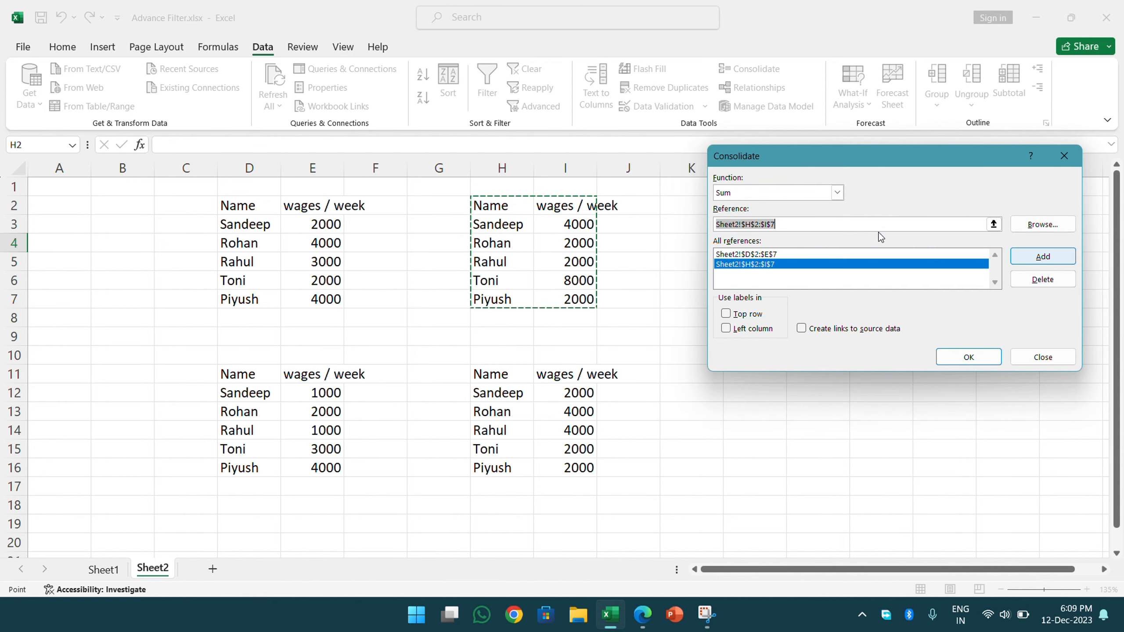
drag(259, 373, 317, 462)
click(1060, 258)
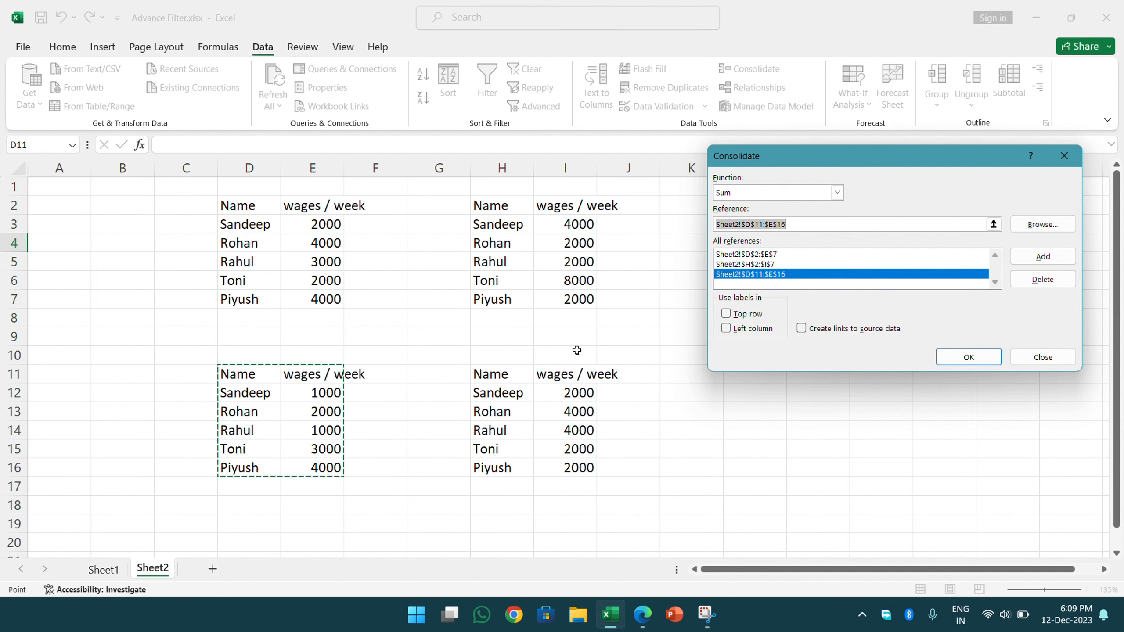
drag(500, 374, 578, 467)
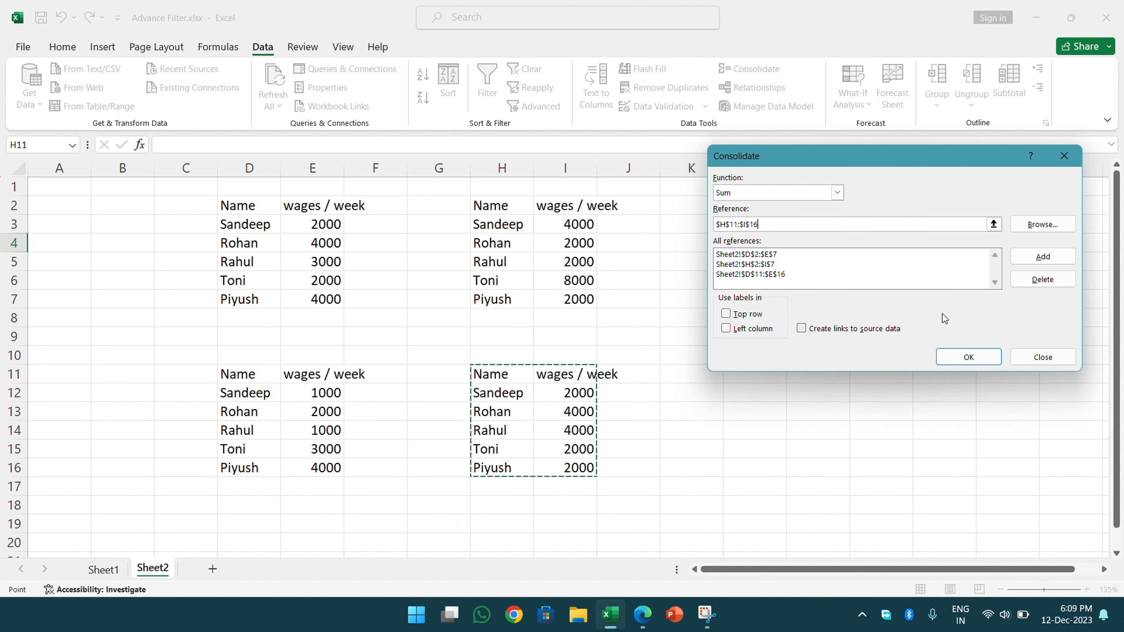
click(1043, 257)
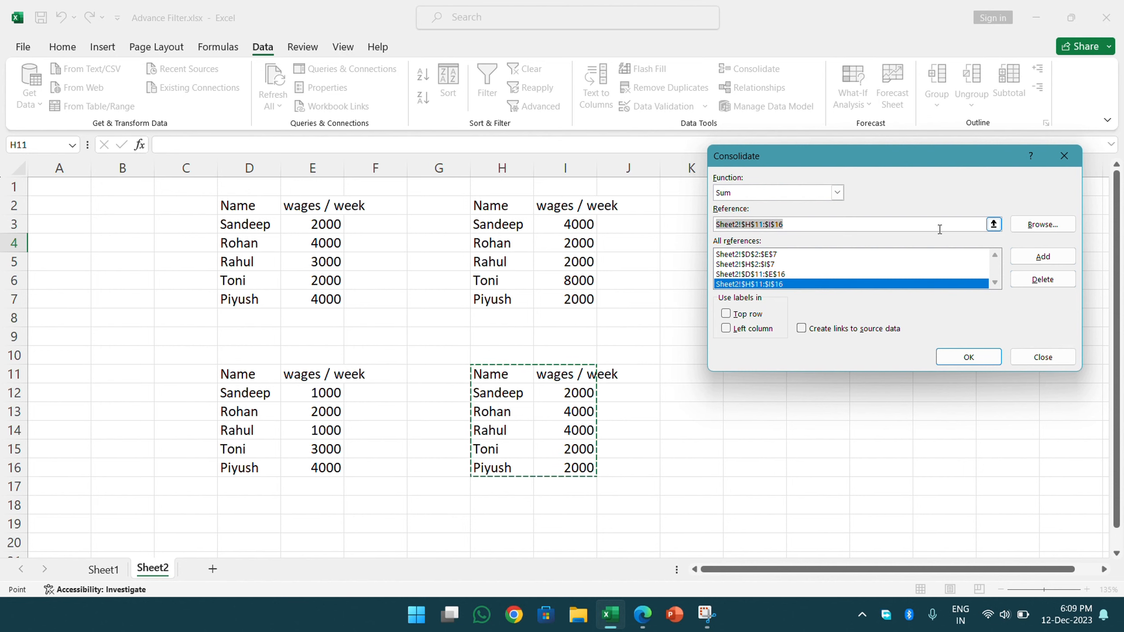
Step: Consolidate the four ranges using labels from the top row and left column
key(BackSpace)
drag(805, 158, 325, 225)
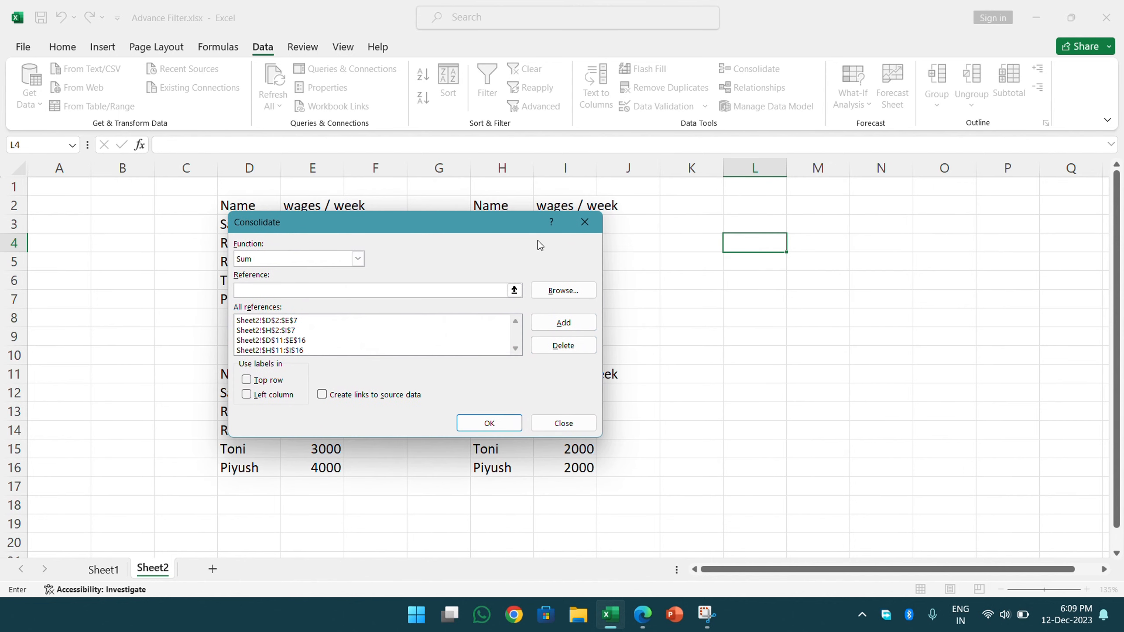
click(744, 263)
drag(324, 225, 324, 278)
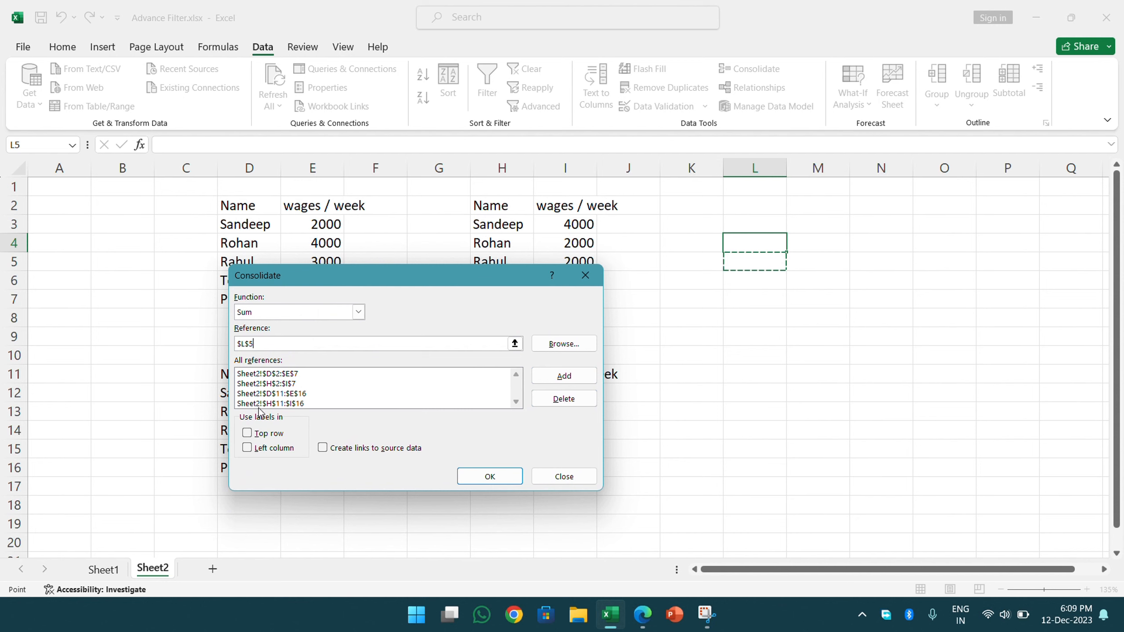
click(255, 433)
click(256, 449)
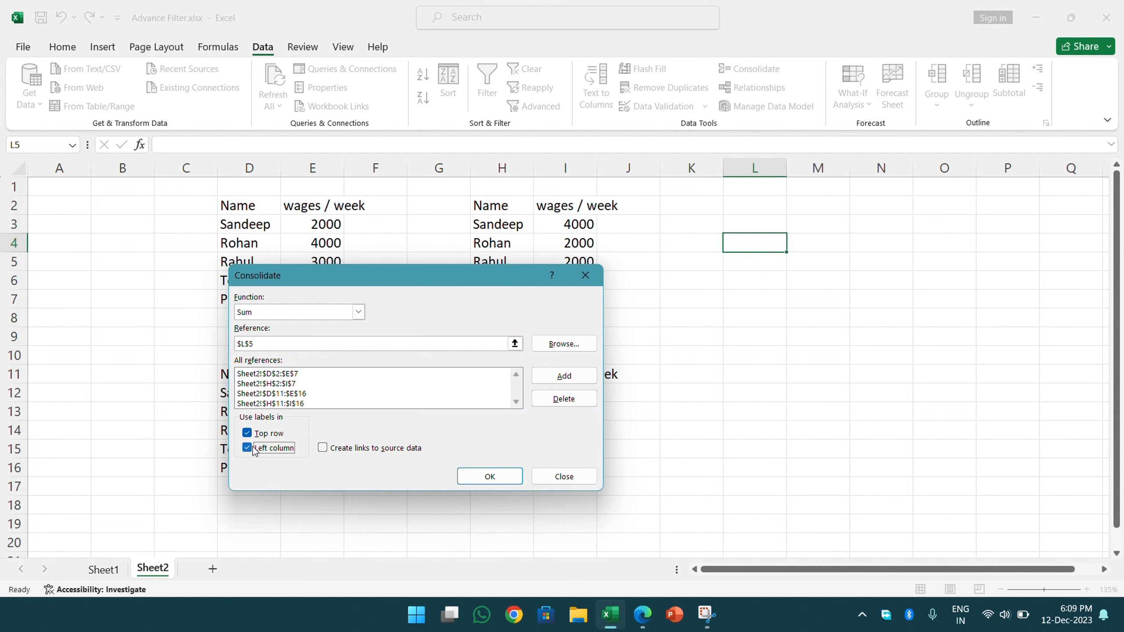
click(496, 477)
Step: Enter the header "Name" in cell L4 of the consolidated table
click(763, 246)
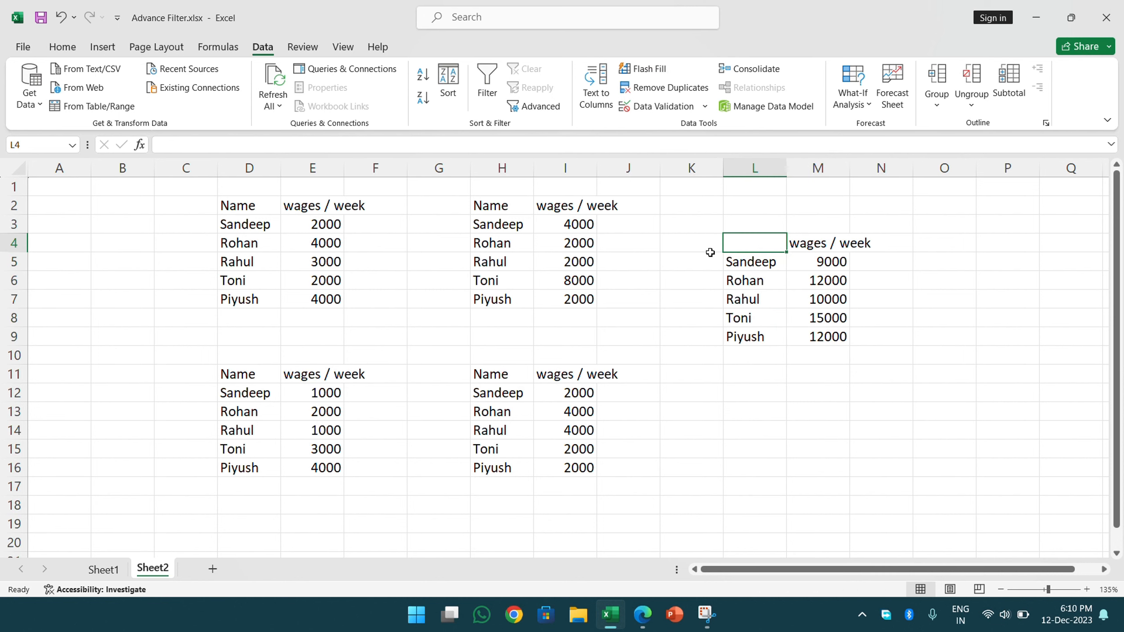
text(Name)
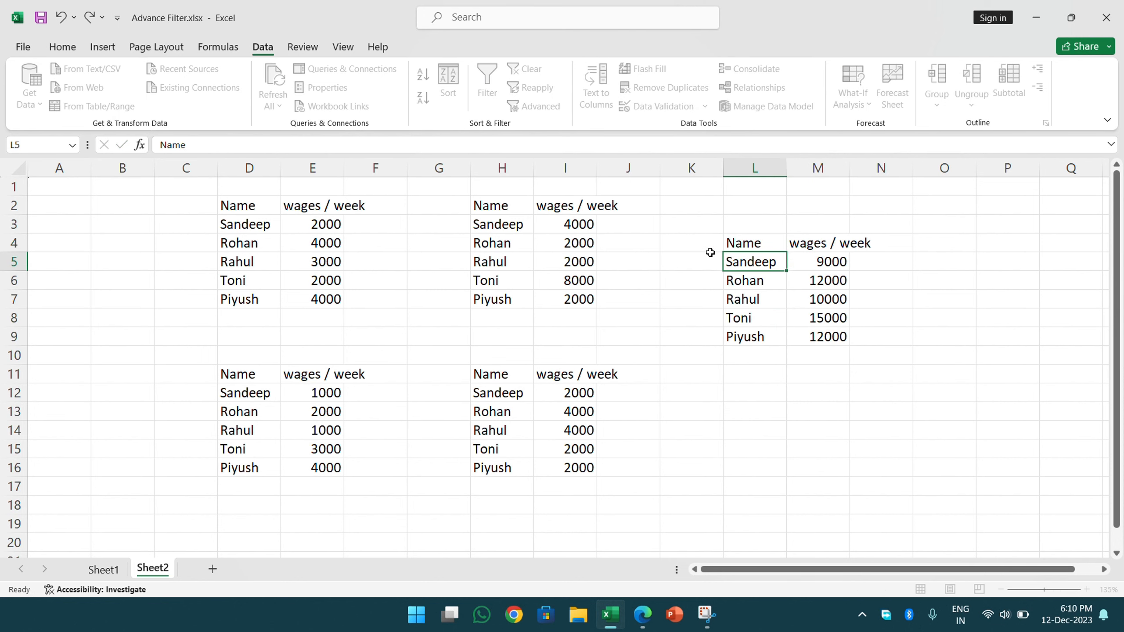
key(Return)
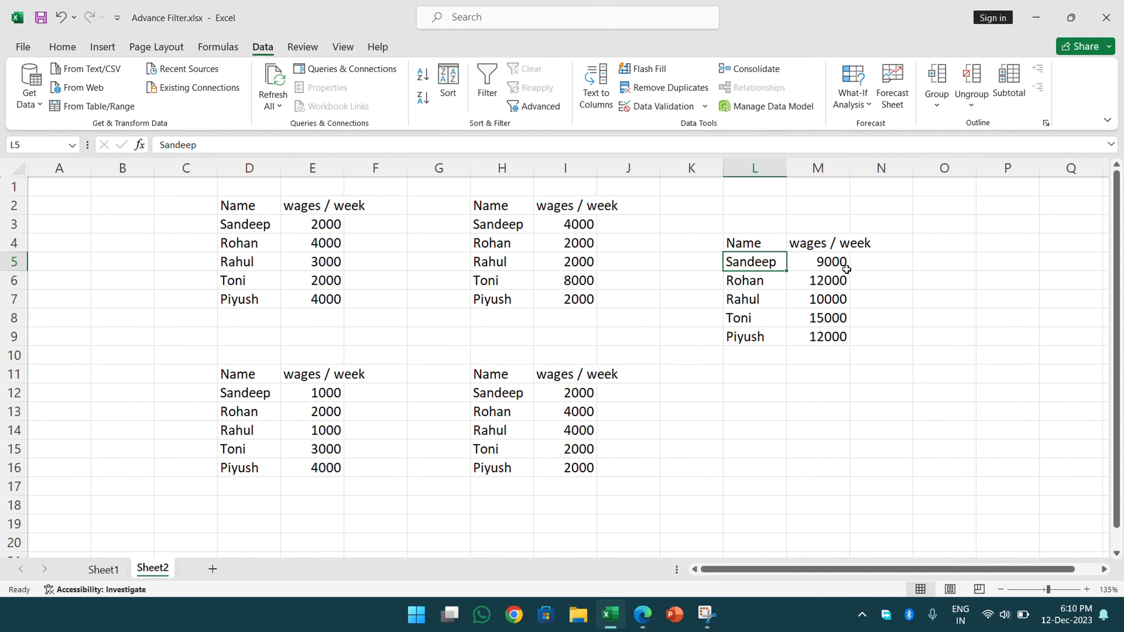
click(326, 226)
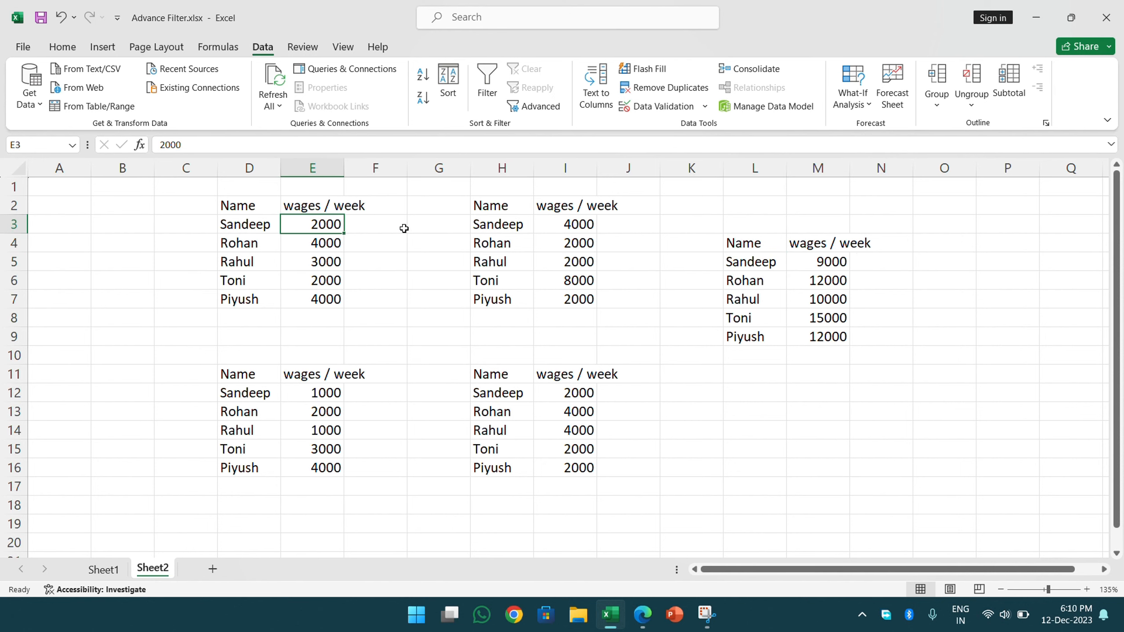
click(559, 218)
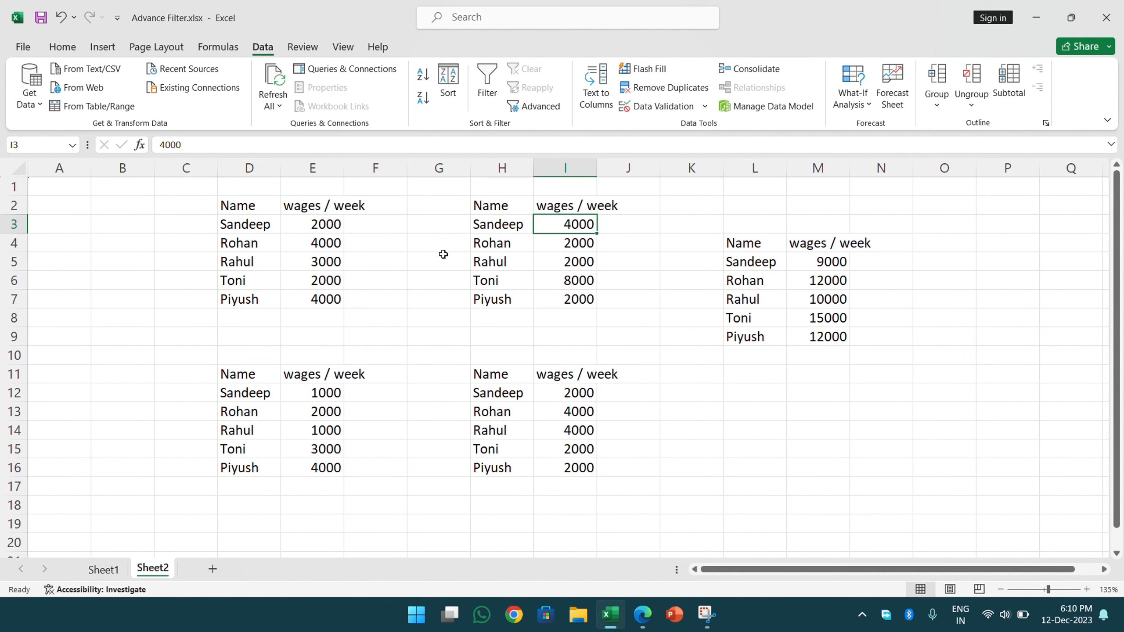
click(334, 394)
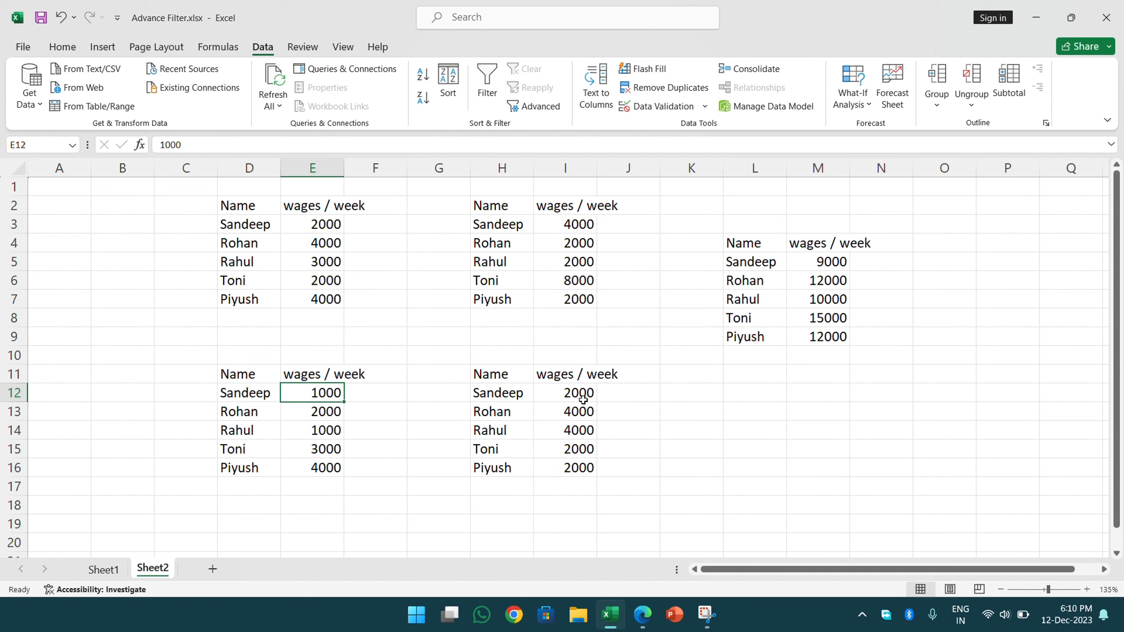
Step: Compare the second employee's weekly wage in each of the four source tables with the consolidated total in M6
click(326, 244)
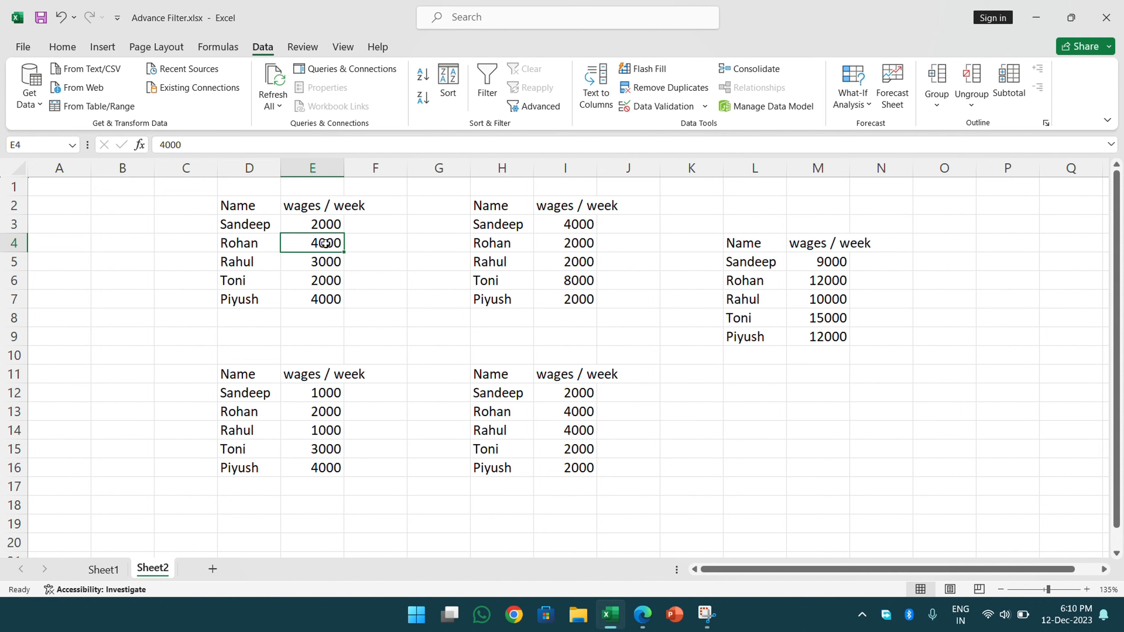
click(558, 240)
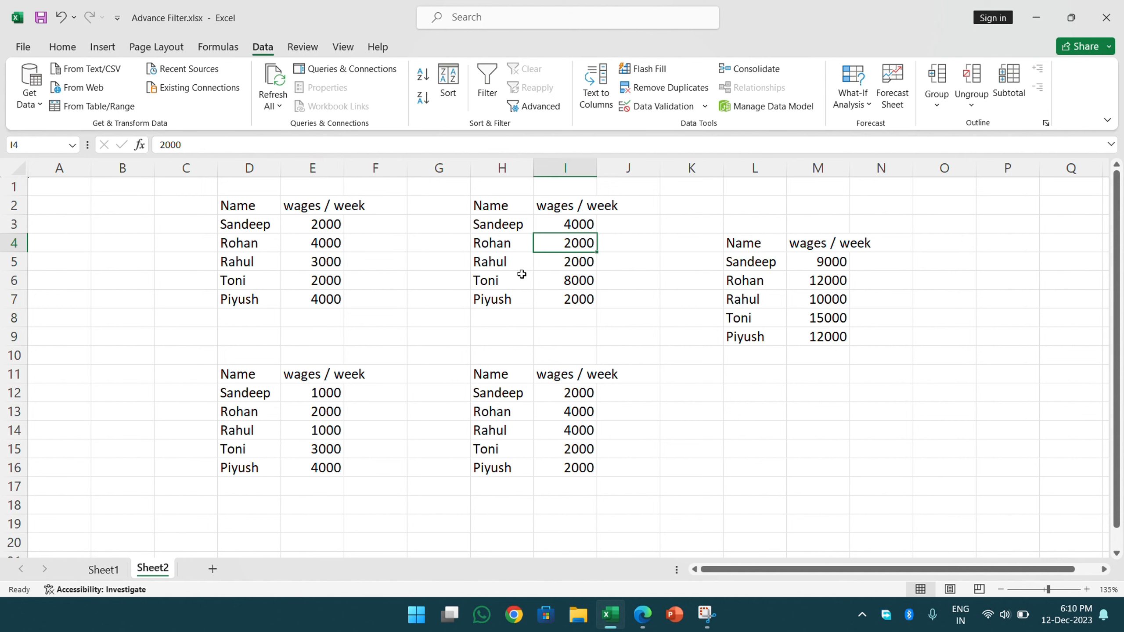
click(331, 415)
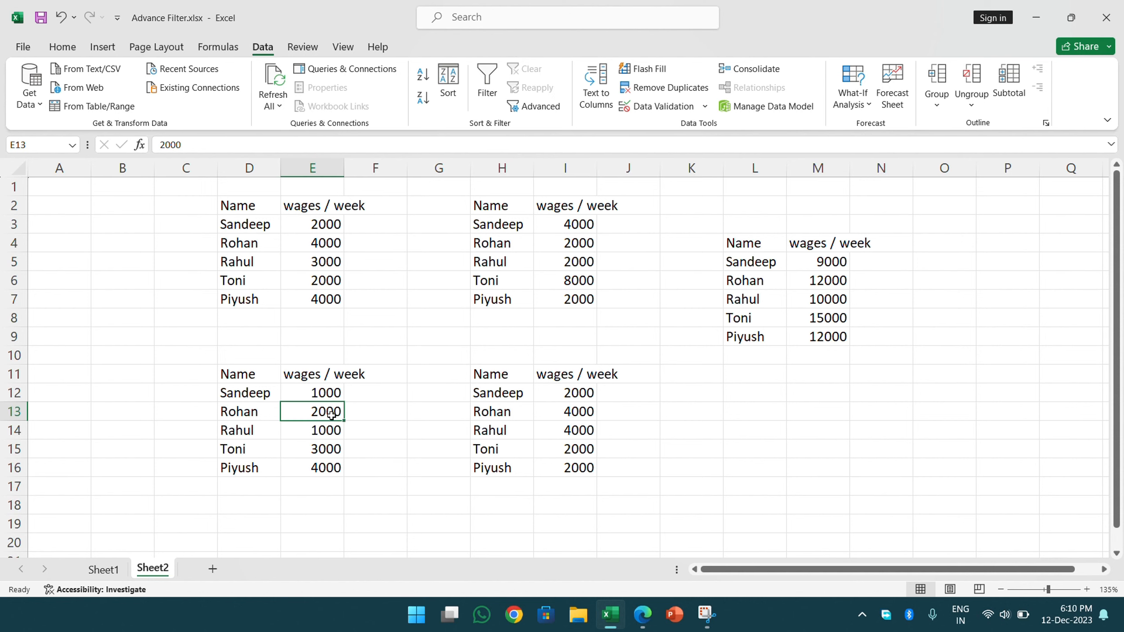
click(543, 412)
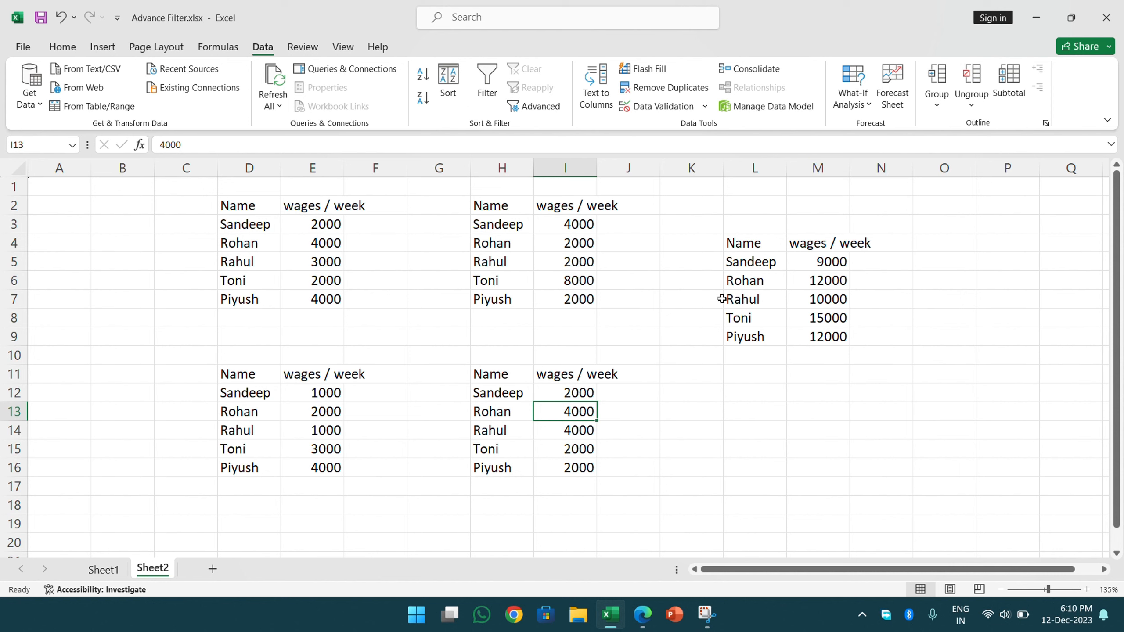
click(816, 283)
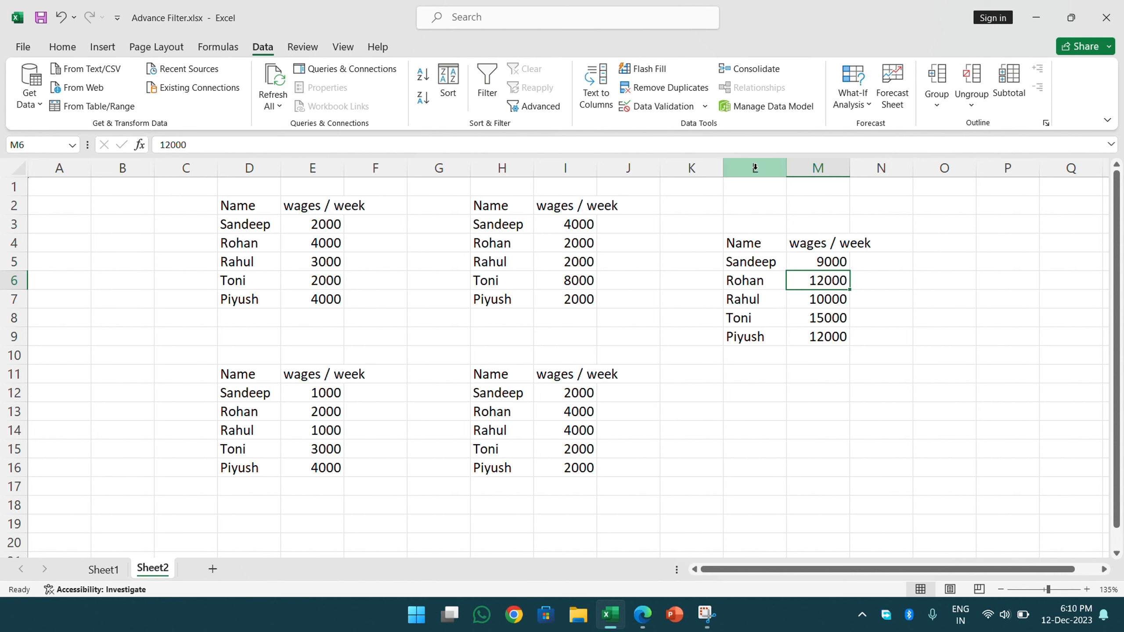
Step: Consolidate the already listed ranges at M6 with the Max function, keeping the top row and left column labels
click(743, 70)
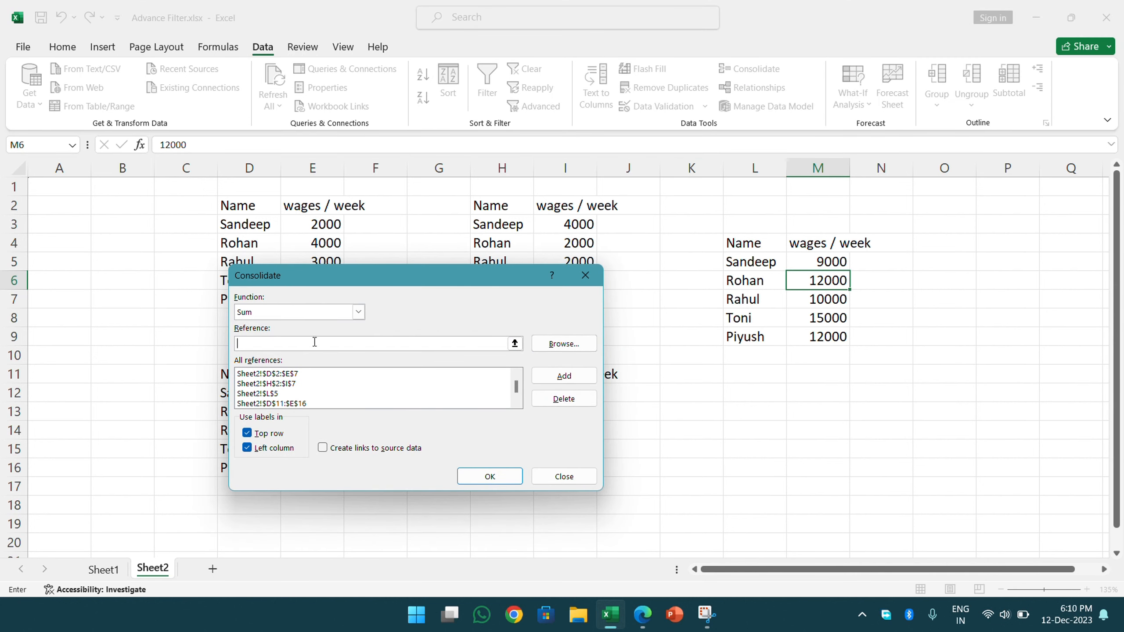
click(359, 312)
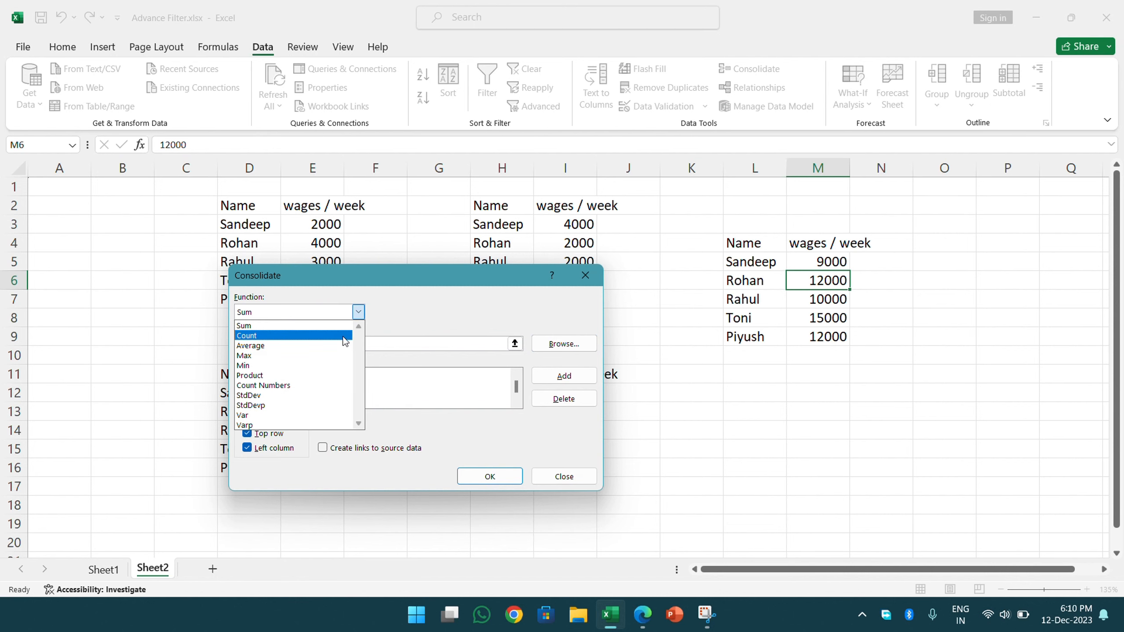
click(330, 356)
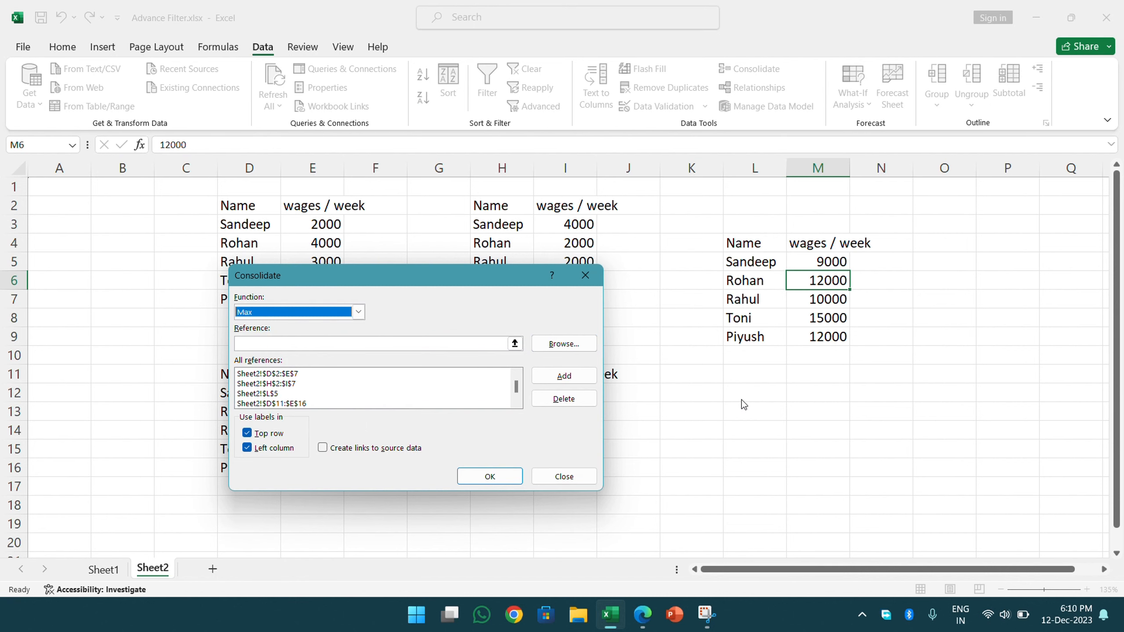
click(421, 344)
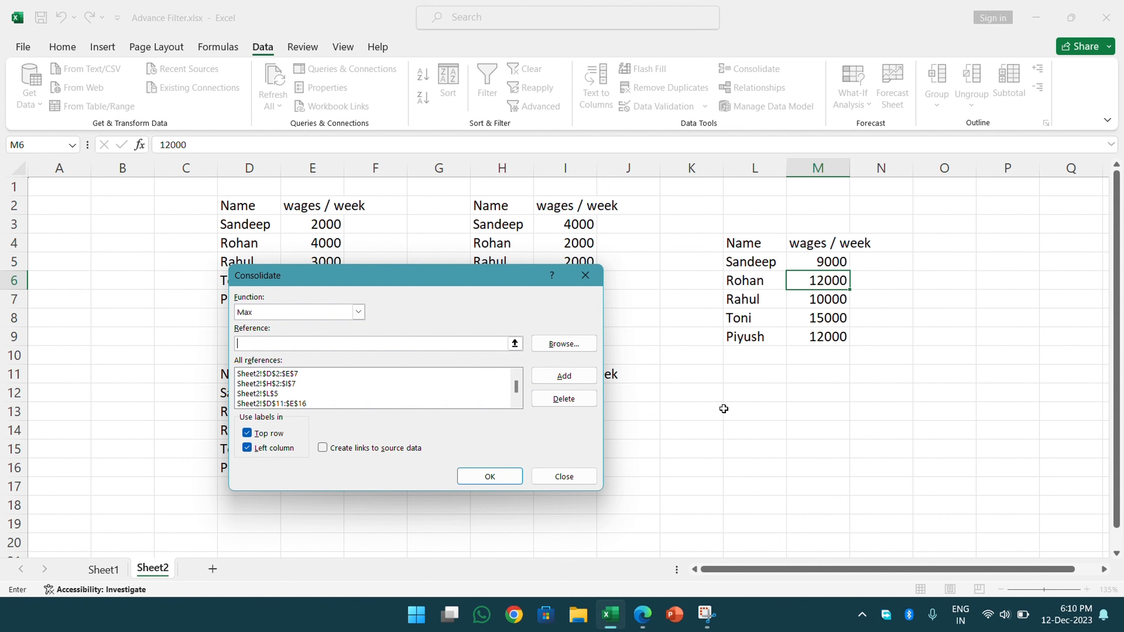
click(742, 396)
click(491, 477)
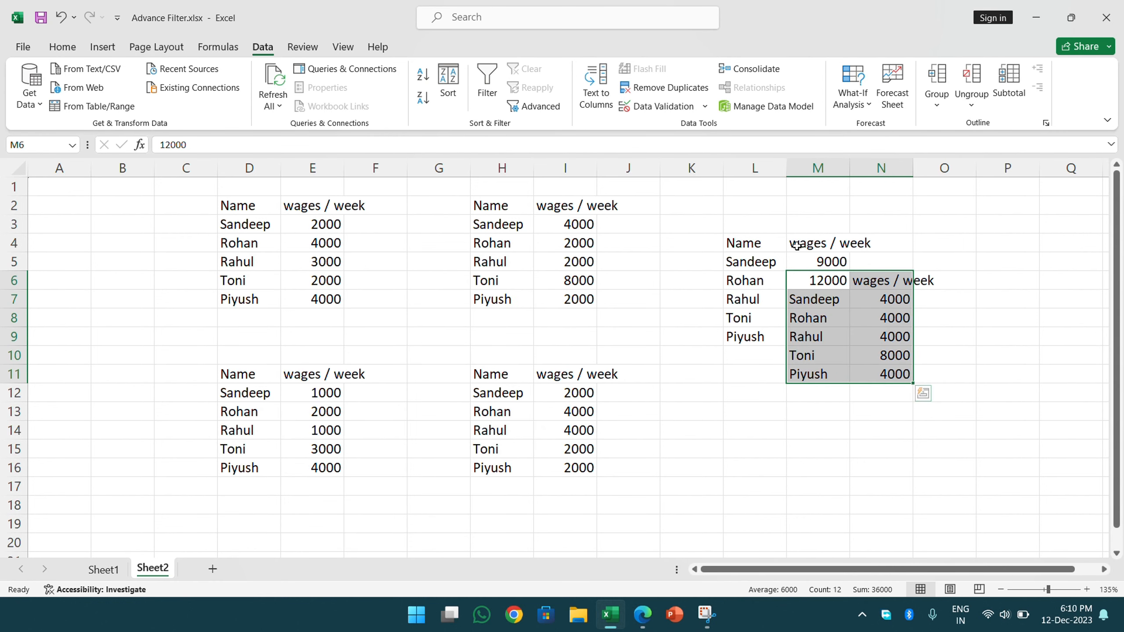
Step: Clear both overlapping consolidated tables from the range L2:N11
drag(748, 206, 898, 383)
key(Delete)
click(832, 382)
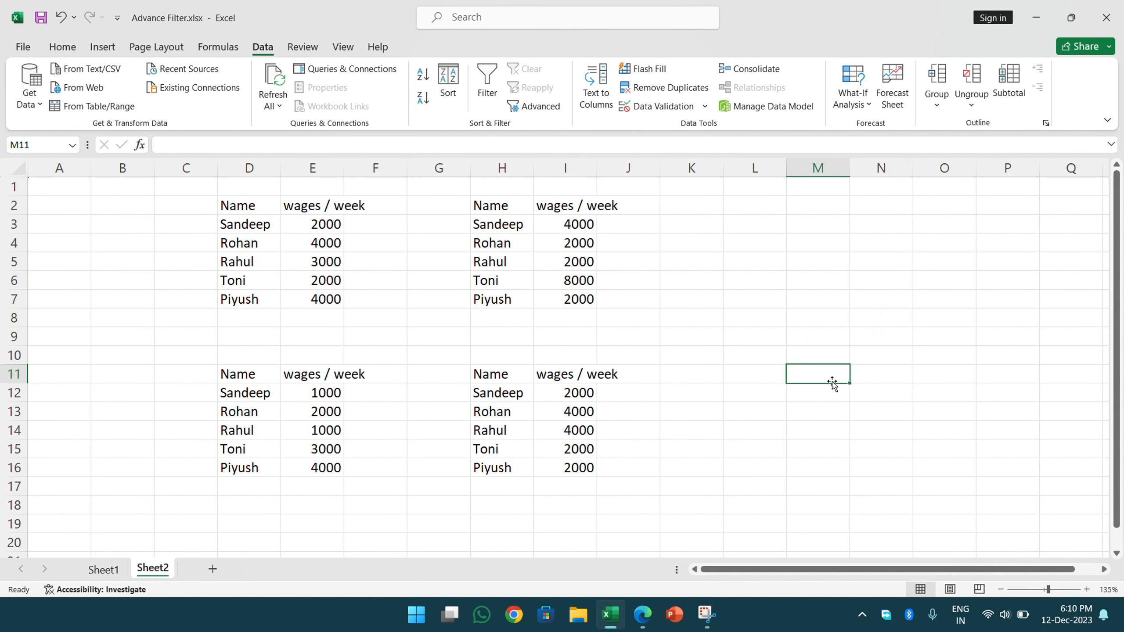
Step: Consolidate the listed wage ranges again with the Max function, placing the result at cell M11
click(764, 75)
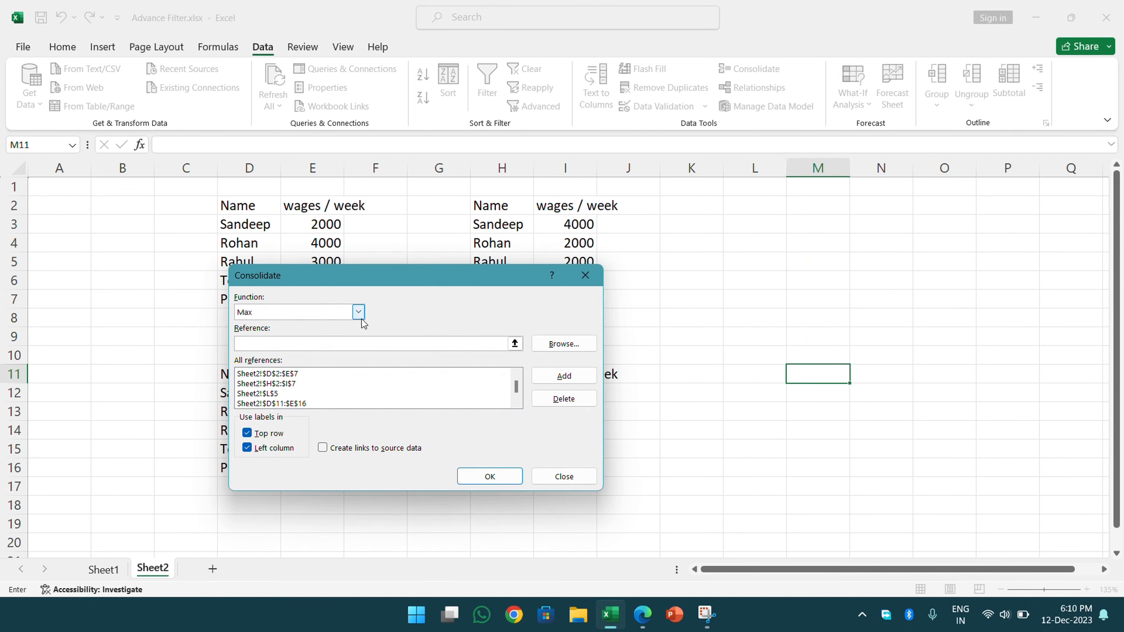
click(356, 342)
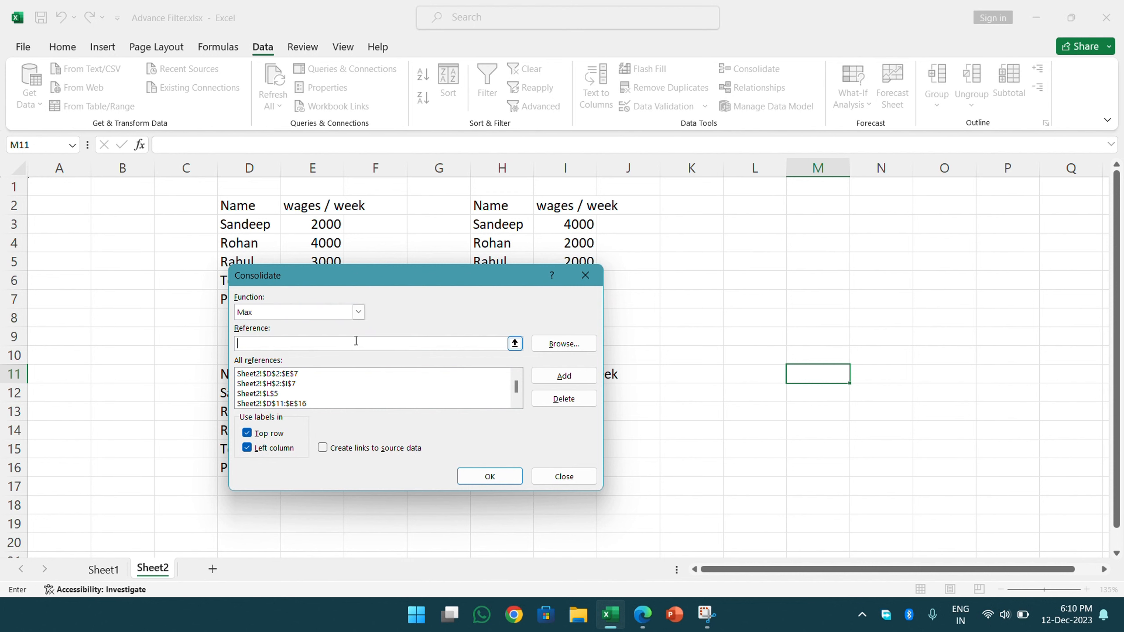
click(718, 227)
click(755, 241)
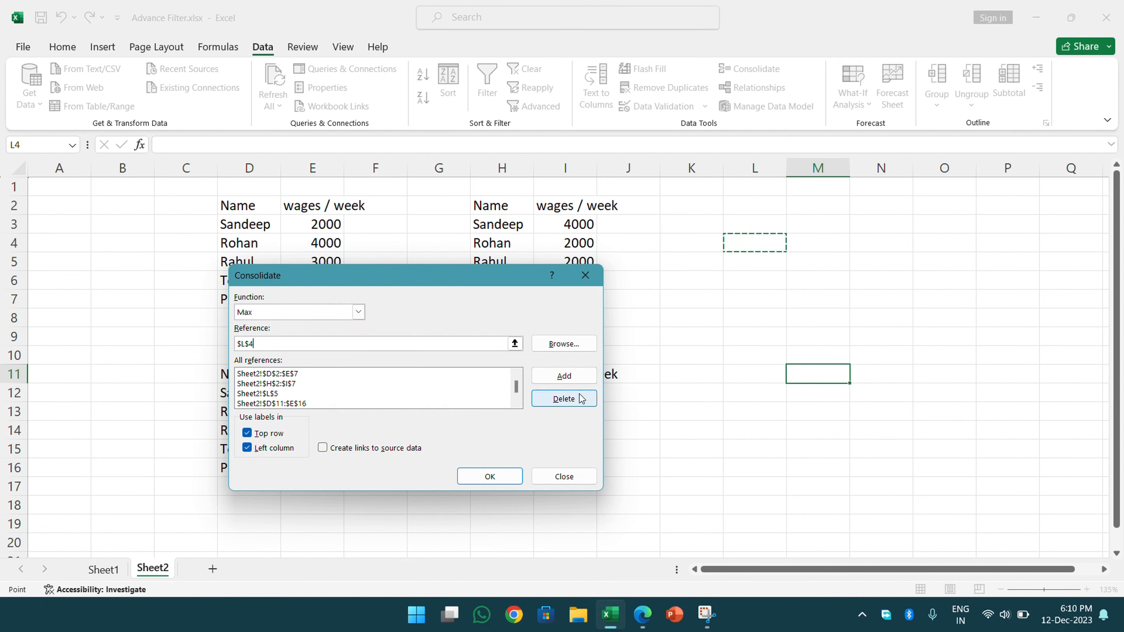
click(499, 475)
click(846, 301)
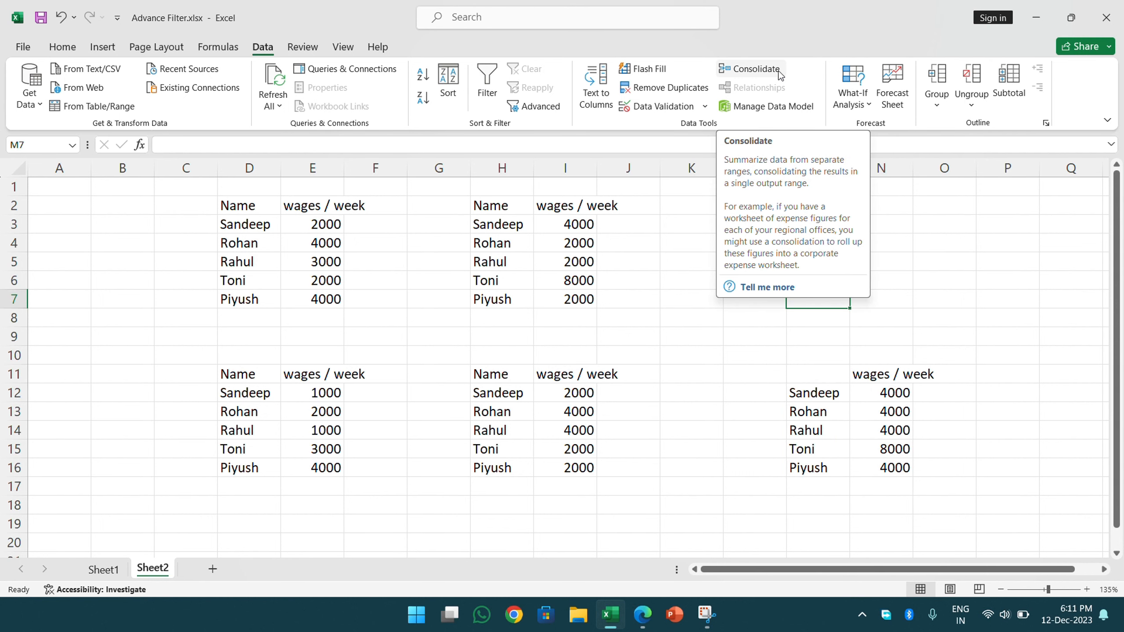
mouse_move(225, 202)
mouse_down()
mouse_move(526, 400)
mouse_move(575, 491)
mouse_up()
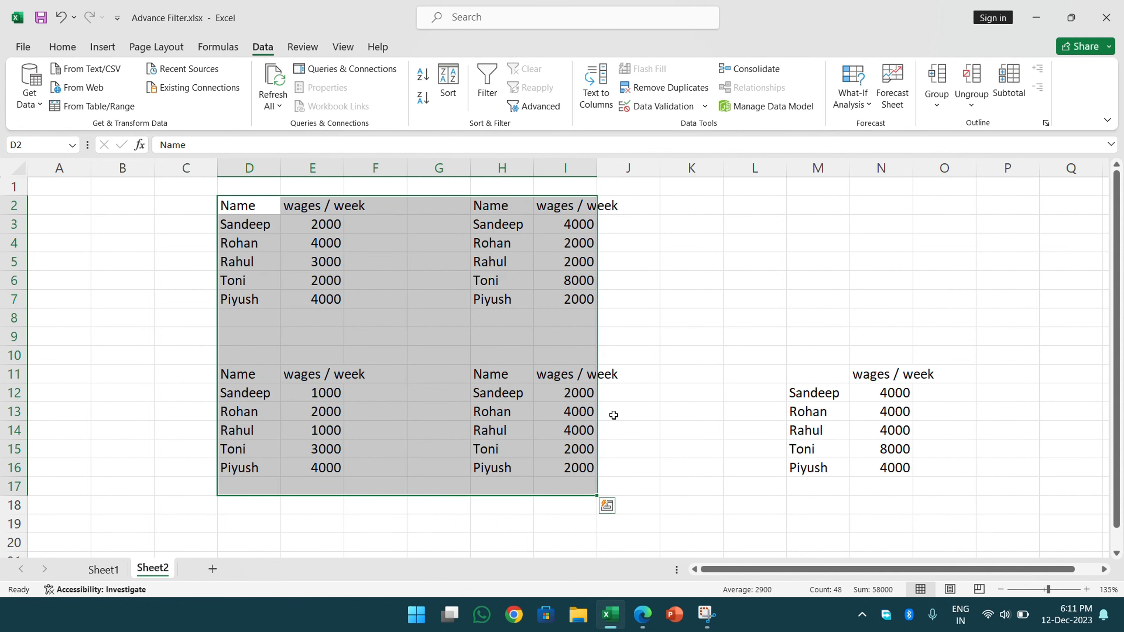
click(651, 335)
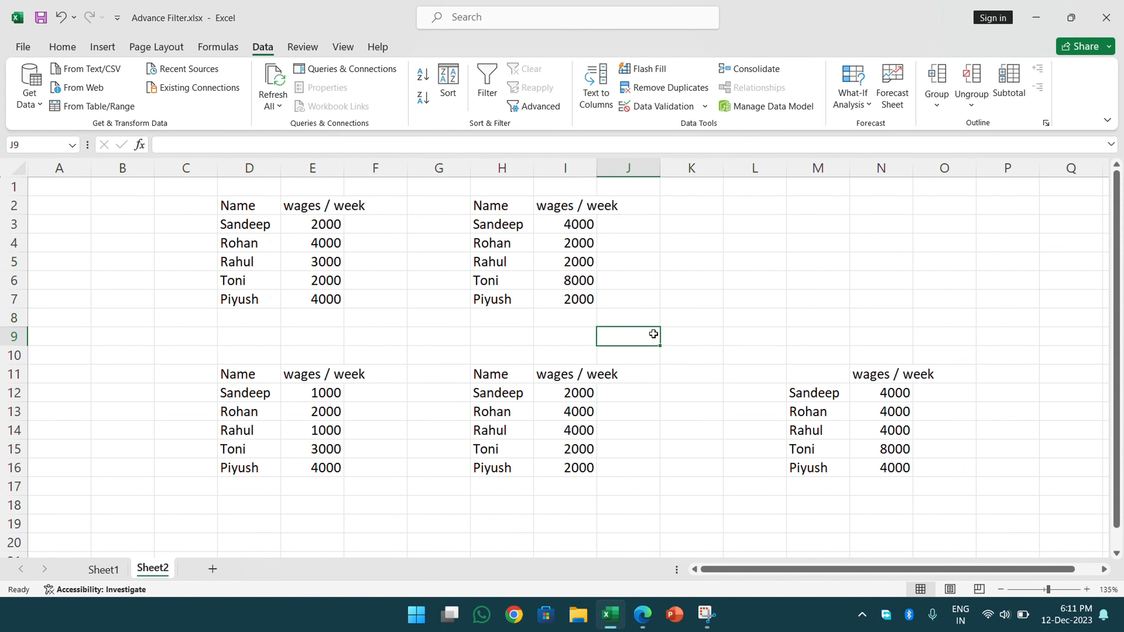
click(853, 106)
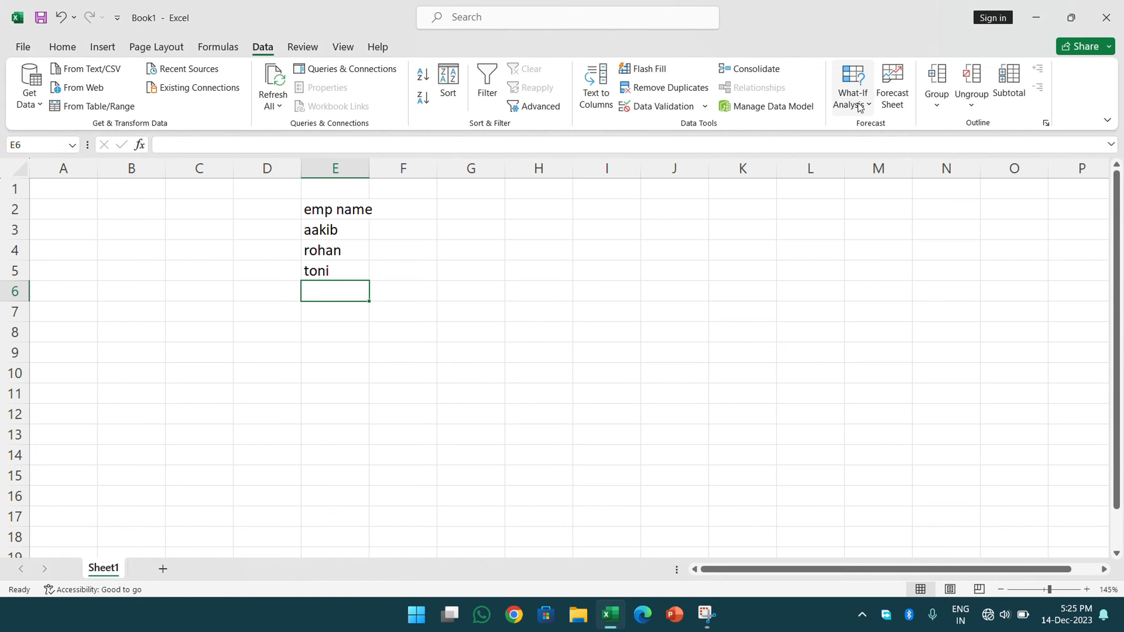
click(857, 103)
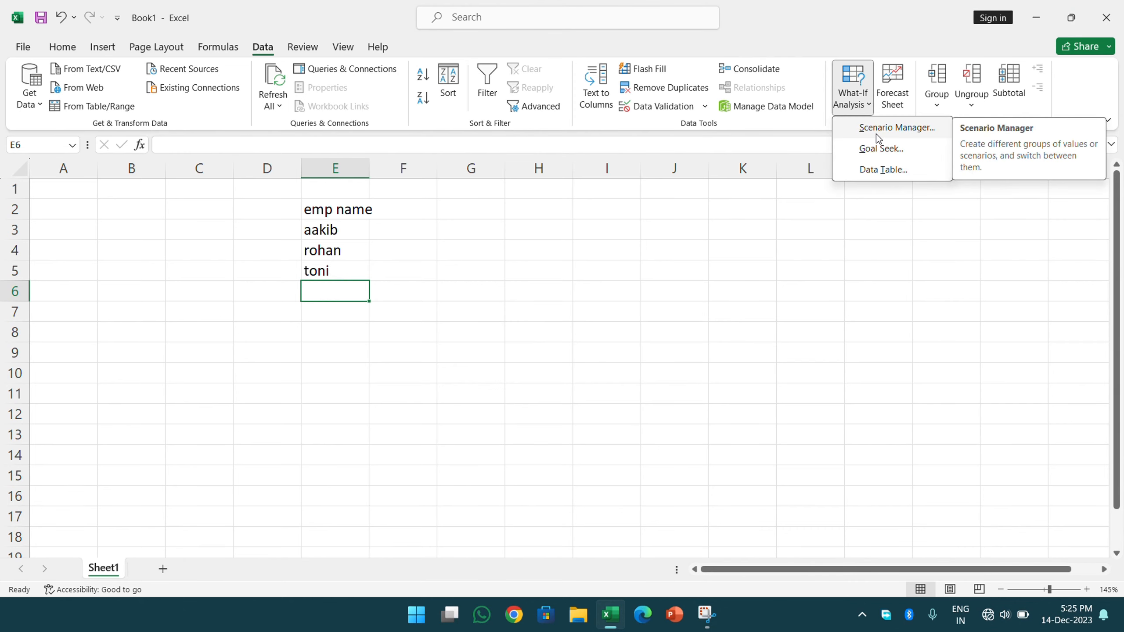
click(351, 227)
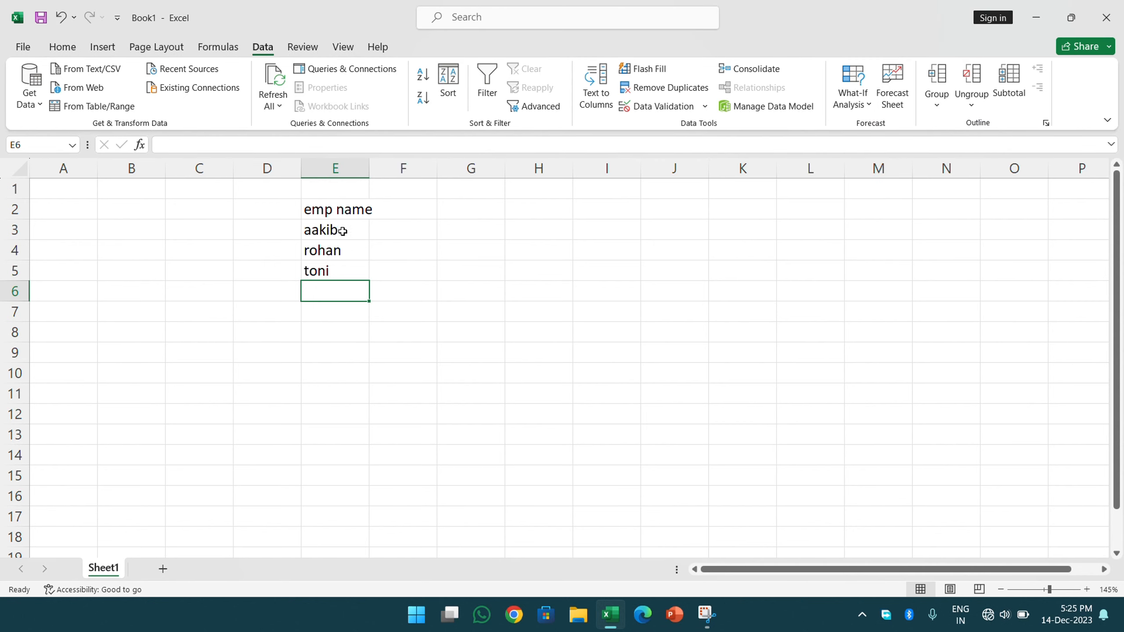
Step: Clear the employee names in E3:E5 and widen column E slightly to fit the "emp name" label
drag(341, 230, 365, 277)
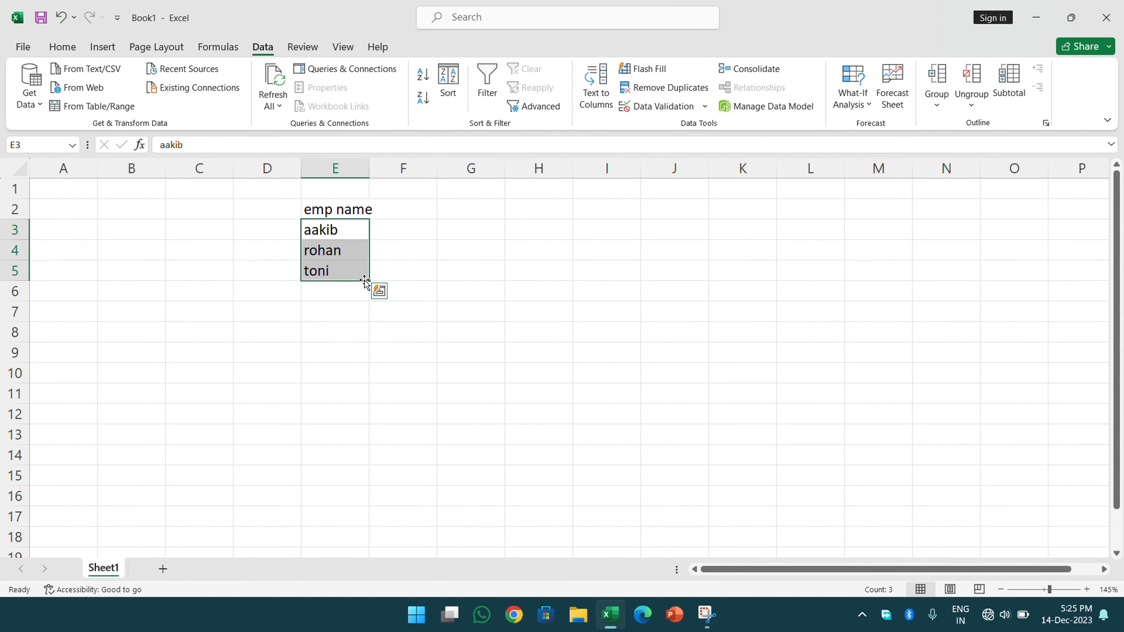
key(Delete)
click(400, 215)
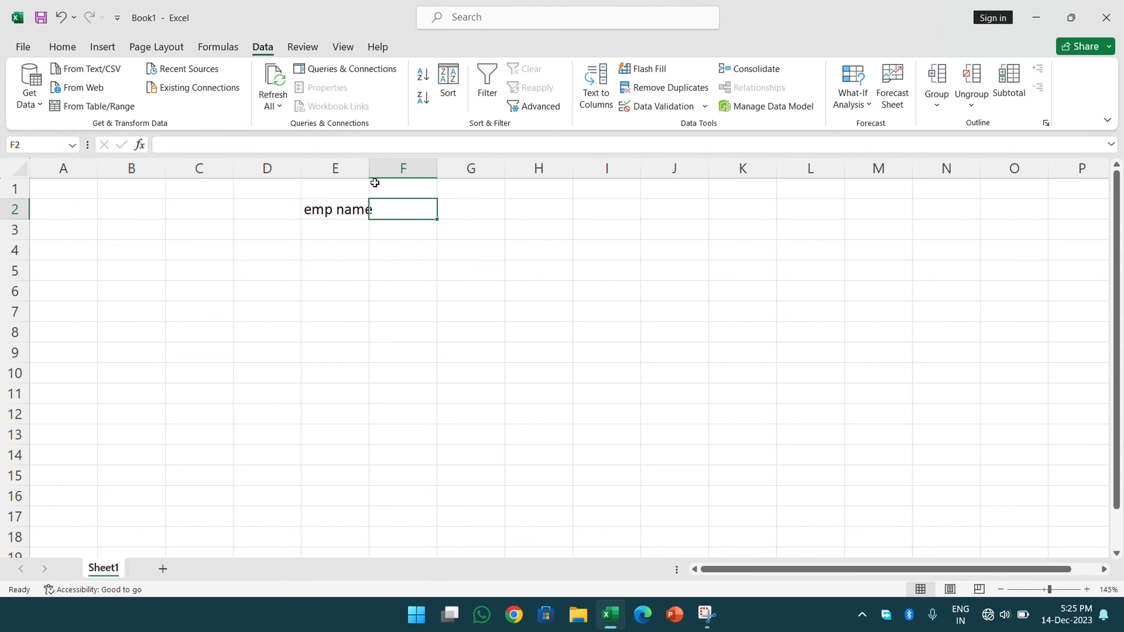
drag(372, 174, 379, 174)
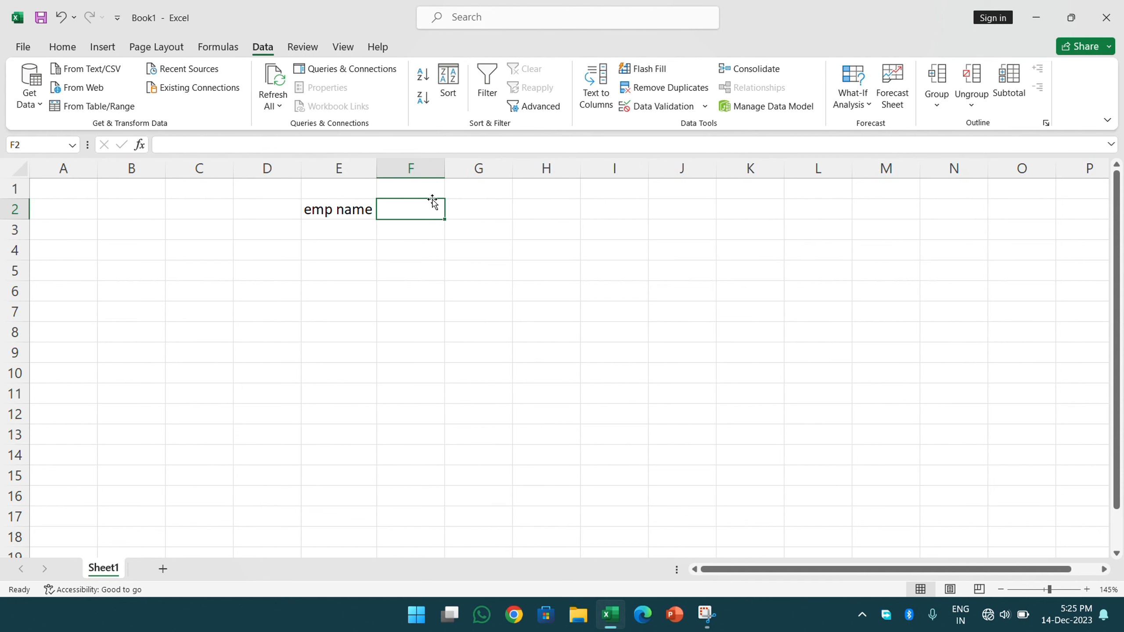
Step: Enter the employee's name in F2 and the labels "salary" and "bonus" in E3 and E4
text(aamir)
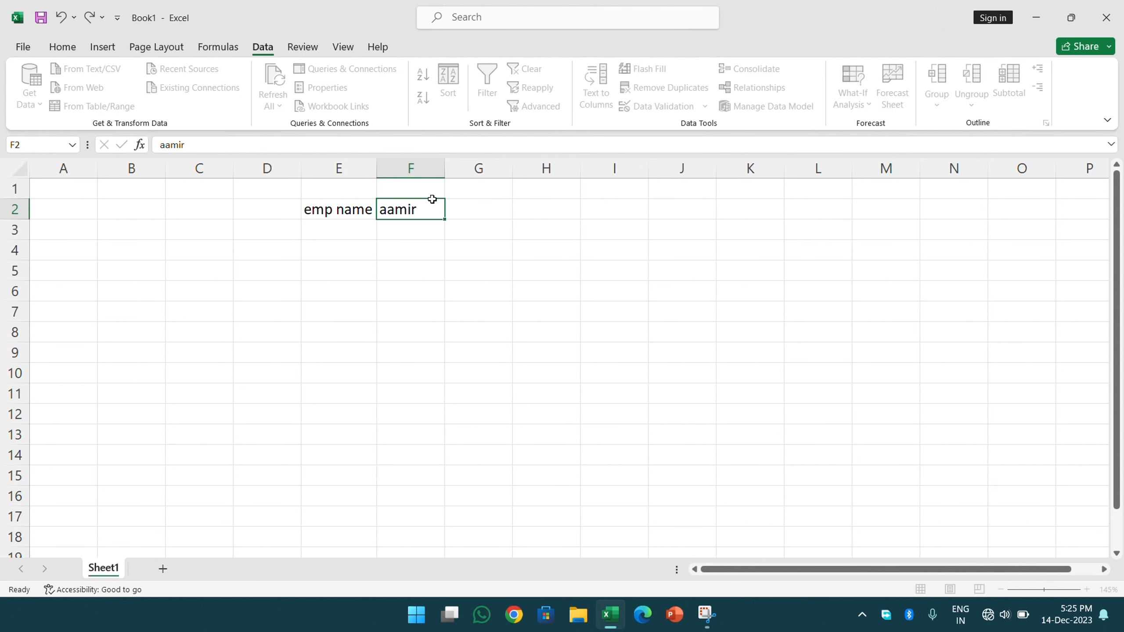
key(Return)
key(Left)
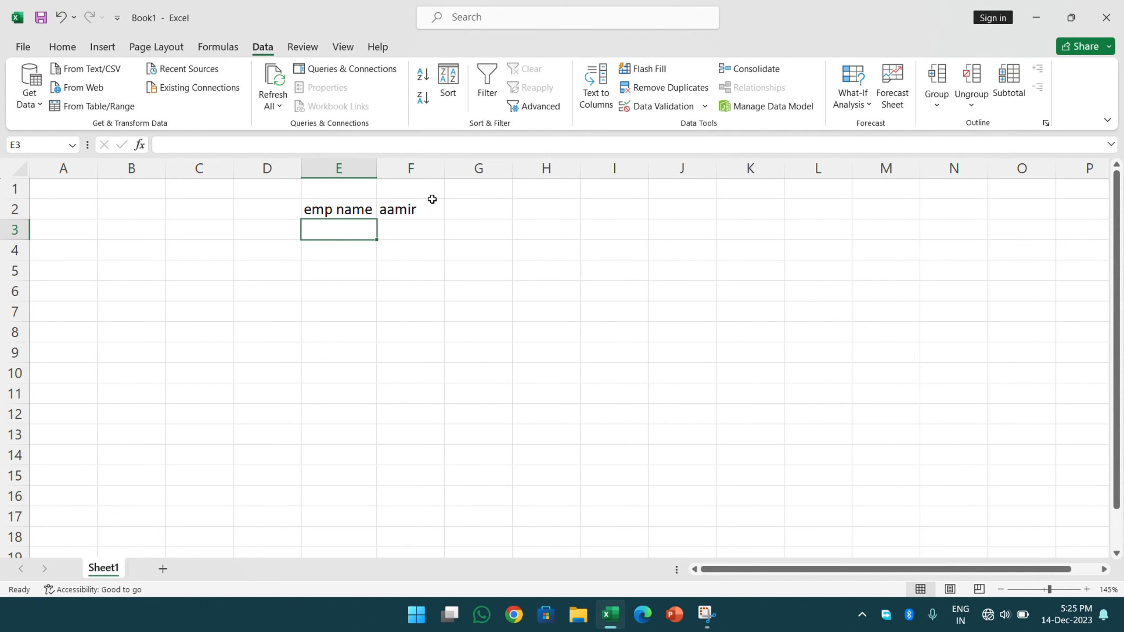
text(salary)
key(Return)
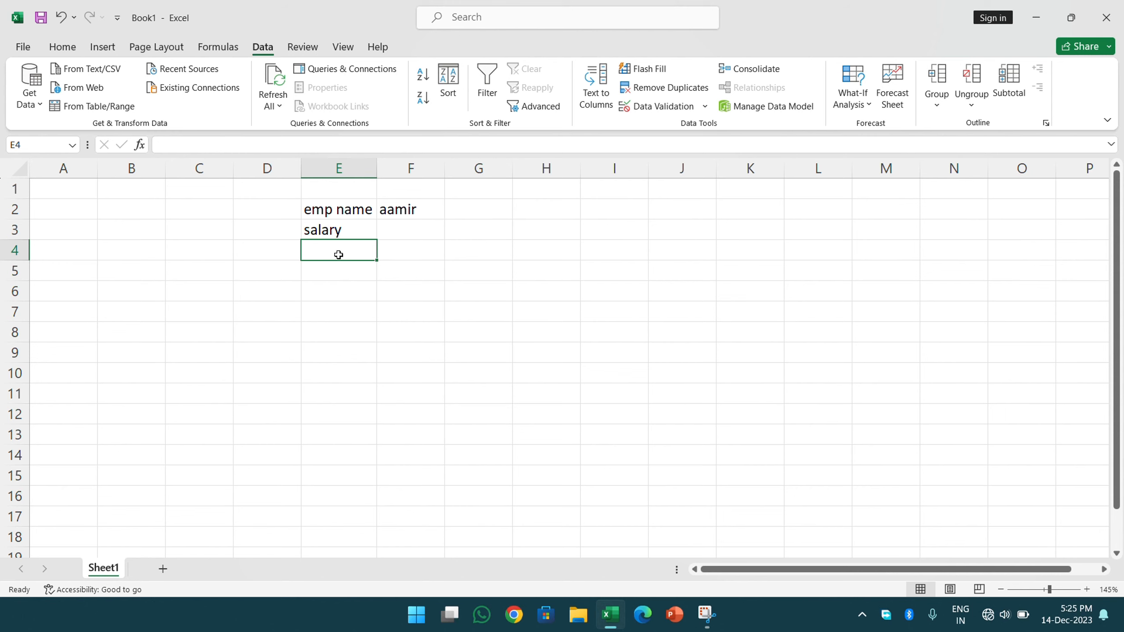
text(bonus)
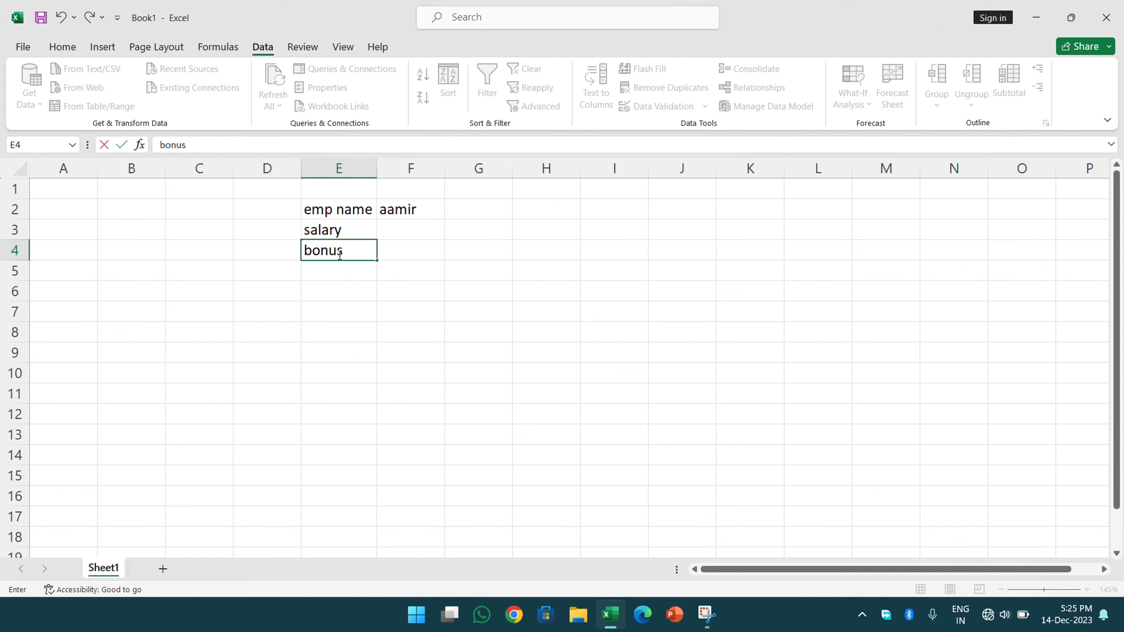
key(Return)
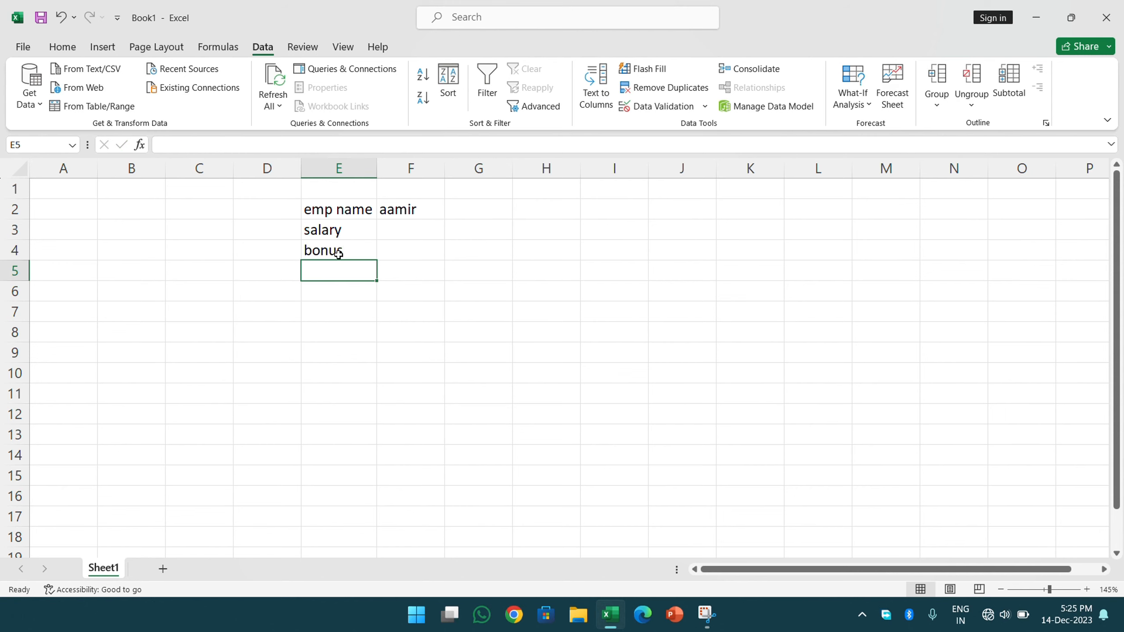
Step: Set the employee's salary in F3 to 20000 and the bonus in F4 to 1000
click(399, 238)
drag(399, 238, 398, 234)
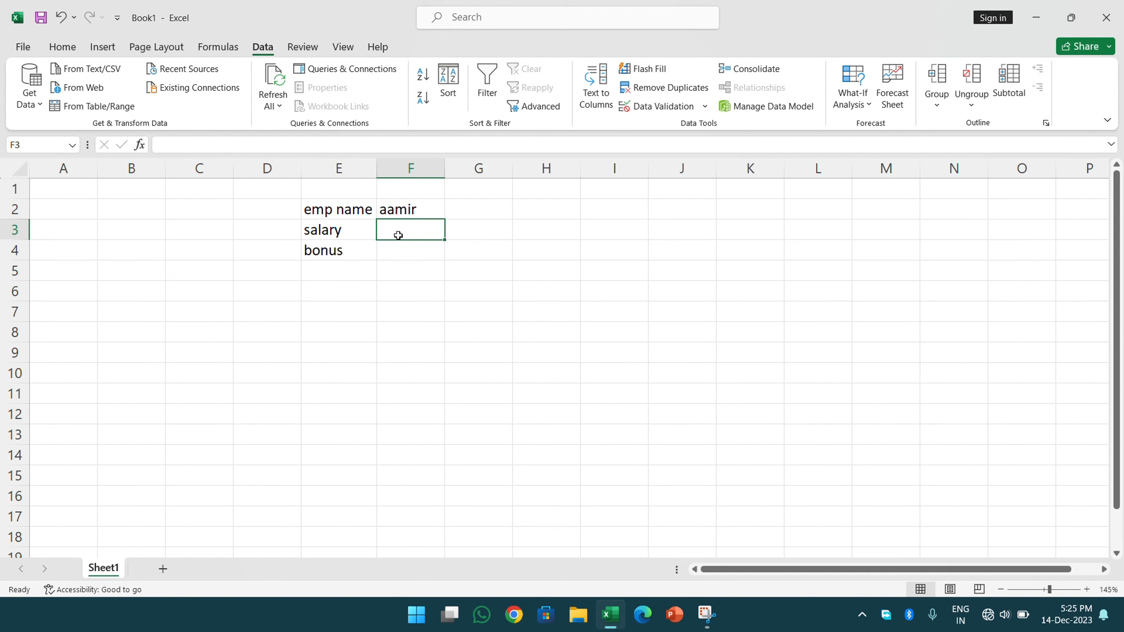
text(20000)
key(Return)
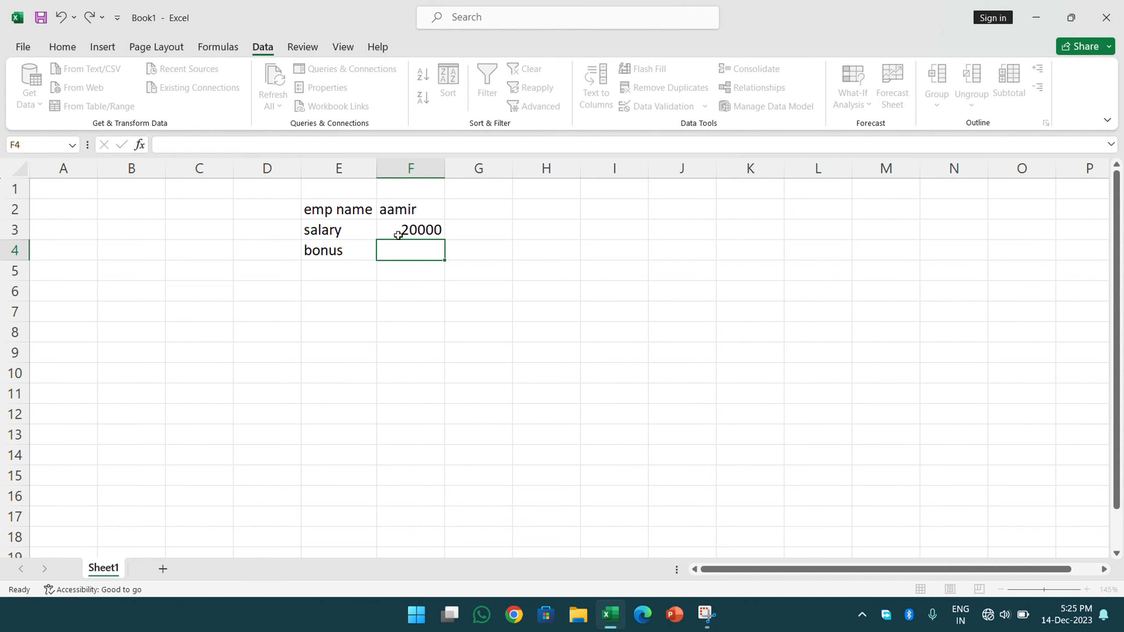
text(1000)
key(Return)
Step: Add the labels "food exp" and "rent exp" in cells E5 and E6
key(Left)
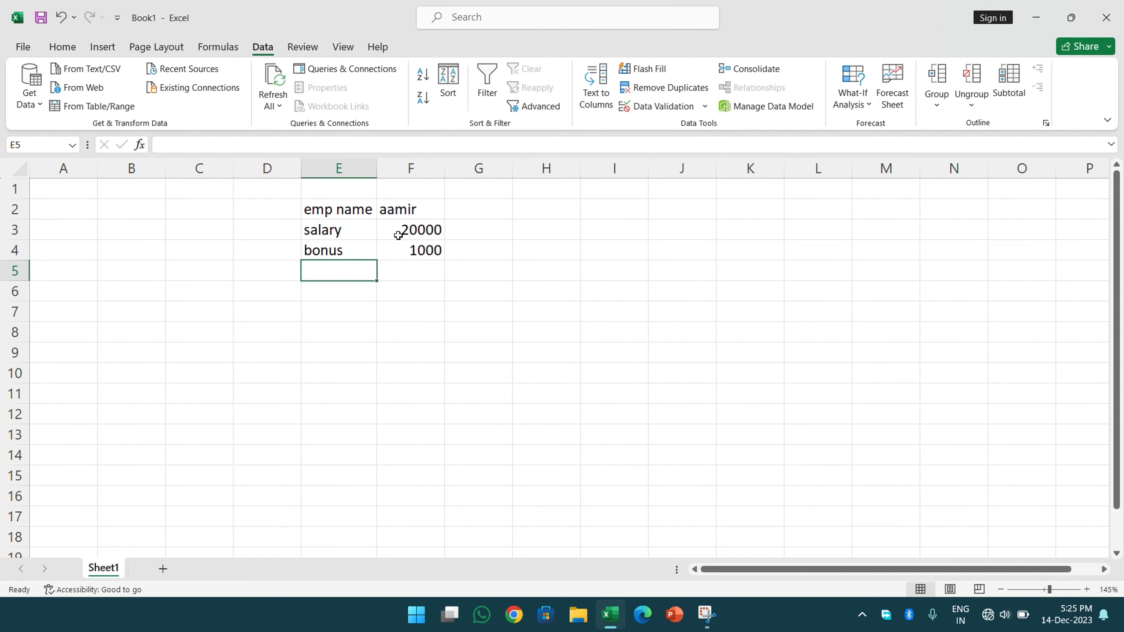
text(food)
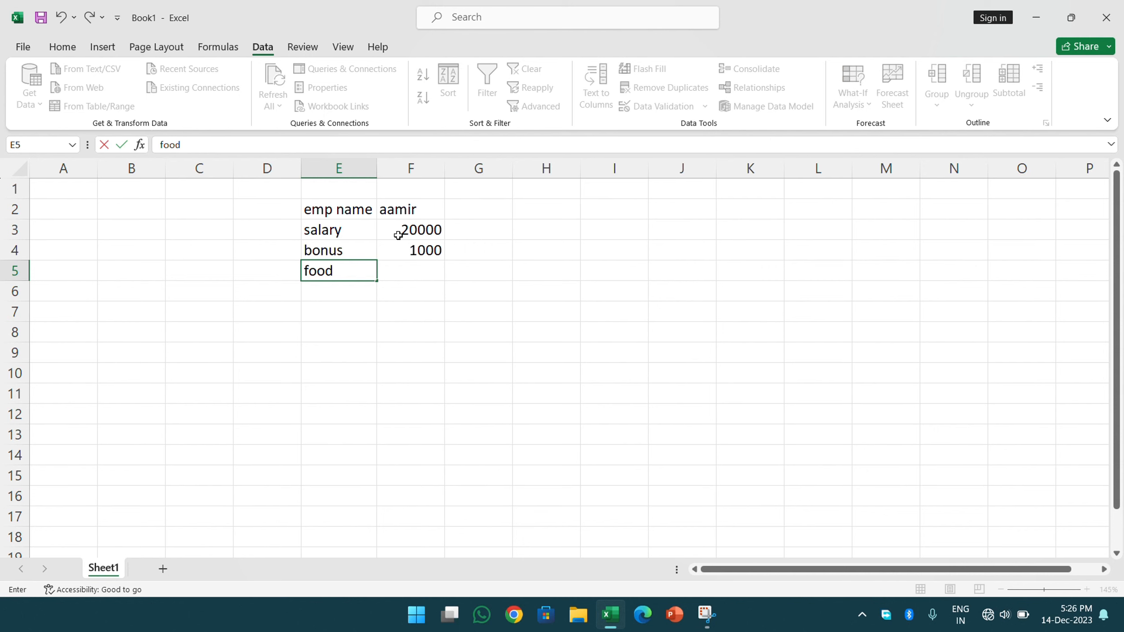
text( exp)
key(Return)
text(ren)
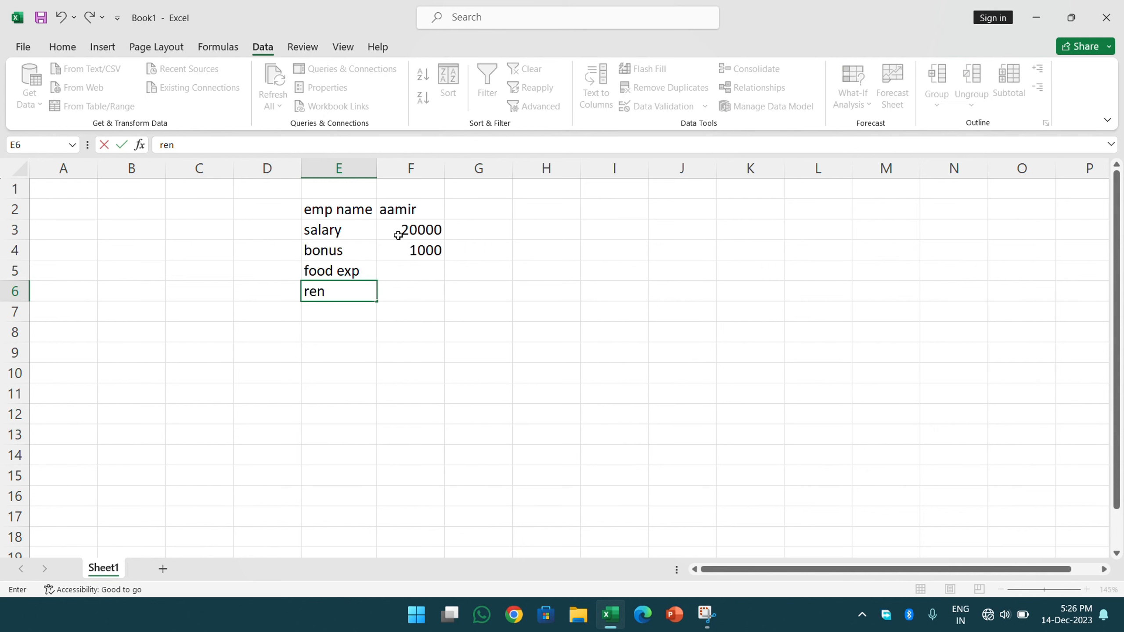
text(t exp)
key(Return)
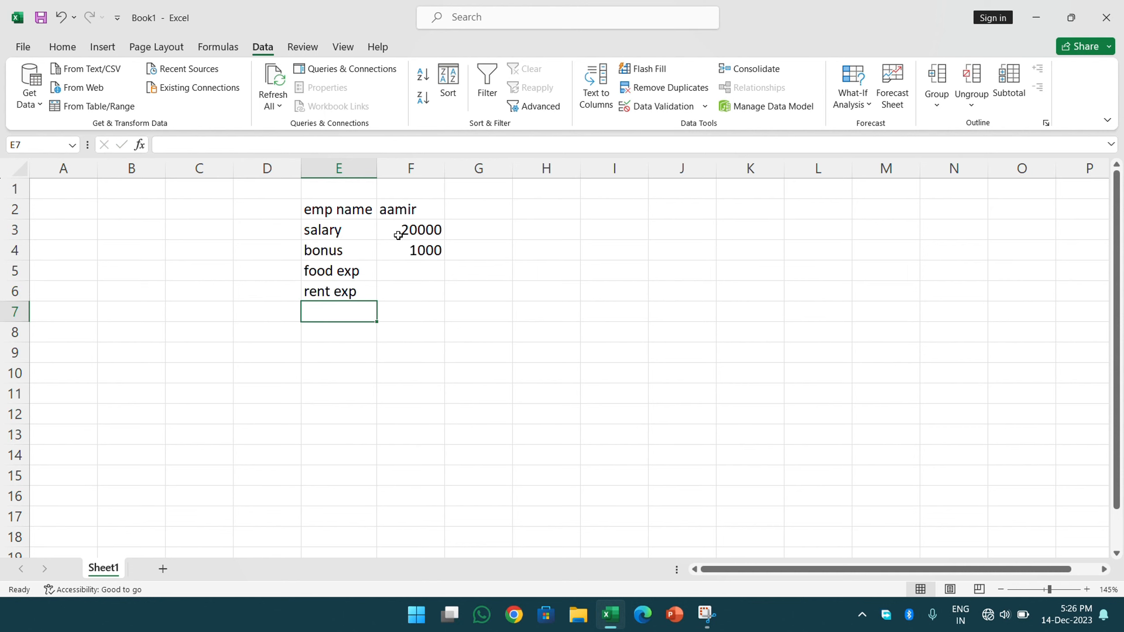
click(512, 15)
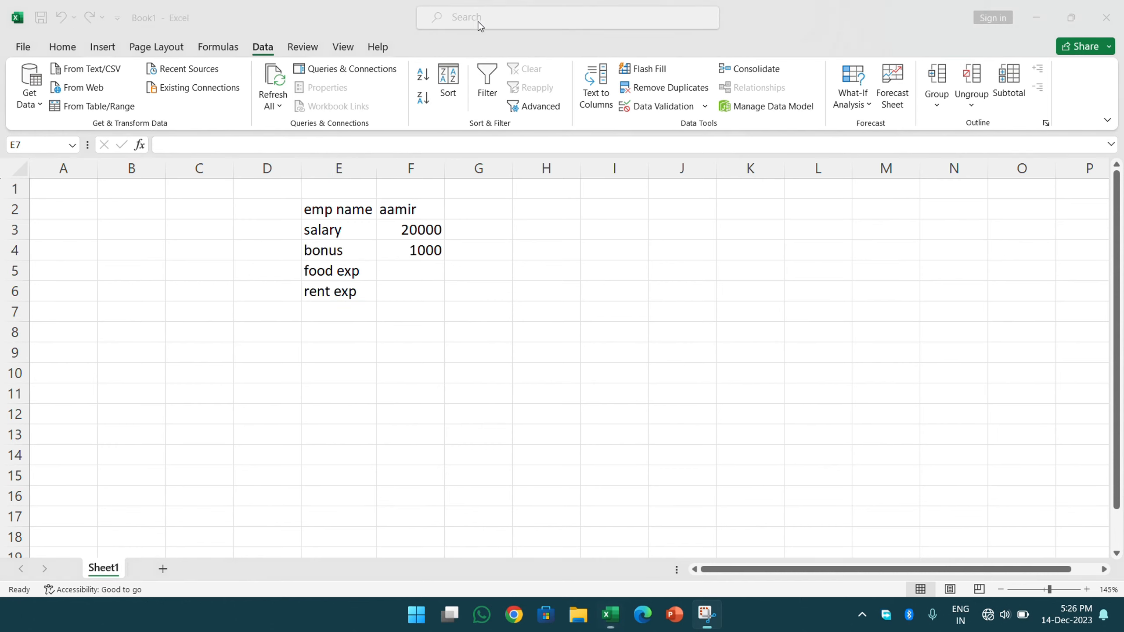
Step: Add the labels "other exp" and "total exp" in cells E7 and E8
click(366, 311)
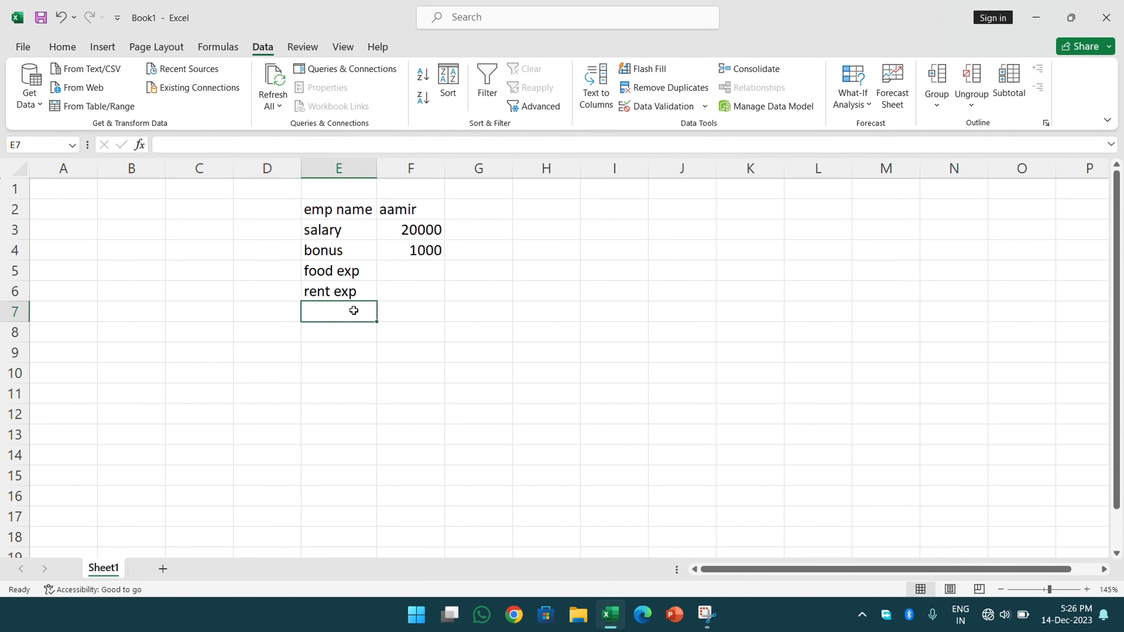
text(other exp)
key(Return)
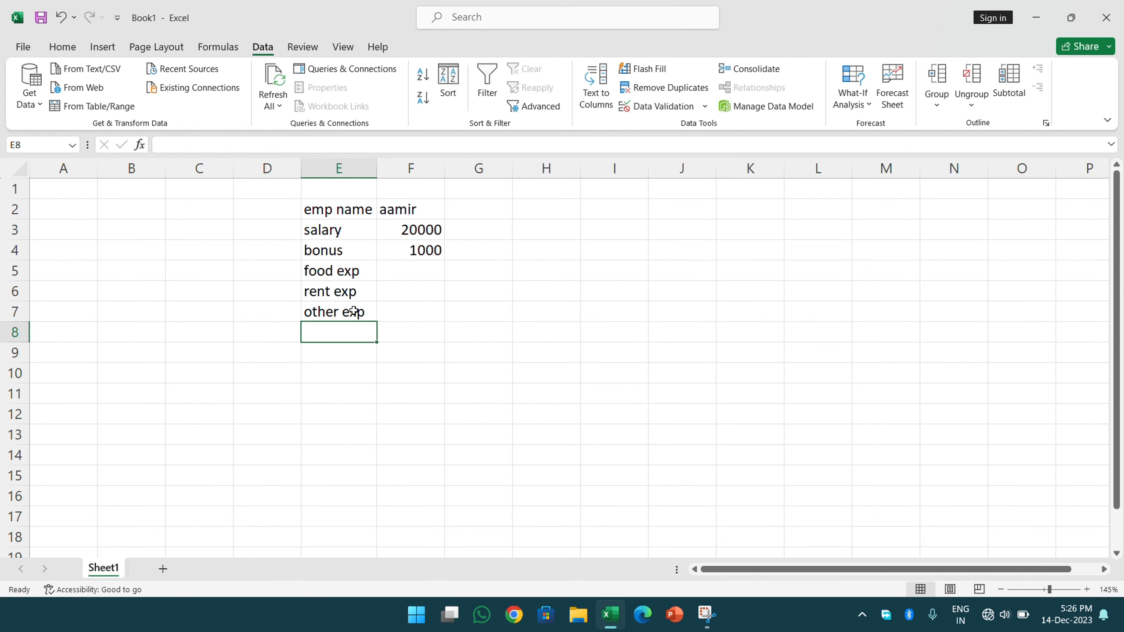
text(total)
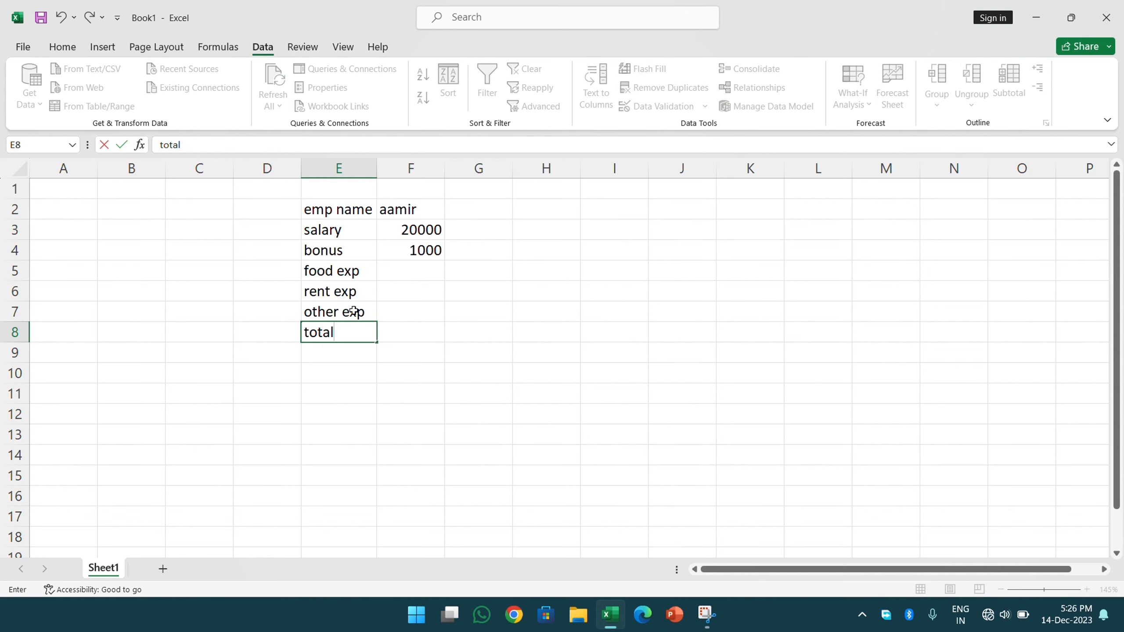
text( exp)
key(Return)
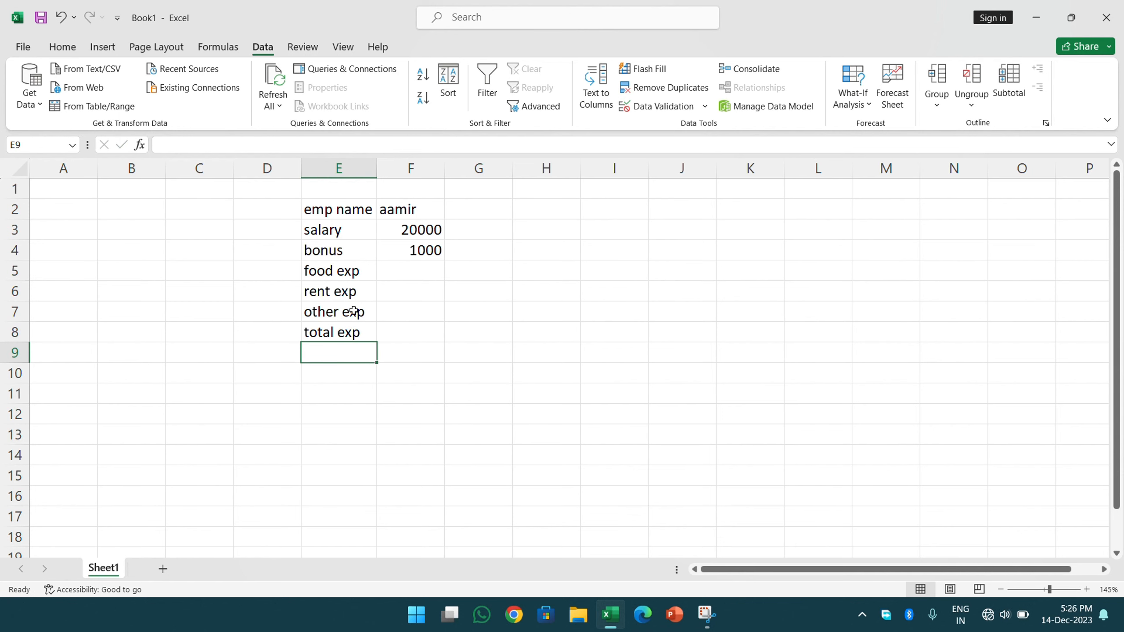
Step: Add the label "total savings" in E9 and widen column E slightly to fit it
text(tat)
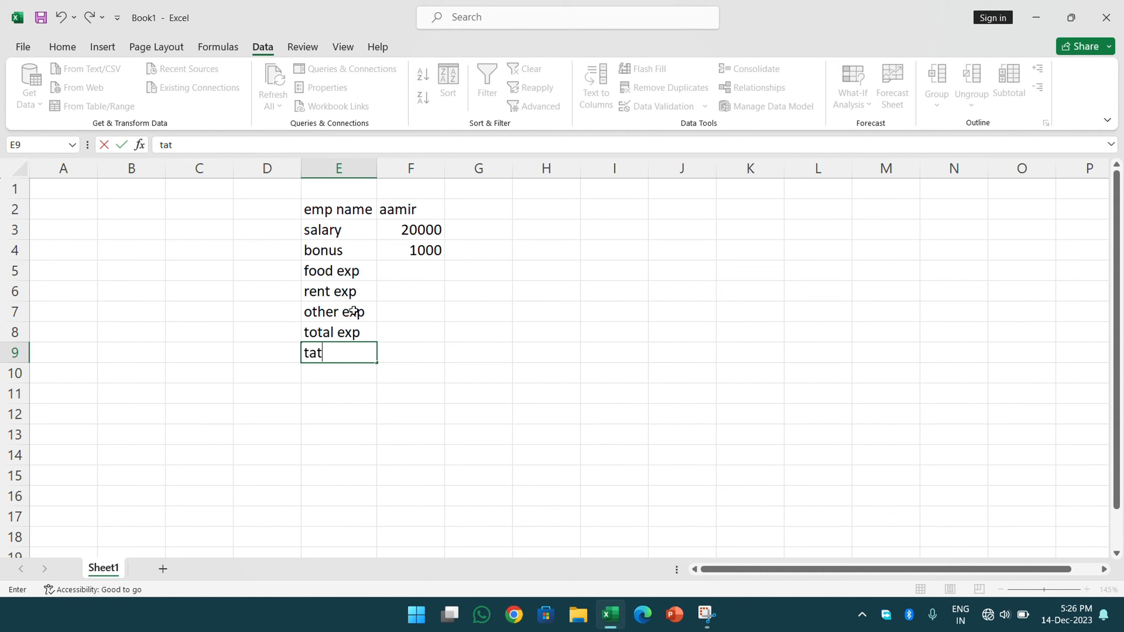
key(BackSpace)
key(BackSpace)
text(otal )
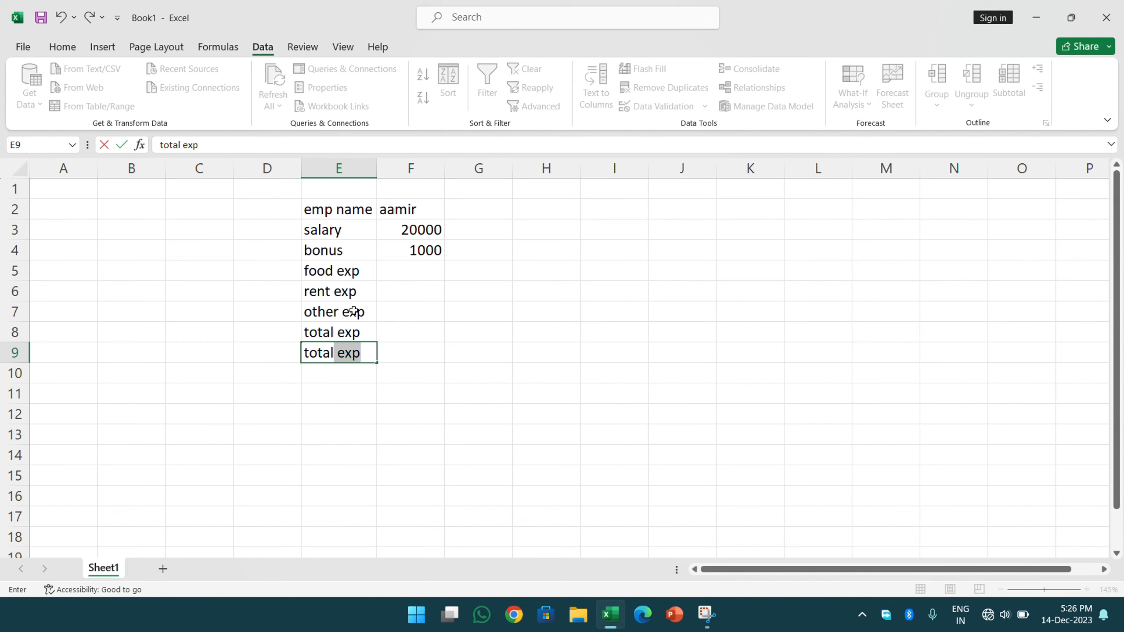
text(savings)
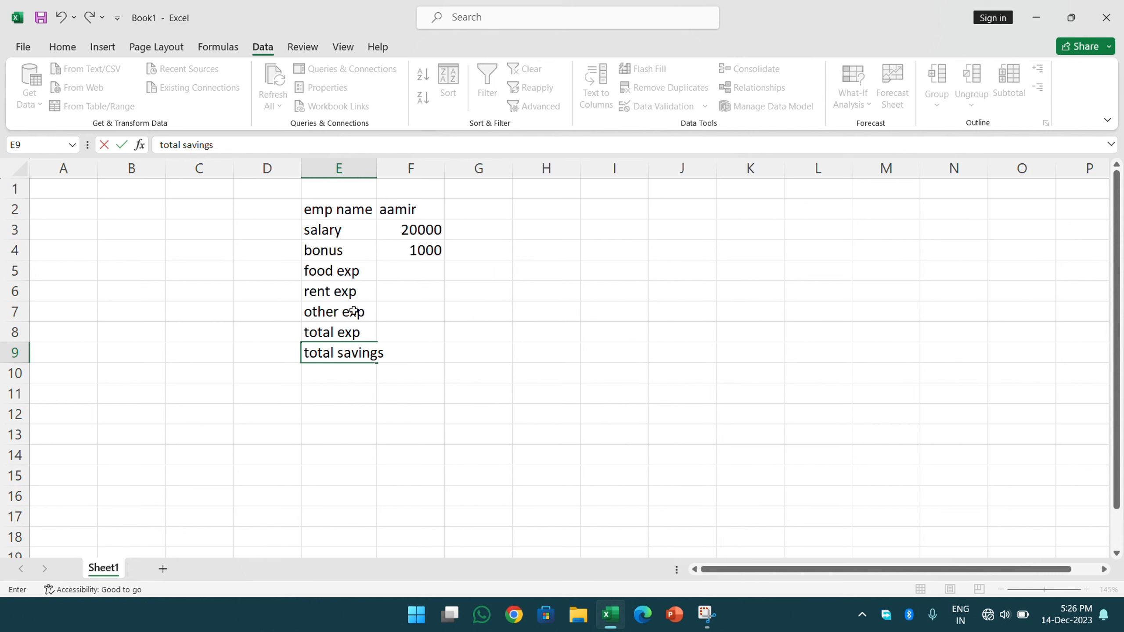
text( \)
key(Return)
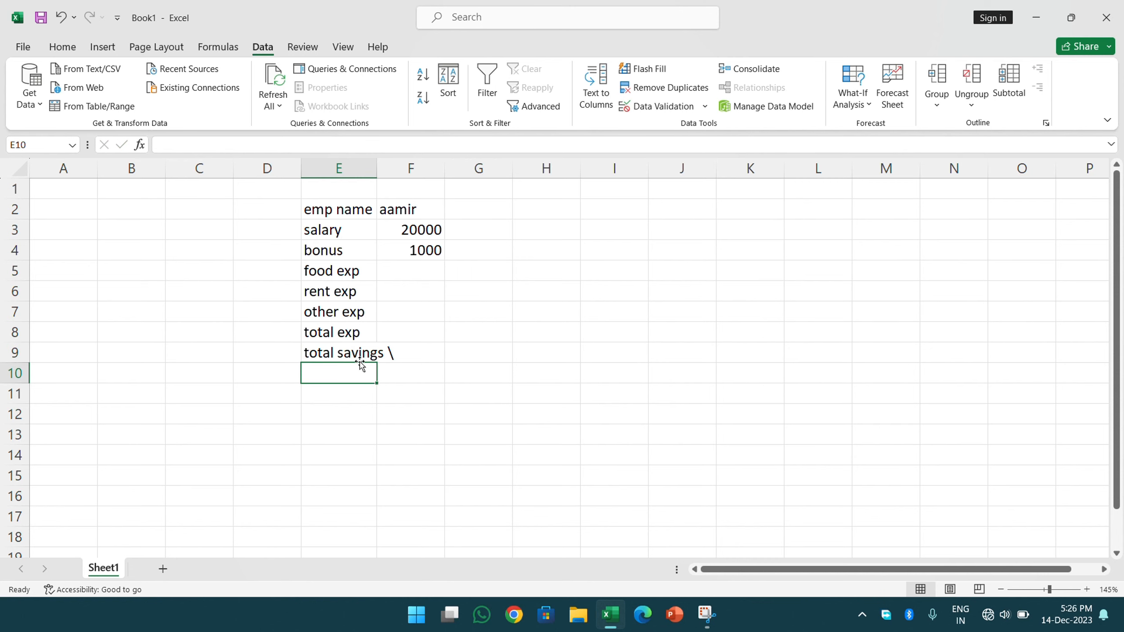
double_click(367, 354)
click(405, 353)
key(BackSpace)
key(BackSpace)
click(404, 373)
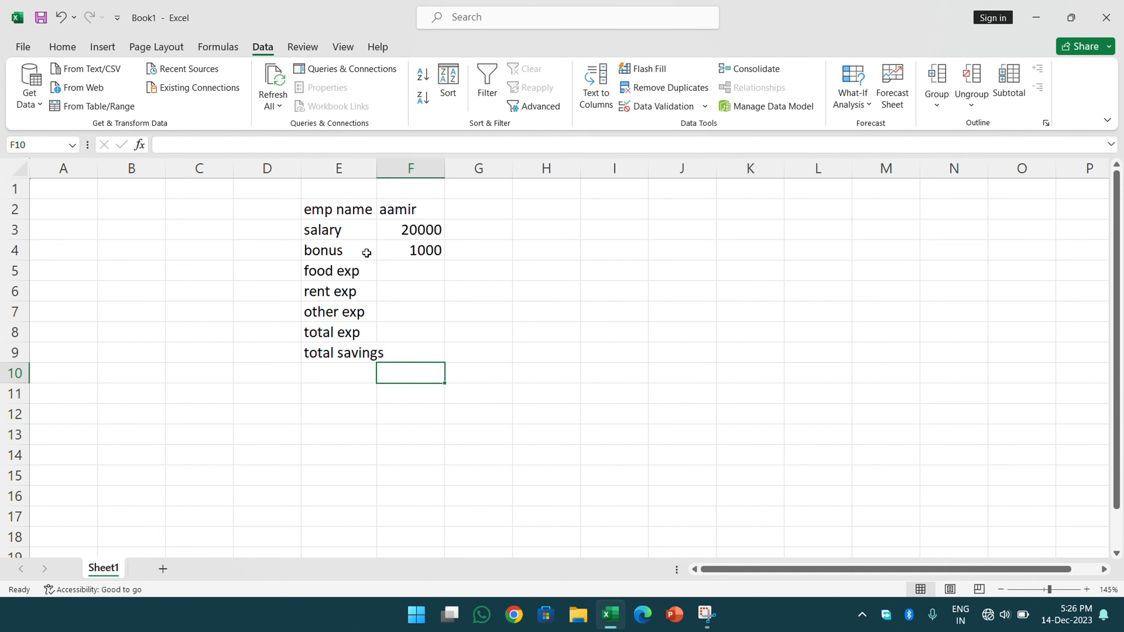
click(382, 179)
drag(376, 167, 387, 167)
Step: Set the food expense in F5 to 5000
click(420, 268)
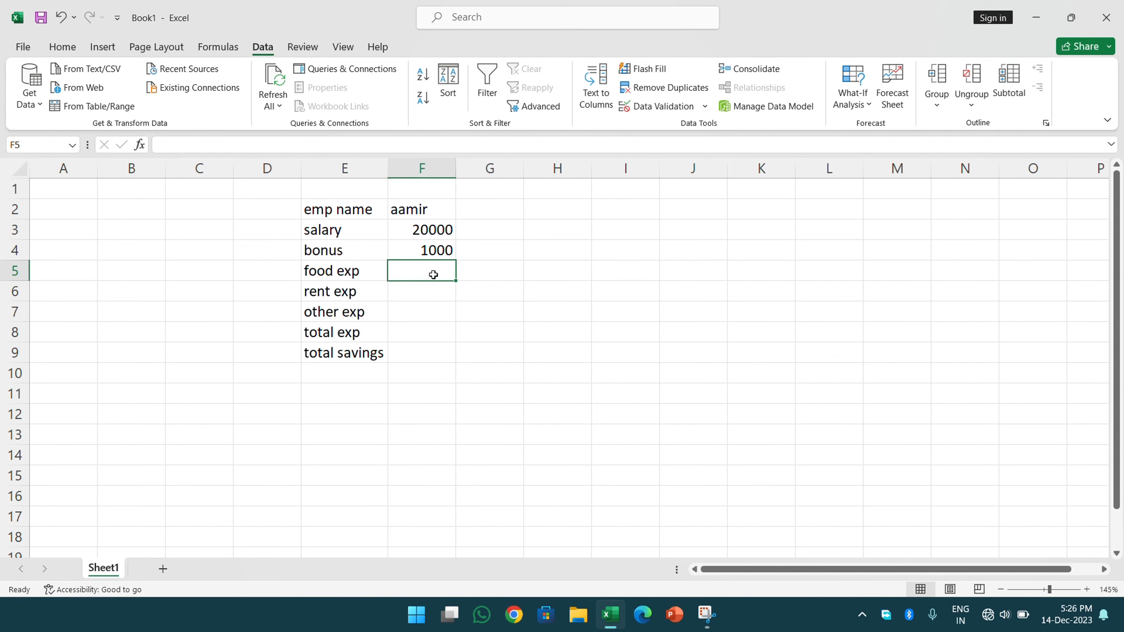
scroll(414, 231, up, 2)
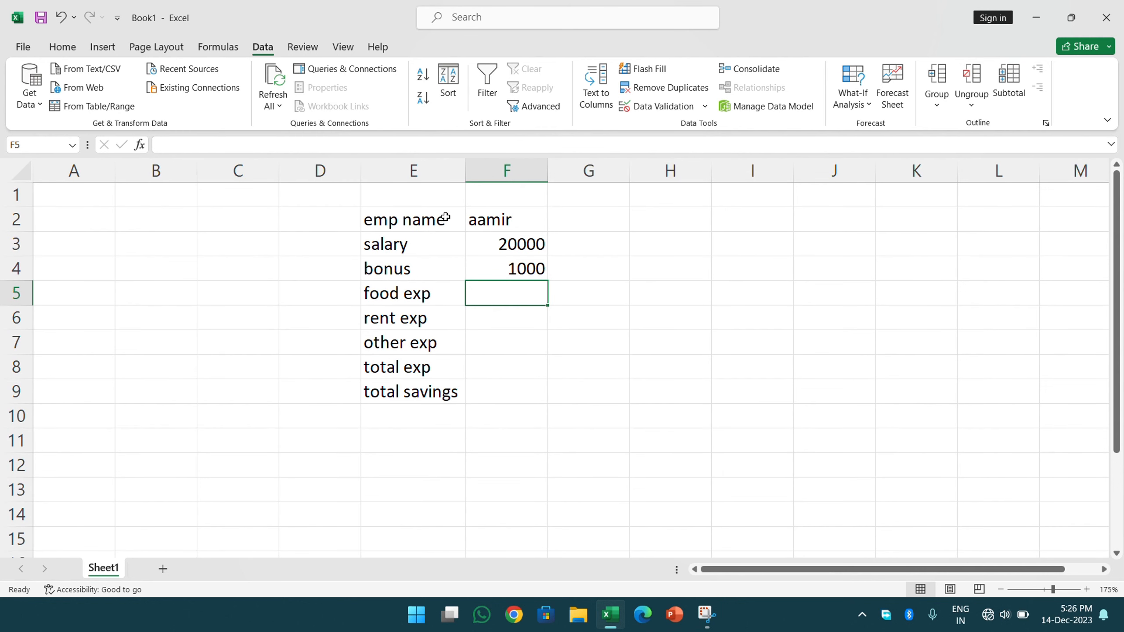
scroll(444, 217, up, 2)
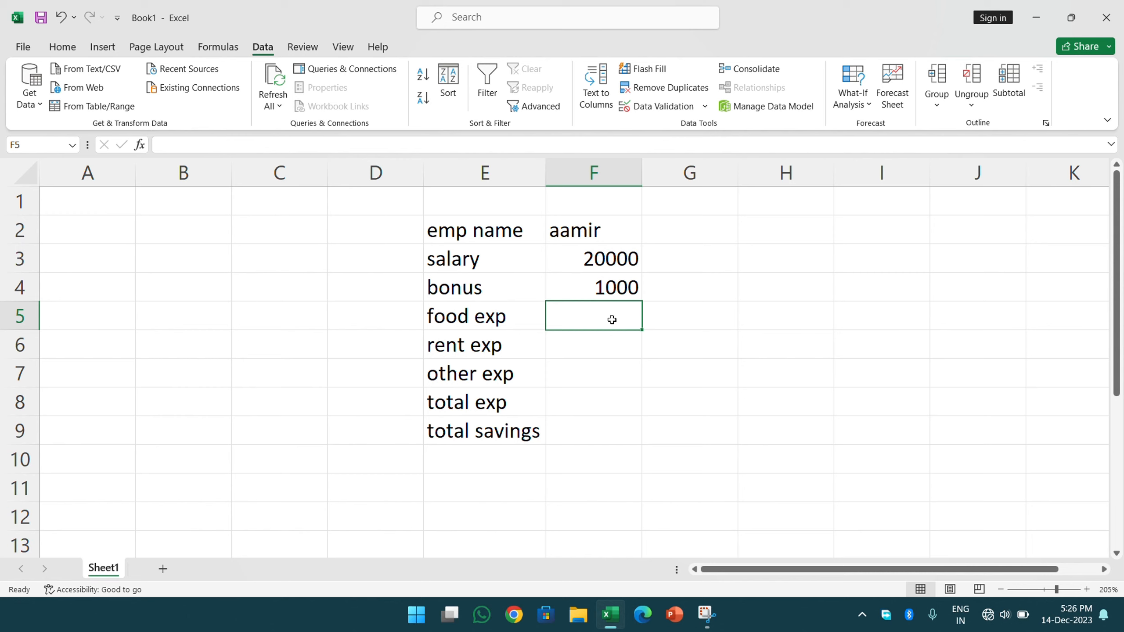
text(5000)
key(Return)
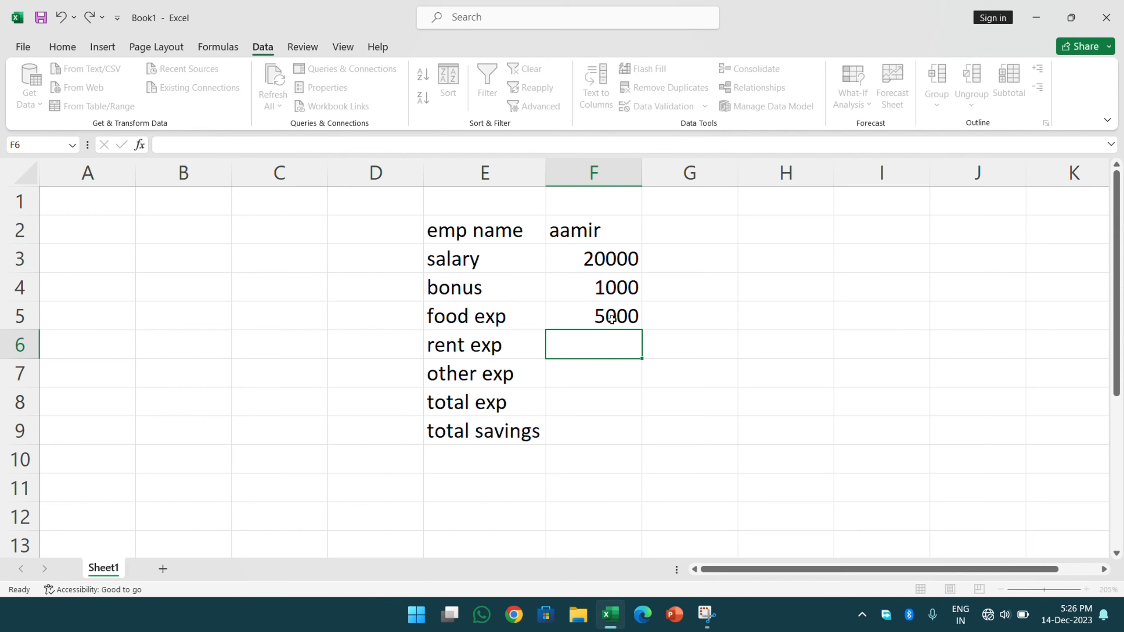
Step: Set the rent expense in F6 to 4000 and the other expense in F7 to 3000
text(2000)
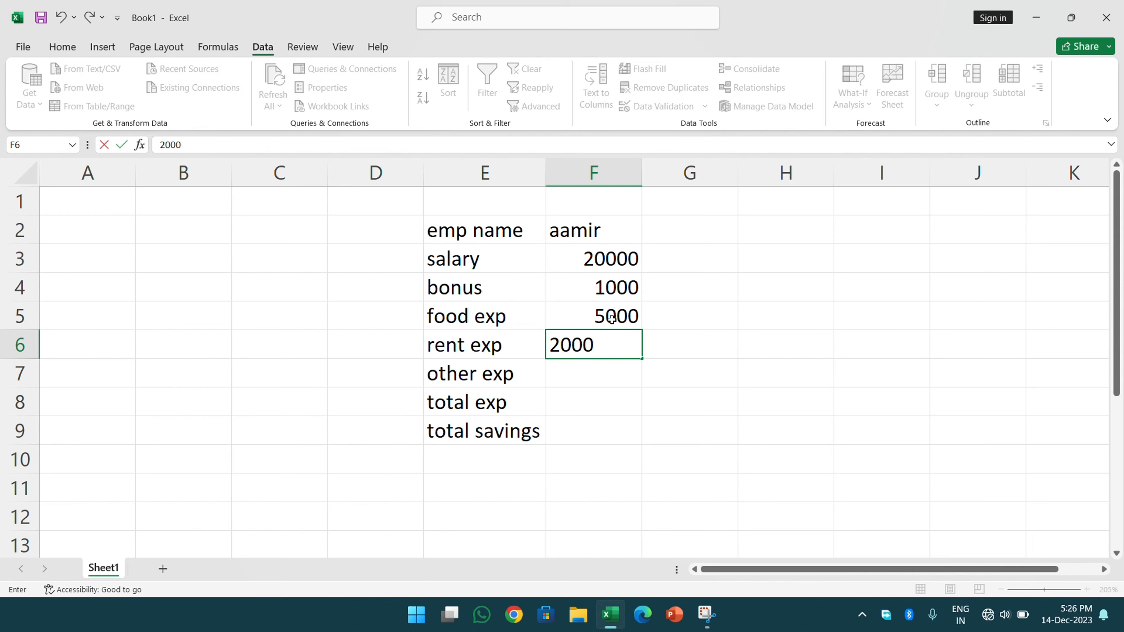
key(BackSpace)
key(BackSpace)
key(BackSpace)
key(BackSpace)
text(4000)
key(Return)
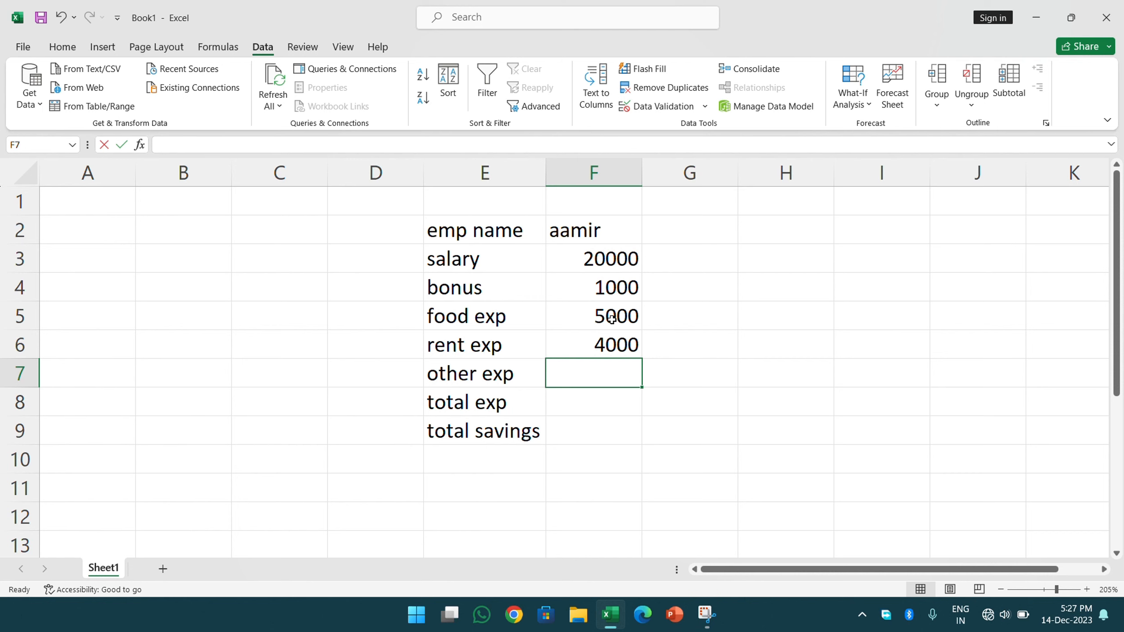
text(3000)
key(Return)
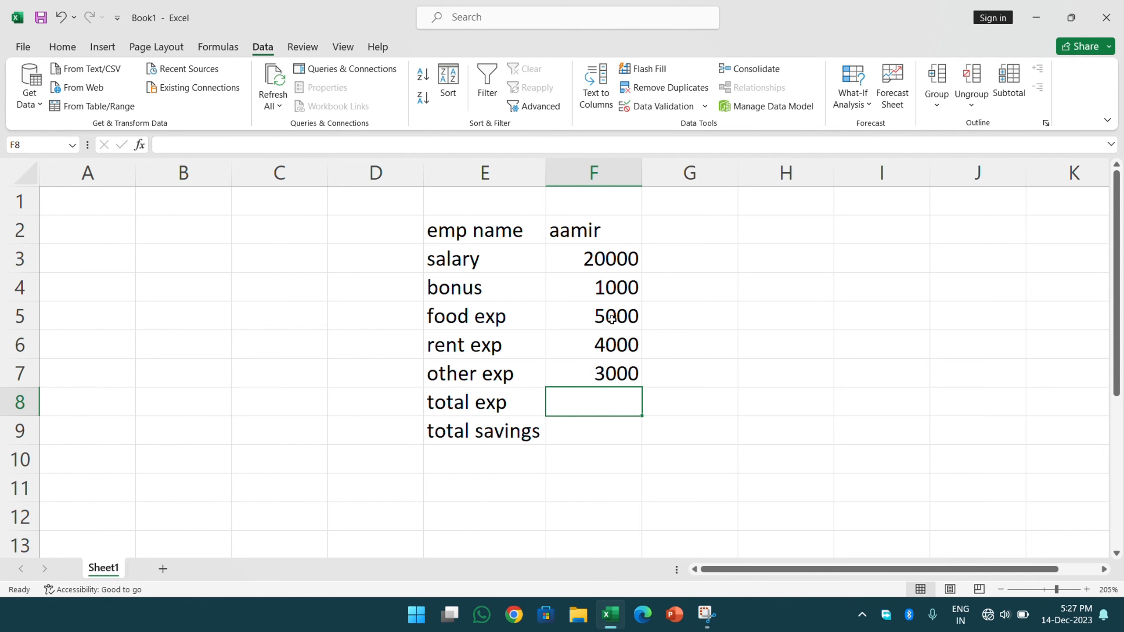
text(=)
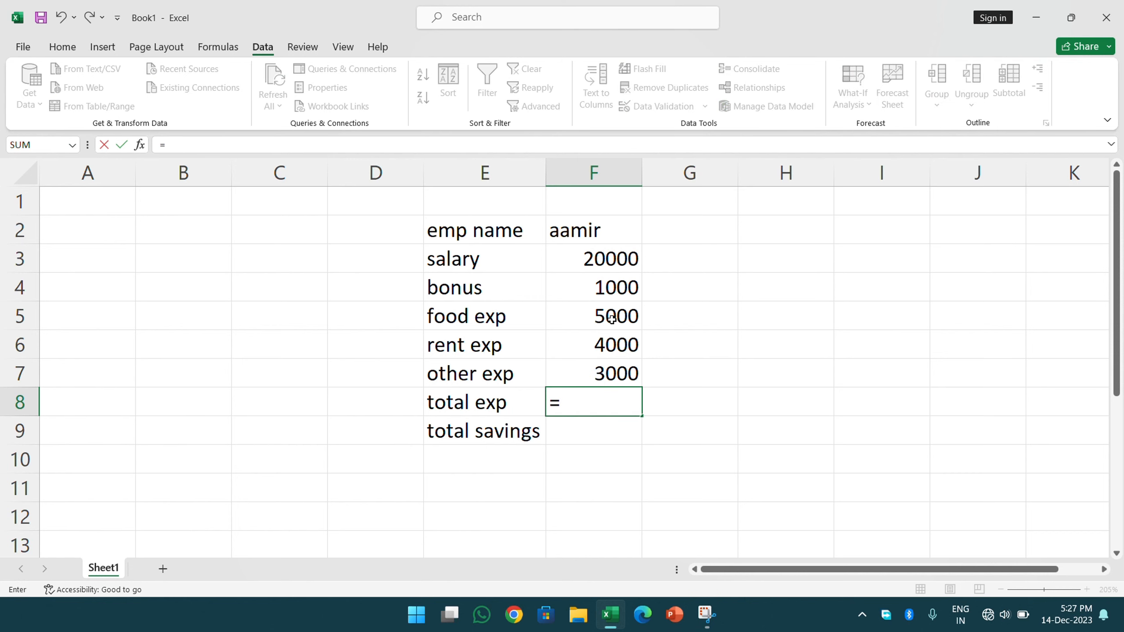
text(d)
key(BackSpace)
text(sum()
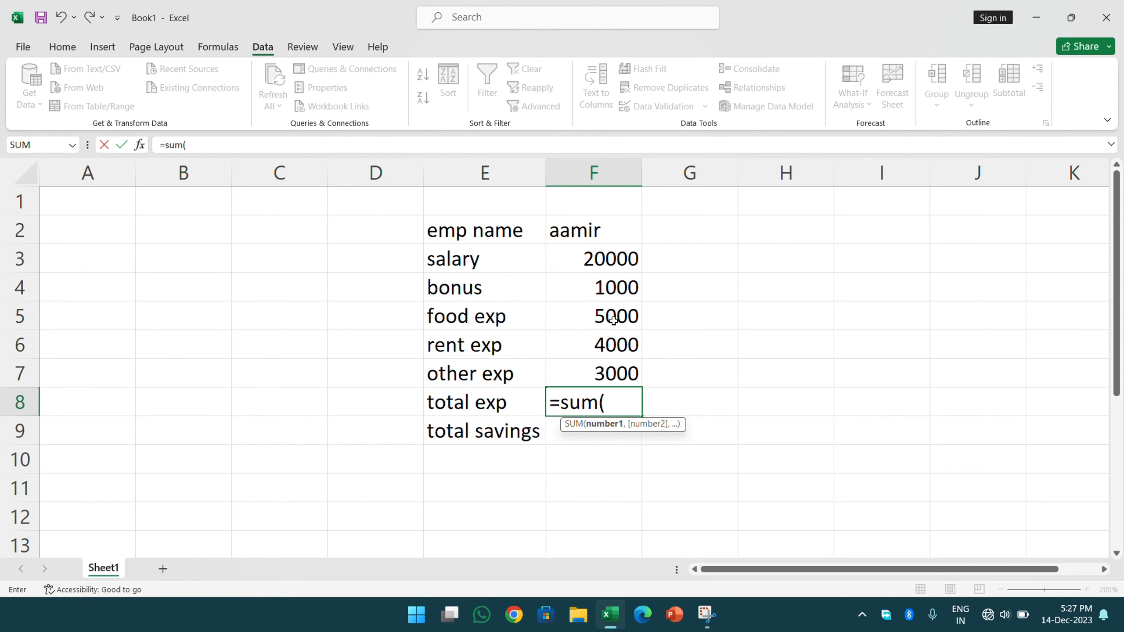
drag(615, 320, 624, 374)
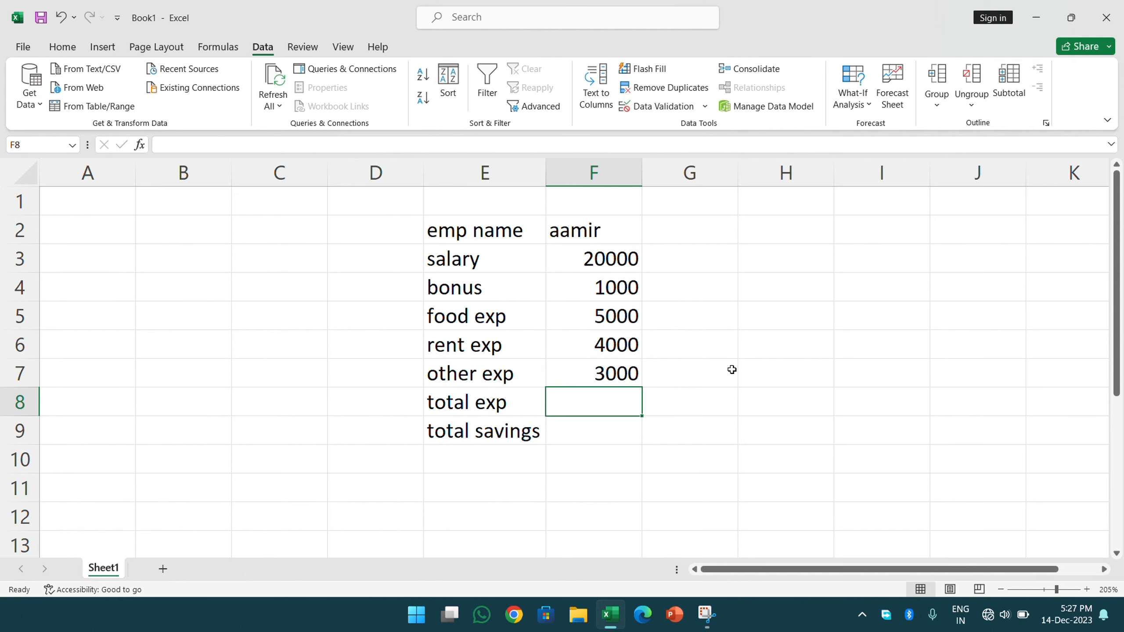
click(726, 372)
scroll(654, 379, down, 2)
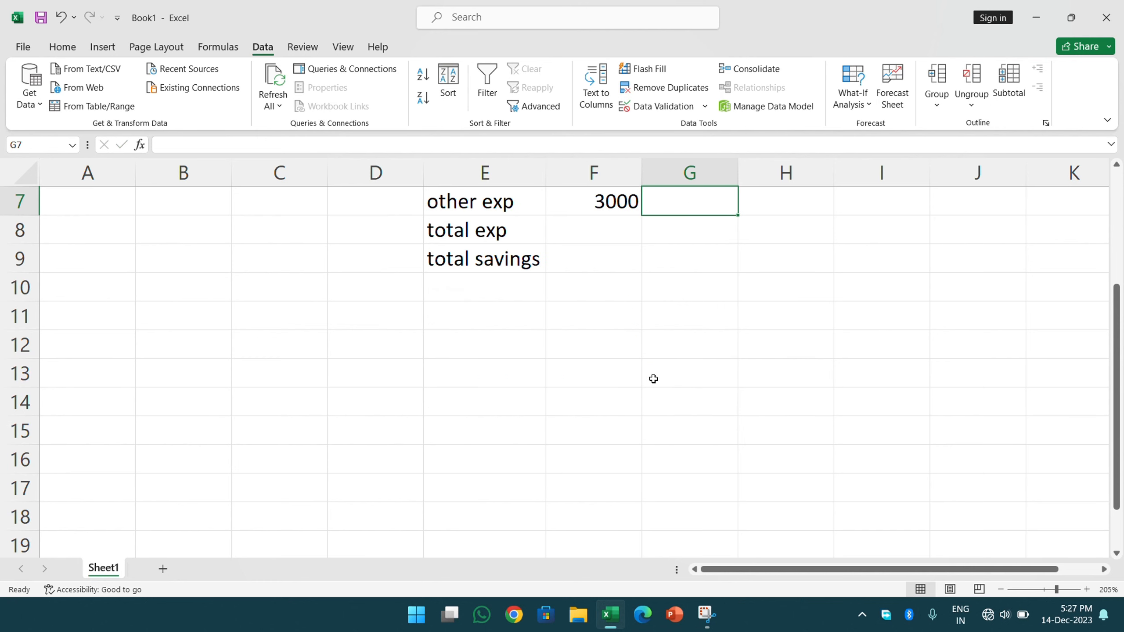
scroll(654, 379, up, 2)
Step: Calculate the total expense in F8 with a SUM formula over the three expenses in F5:F7
ctrl+scroll(652, 379, down, 3)
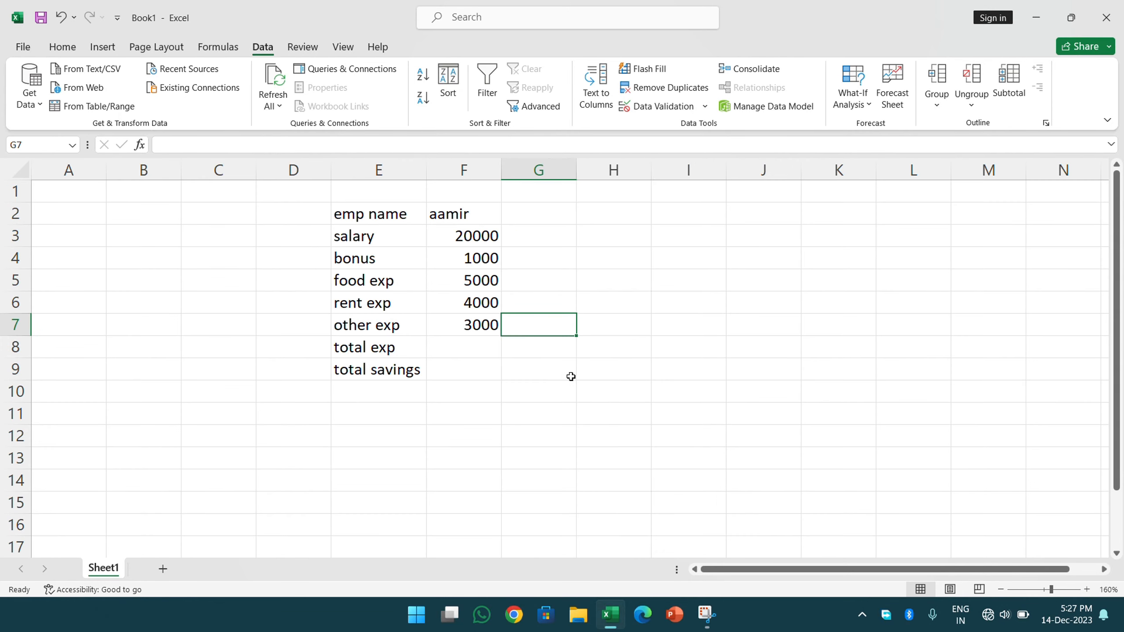
click(480, 346)
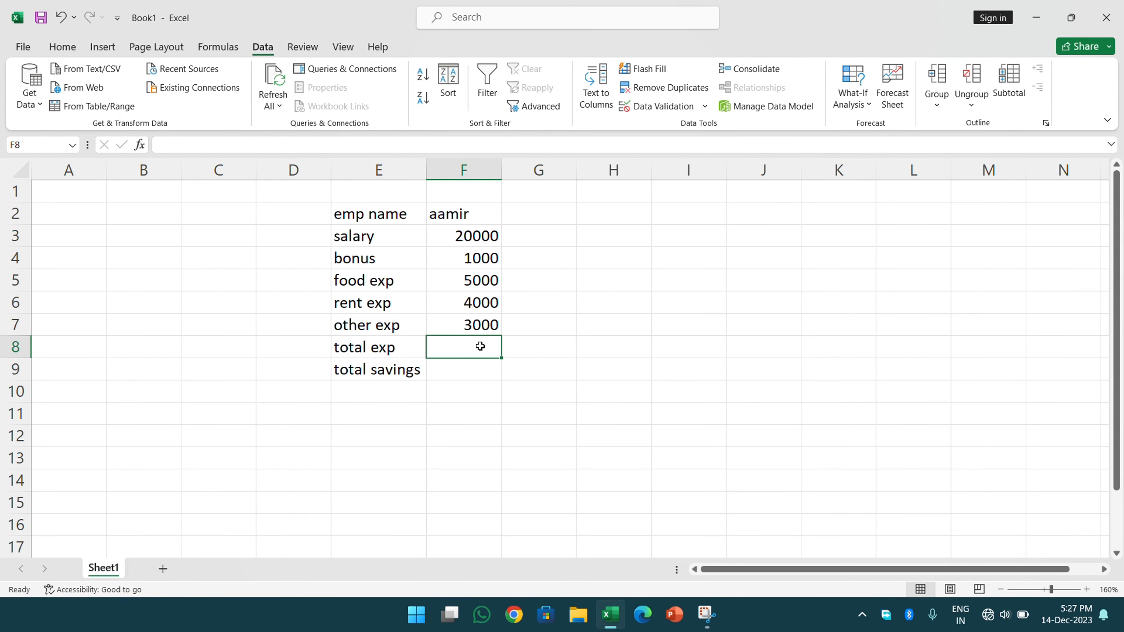
text(=sum)
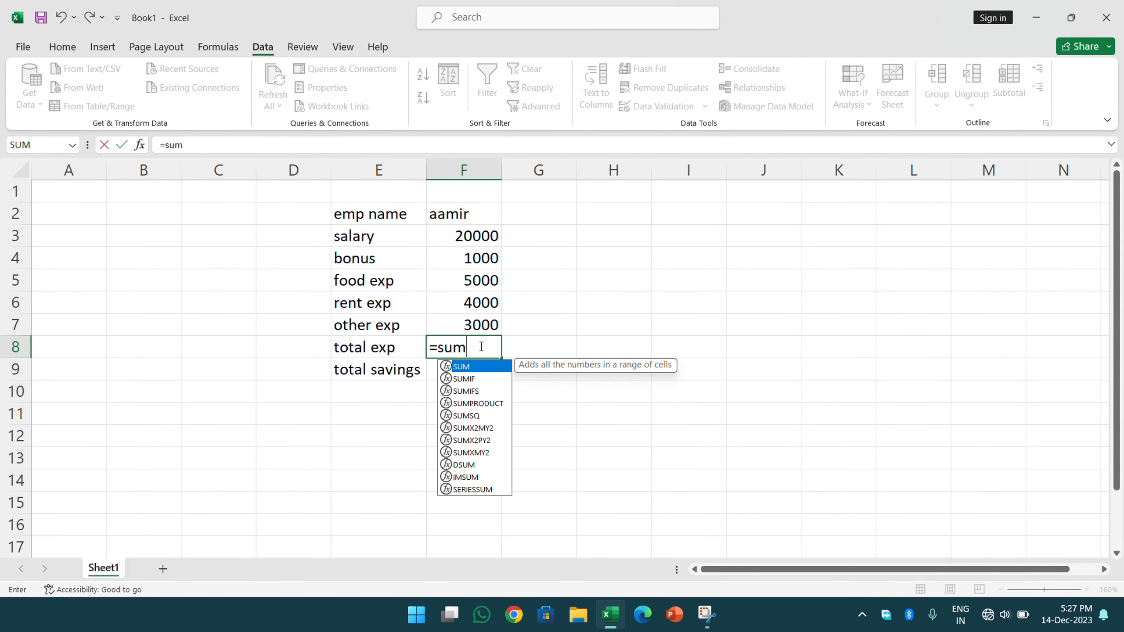
text(()
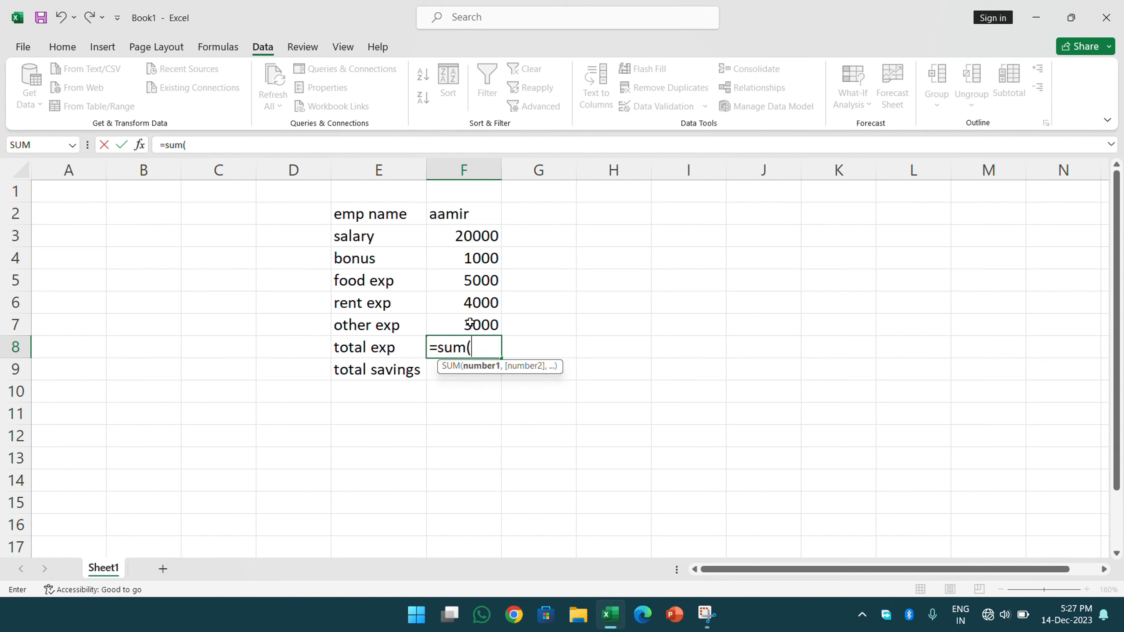
drag(469, 323, 480, 282)
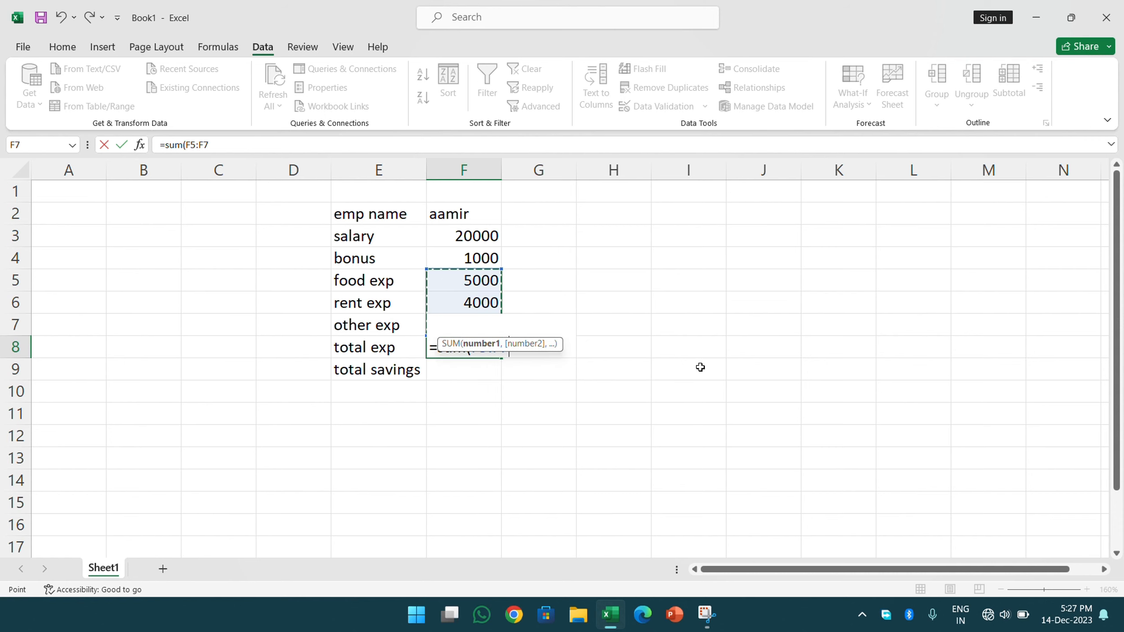
key(Return)
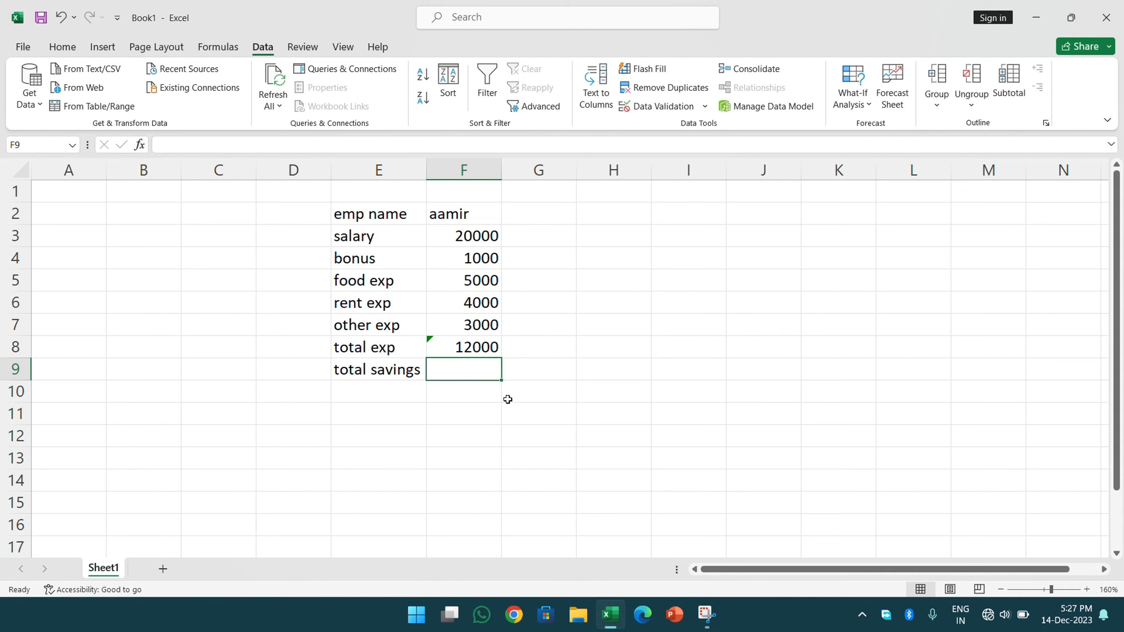
text(=)
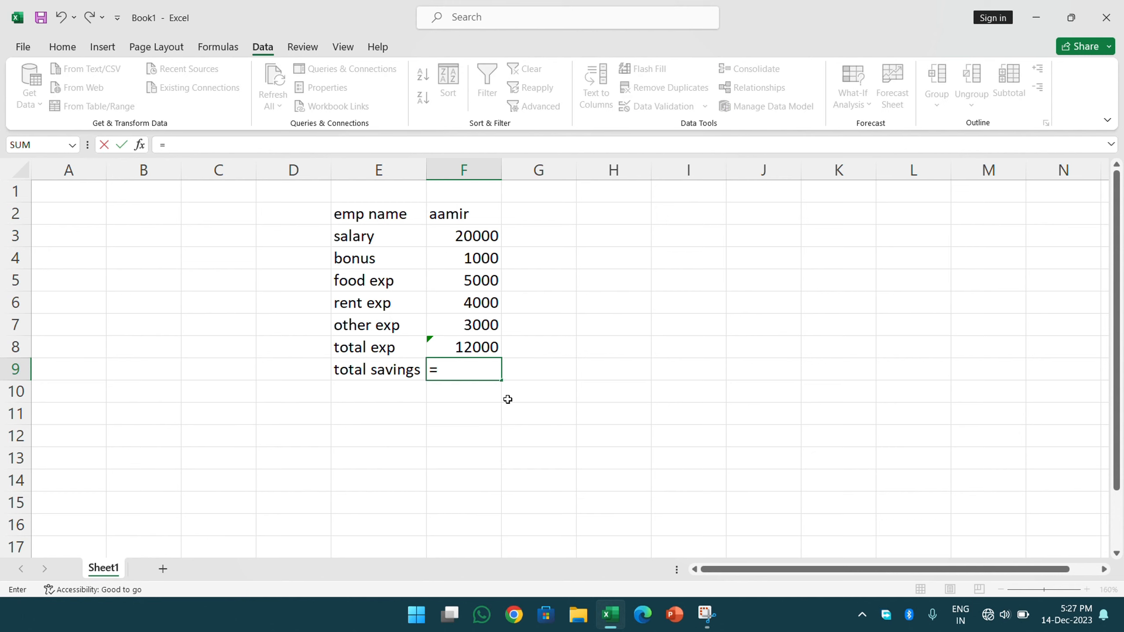
click(470, 242)
drag(470, 242, 472, 254)
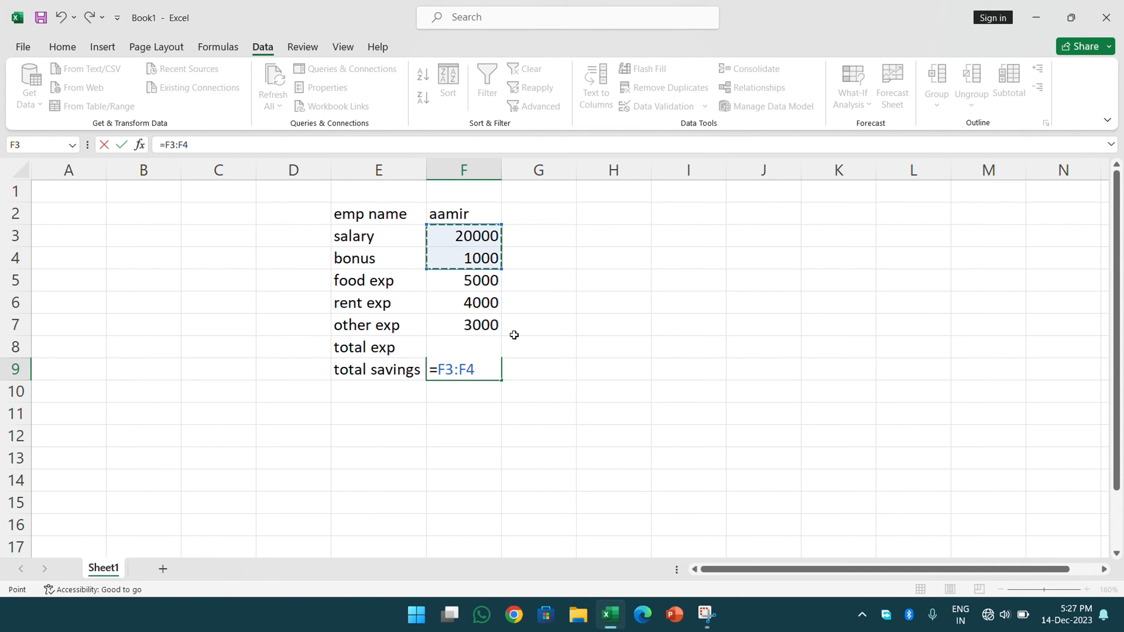
text(-)
click(436, 338)
key(Escape)
Step: Move the "total savings" label from E9 down to E10, leaving a blank row under the total expense
click(382, 374)
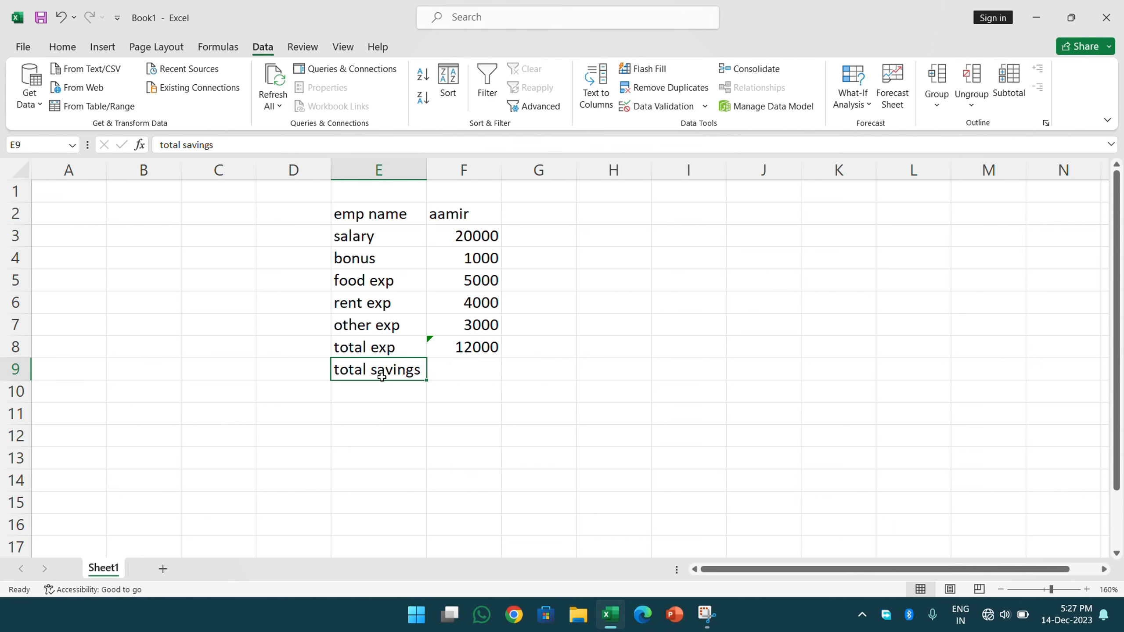
drag(386, 378, 389, 394)
click(442, 391)
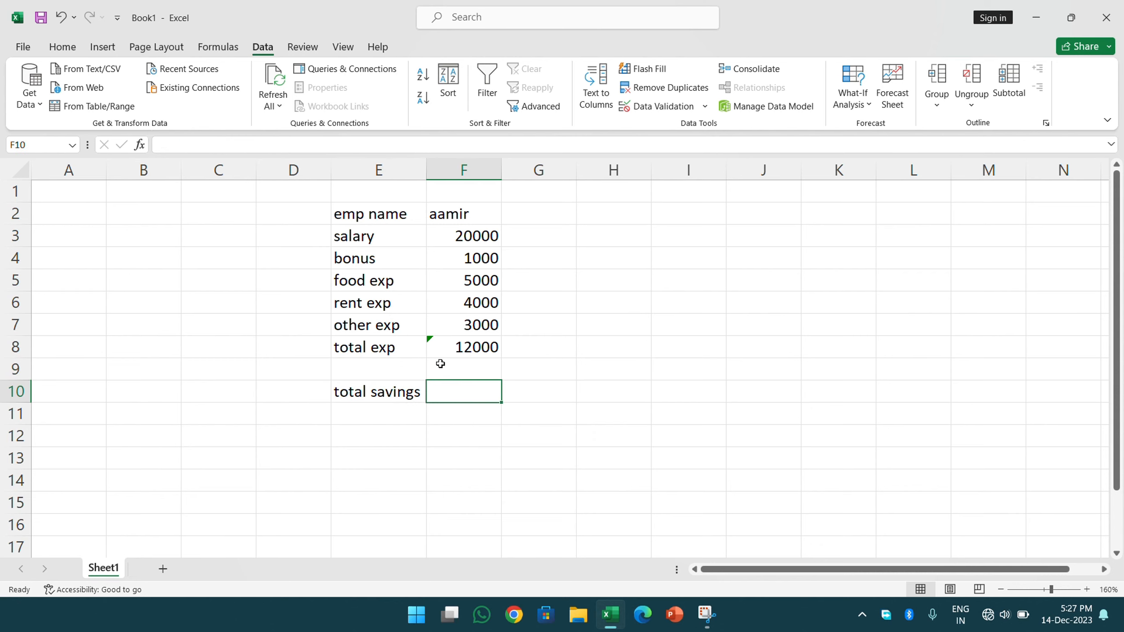
click(395, 348)
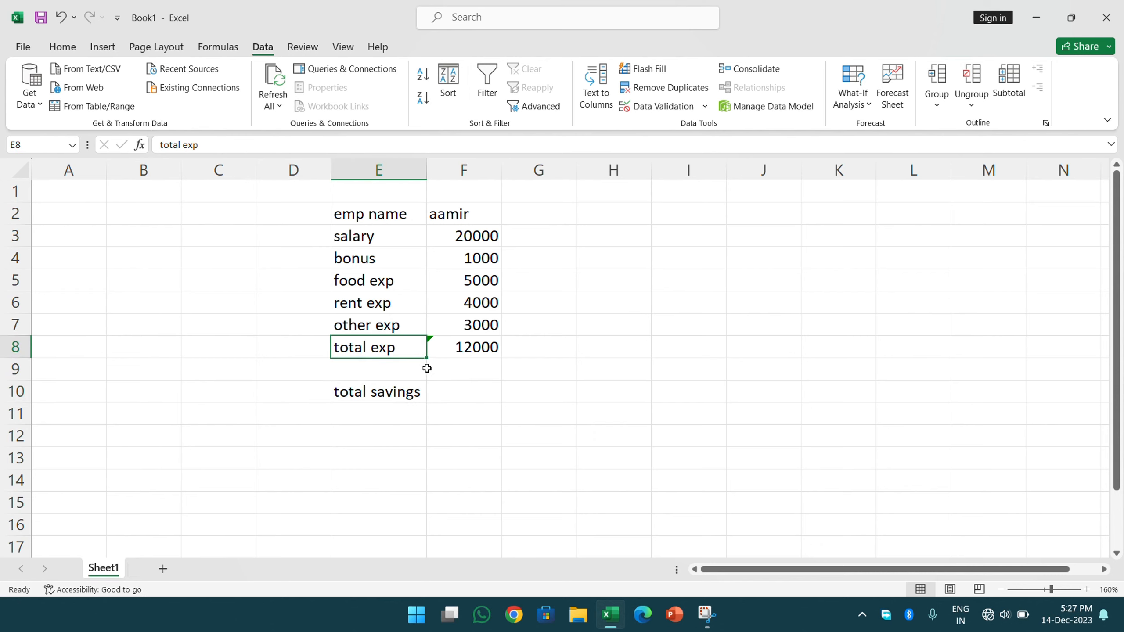
Step: Enter a SUM formula in F10 that adds the salary and bonus in F3:F4
click(455, 396)
text(=)
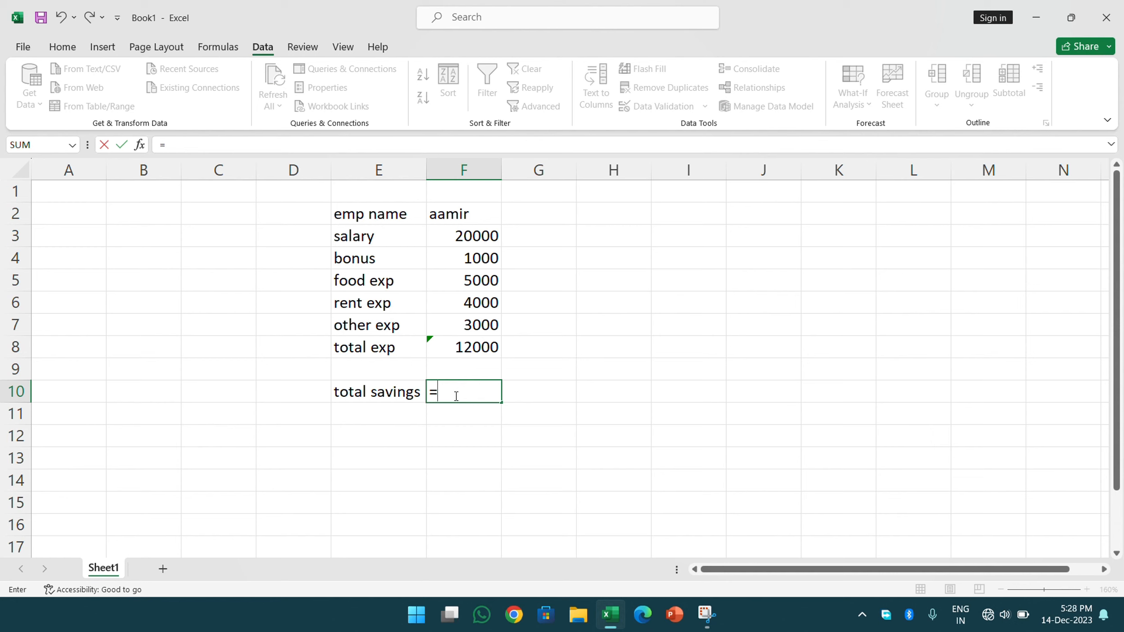
click(453, 240)
drag(453, 241, 455, 260)
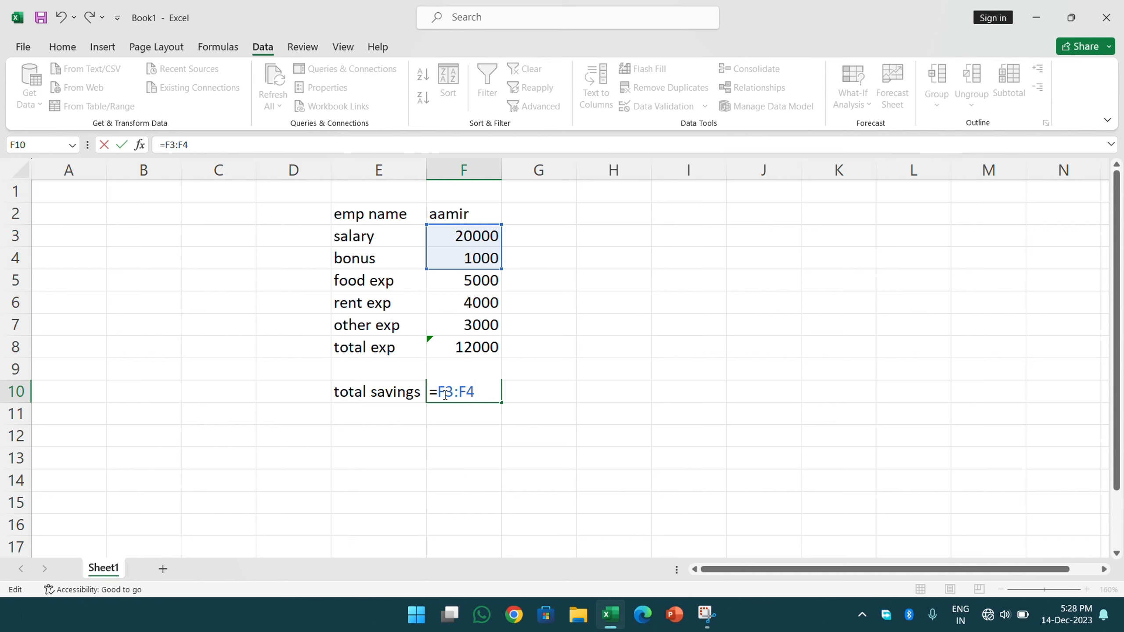
text(s)
text(um()
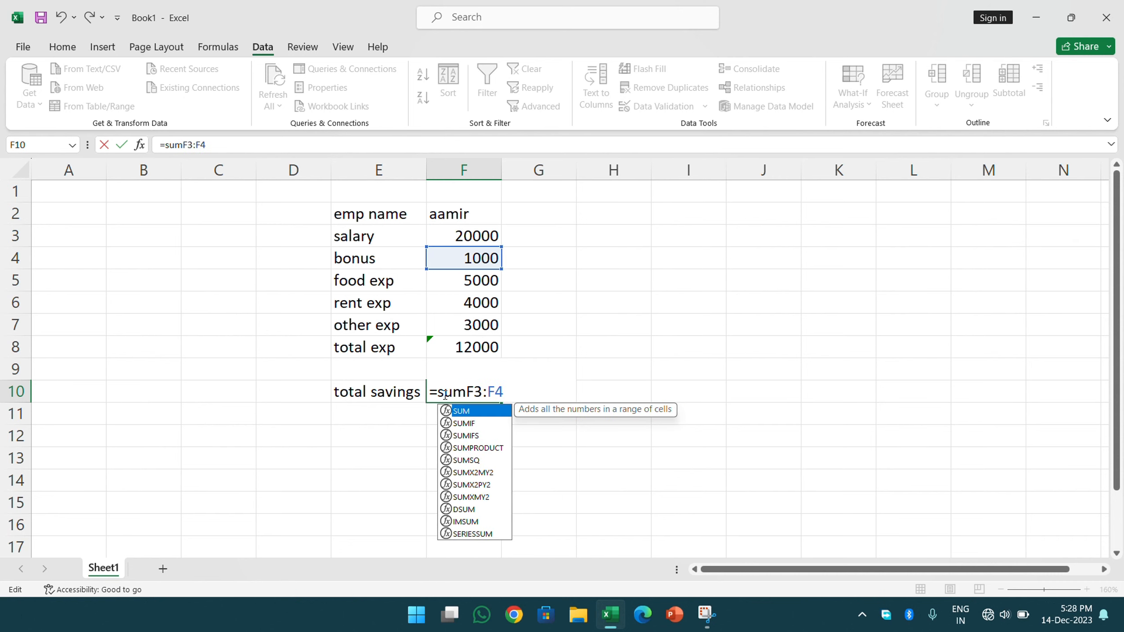
key(Return)
key(Return)
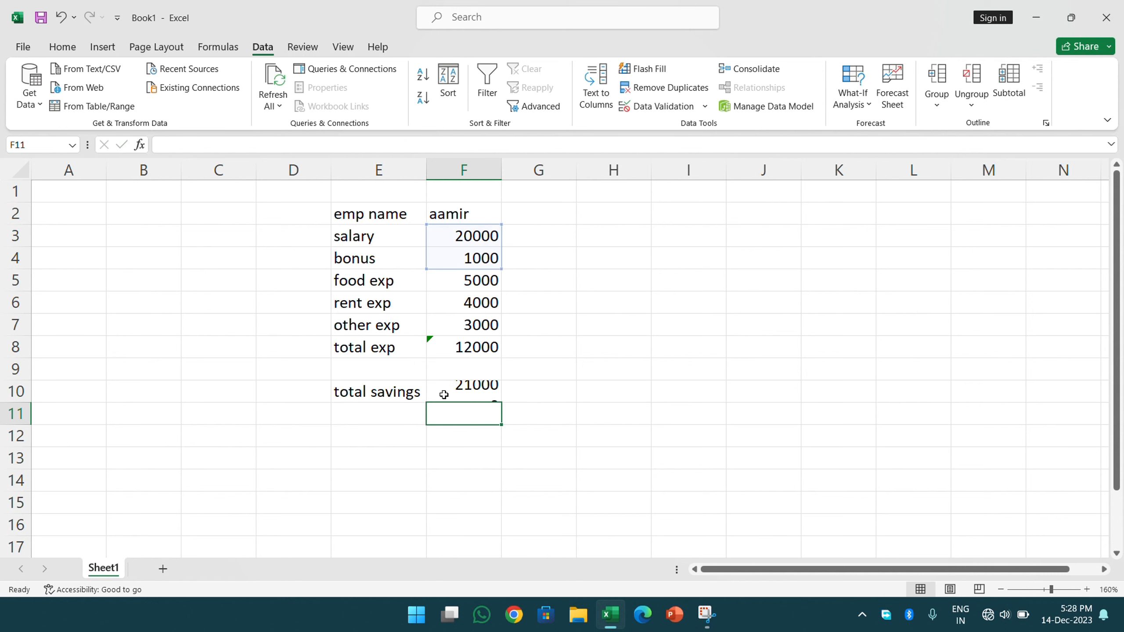
Step: Change the "total savings" label in E10 to "total income"
click(444, 394)
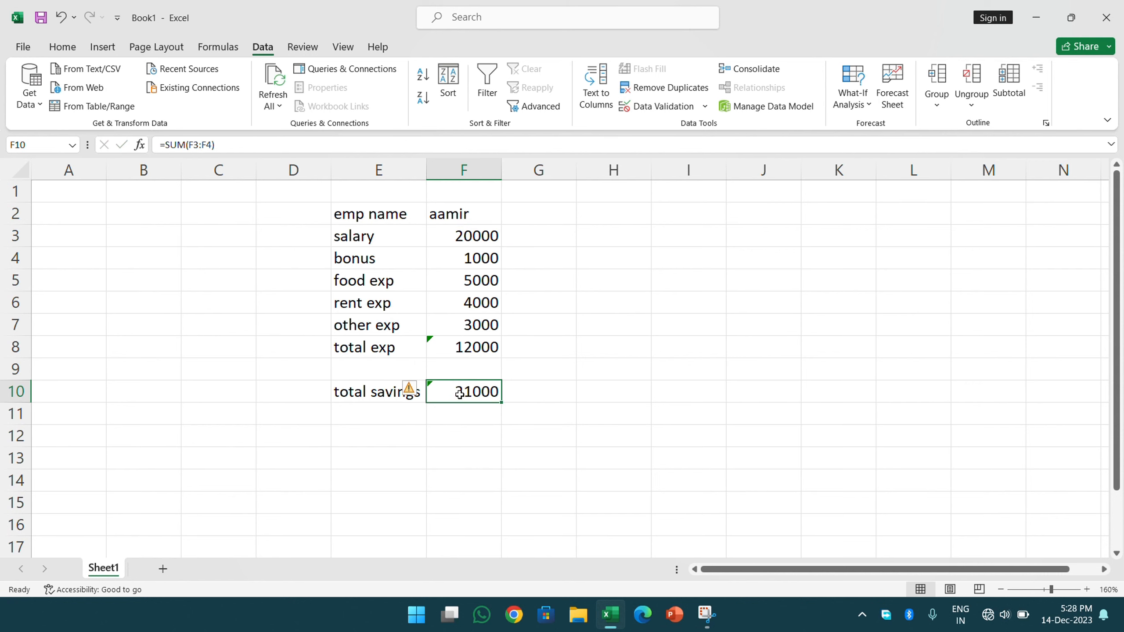
double_click(401, 392)
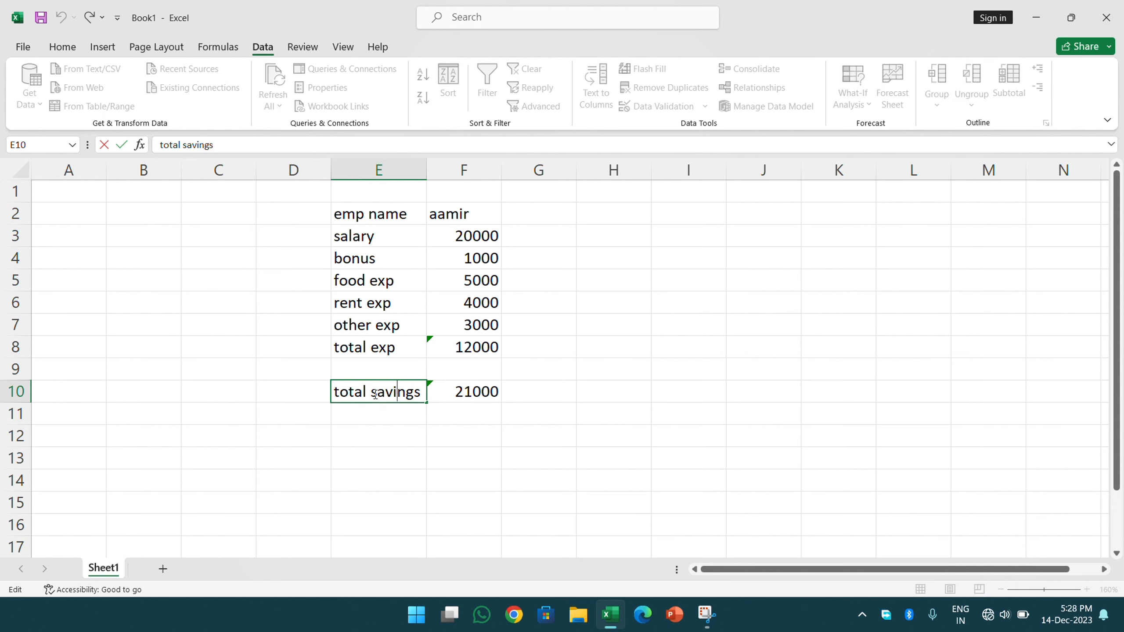
drag(375, 394, 425, 393)
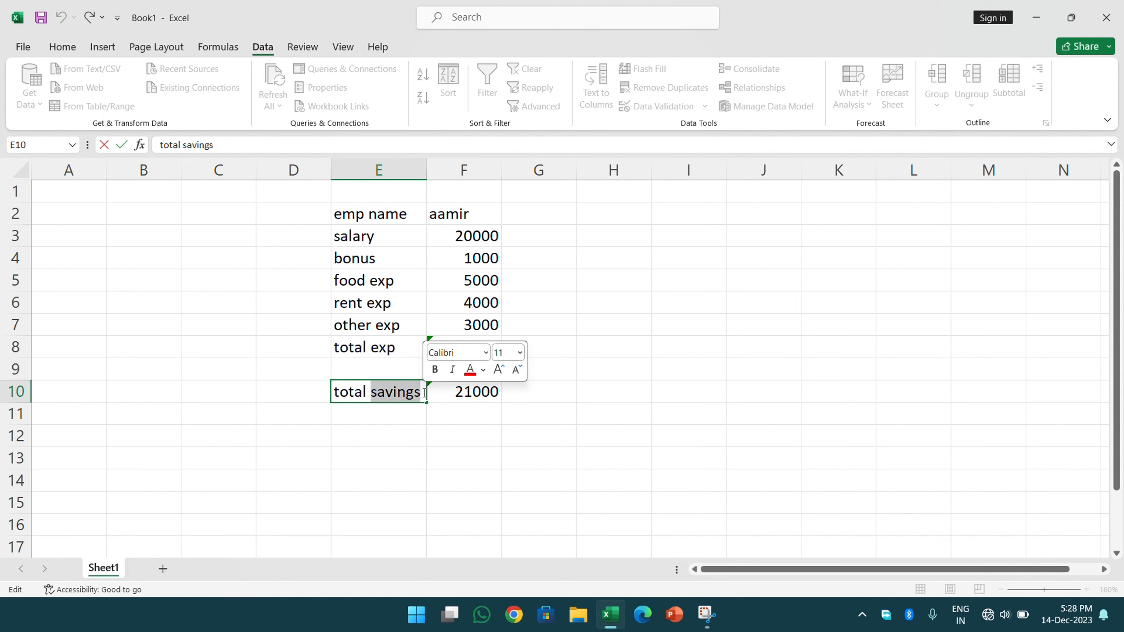
text(income)
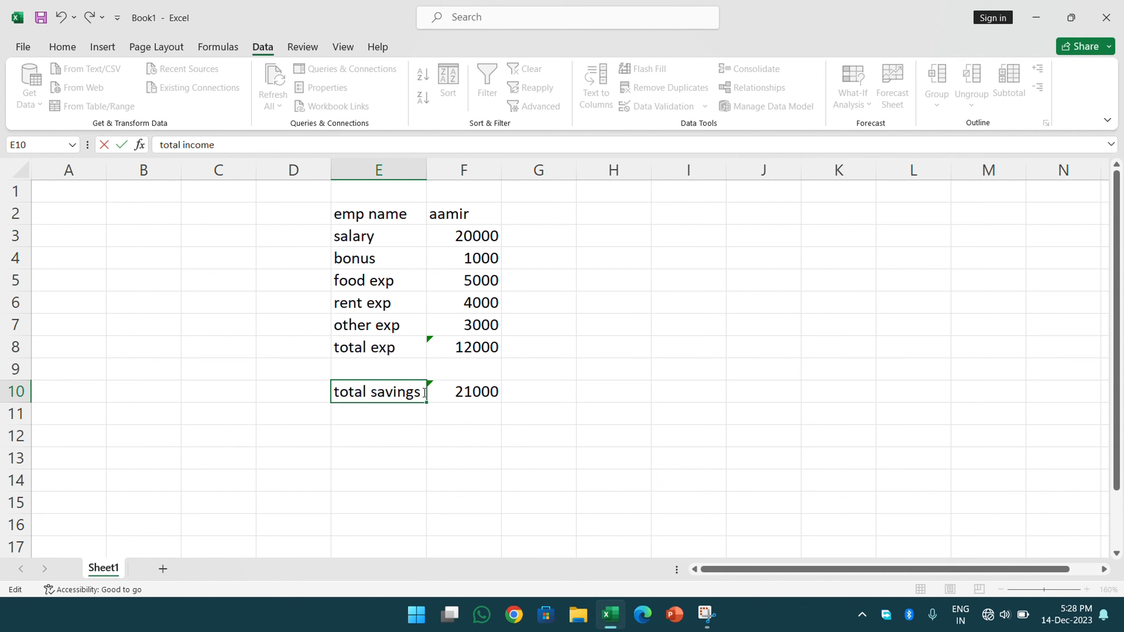
key(Return)
Step: Add the label "total saving" in E11 under the total income label
text(total )
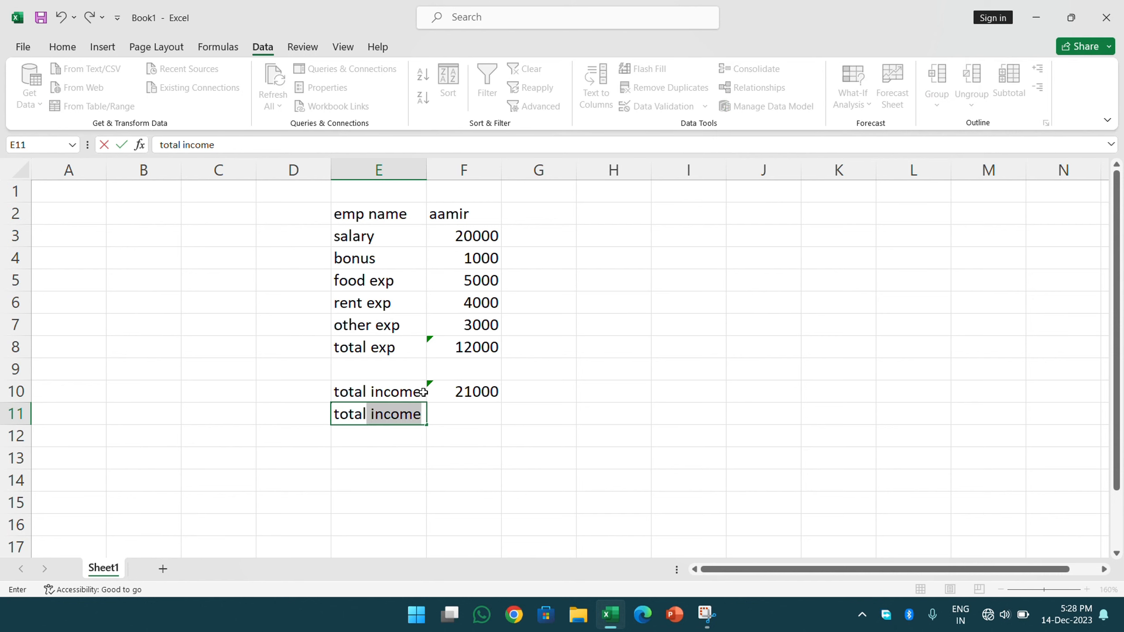
text(savin)
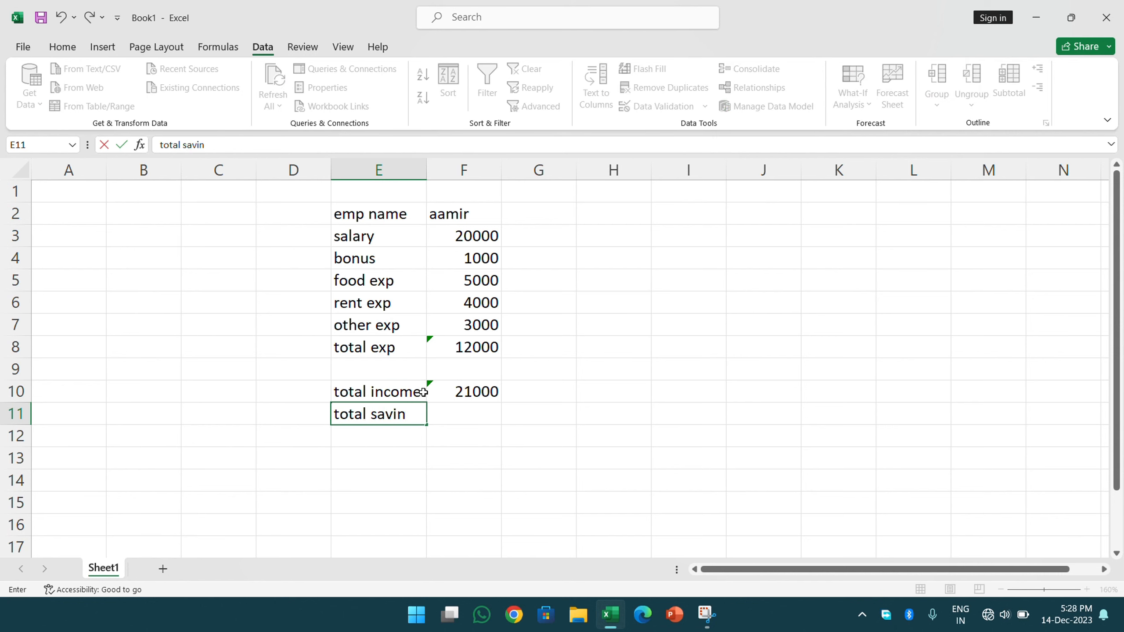
text(g)
key(Return)
Step: Calculate the total saving in F11 by subtracting the total expense from the total income with =F10-F8
click(447, 416)
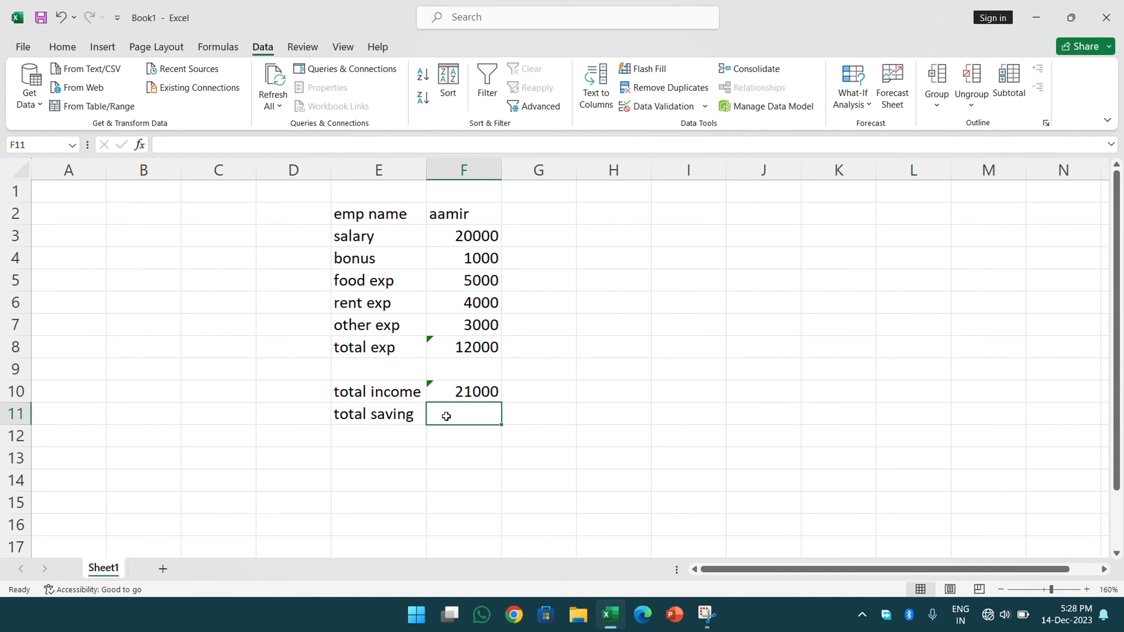
text(=)
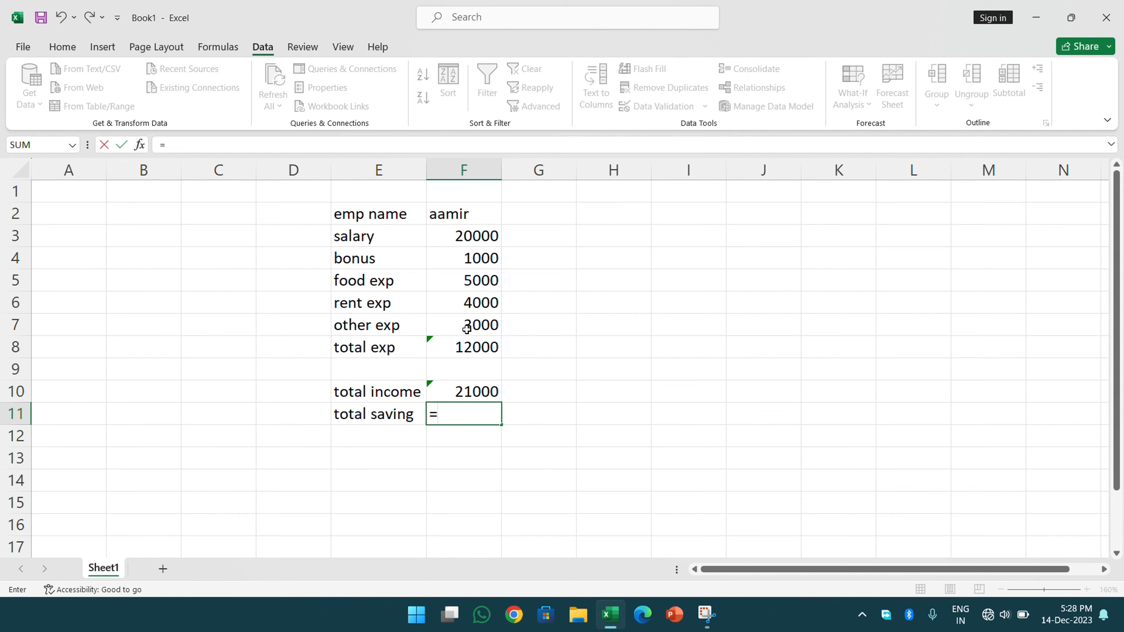
click(478, 390)
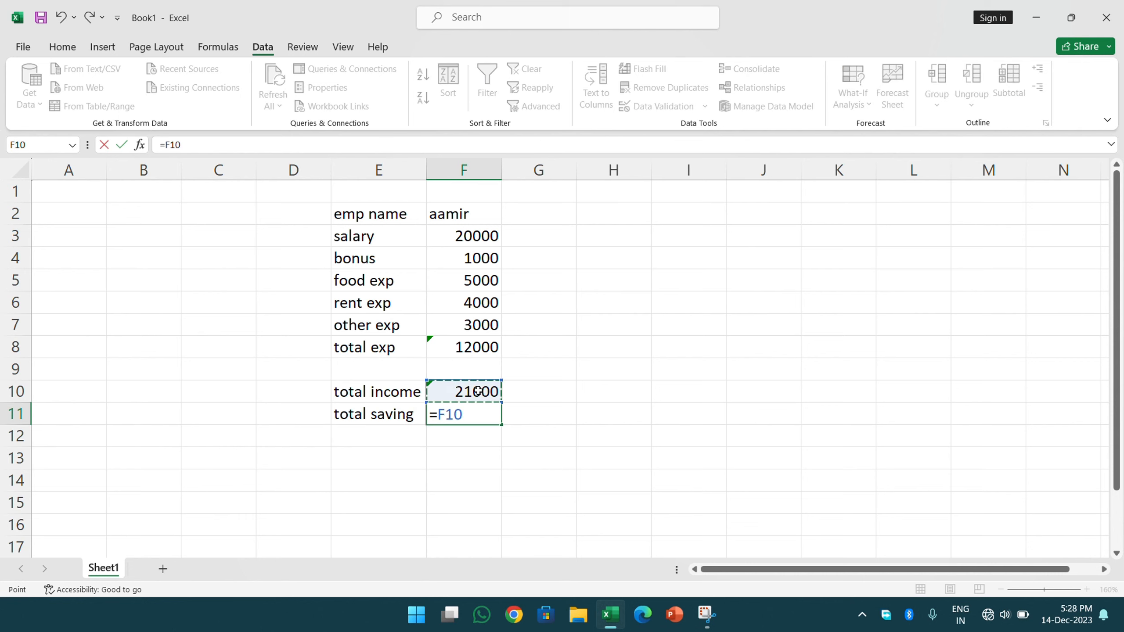
text(-)
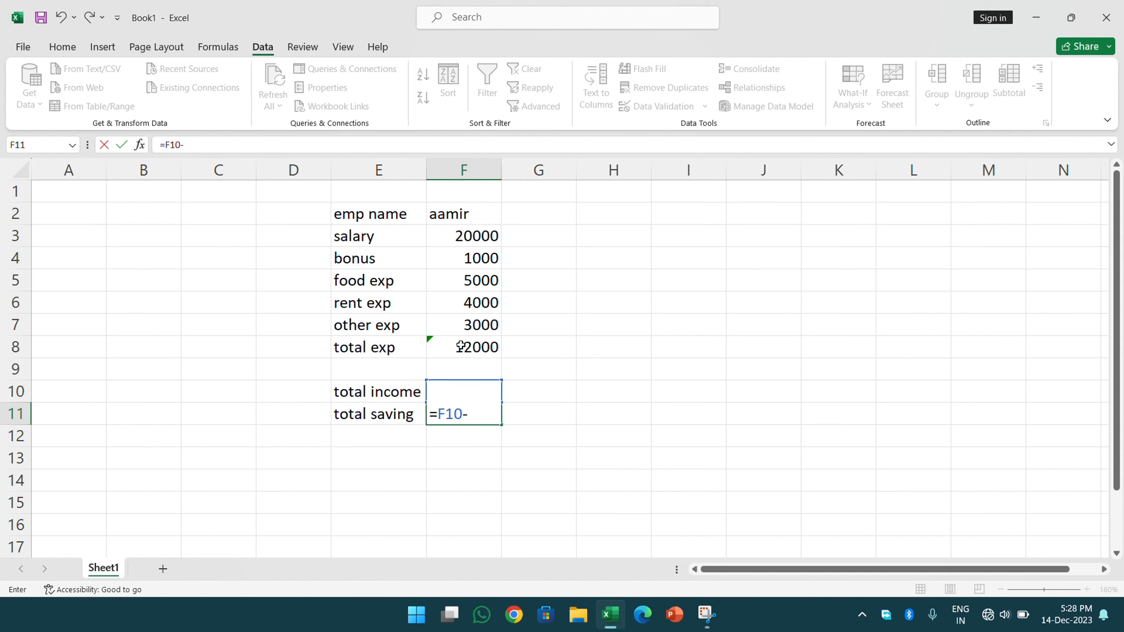
click(460, 345)
key(Return)
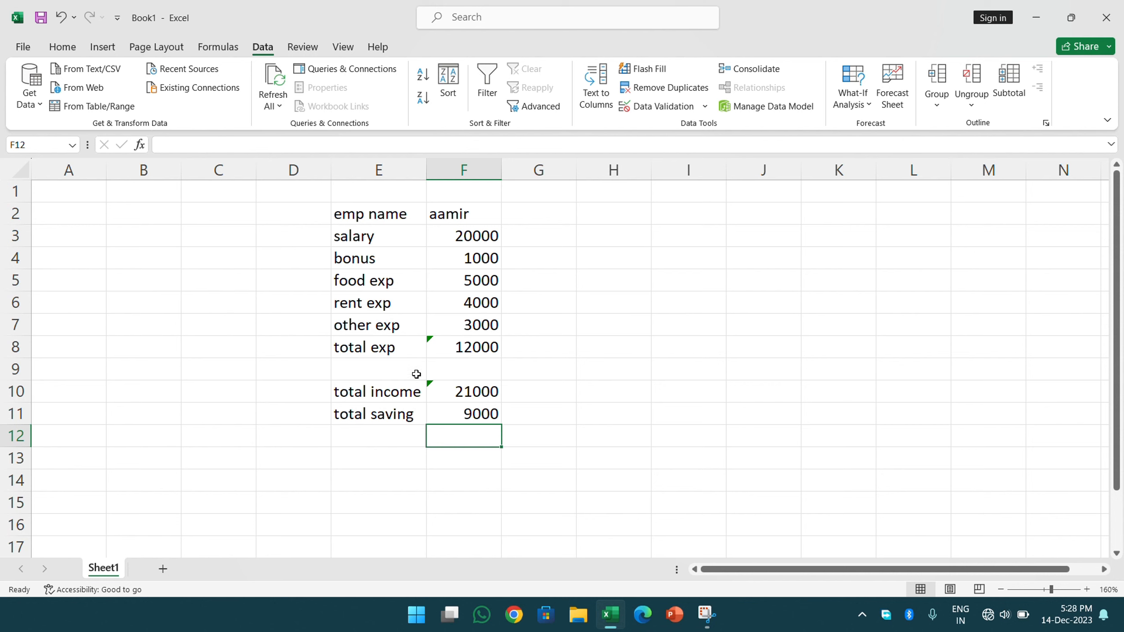
Step: Delete the blank row 9 between the total expense and total income rows
click(17, 371)
right_click(23, 374)
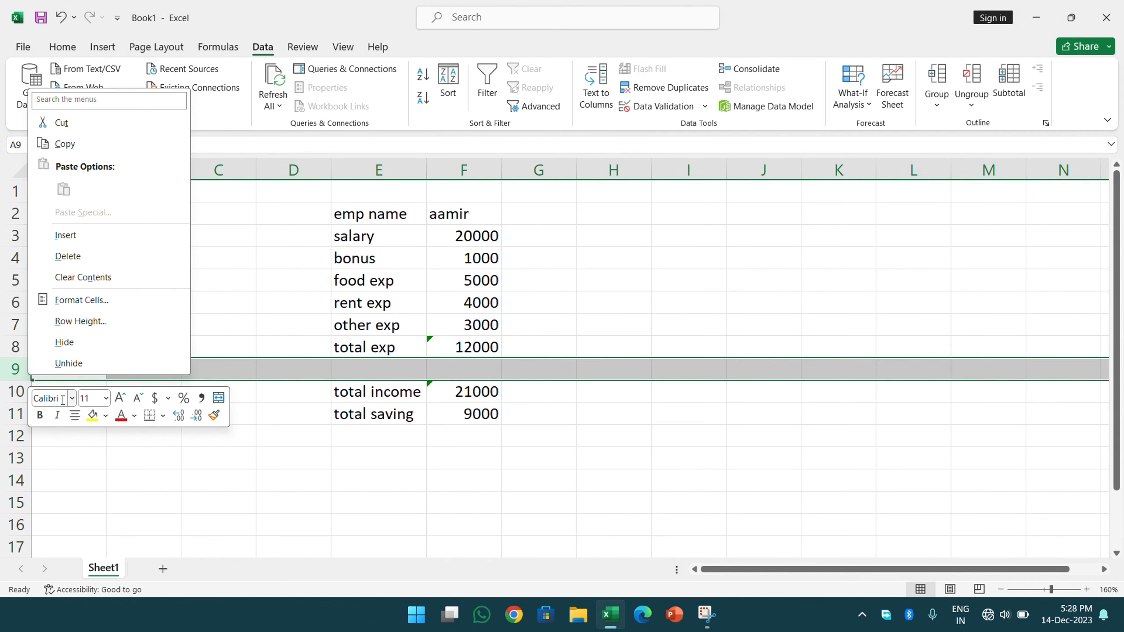
click(66, 260)
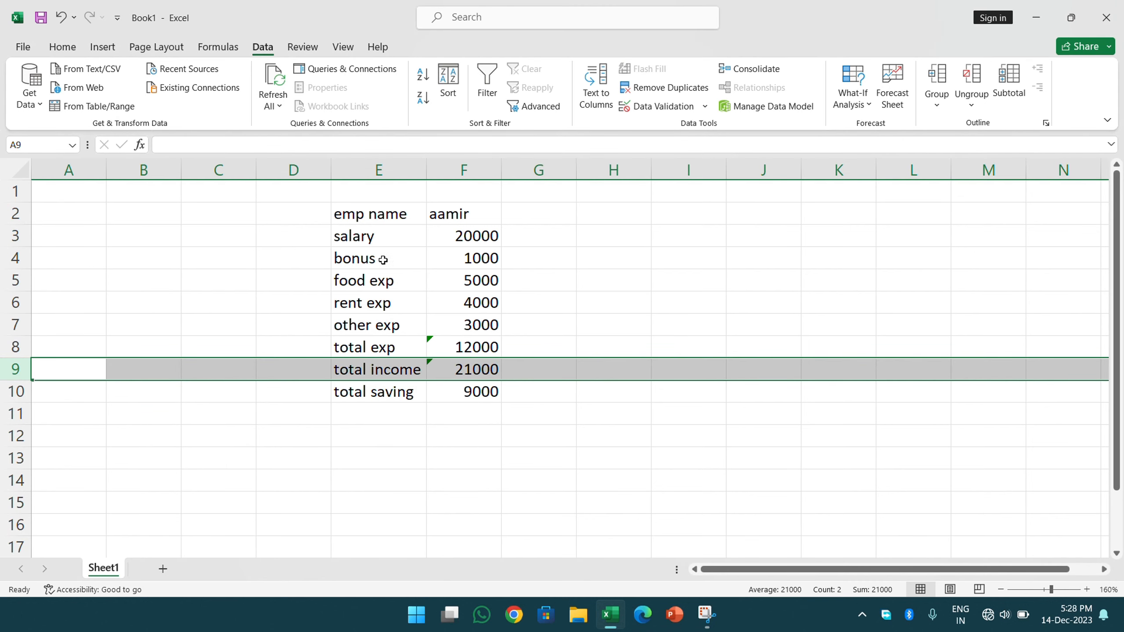
drag(365, 218, 471, 386)
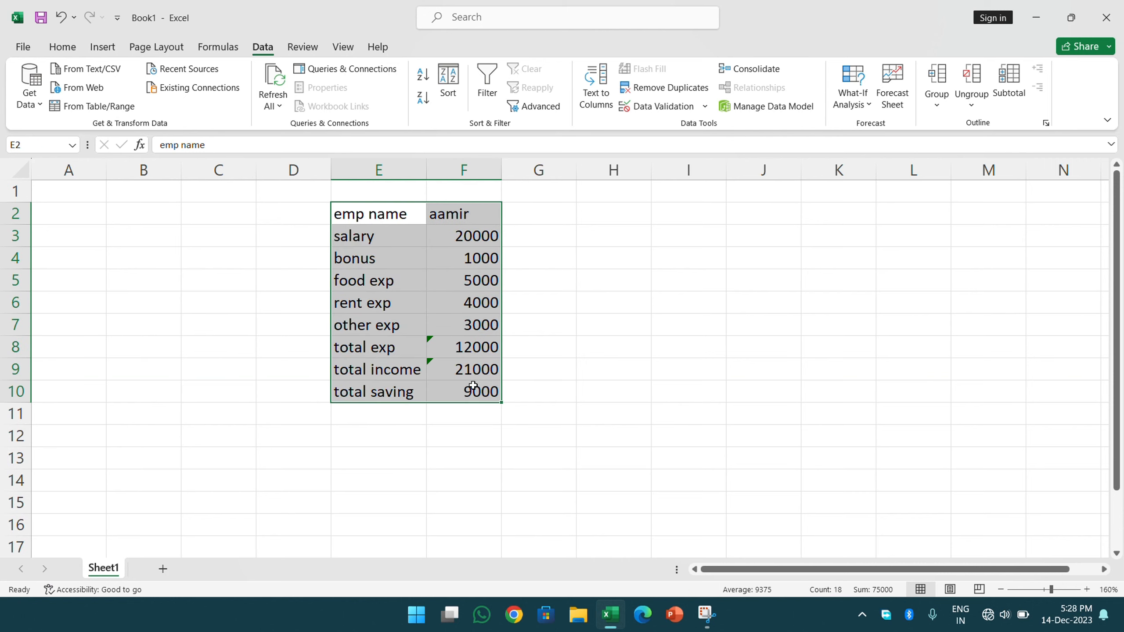
click(852, 95)
click(890, 127)
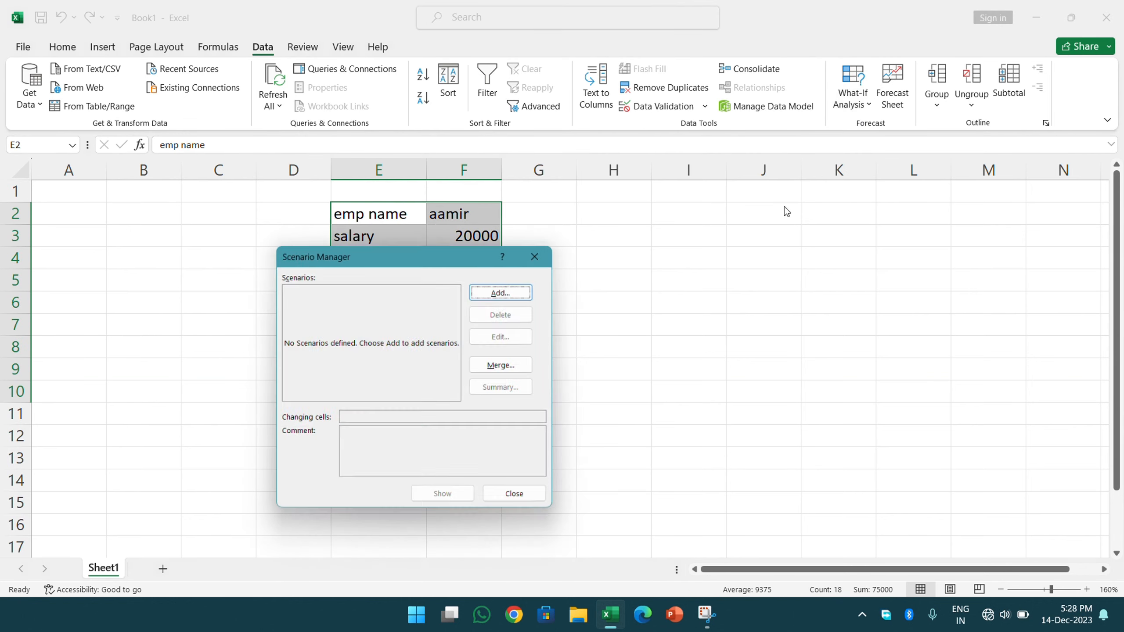
click(493, 292)
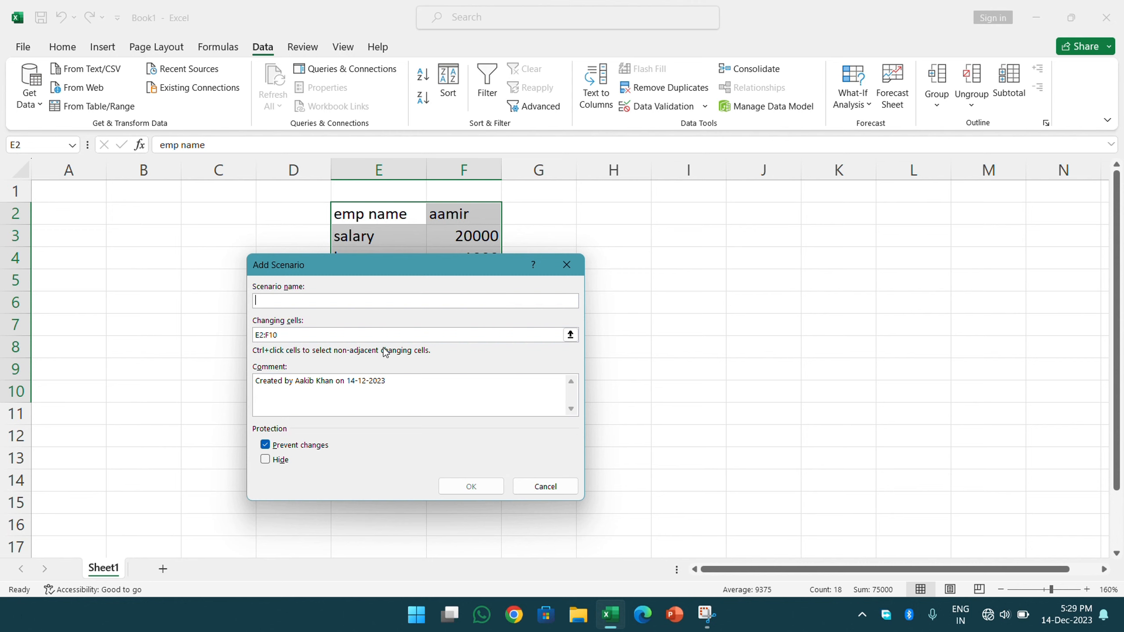
drag(400, 270, 716, 262)
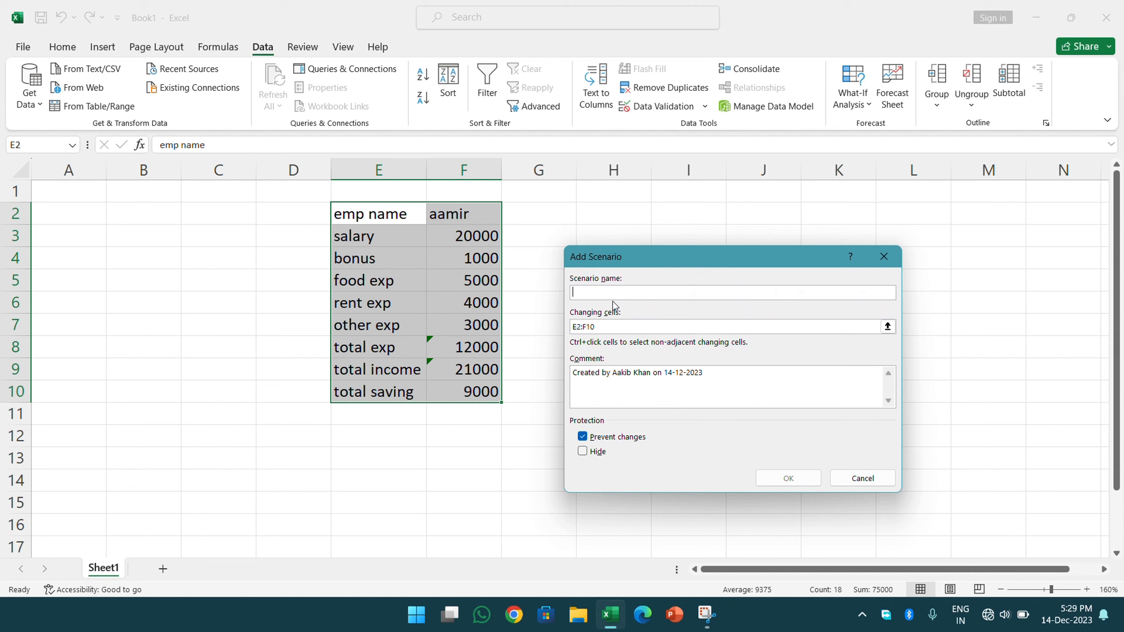
text(if salary increase)
key(Return)
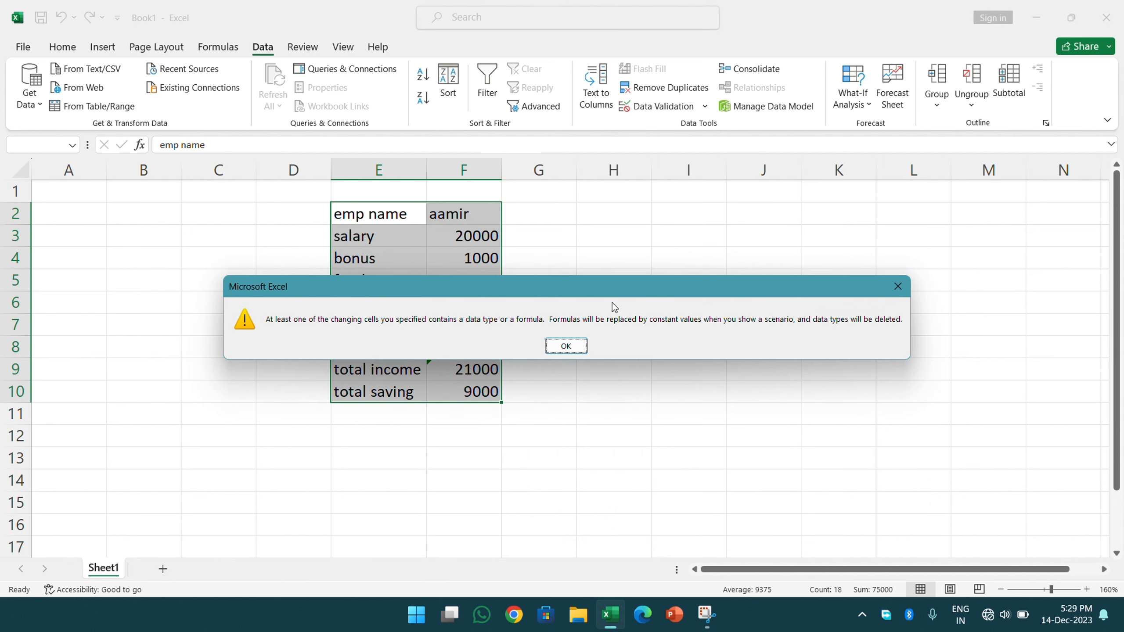
click(569, 348)
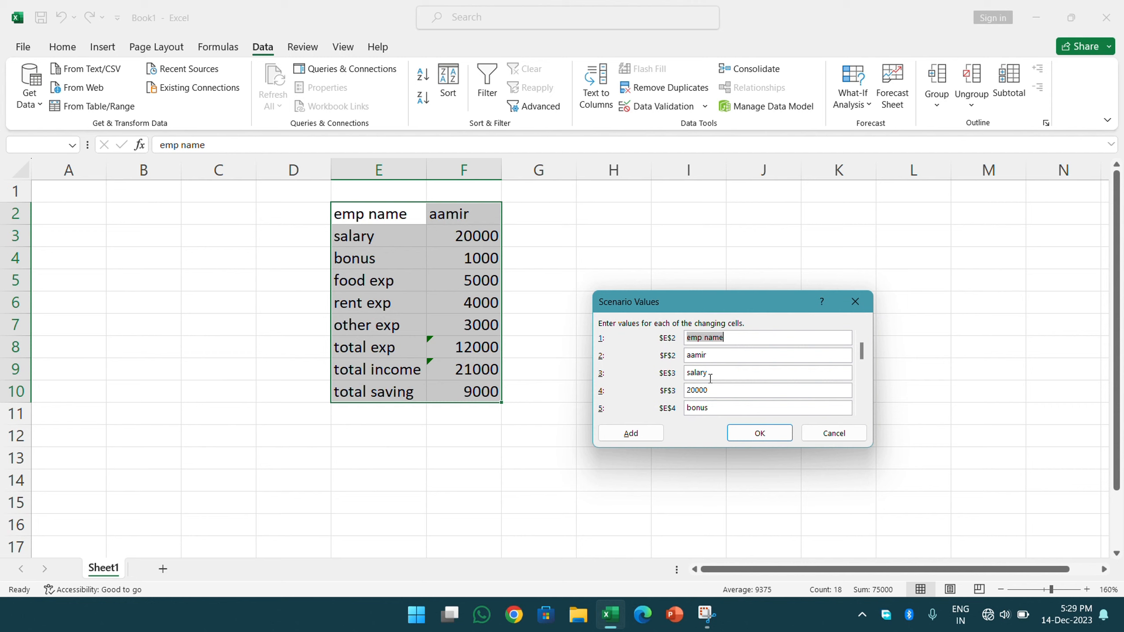
click(691, 391)
text(5)
click(711, 406)
click(861, 411)
click(861, 411)
click(862, 411)
click(862, 411)
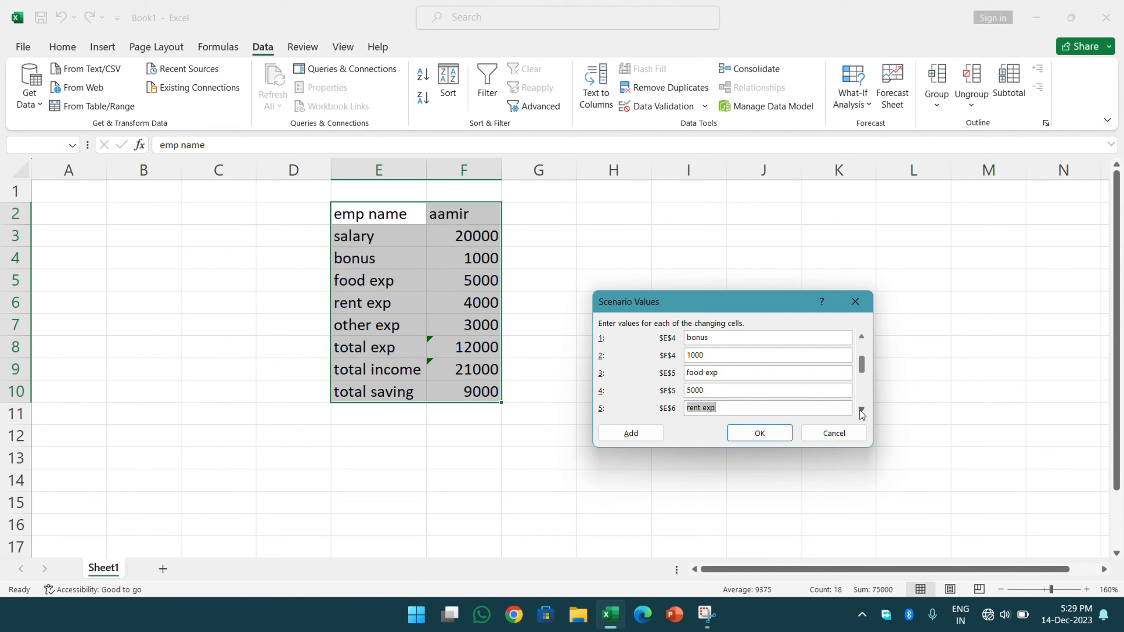
drag(705, 355, 642, 353)
text(1500)
click(724, 393)
key(shift+Home)
text(7000)
click(862, 411)
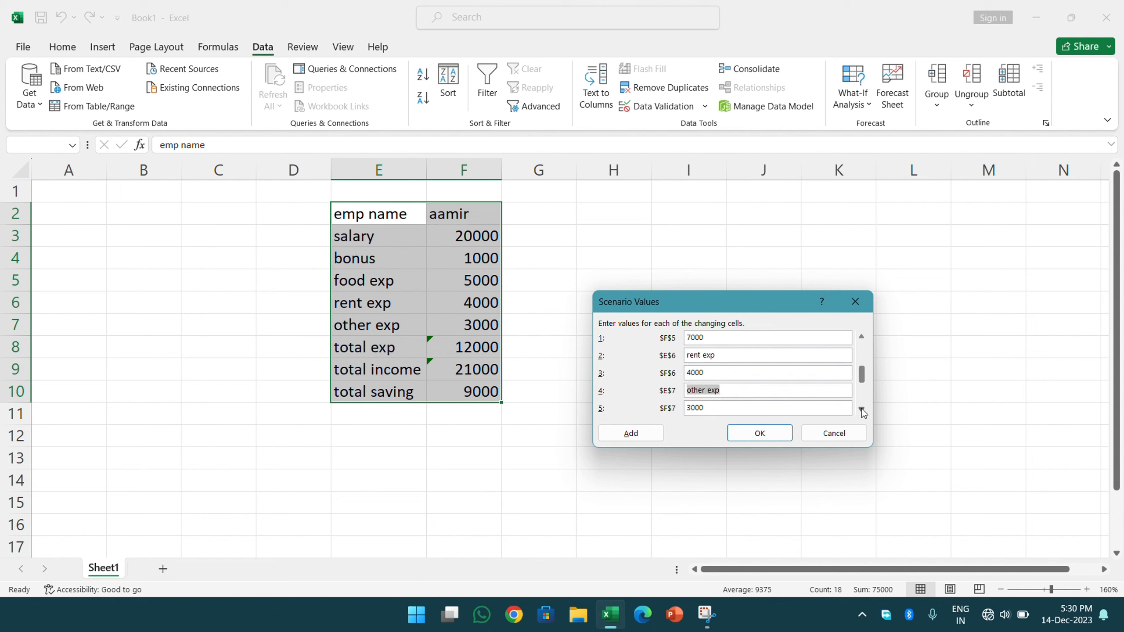
click(861, 410)
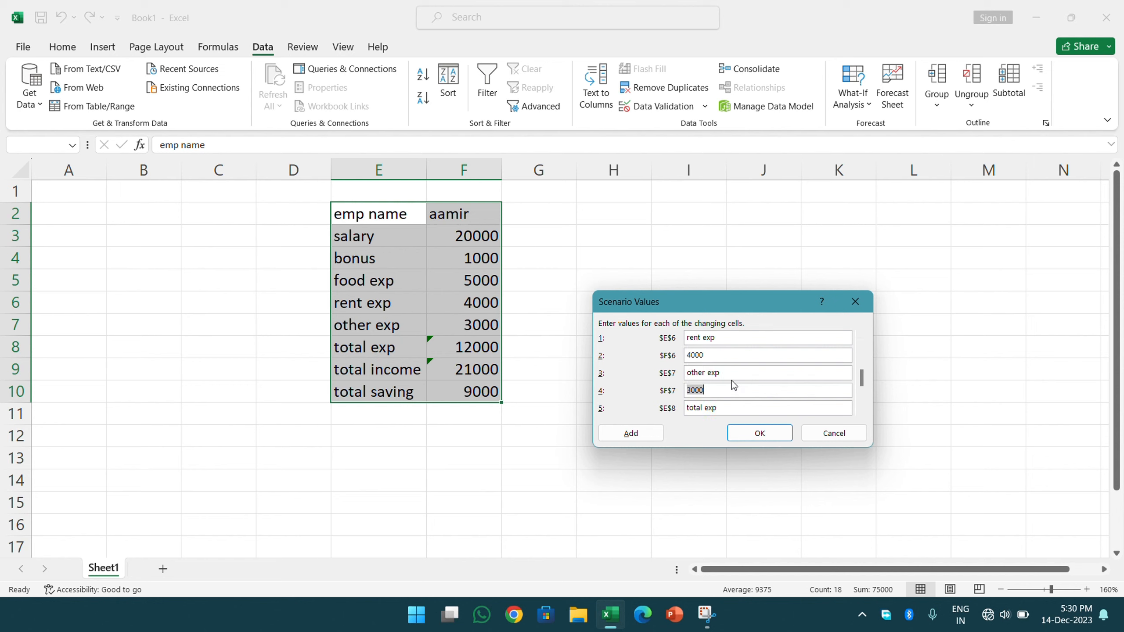
text(5000)
click(862, 409)
click(862, 410)
click(861, 410)
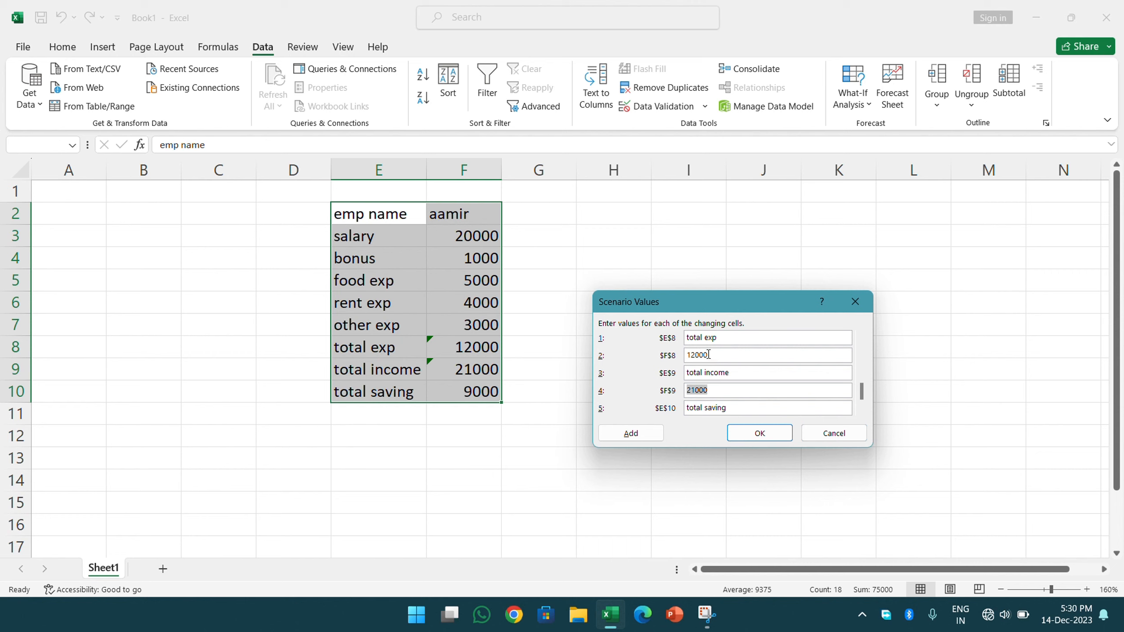
click(814, 431)
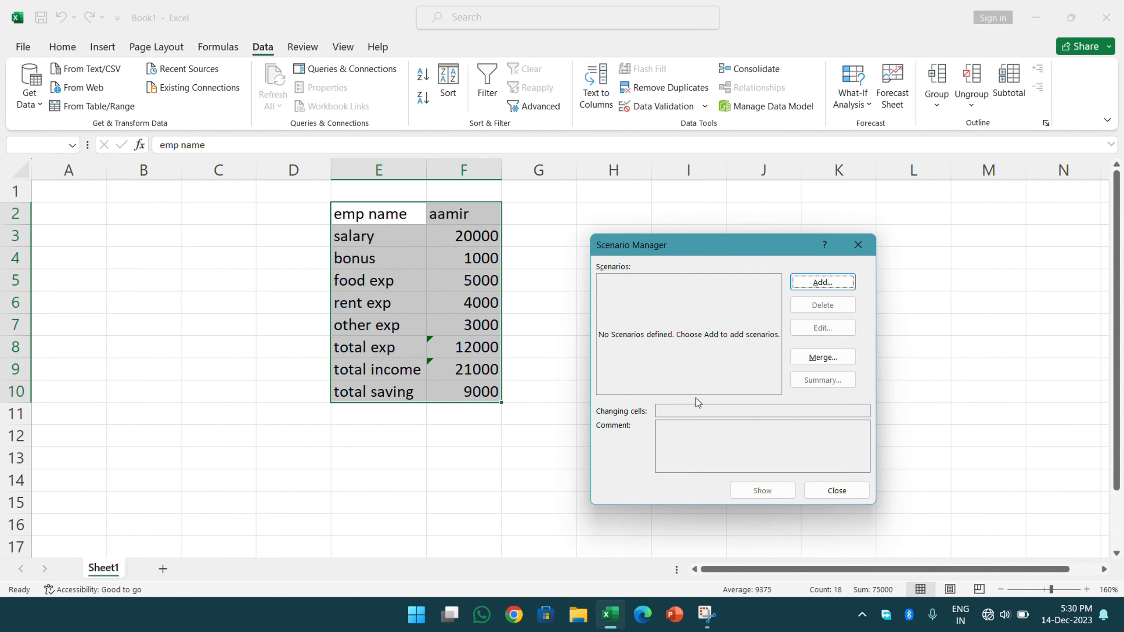
click(826, 487)
click(539, 324)
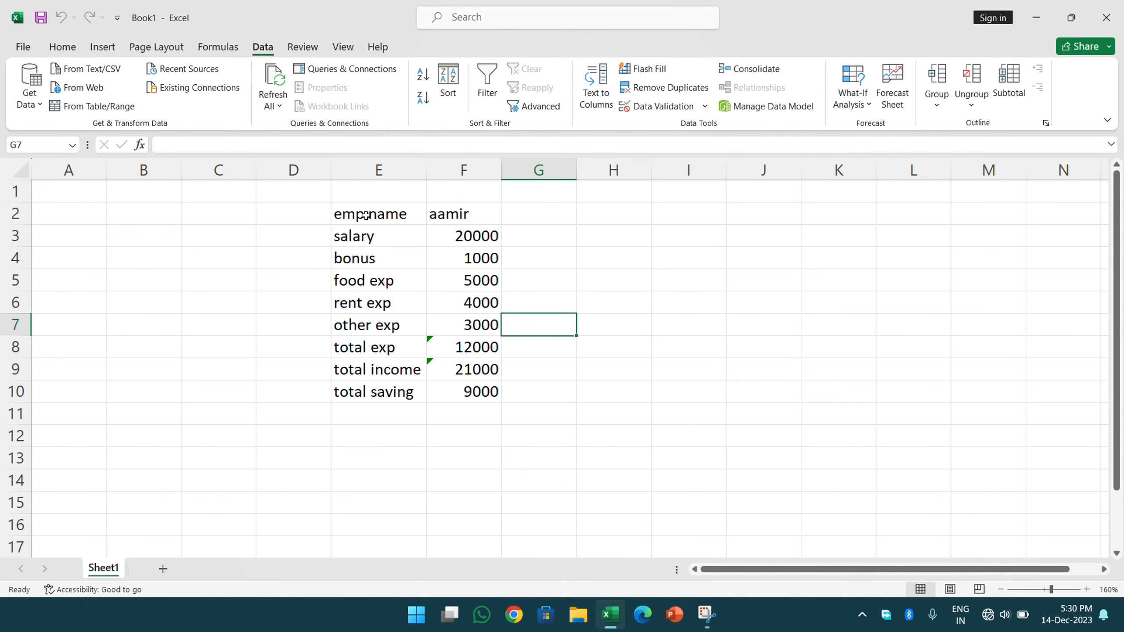
Step: Add a scenario named "if salary increased" in Scenario Manager with E2:F7 as the changing cells
drag(368, 221, 470, 329)
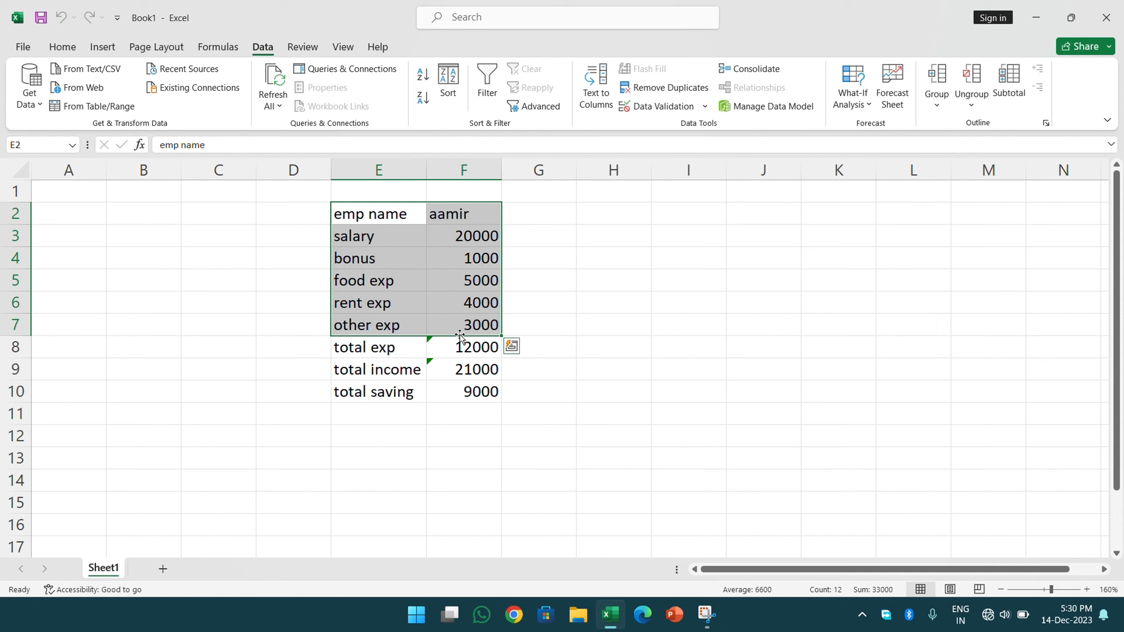
click(861, 103)
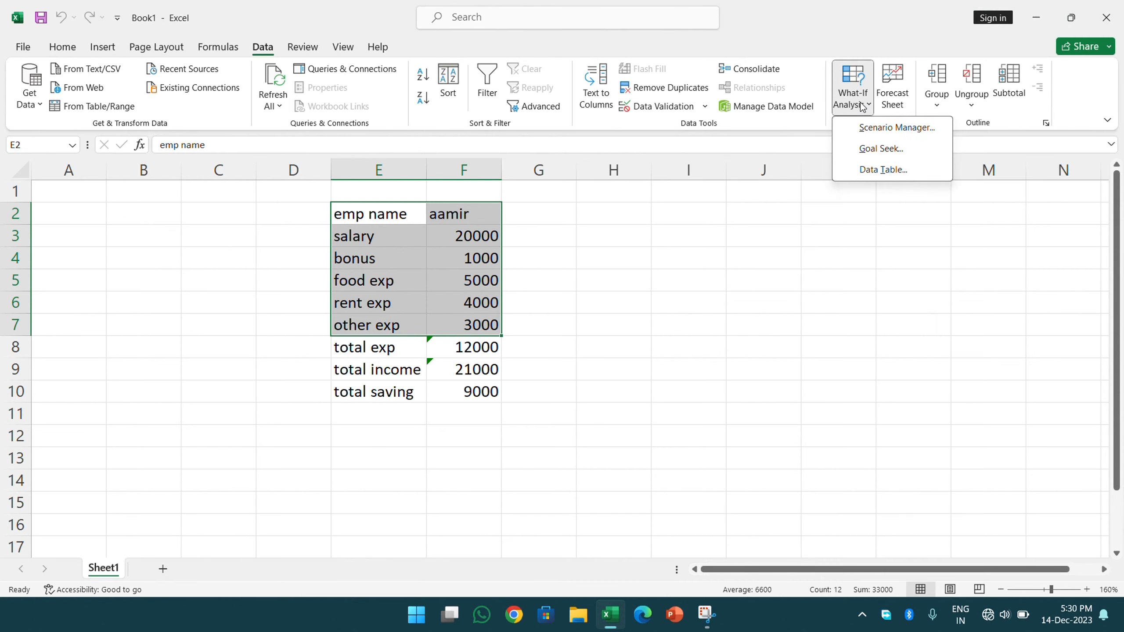
click(860, 134)
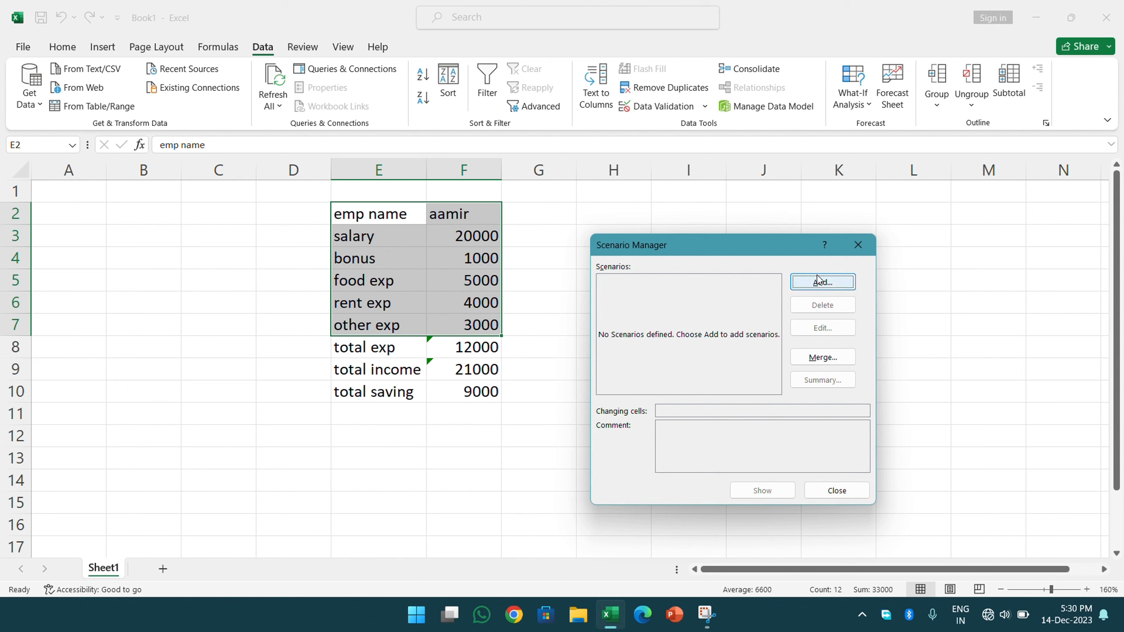
click(818, 279)
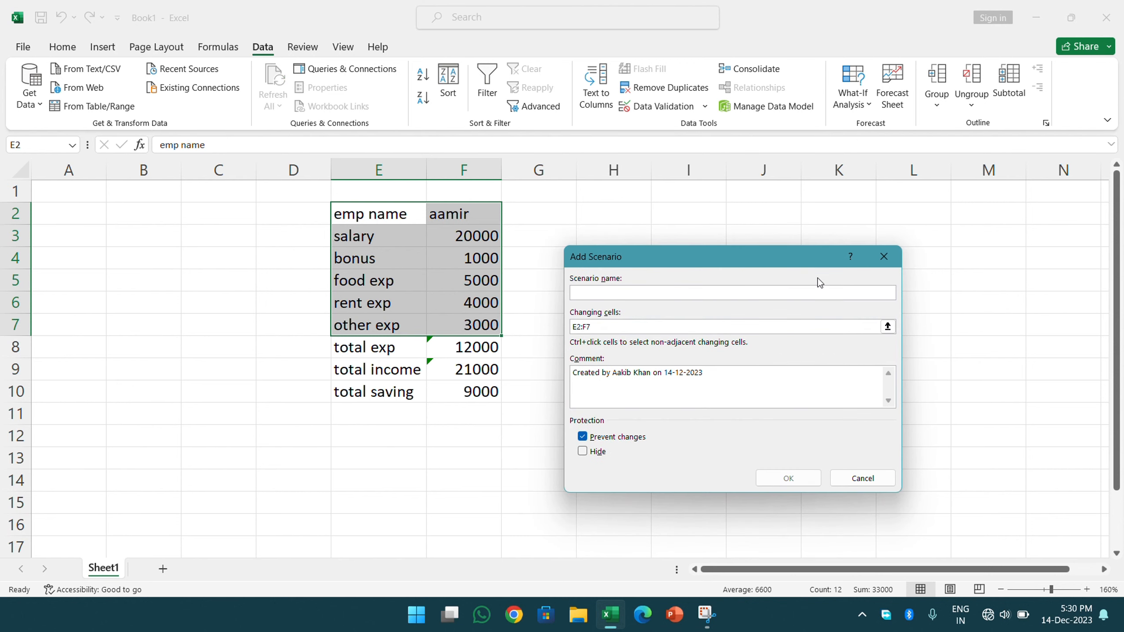
text(if salay)
key(BackSpace)
text(ry increased)
key(Return)
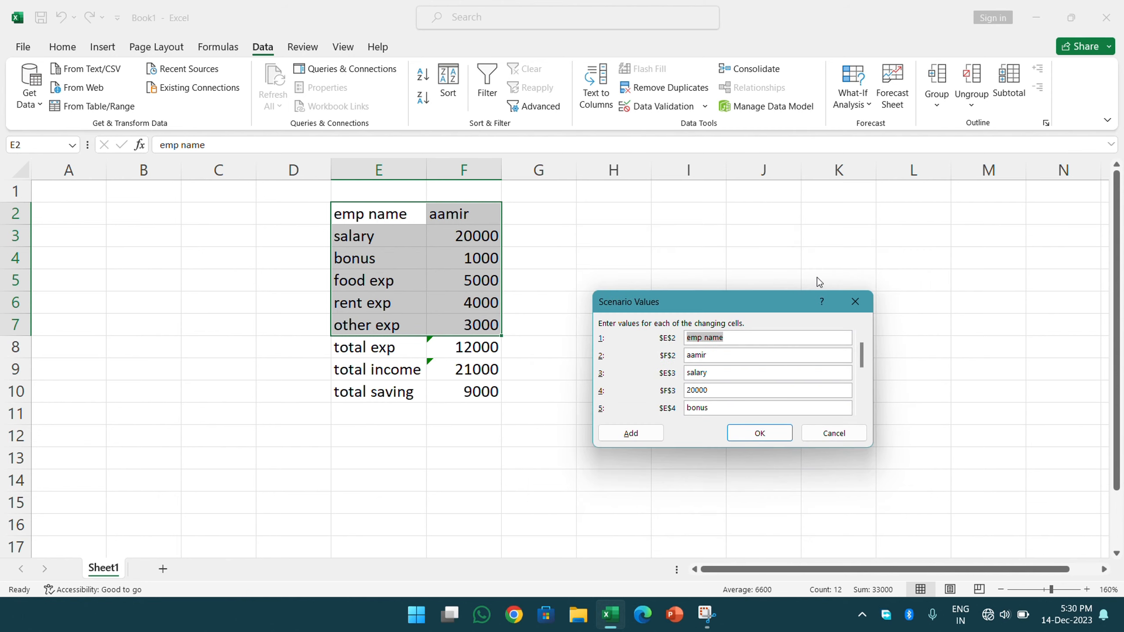
Step: Set the scenario values for the salary in F3 to 25000 and the bonus in F4 to 1500
click(714, 393)
key(Tab)
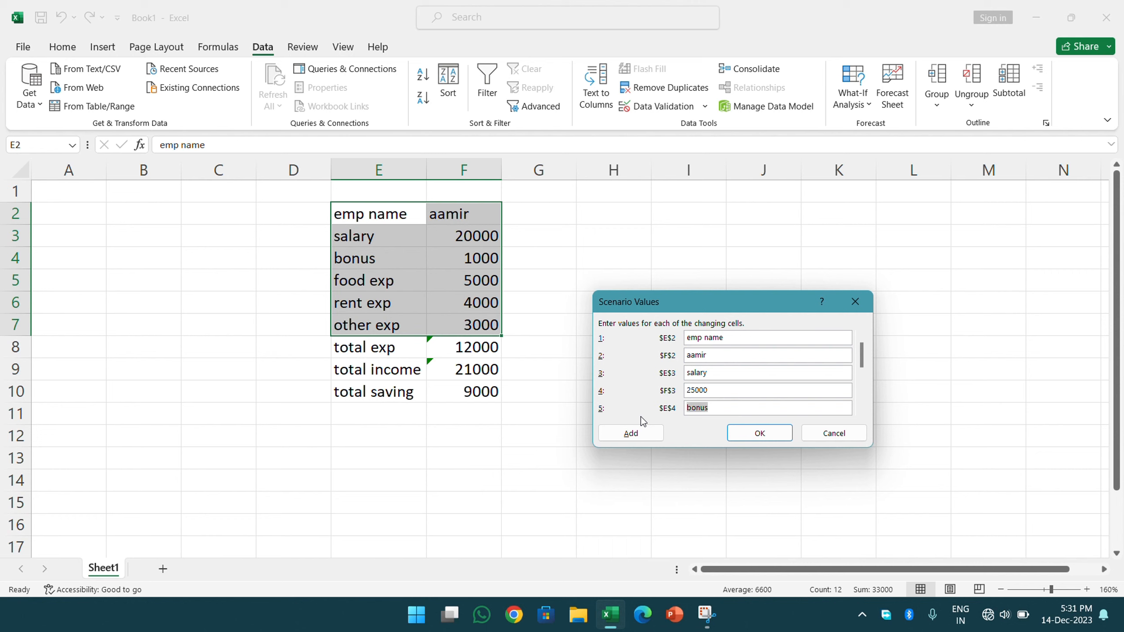
key(Tab)
text(1500)
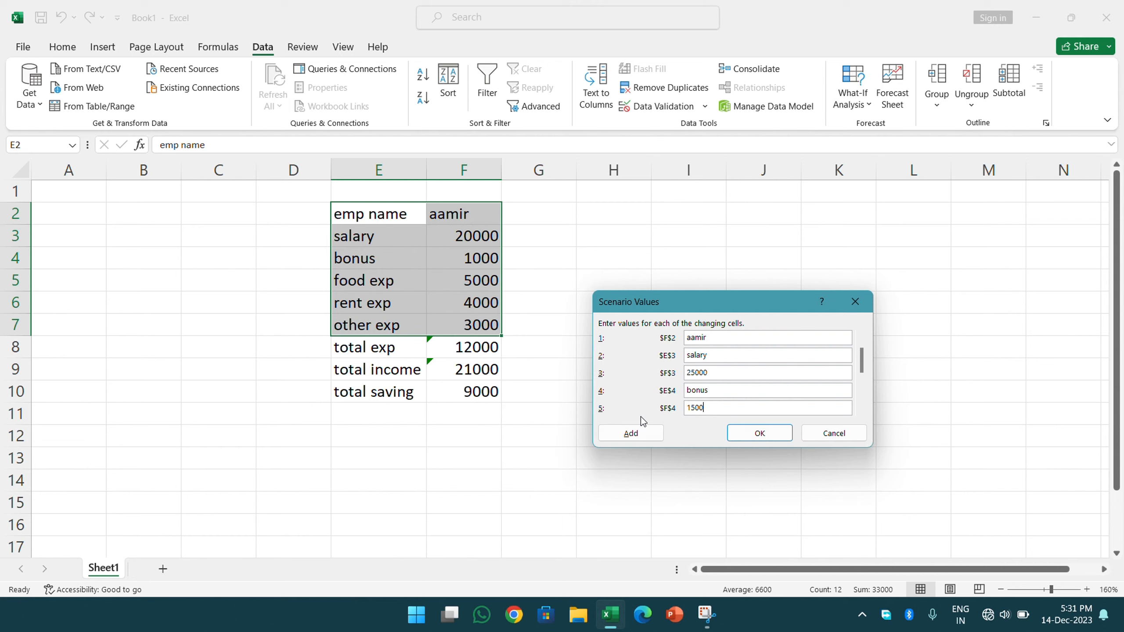
Step: Set the scenario's food expense in F5 to 8000 and other expense in F7 to 5000, and store it while starting another scenario
key(Tab)
key(Tab)
text(8000)
key(Tab)
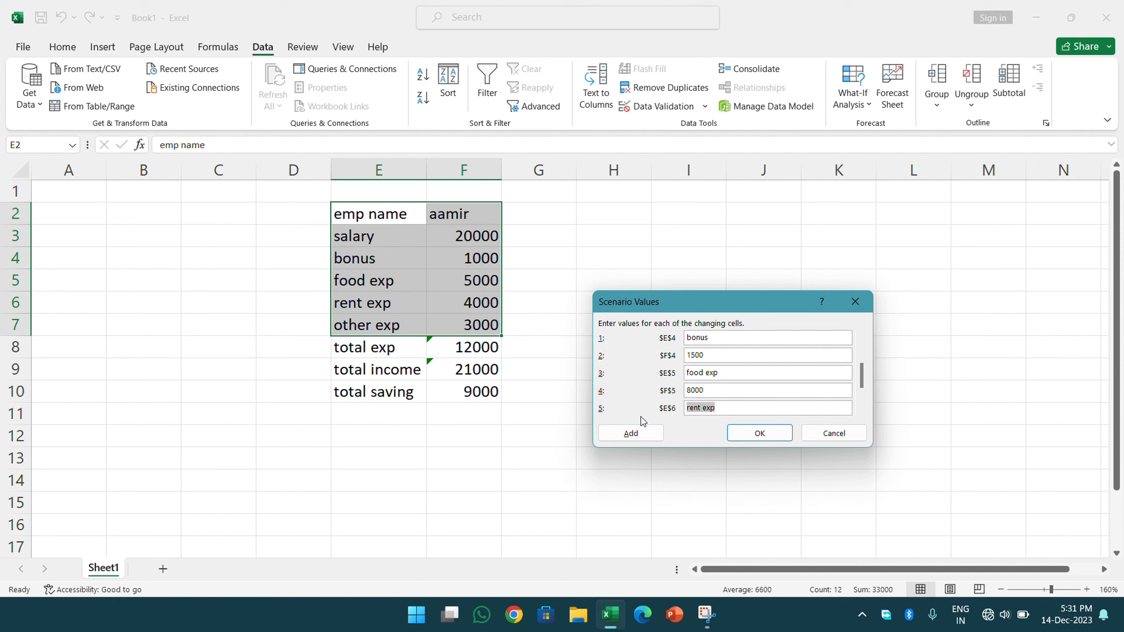
key(Tab)
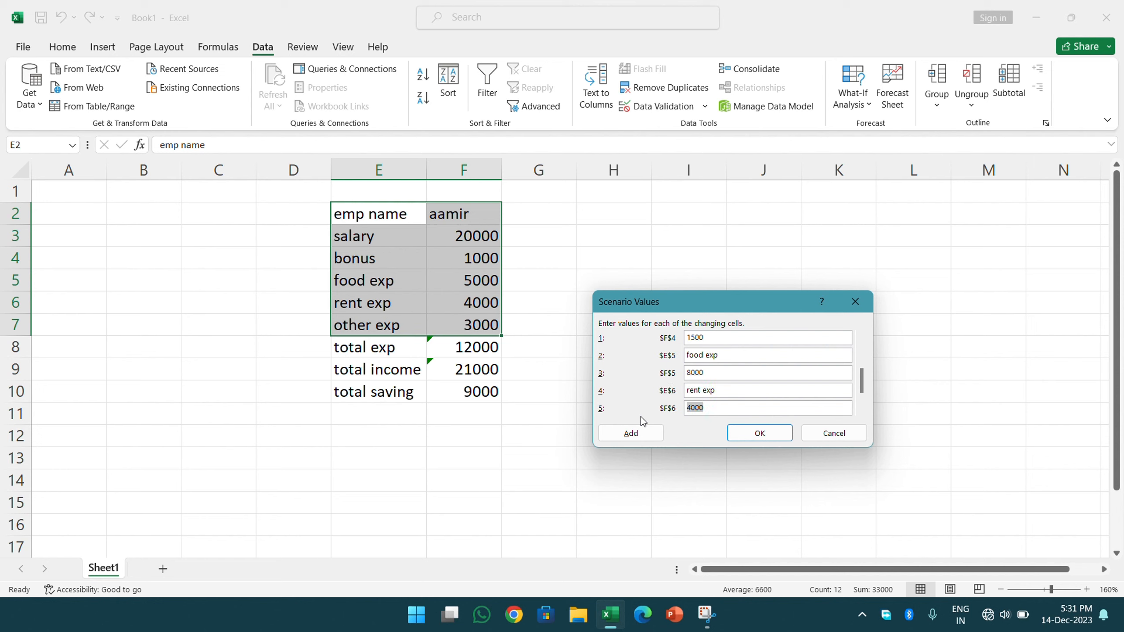
key(Tab)
key(Tab)
text(5000)
click(637, 433)
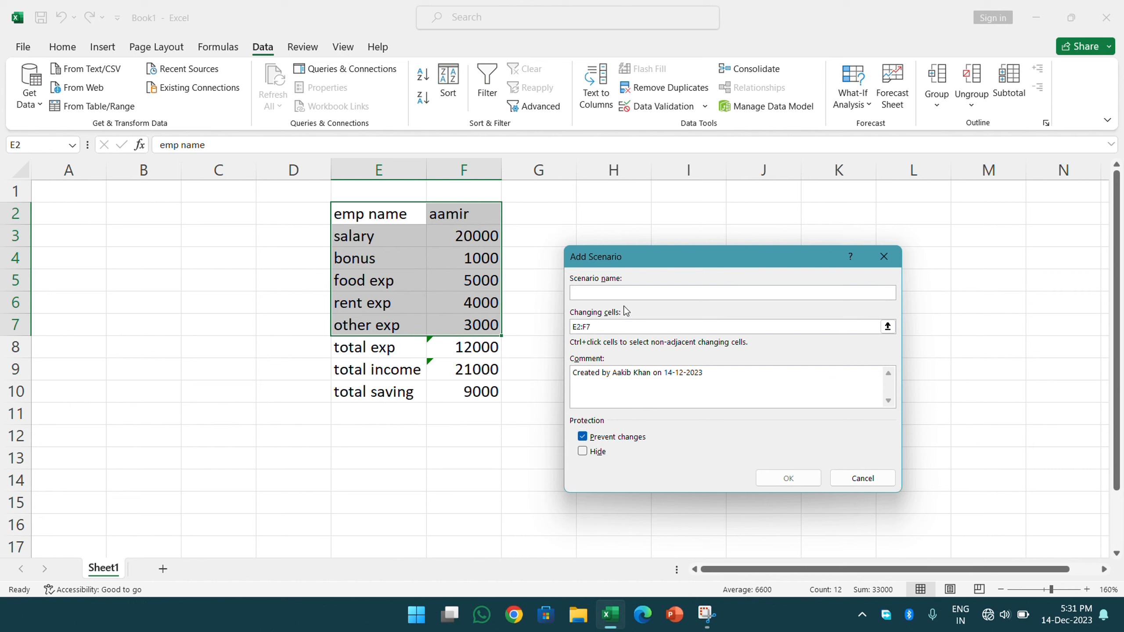
Step: Name the new scenario "if salary decreased" with E2:F7 as changing cells, and set its salary value in F3 to 15000
text(if salary decreased)
key(Return)
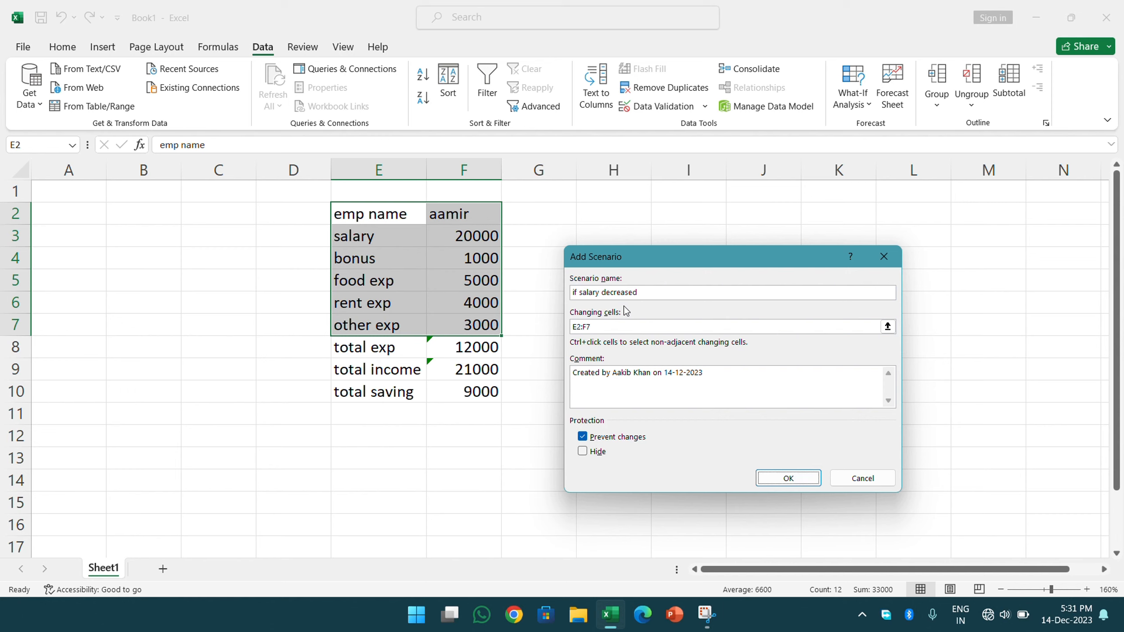
click(721, 389)
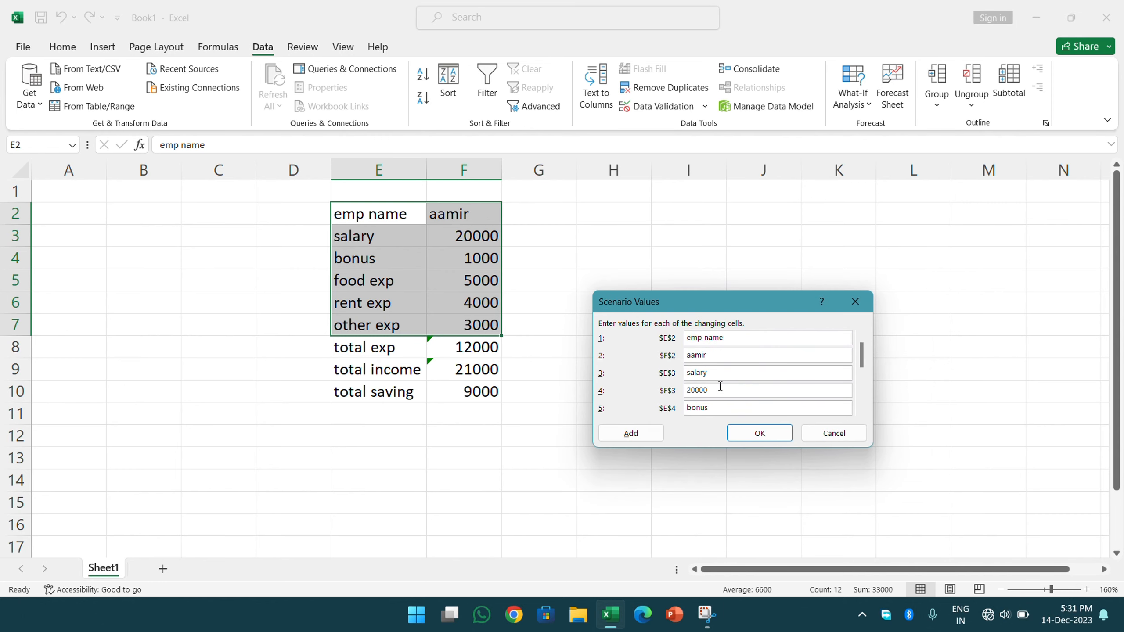
drag(717, 390, 686, 394)
text(15000)
Step: Set the scenario's food expense in F5 to 4000 and other expense in F7 to 1000, and store it without adding another scenario
key(Tab)
key(Tab)
key(Tab)
key(Tab)
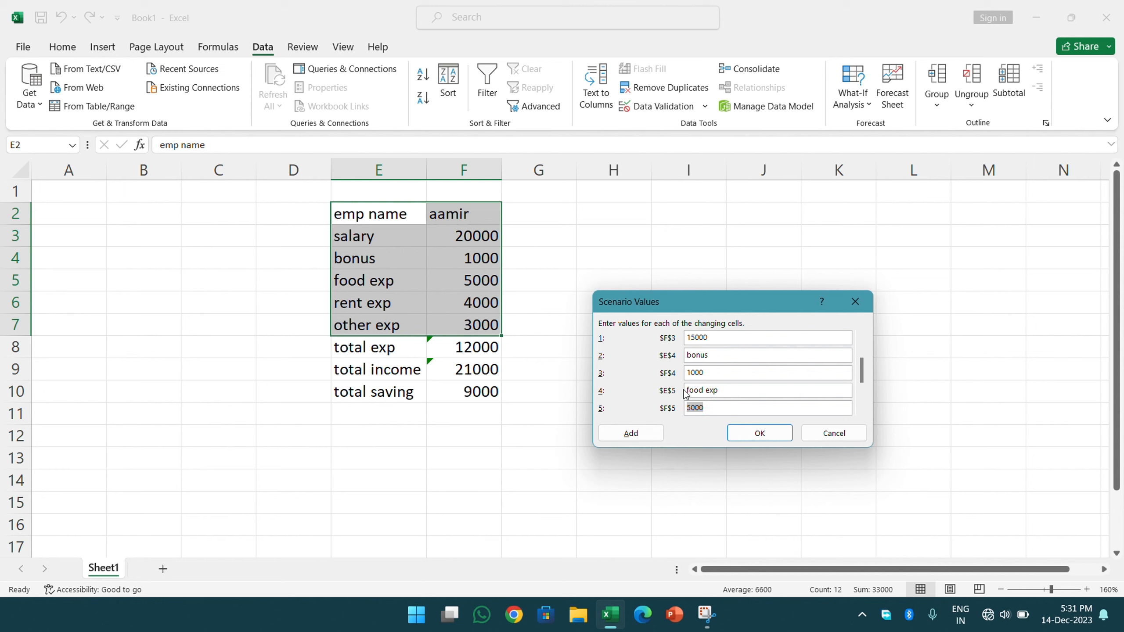
text(4000)
key(Tab)
key(Tab)
key(Tab)
key(Tab)
text(1000)
key(Tab)
click(628, 433)
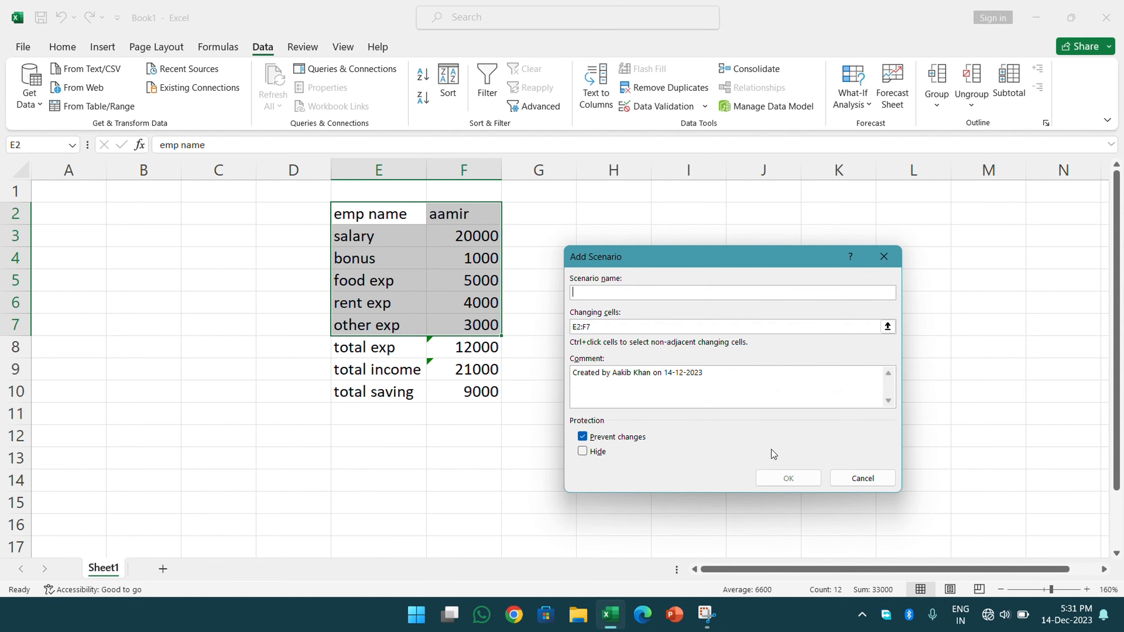
click(857, 477)
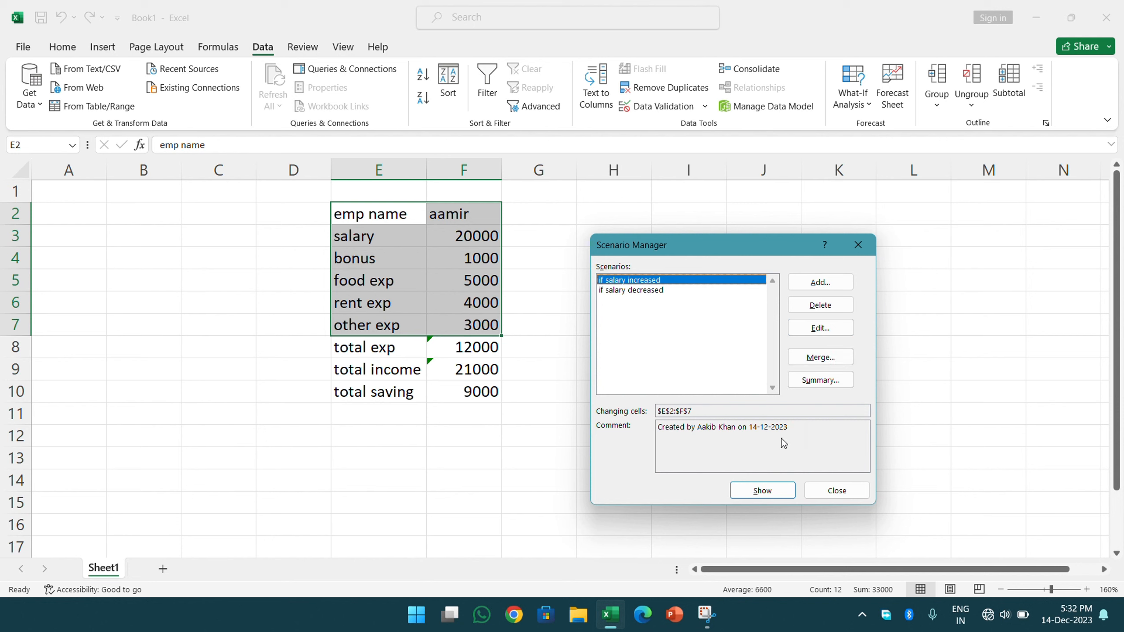
Step: Show the "if salary increased" scenario in the employee table and undo the applied values
click(786, 491)
click(836, 490)
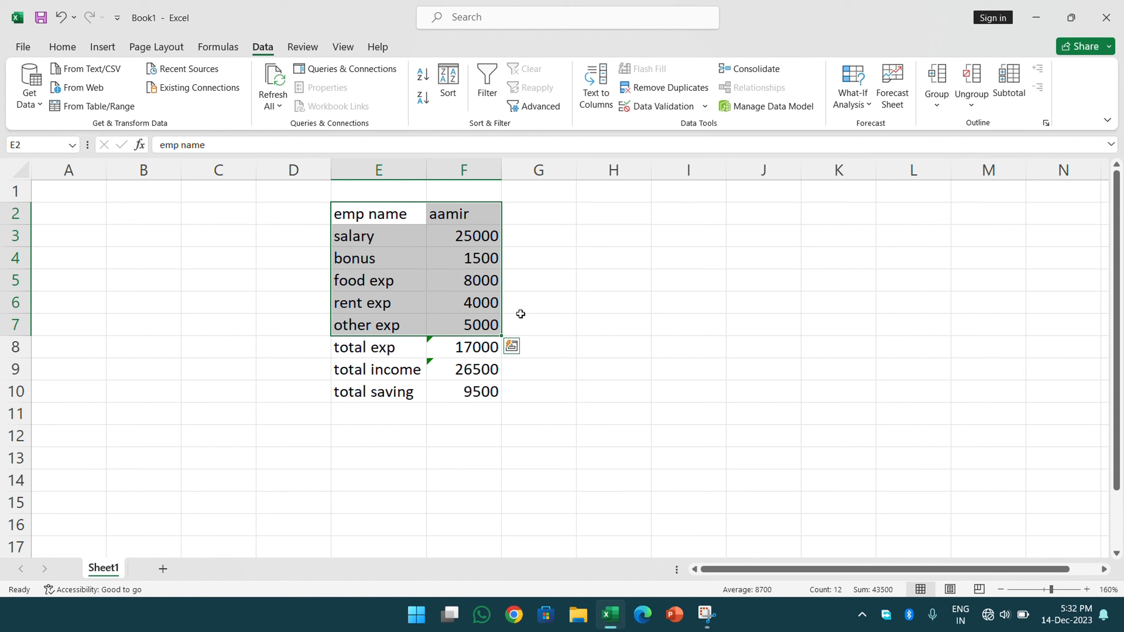
key(ctrl+z)
click(485, 263)
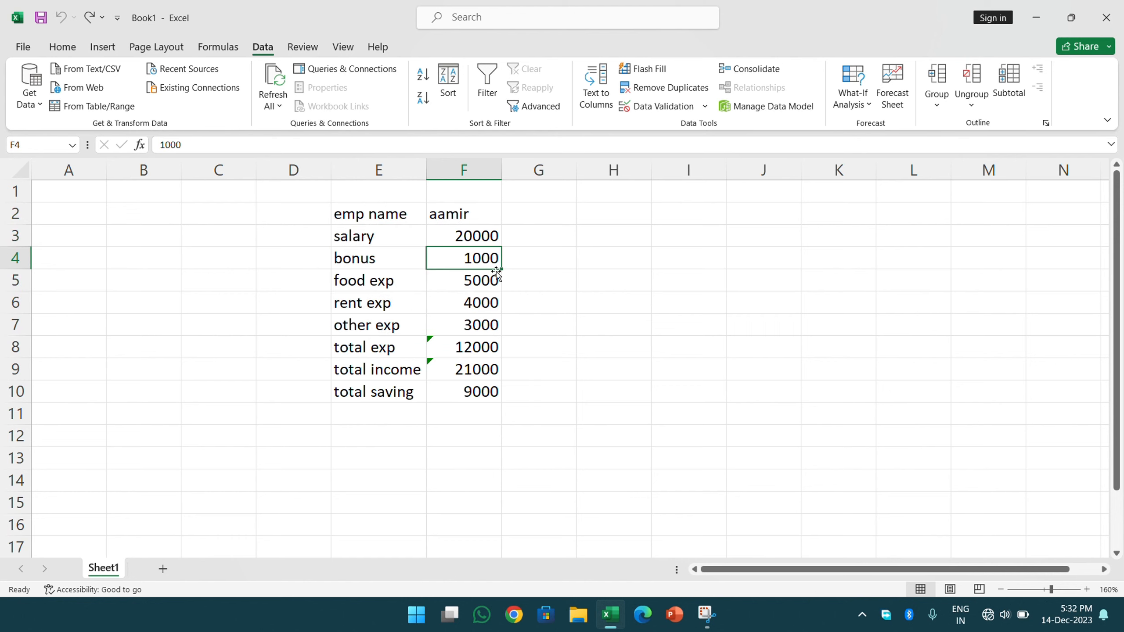
Step: Generate a Scenario Summary report from Scenario Manager with H2 as the result cell
drag(419, 214, 485, 306)
click(853, 100)
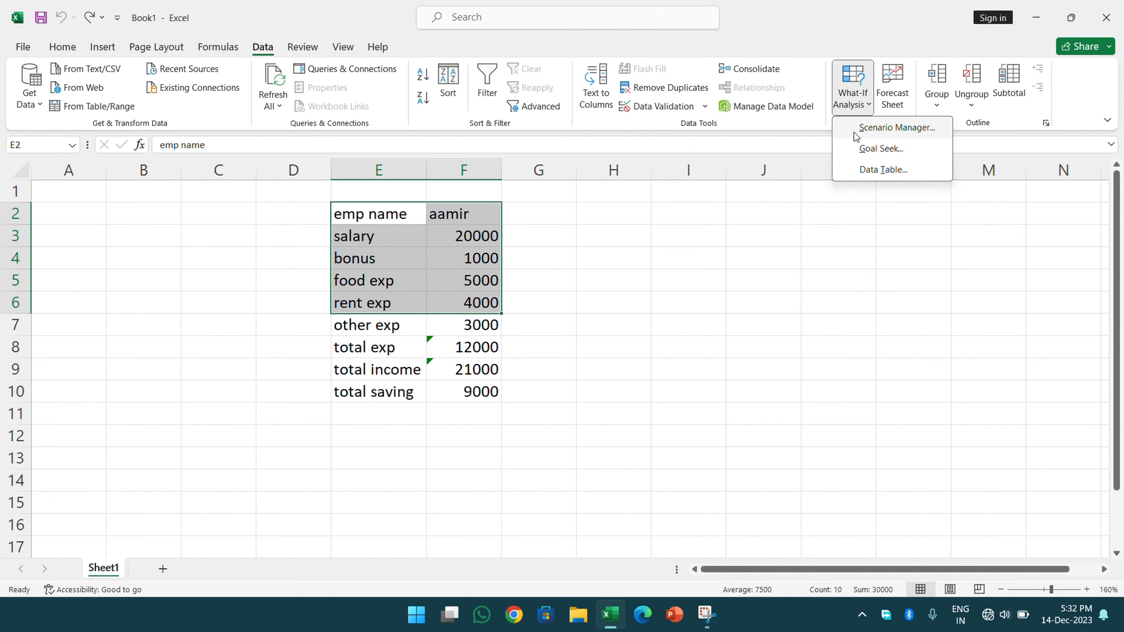
click(856, 126)
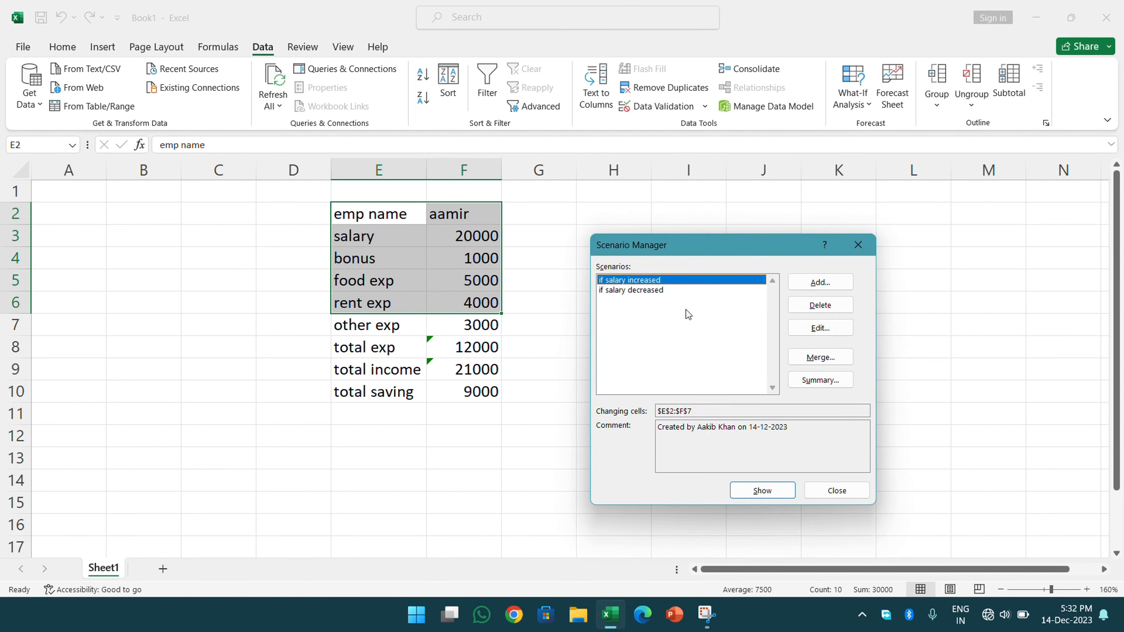
click(814, 382)
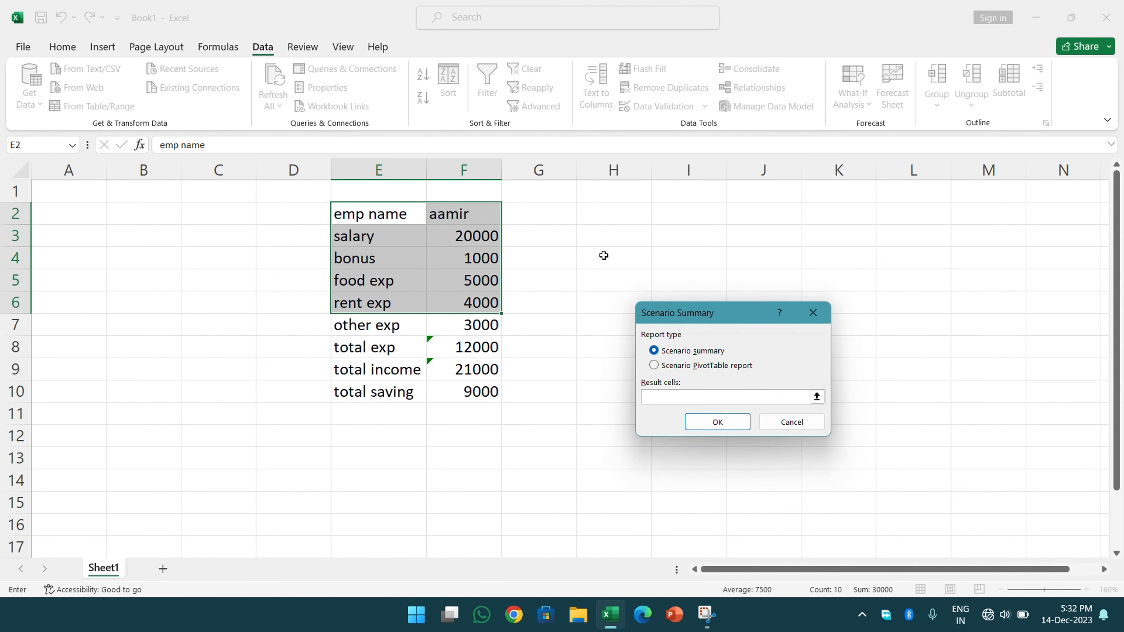
click(640, 224)
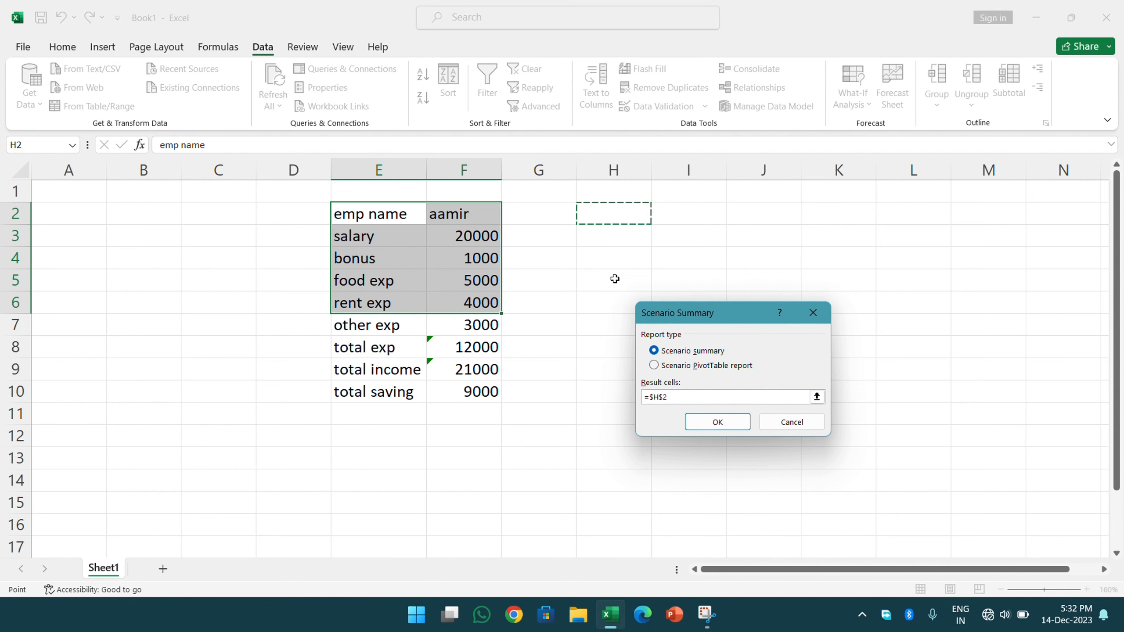
click(701, 421)
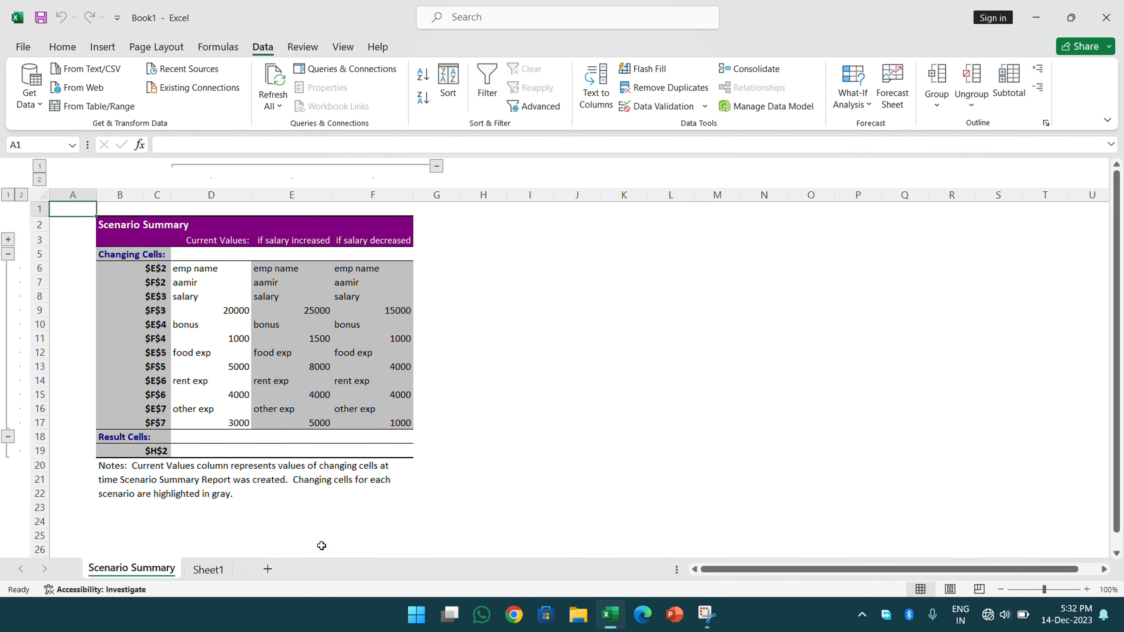
Step: Compare the salary, bonus, rent and other expense values of both scenarios with the current values in the Scenario Summary sheet
click(209, 569)
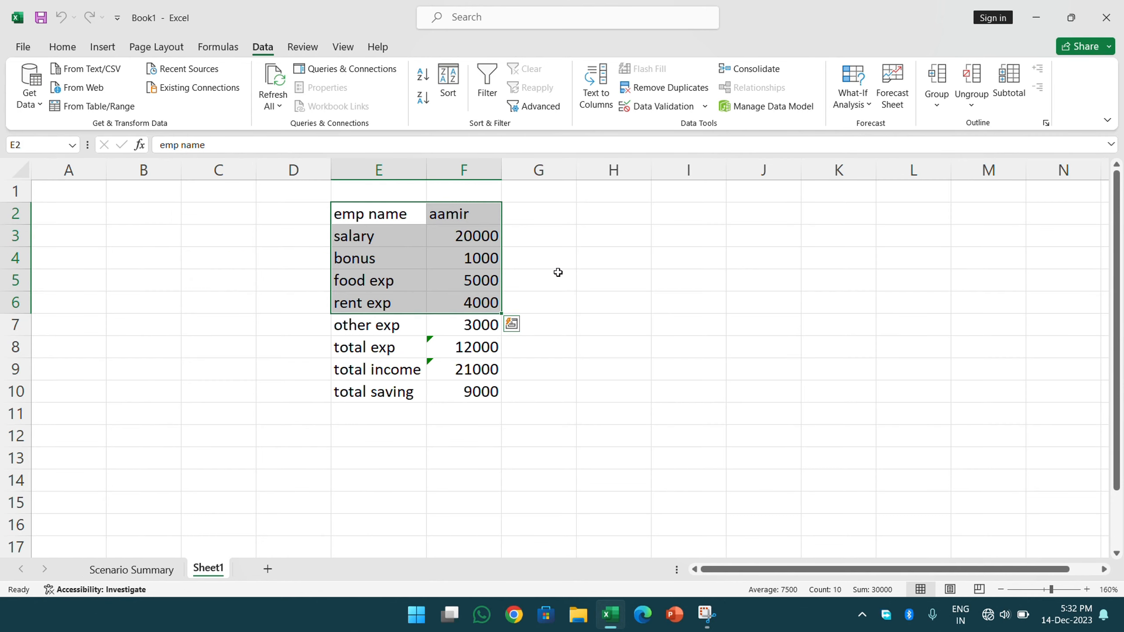
click(170, 570)
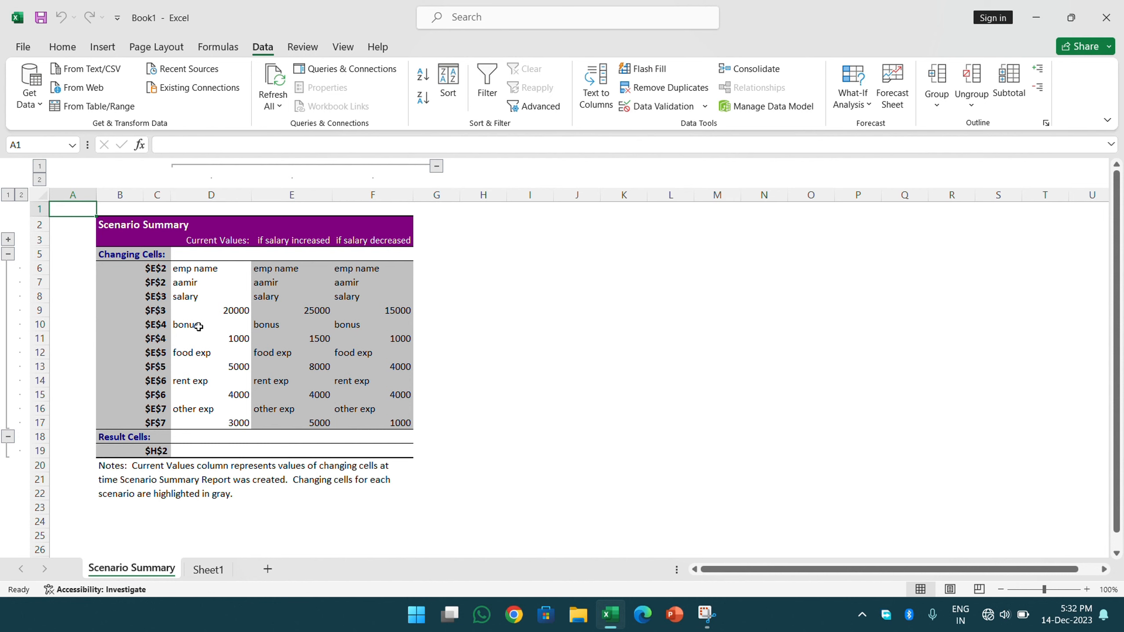
ctrl+scroll(201, 327, up, 3)
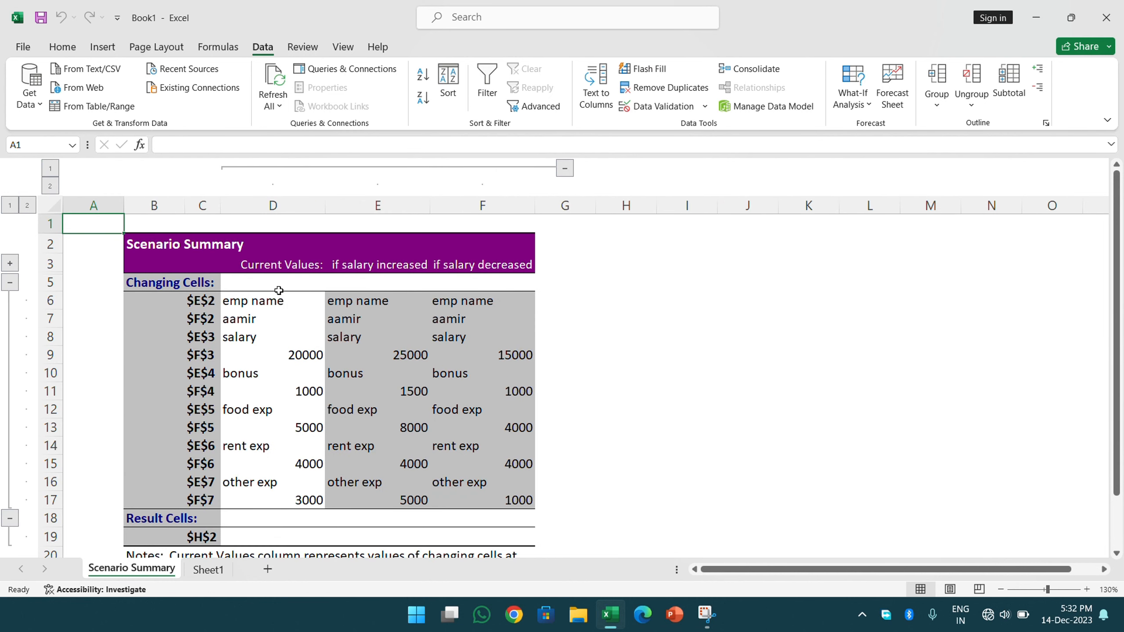
click(282, 355)
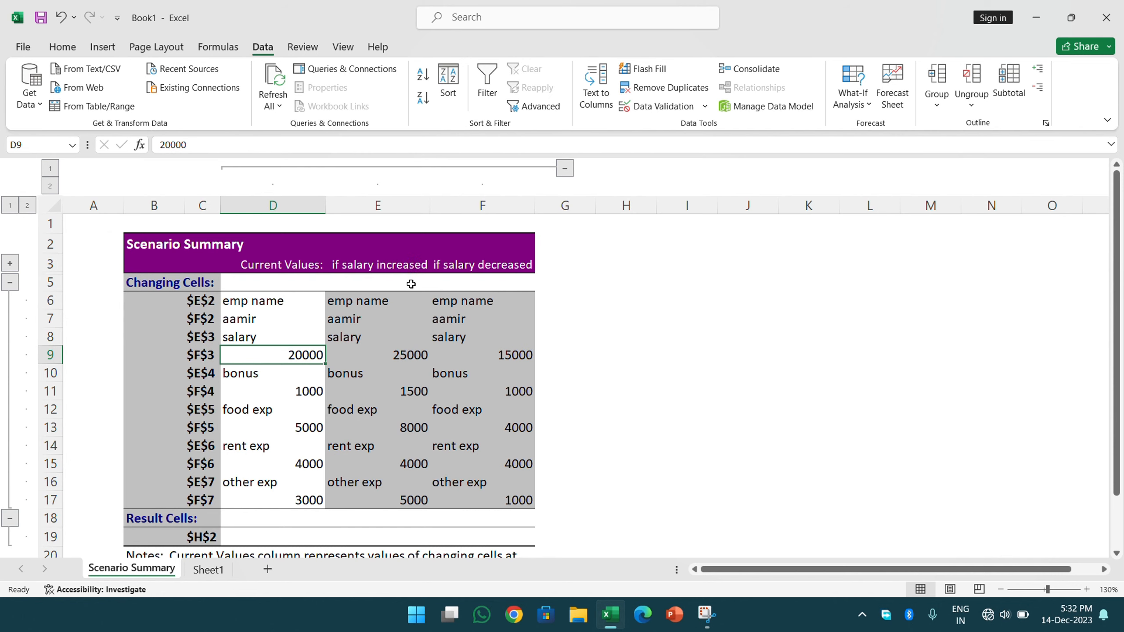
click(405, 355)
click(503, 264)
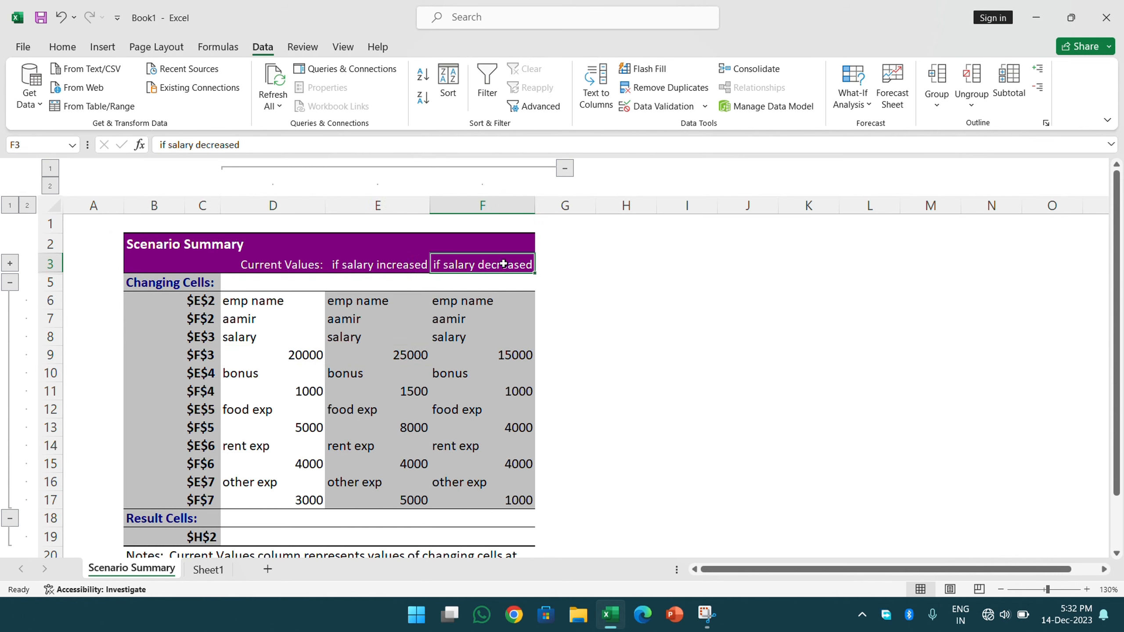
click(487, 357)
scroll(421, 391, down, 1)
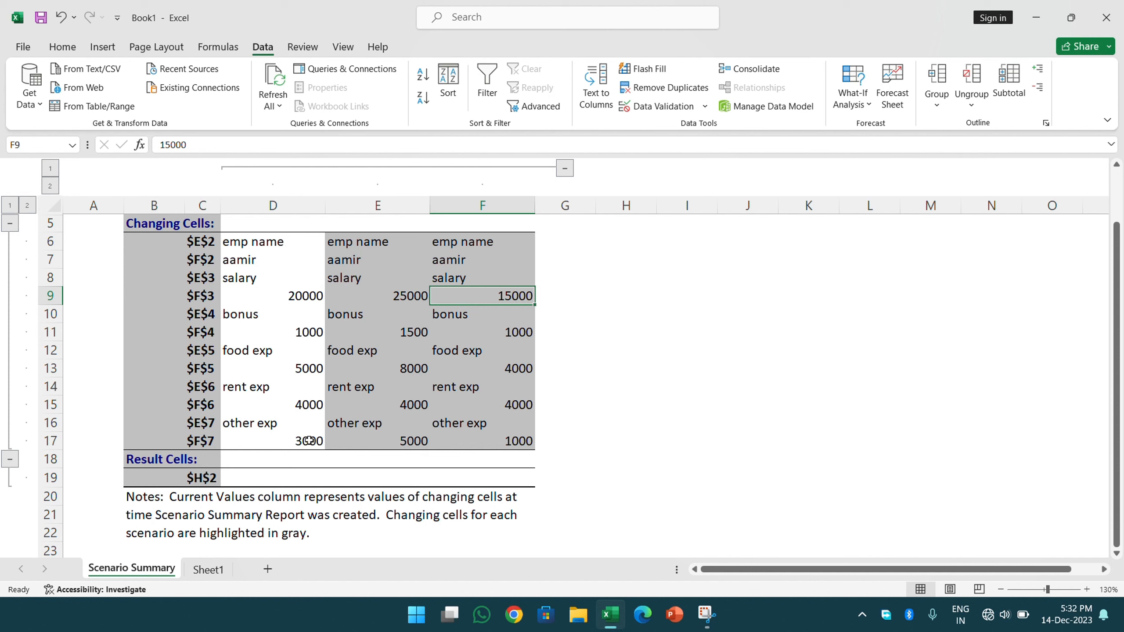
click(401, 437)
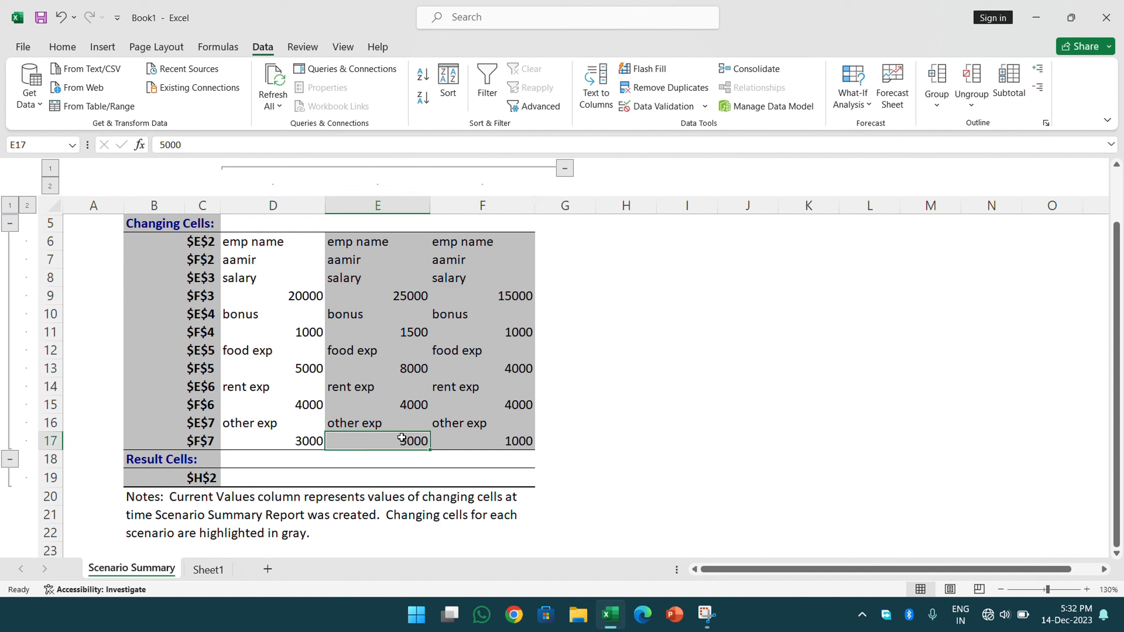
click(507, 441)
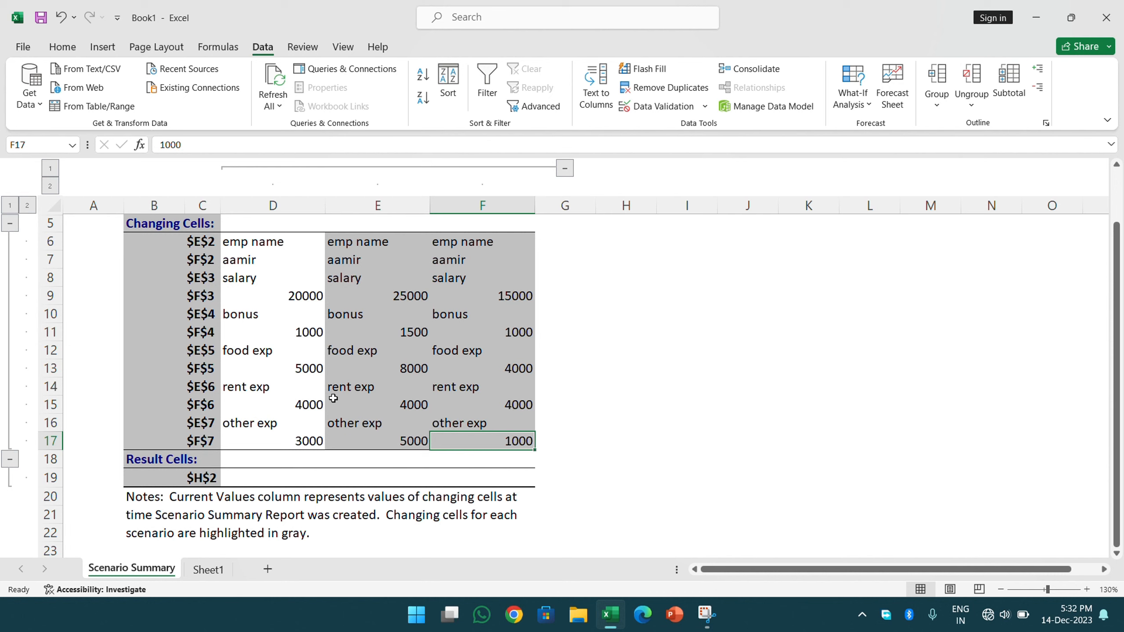
drag(322, 402, 498, 403)
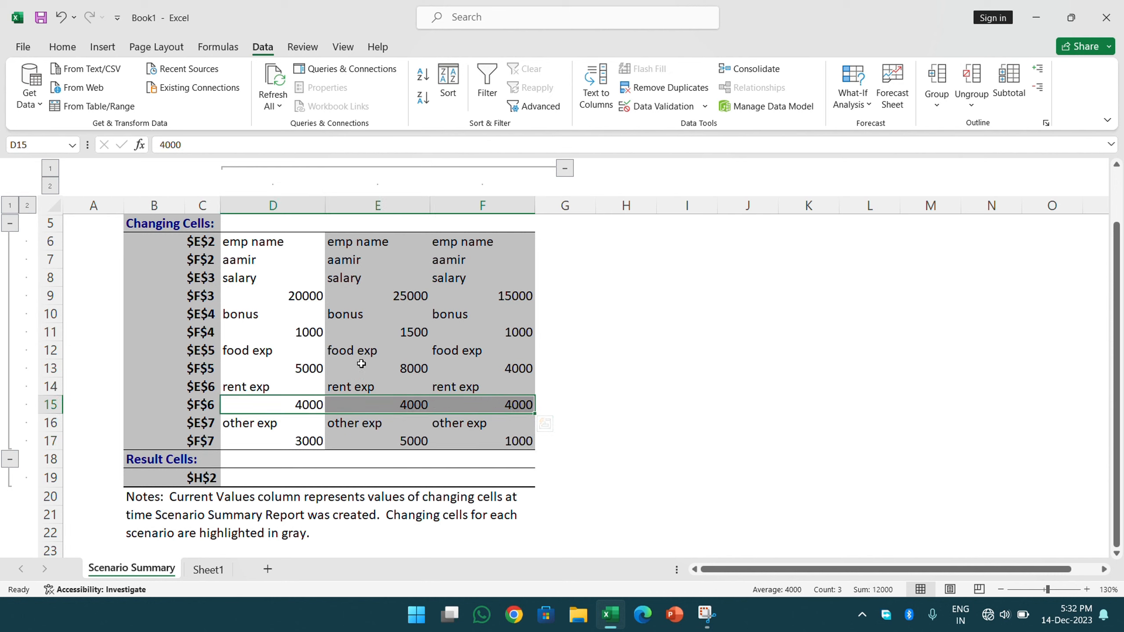
drag(299, 335, 460, 325)
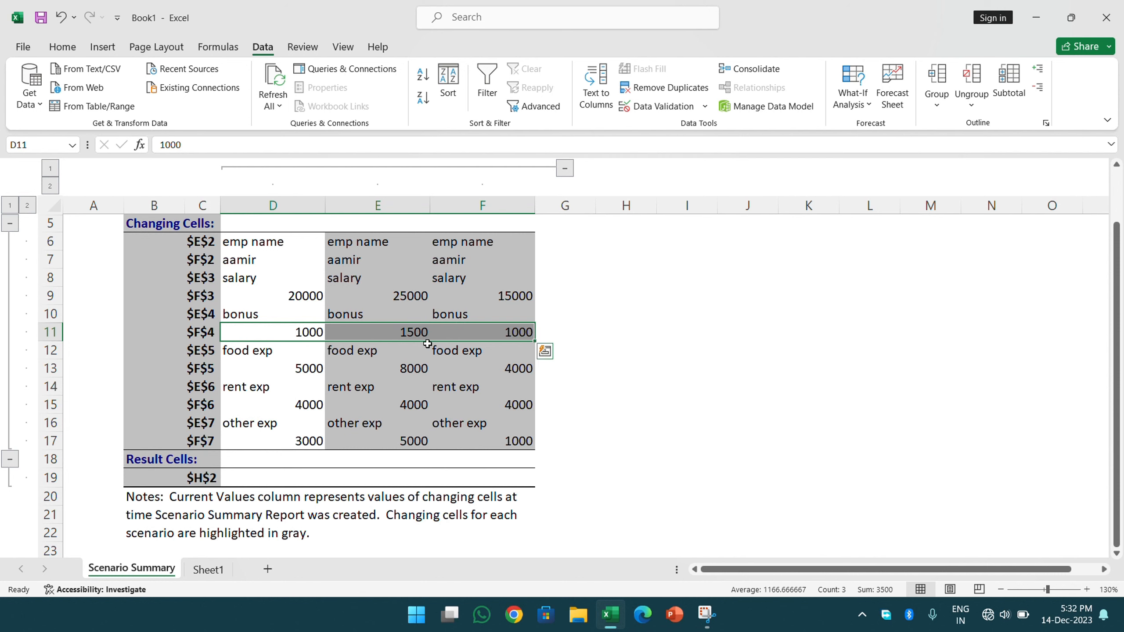
scroll(427, 336, up, 1)
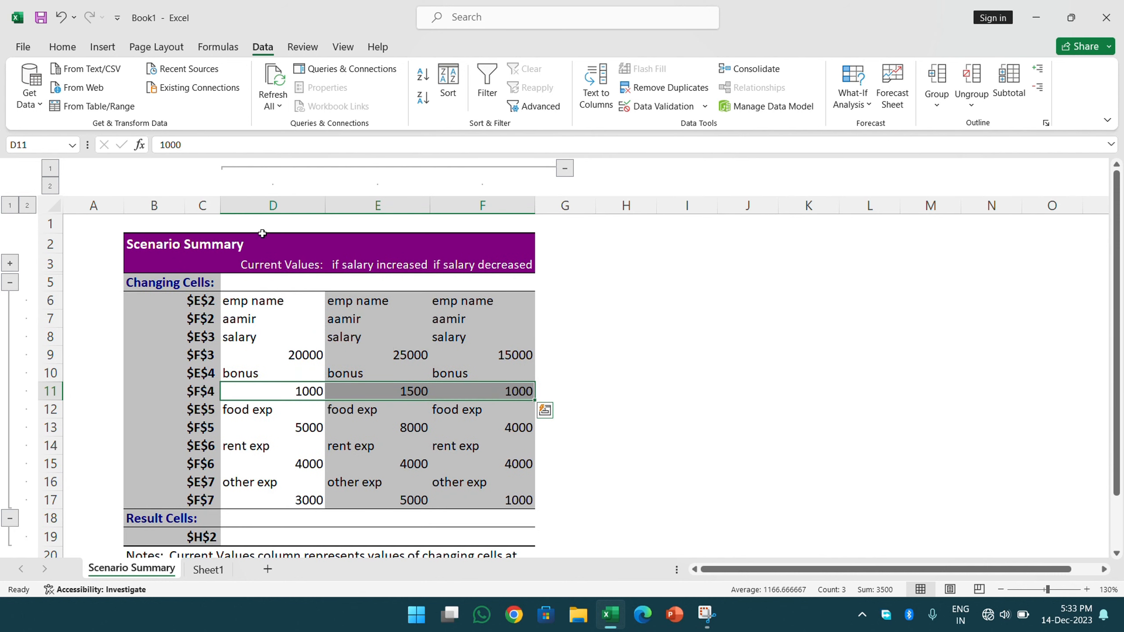
Step: Return to Sheet1 and enter the item heading "sugar" in cell I3
click(853, 95)
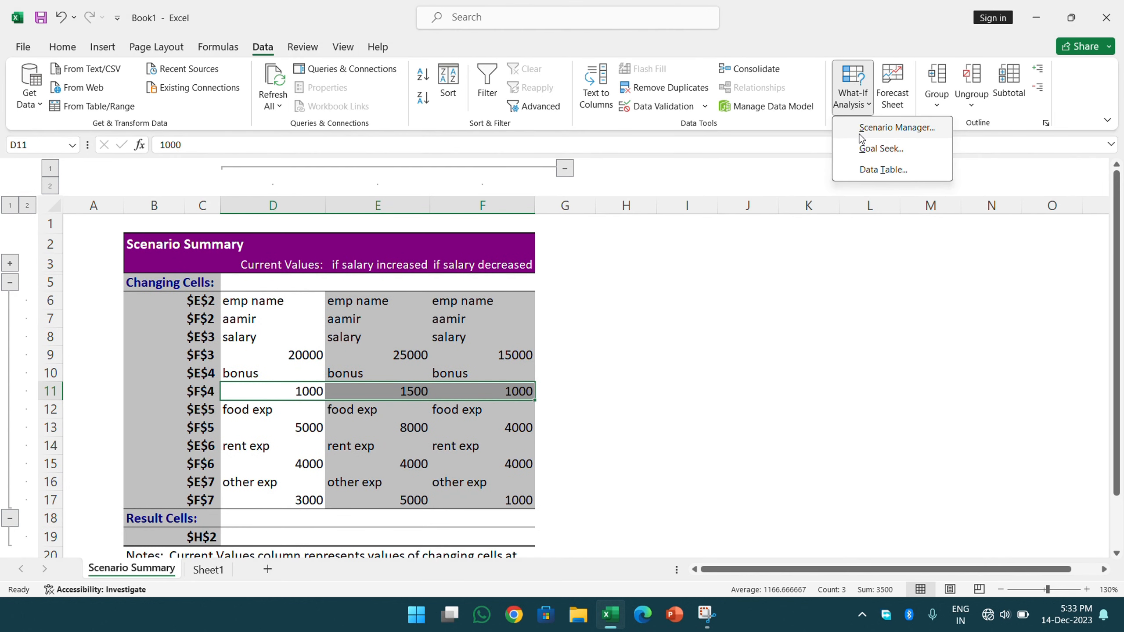
click(214, 568)
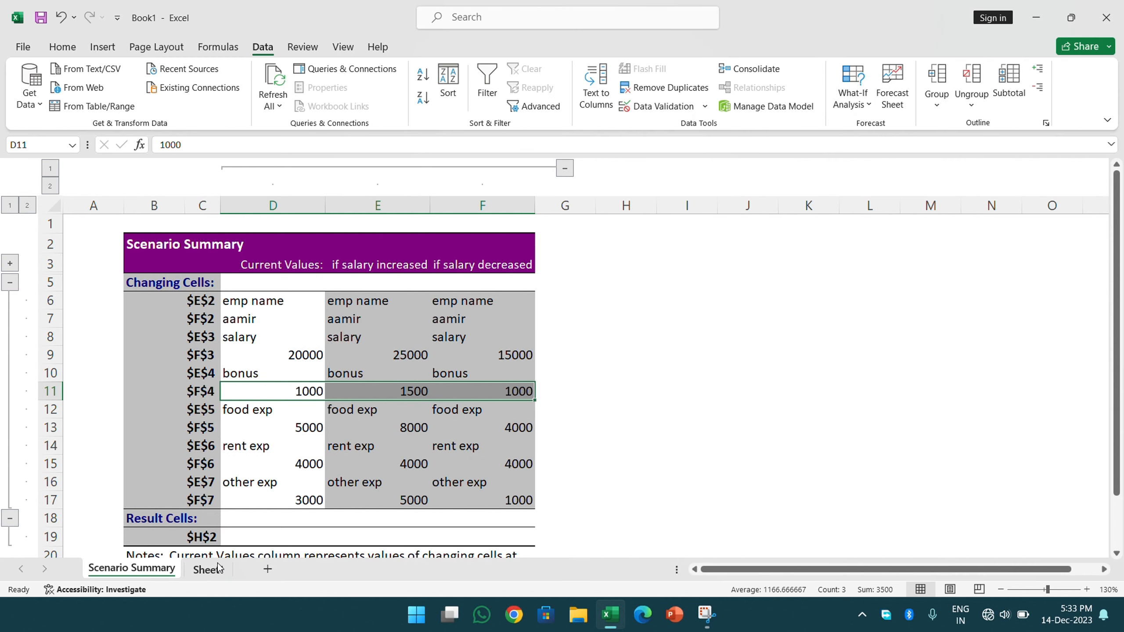
click(208, 569)
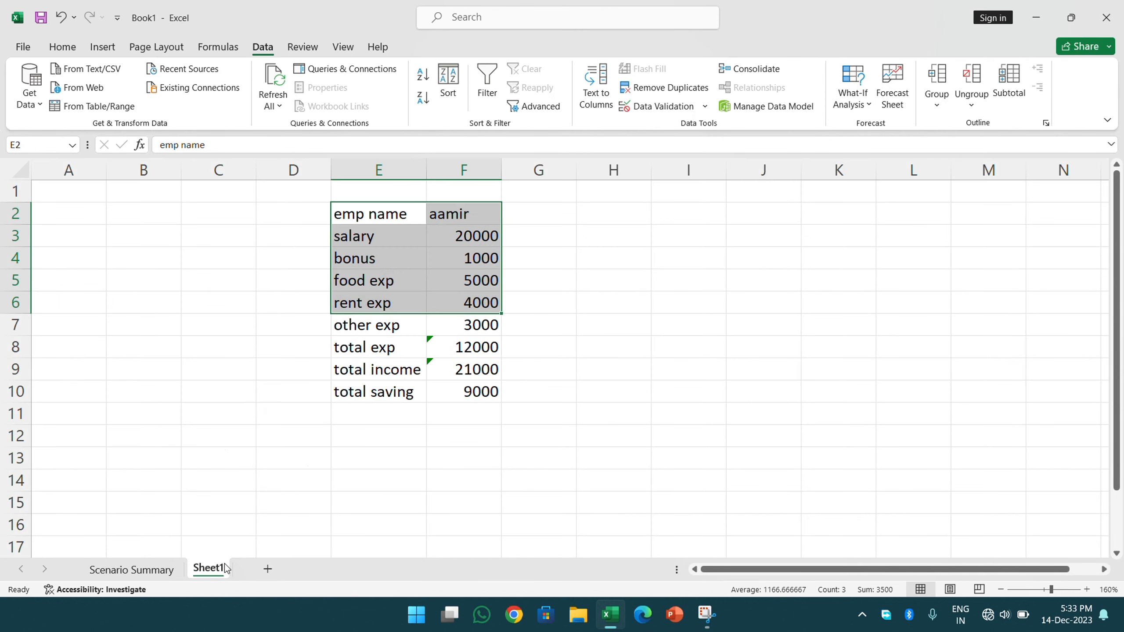
click(632, 297)
mouse_move(675, 243)
mouse_down()
mouse_move(690, 251)
mouse_move(684, 242)
mouse_up()
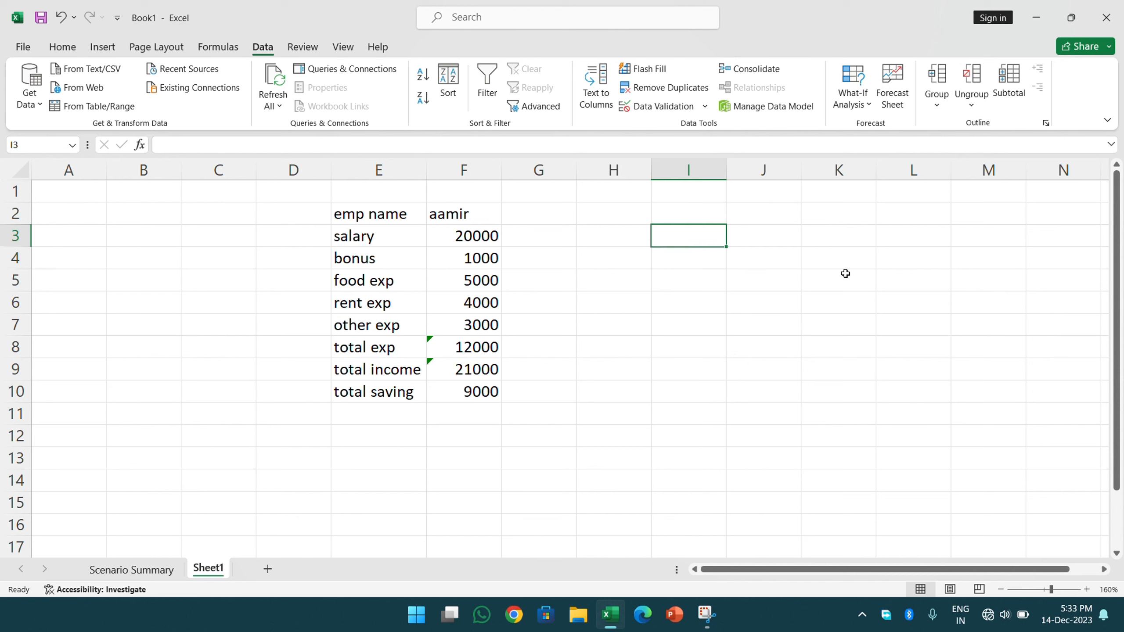
text(sugar)
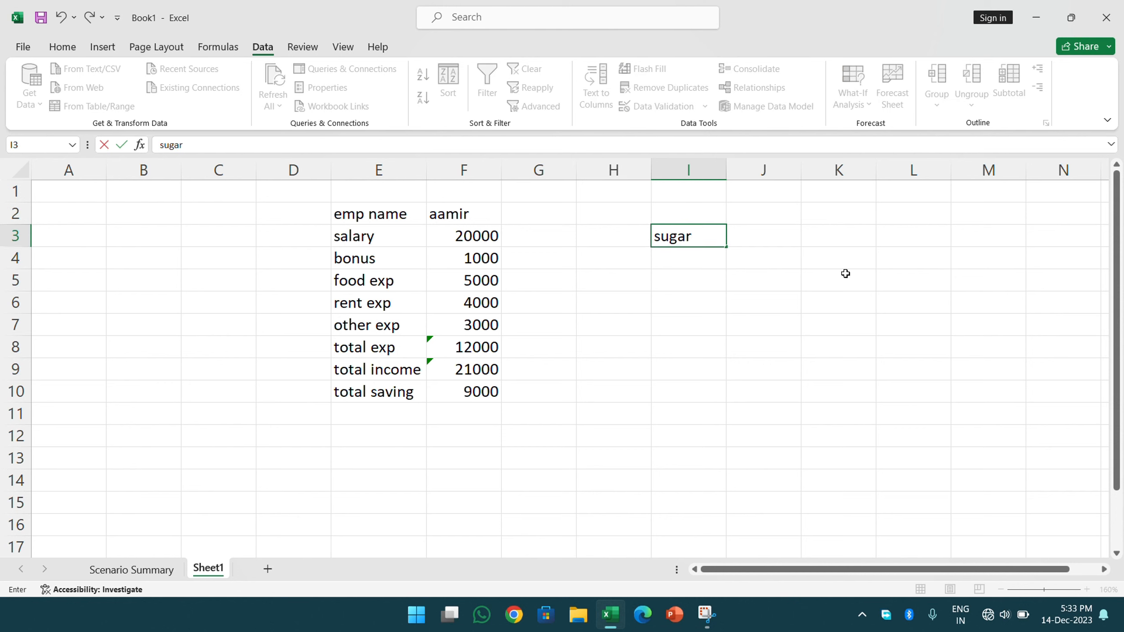
key(Return)
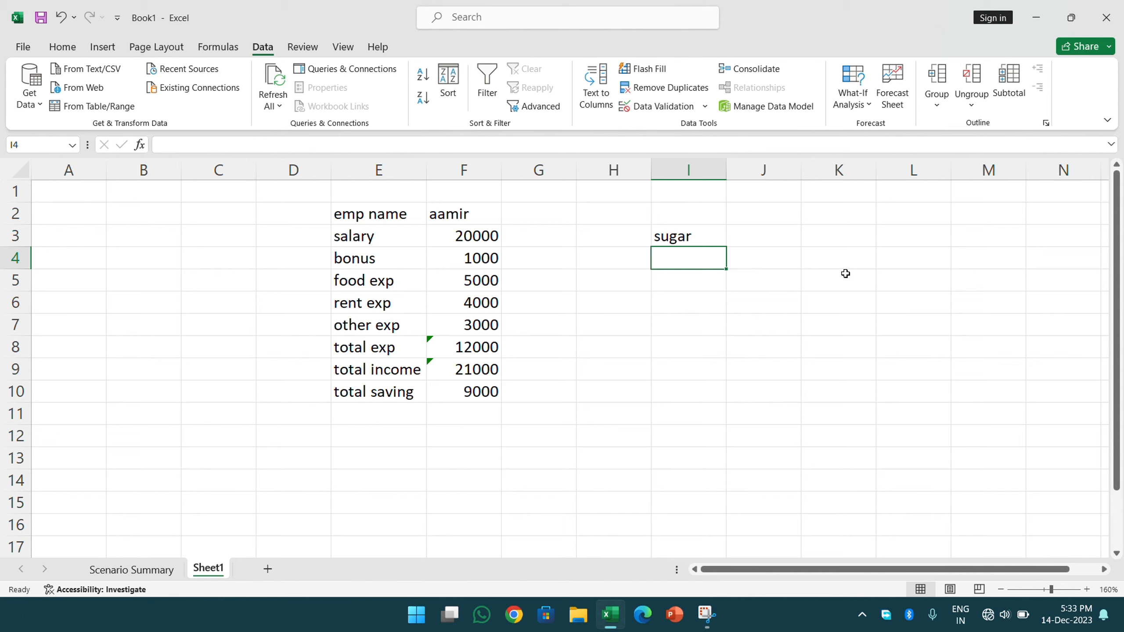
Step: Enter the row labels "qty", "rate" and "amount" in cells H4 to H6
key(Left)
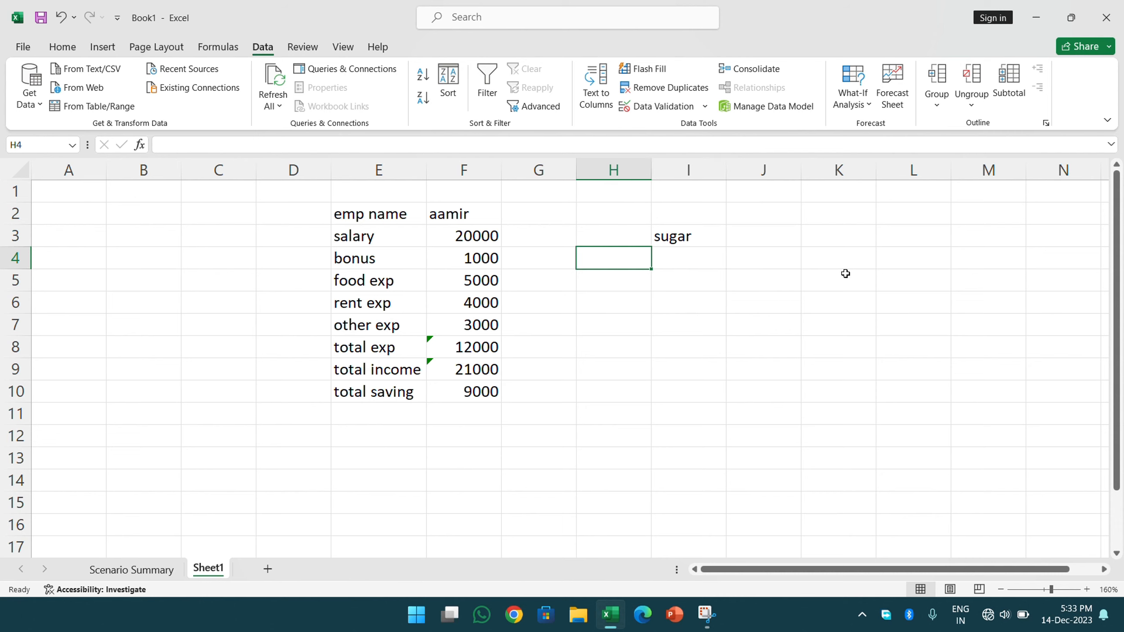
text(qty)
key(Return)
text(rate)
key(Return)
text(amouny)
key(Return)
key(Up)
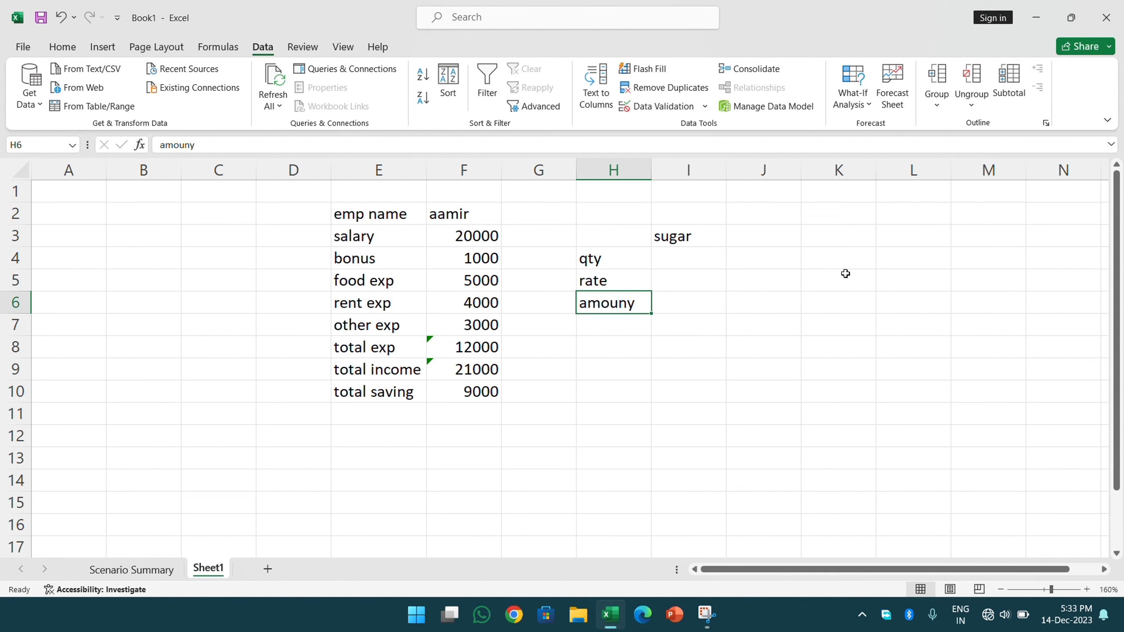
text(amo)
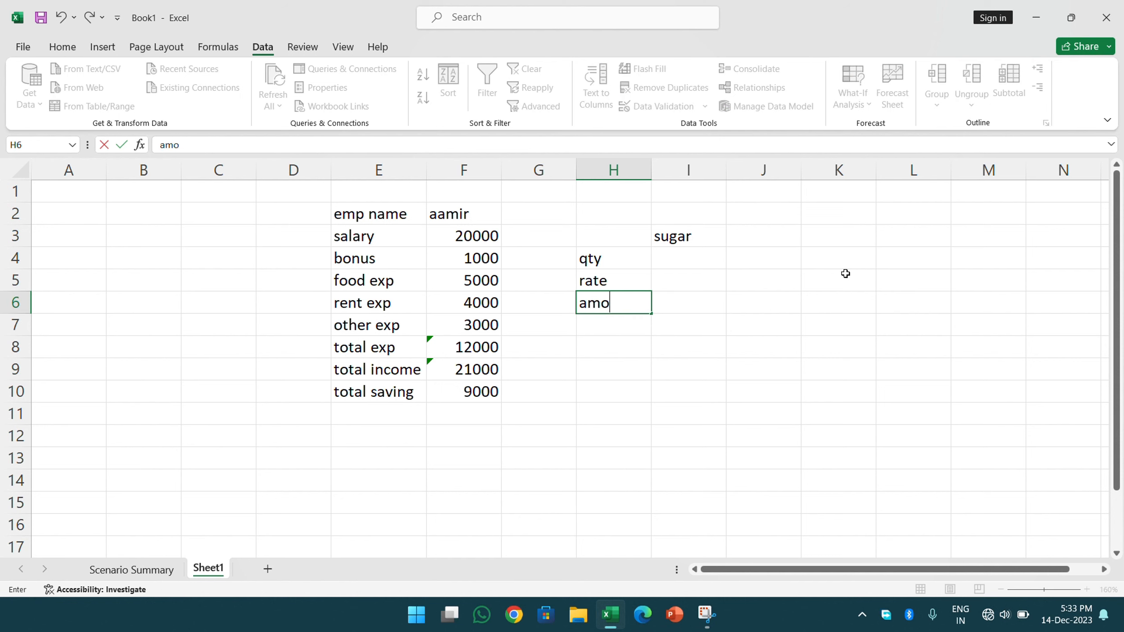
key(Return)
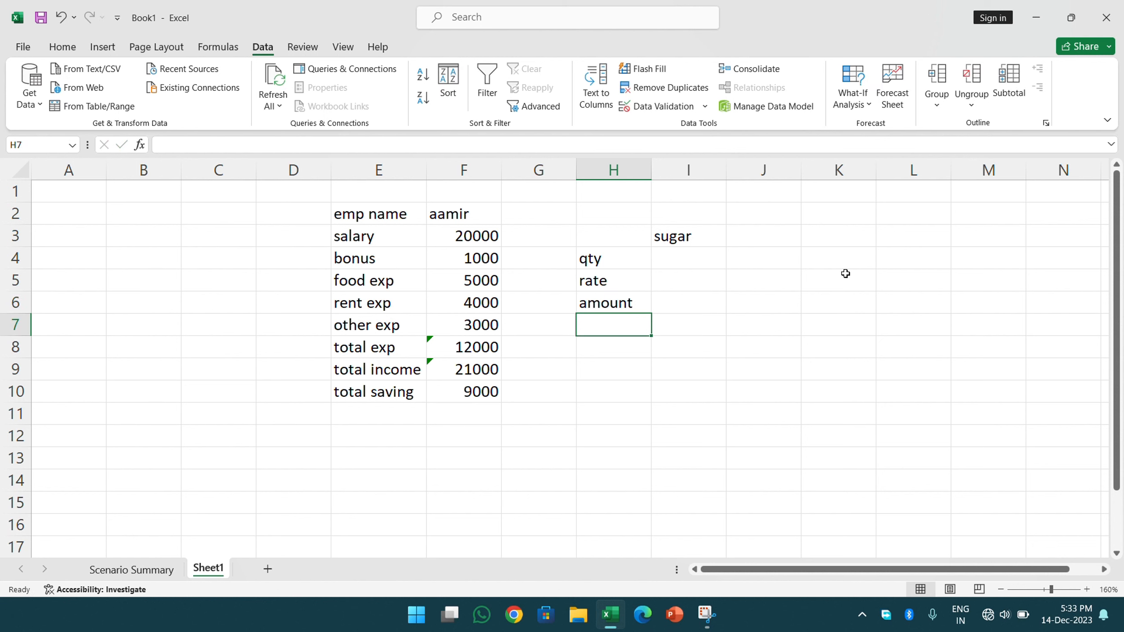
Step: Enter 1 as the sugar quantity in cell I4
click(716, 262)
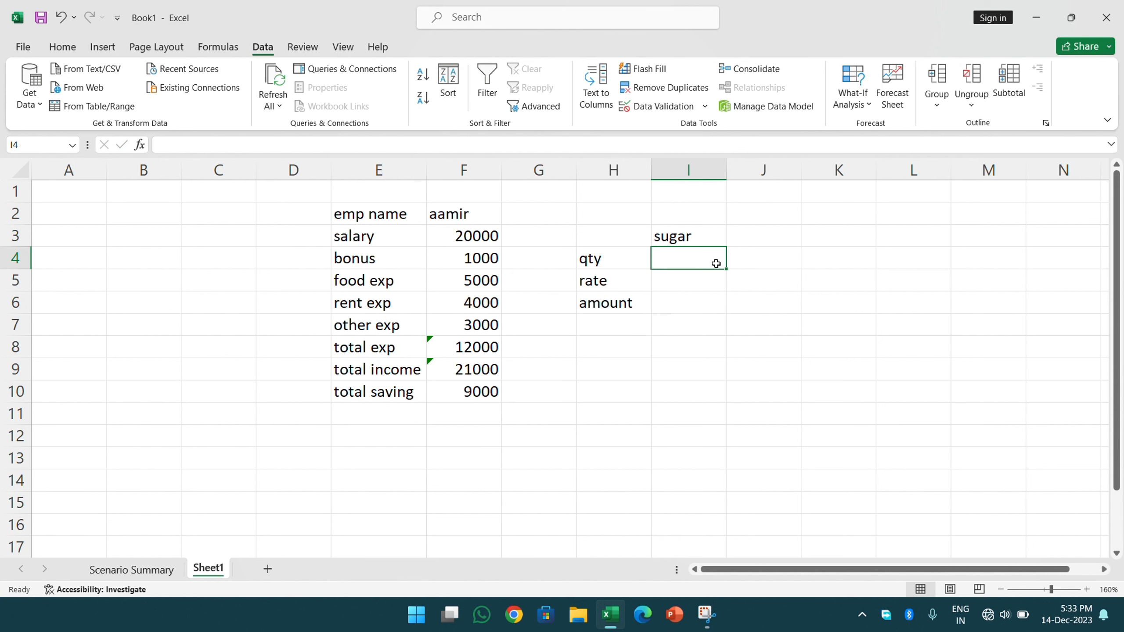
text(1)
key(Return)
click(762, 260)
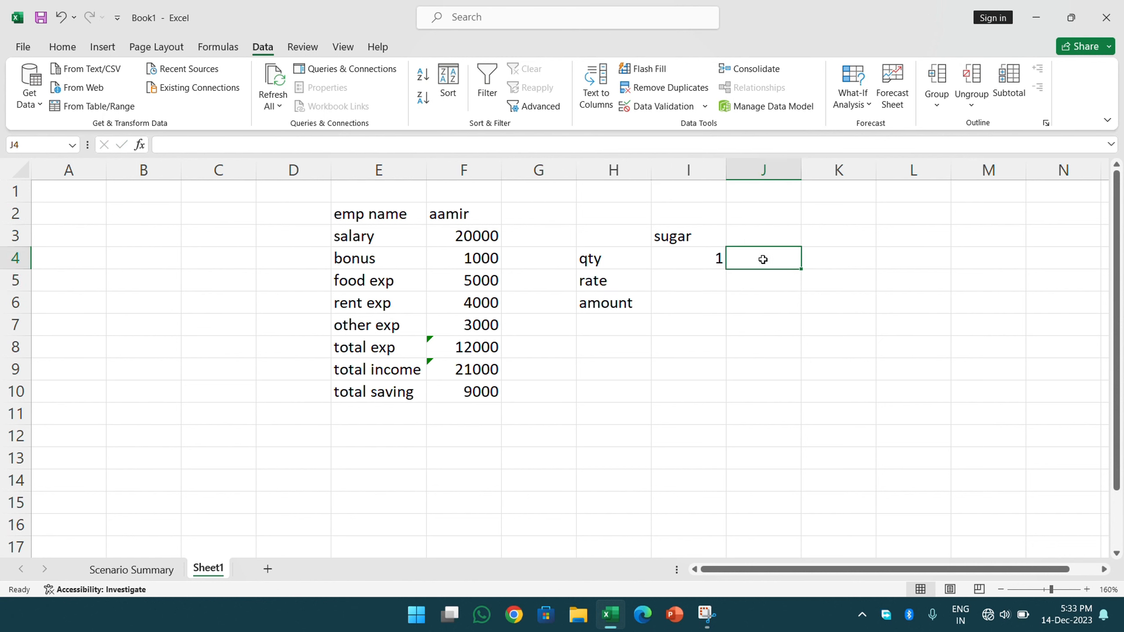
Step: Enter the unit "kg" in J4, the rate 38 in I5 and its unit "rs" in J5
text(kg)
key(Return)
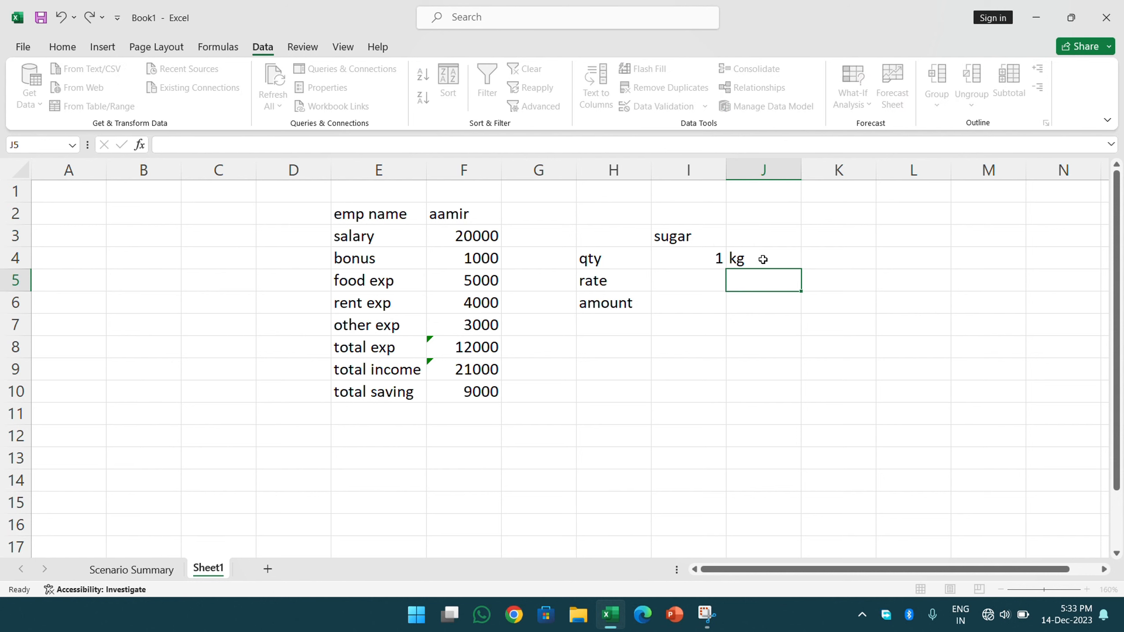
key(Left)
text(38)
key(Return)
click(756, 277)
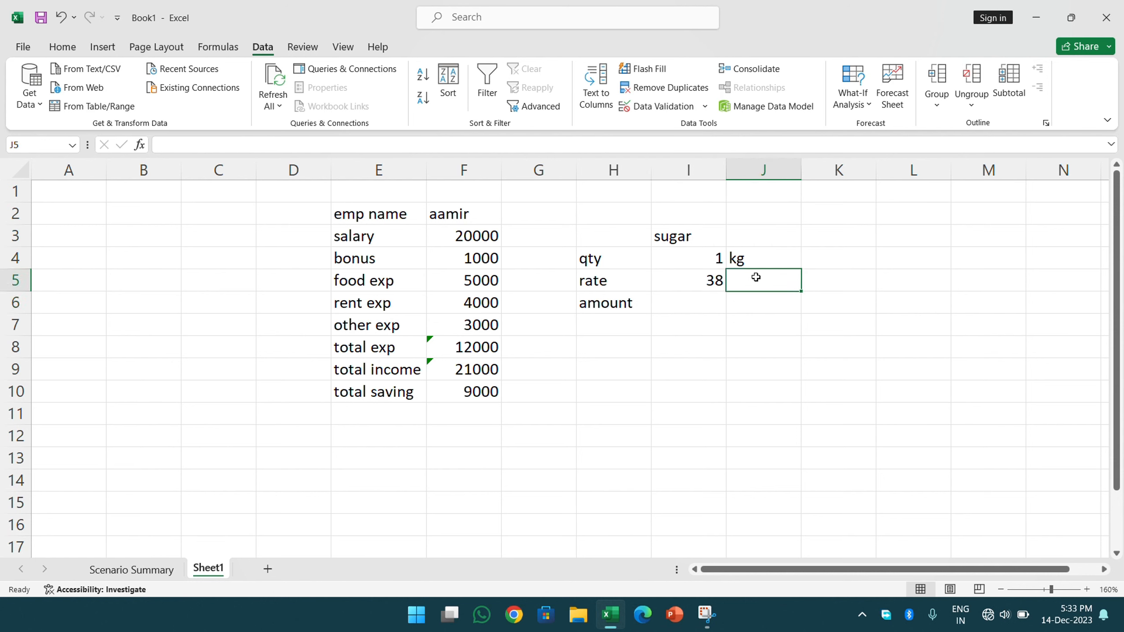
text(rs)
key(Return)
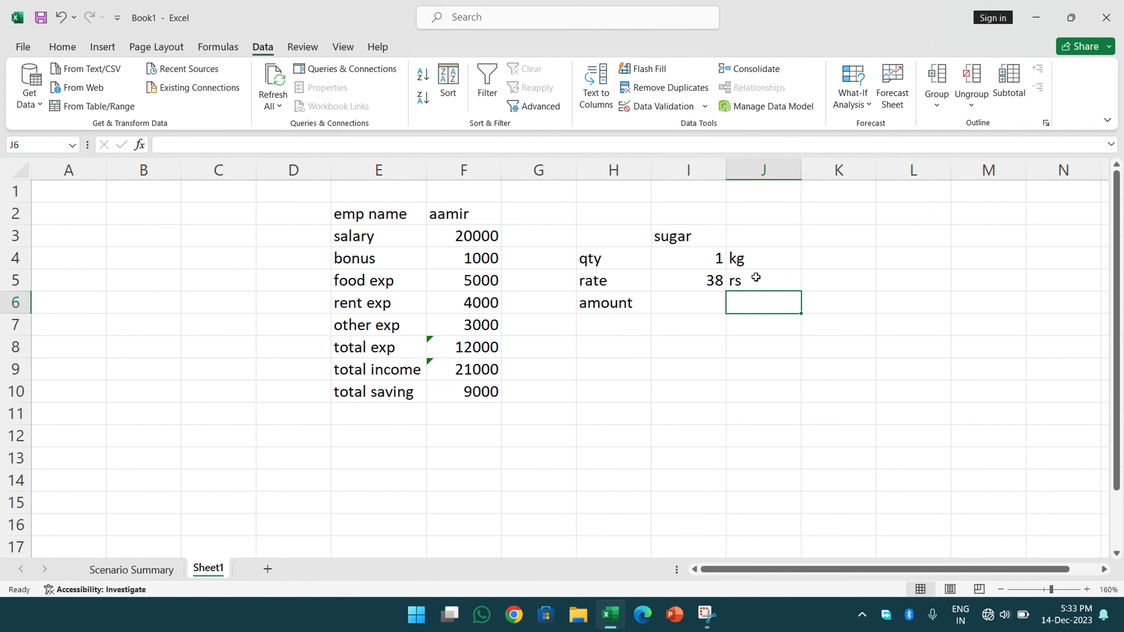
click(696, 298)
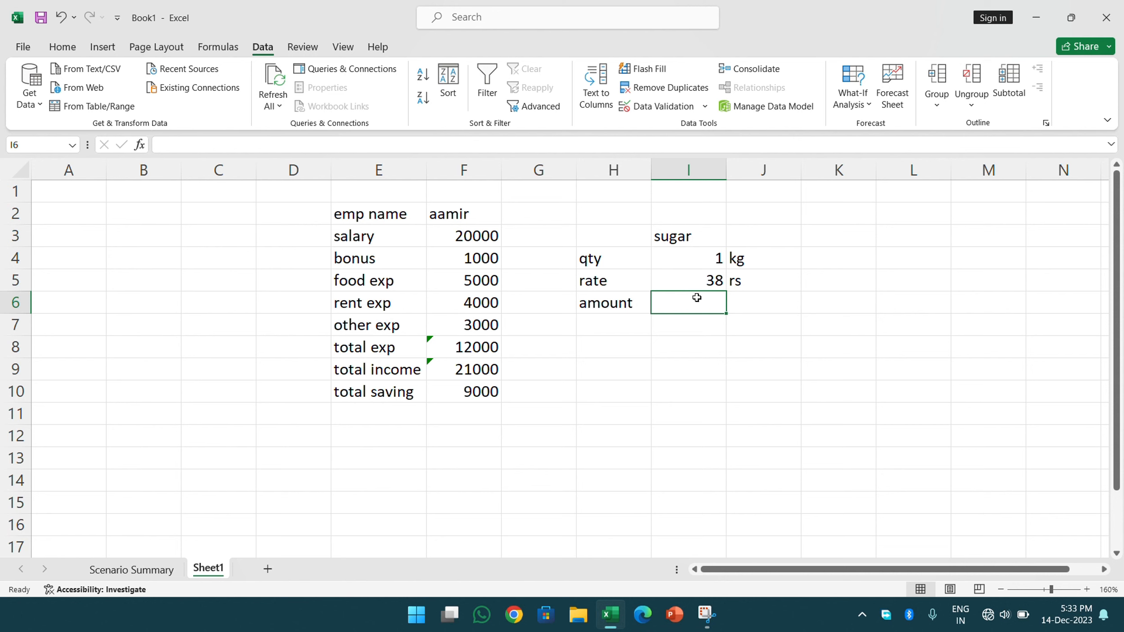
text(=)
click(710, 261)
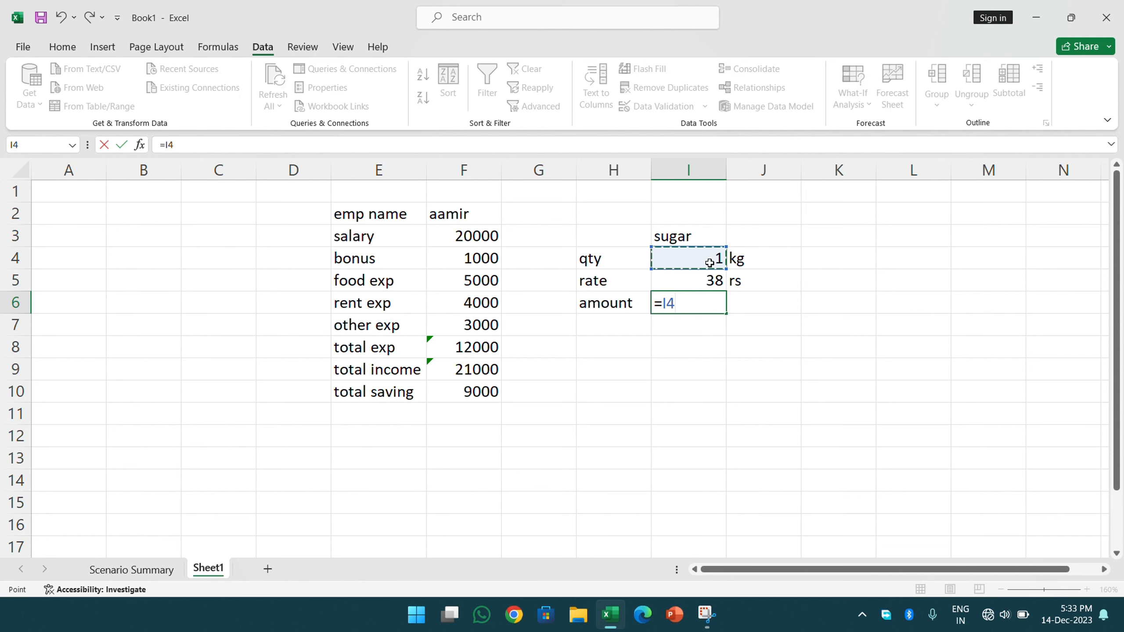
text(*)
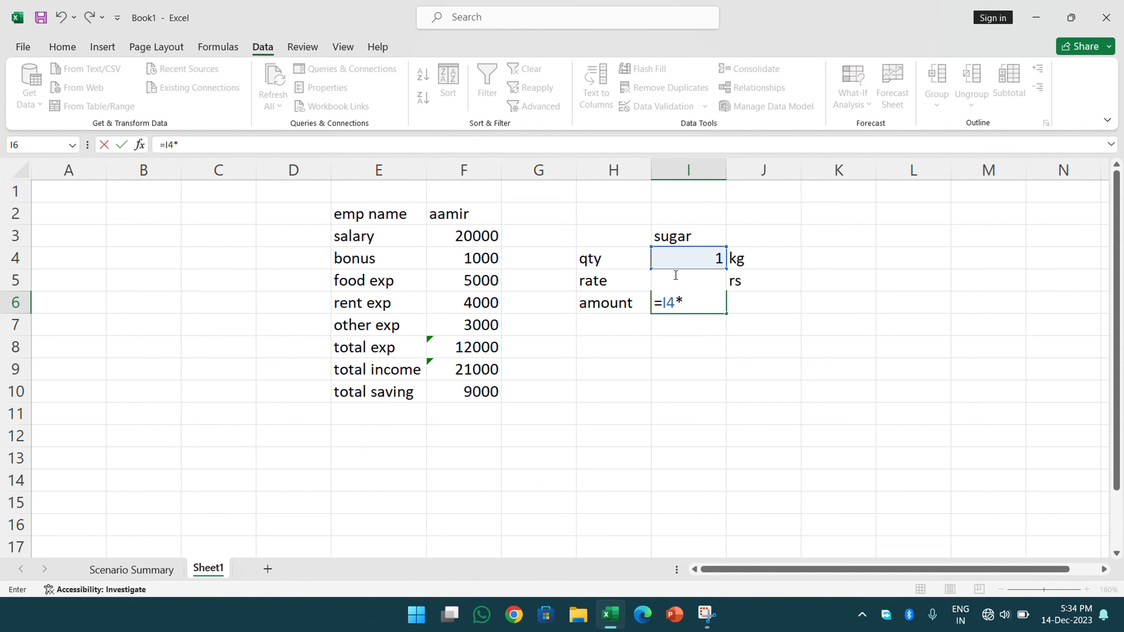
key(Return)
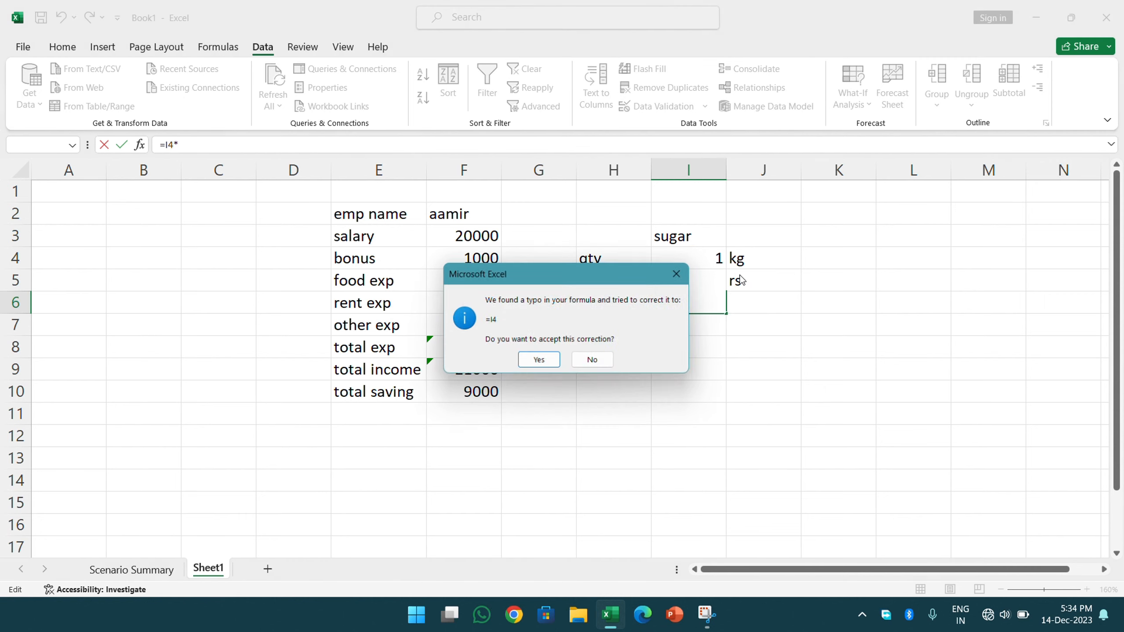
click(677, 274)
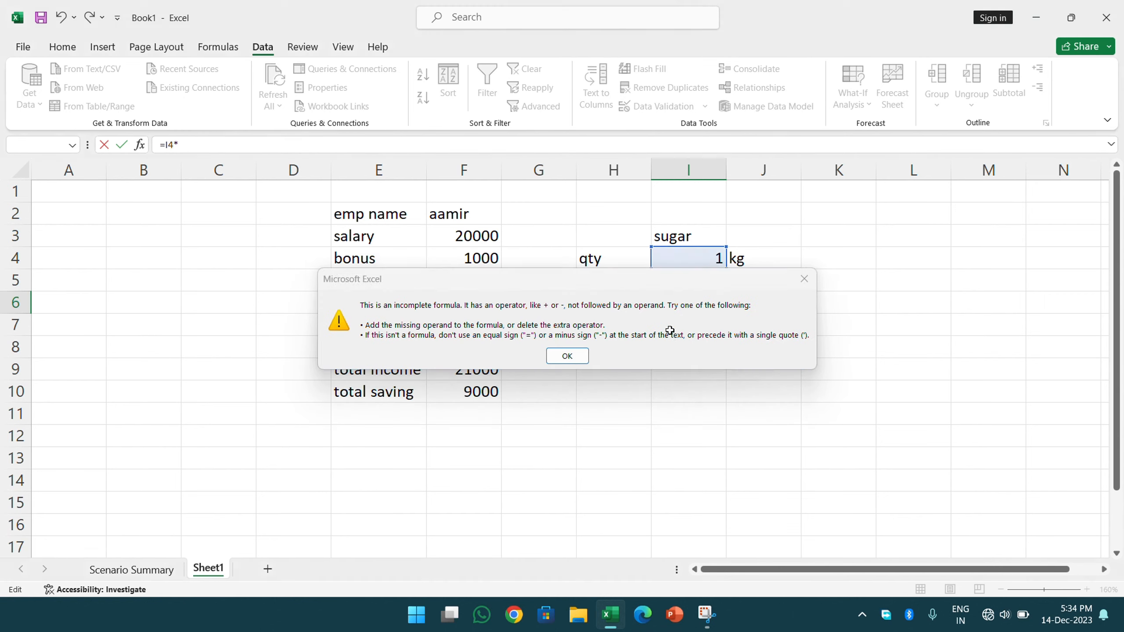
key(Escape)
key(Escape)
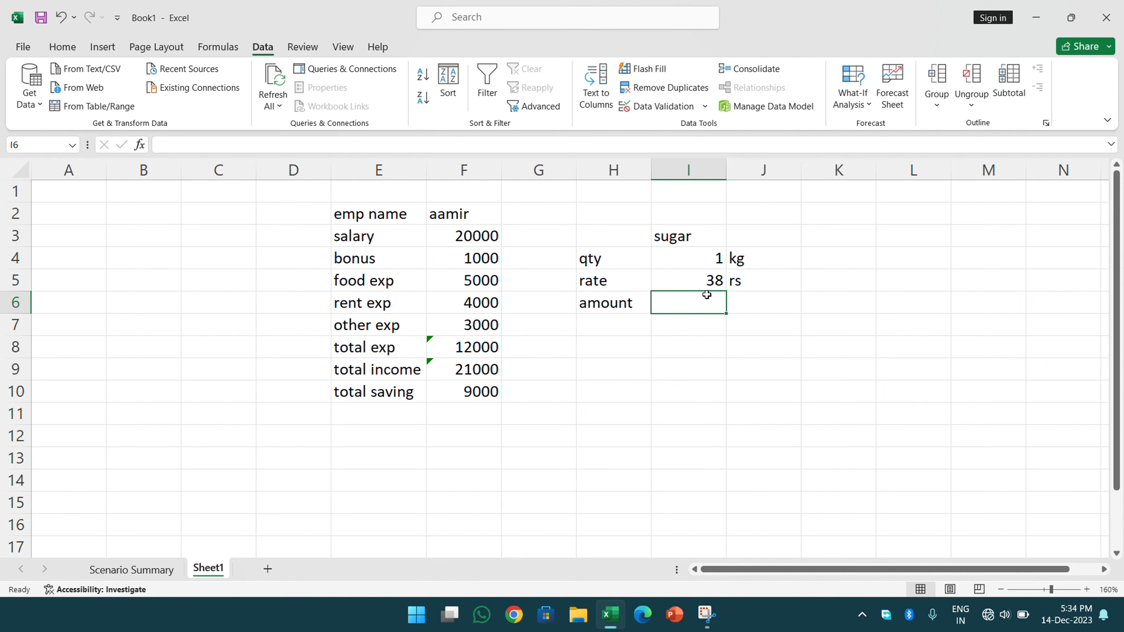
Step: Calculate the sugar amount in cell I6 with the formula =I5*I4
text(=)
click(708, 280)
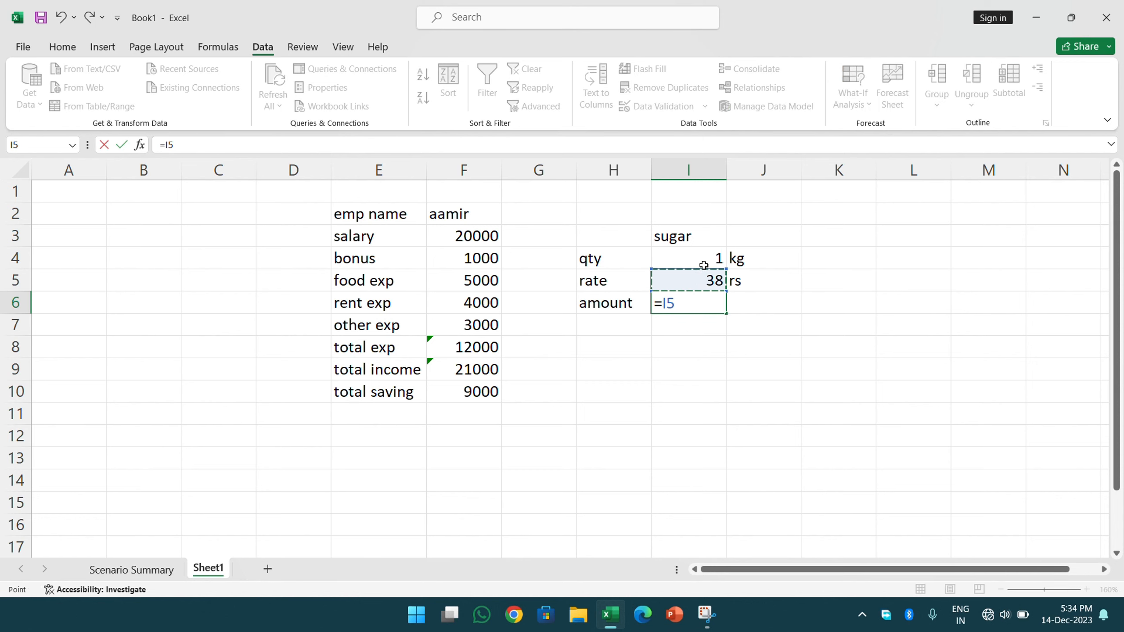
text(*)
click(690, 251)
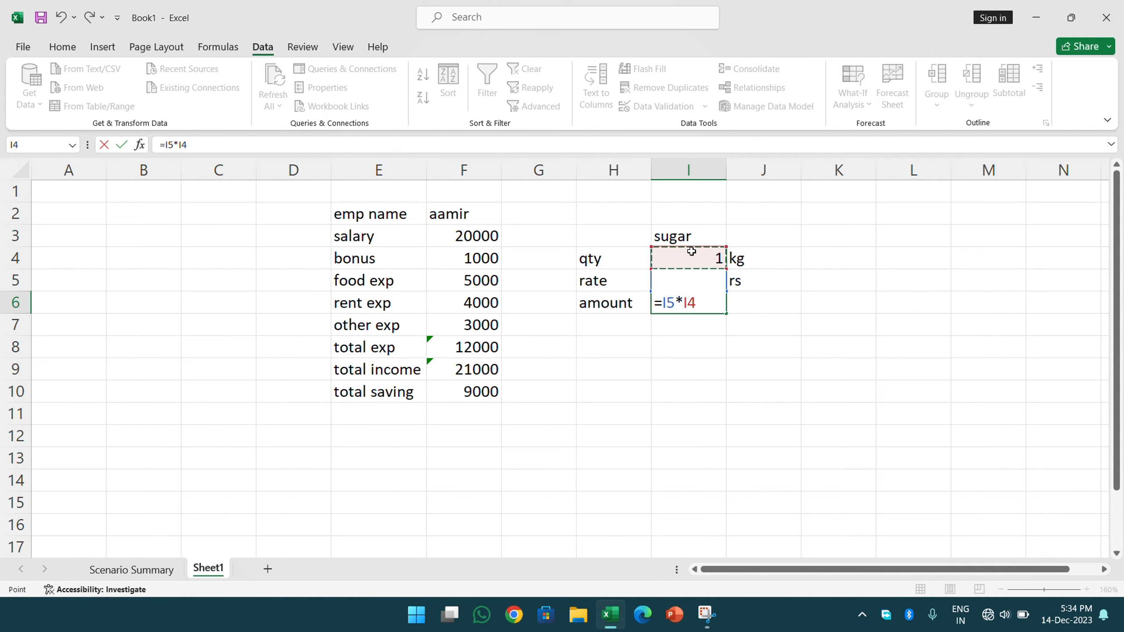
key(Return)
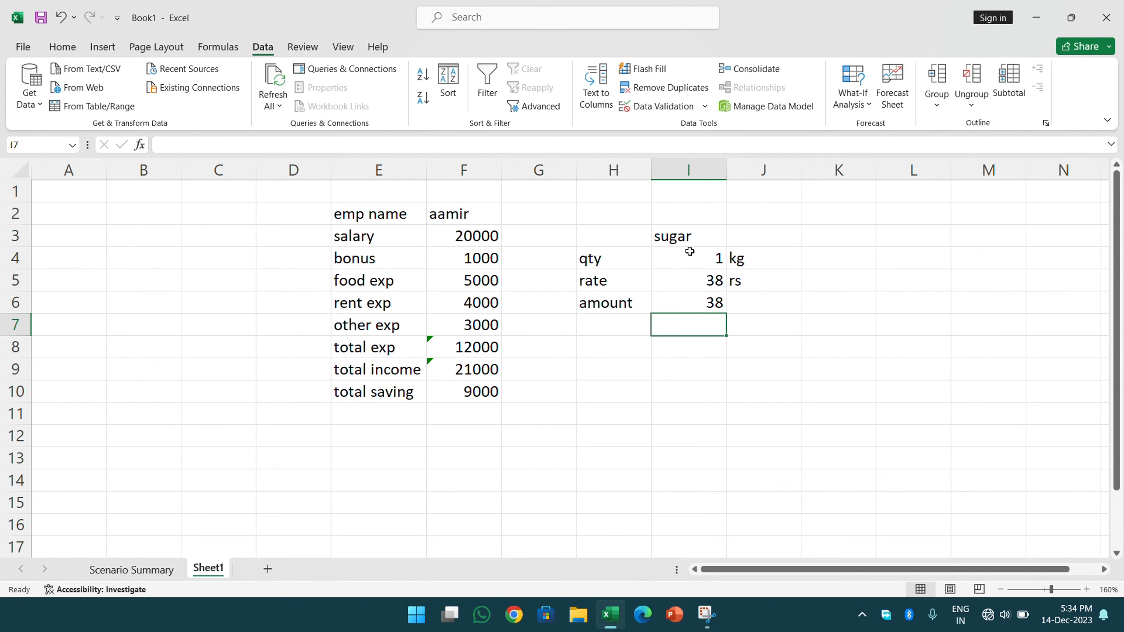
Step: Test the amount formula by setting the sugar quantity in I4 to 3 and finally to 12
click(691, 258)
text(3)
key(Return)
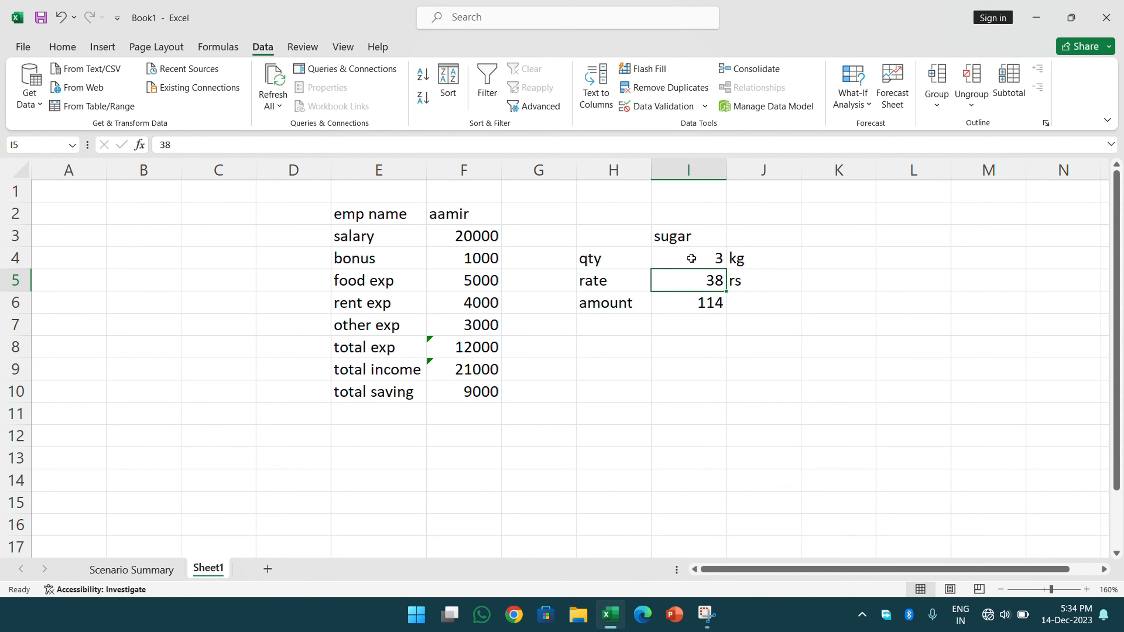
click(687, 259)
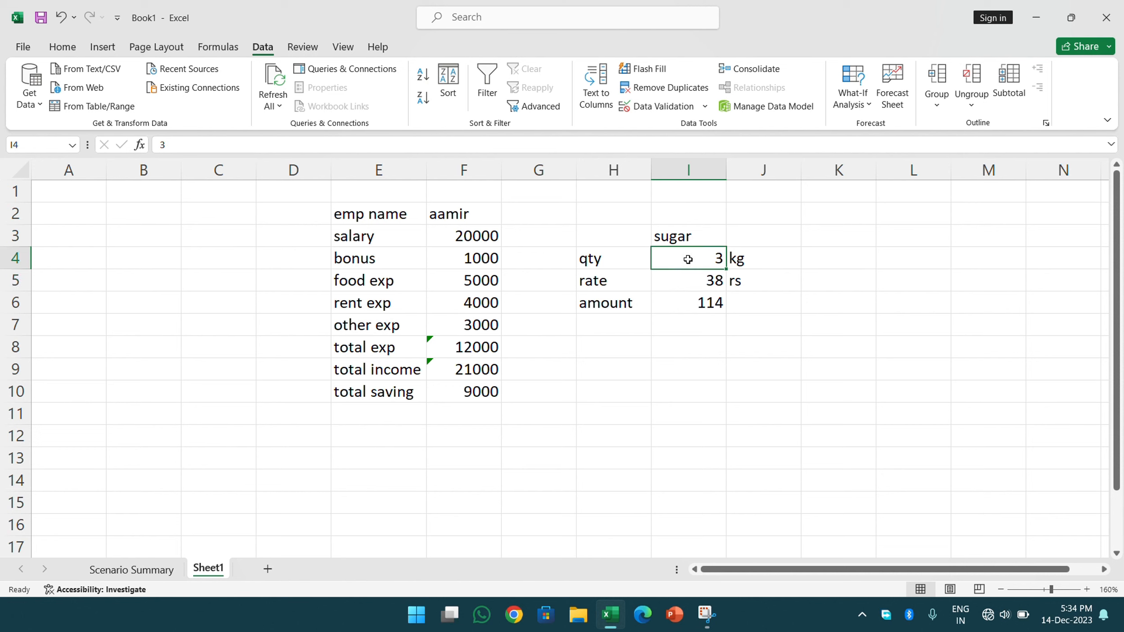
text(12)
key(Return)
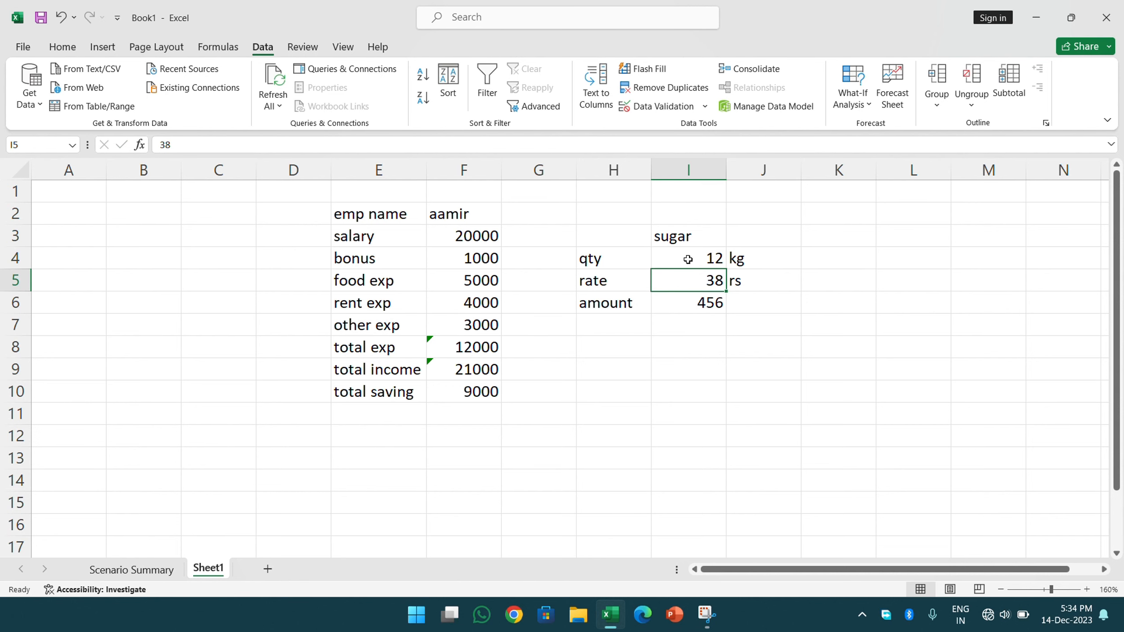
Step: Open Goal Seek for the sugar amount and choose I6 as the set cell, keeping the table uncovered
click(695, 311)
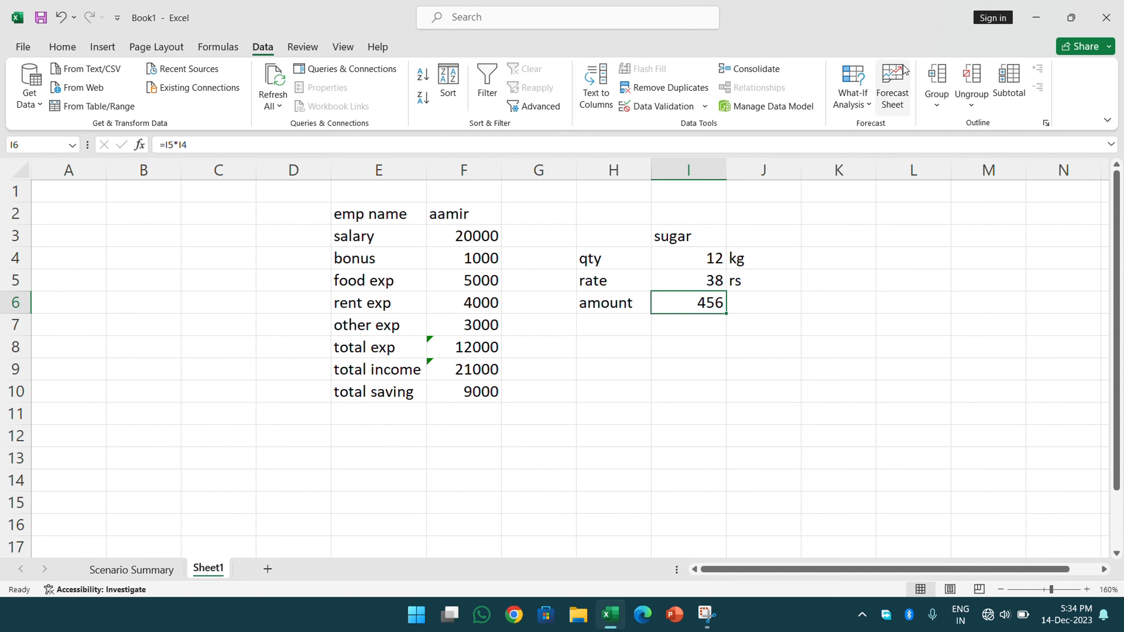
click(857, 91)
click(869, 149)
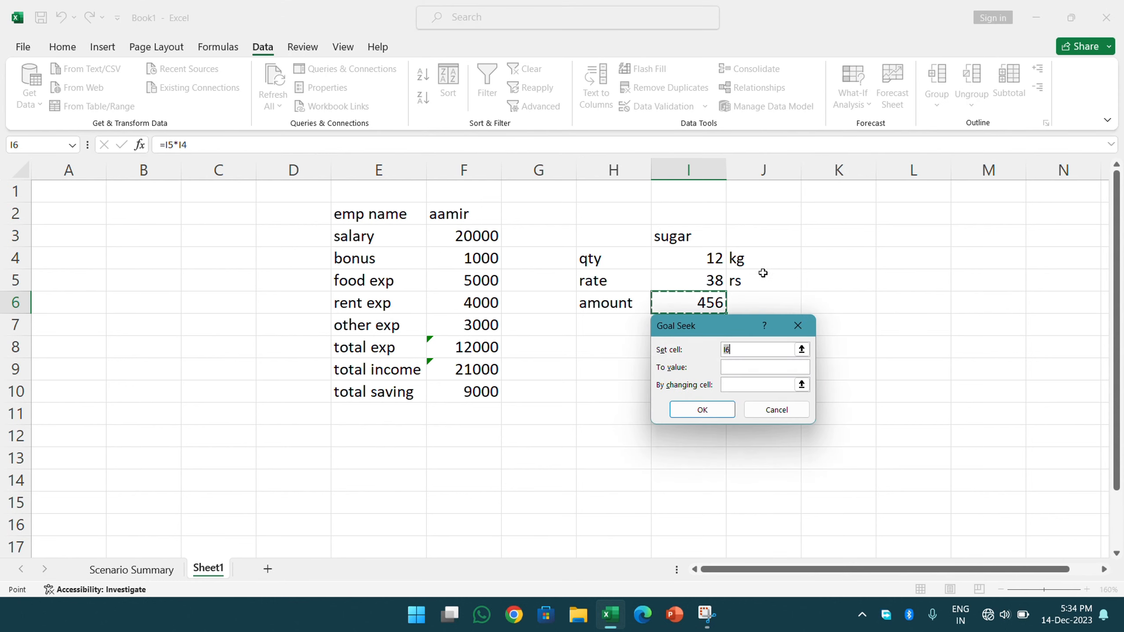
drag(729, 327, 922, 259)
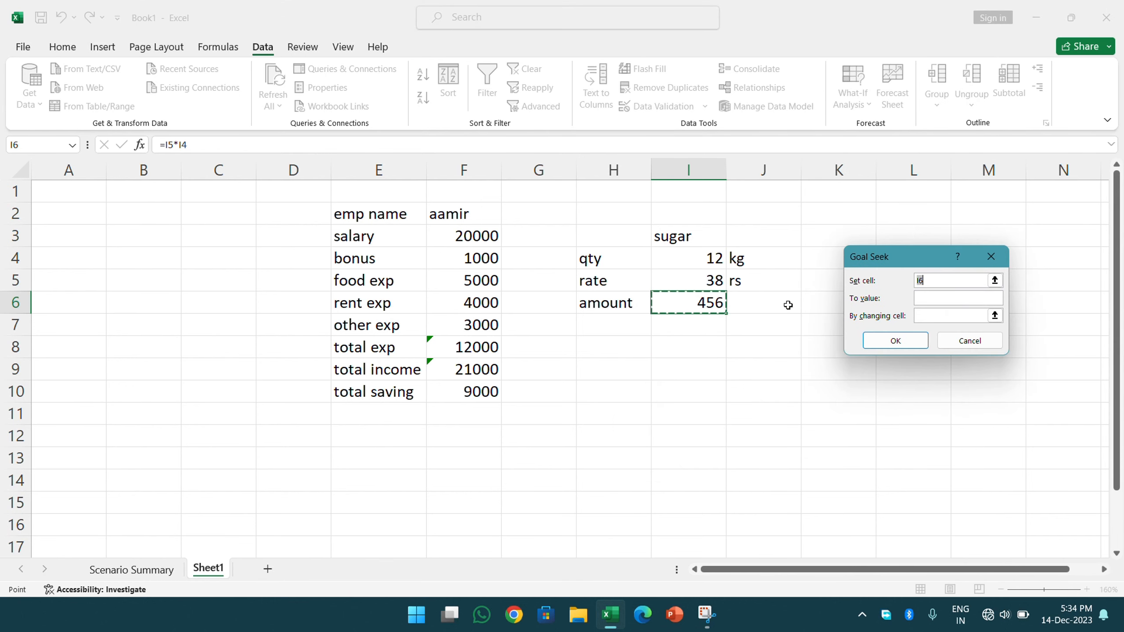
click(922, 280)
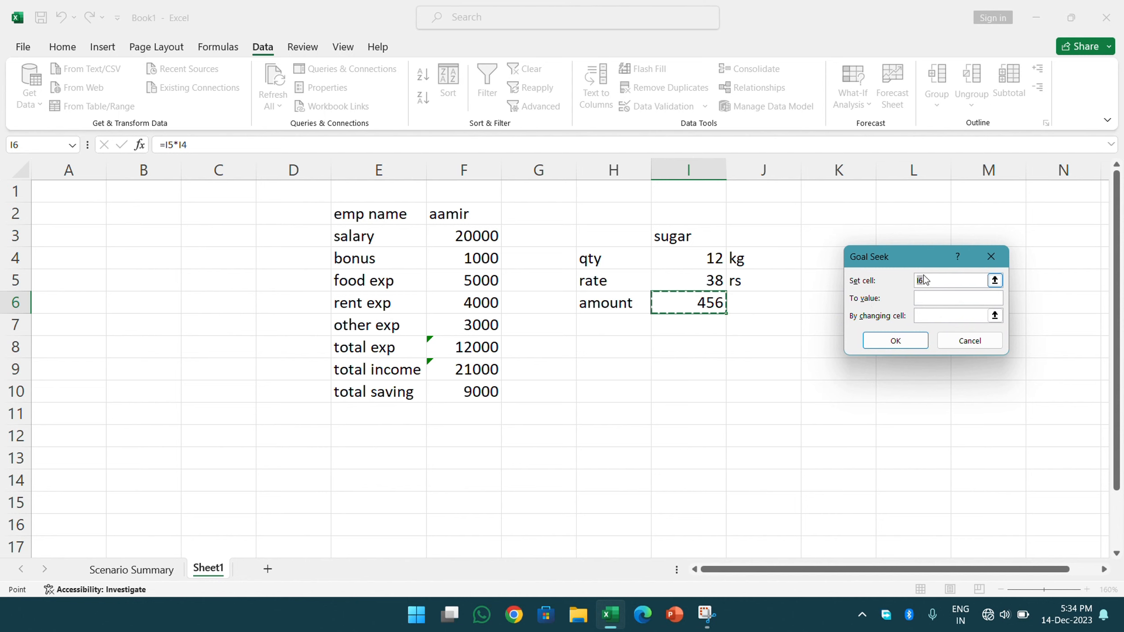
click(718, 301)
drag(940, 279, 881, 269)
click(715, 305)
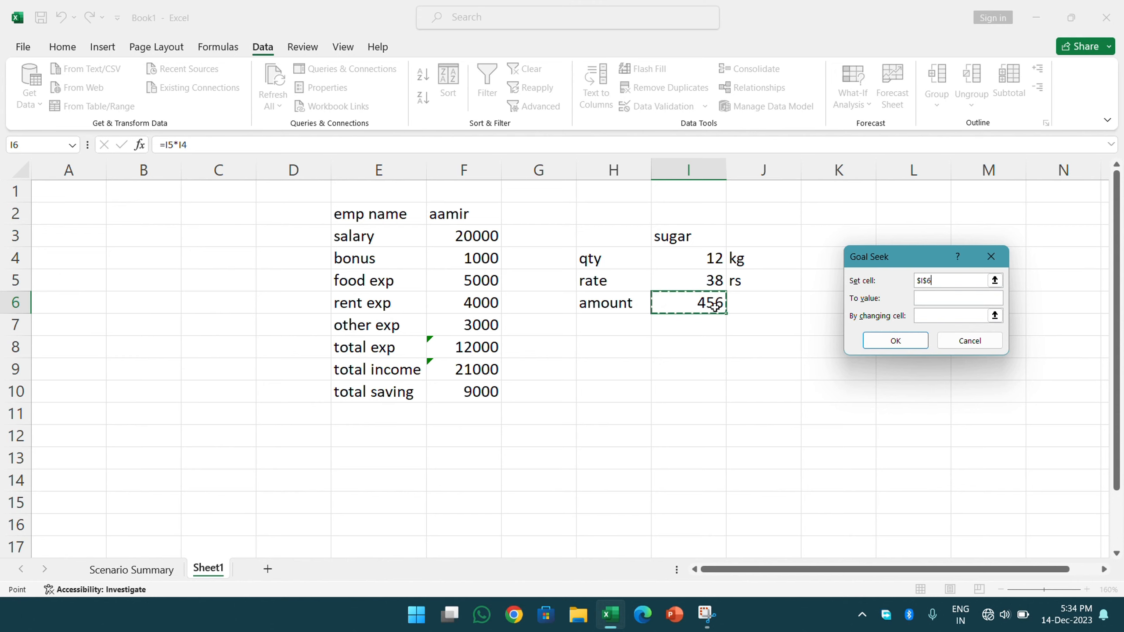
Step: Run Goal Seek for a target amount of 500 by changing quantity cell I4, and discard the solution
click(948, 295)
click(926, 317)
click(716, 261)
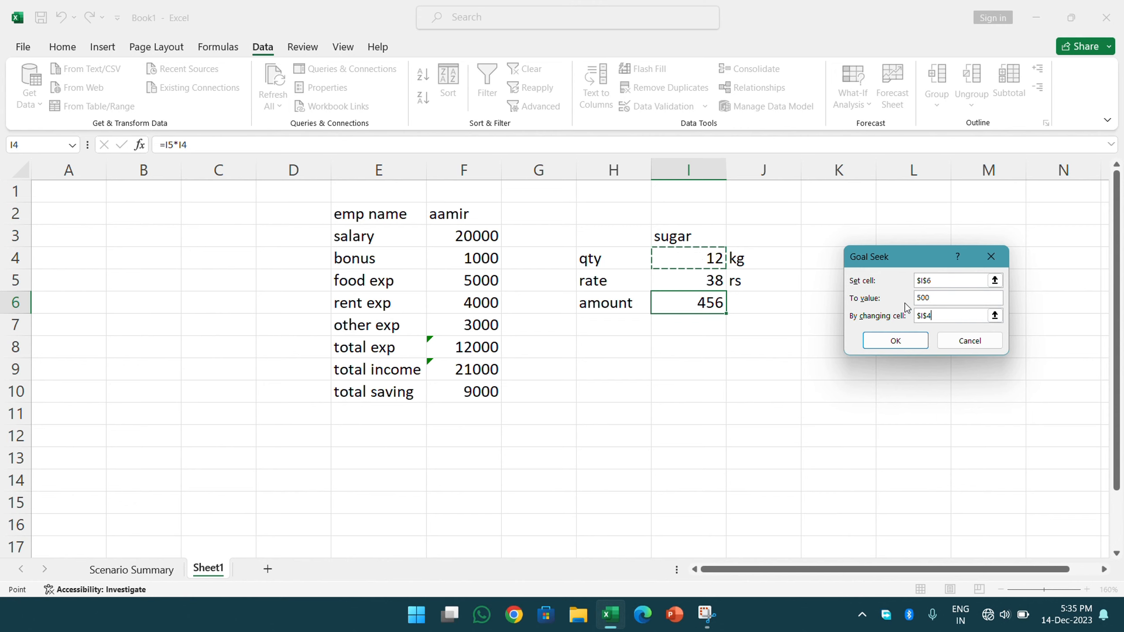
click(880, 344)
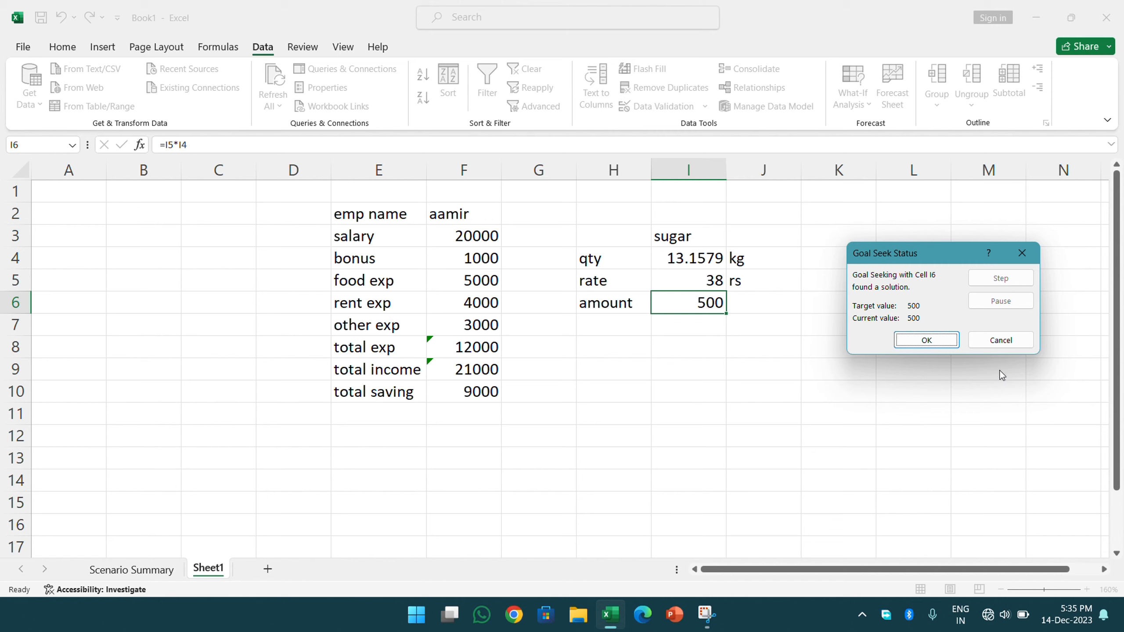
click(1006, 348)
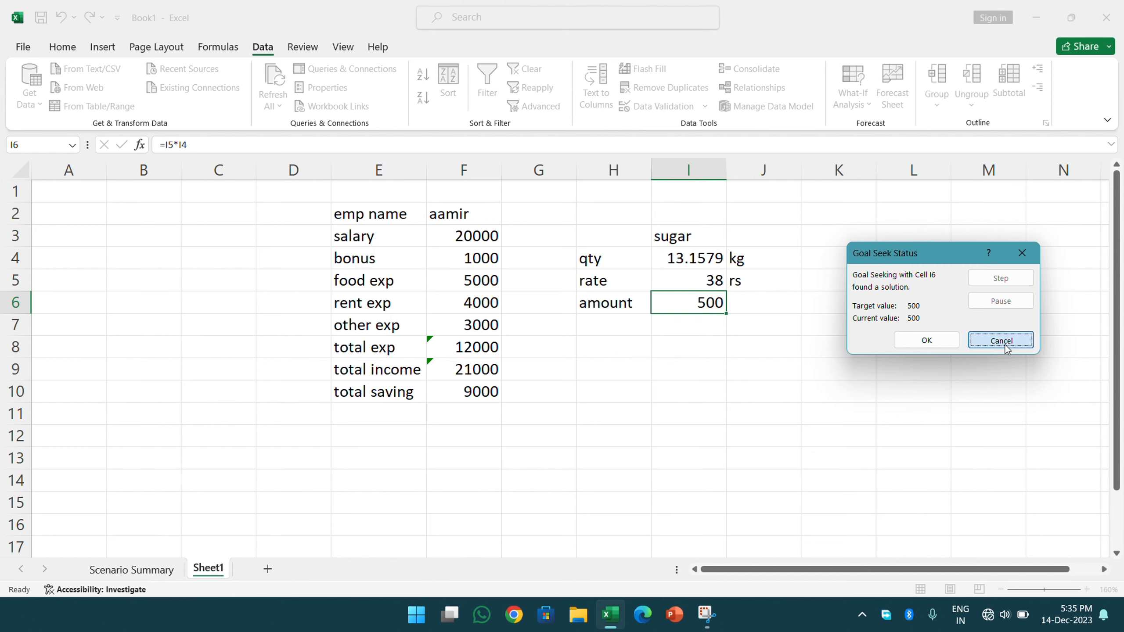
click(860, 102)
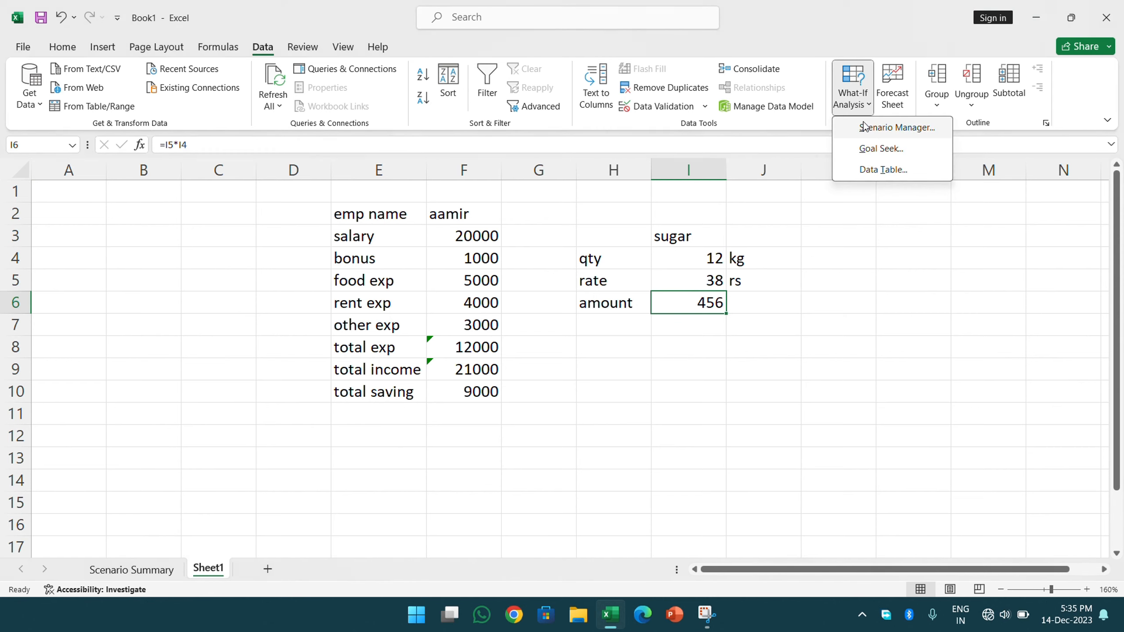
click(799, 290)
Step: Enter the loan labels "loan amt", "rate of int." and "time" in cells C15 to C17
scroll(642, 367, down, 1)
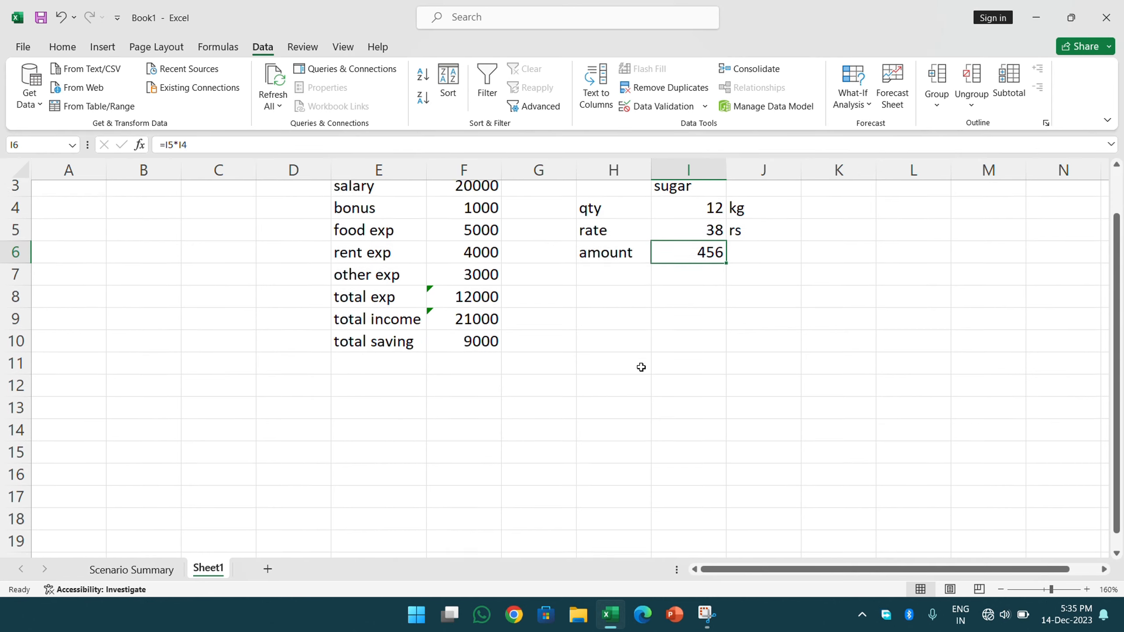
scroll(448, 360, down, 2)
scroll(436, 359, down, 1)
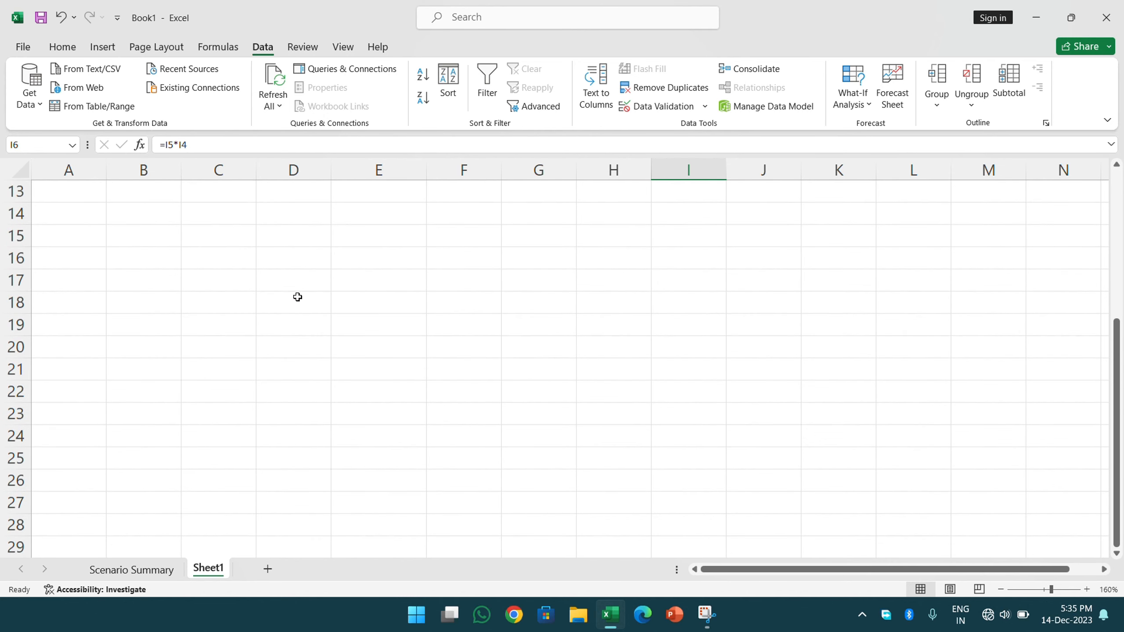
click(236, 243)
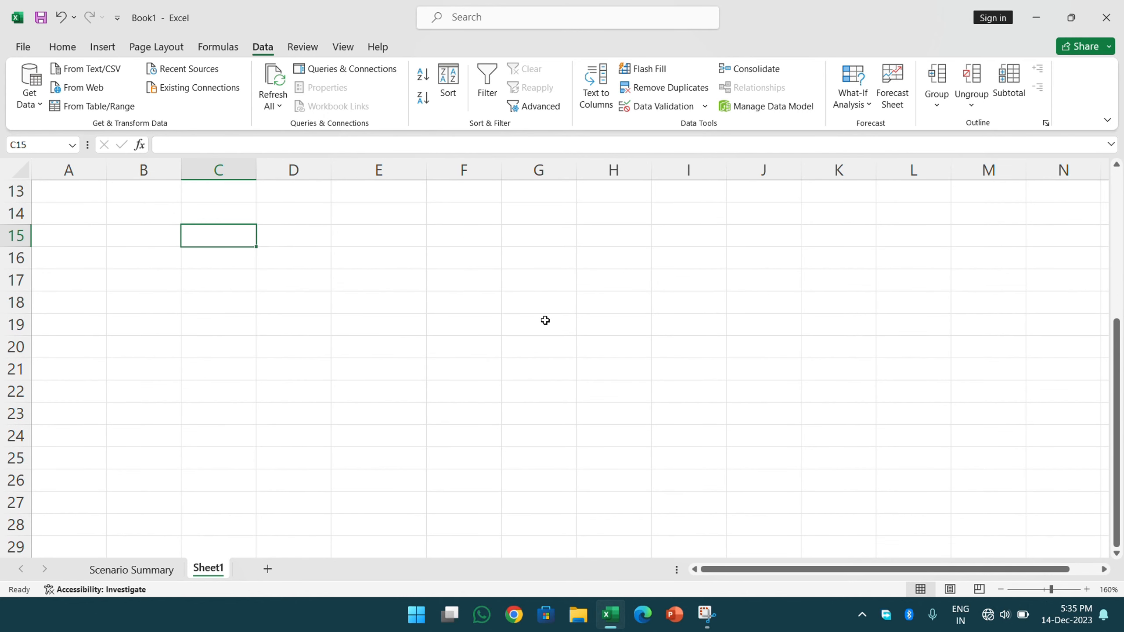
text(;)
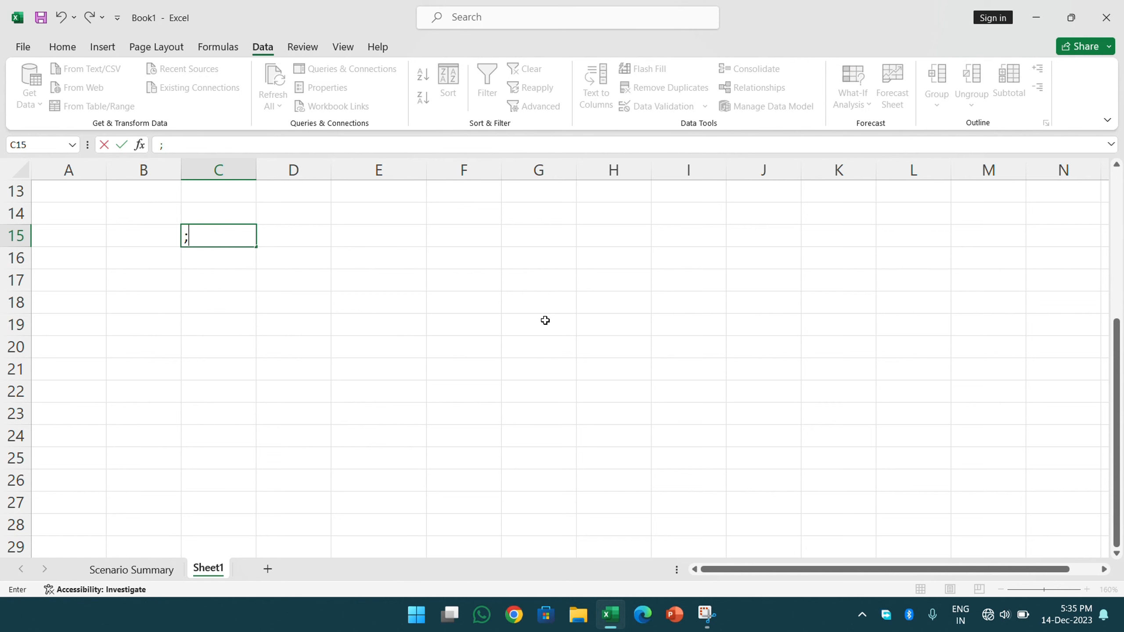
text(pan amt)
key(Return)
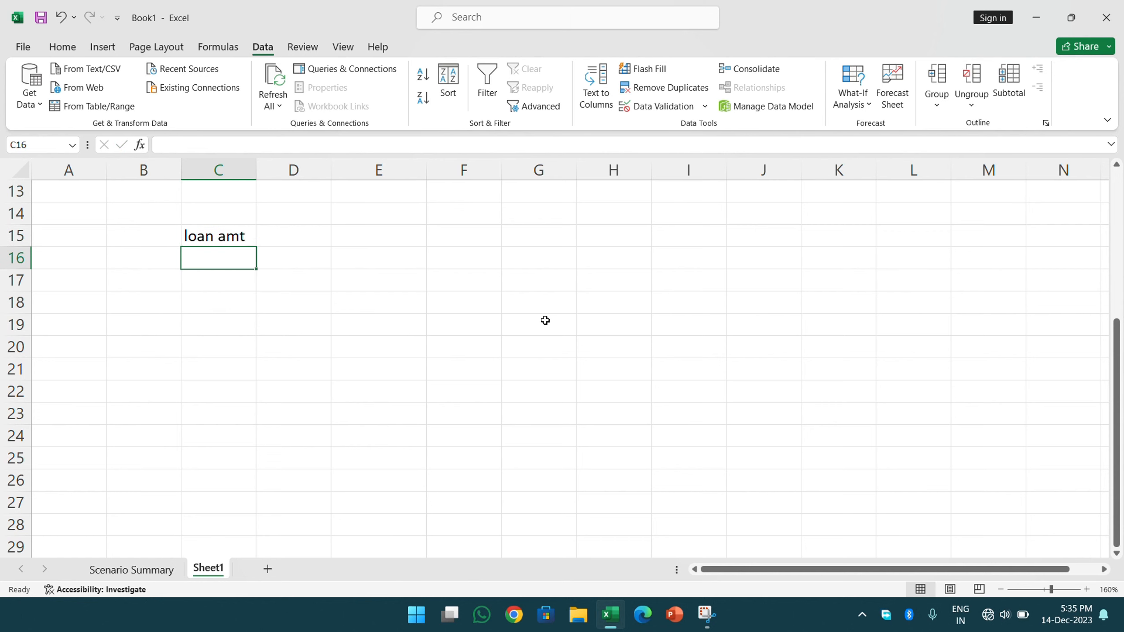
text(rate)
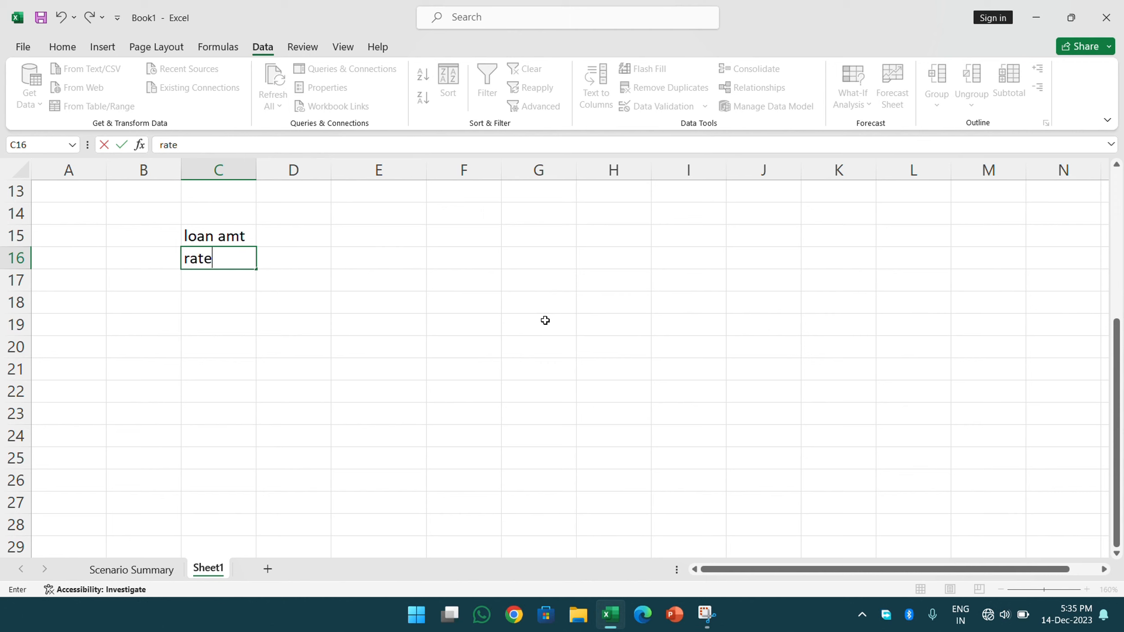
text( of int.)
key(Return)
text(4)
key(BackSpace)
text(time)
key(Return)
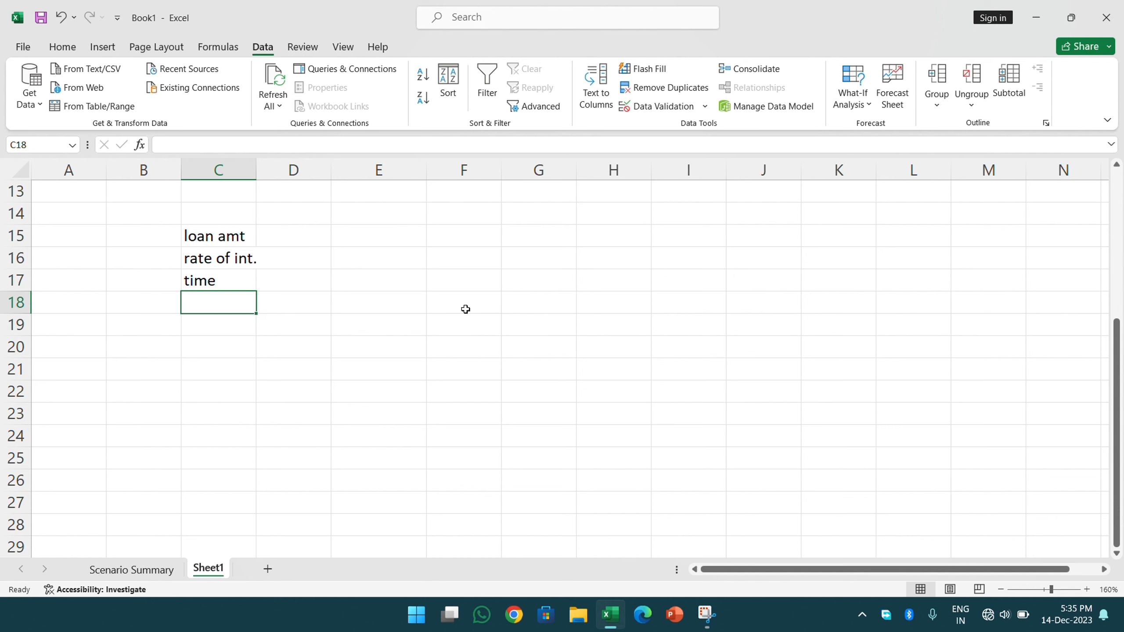
Step: Enter the loan amount 300000 in E15 and the interest rate 2% in E16
click(364, 240)
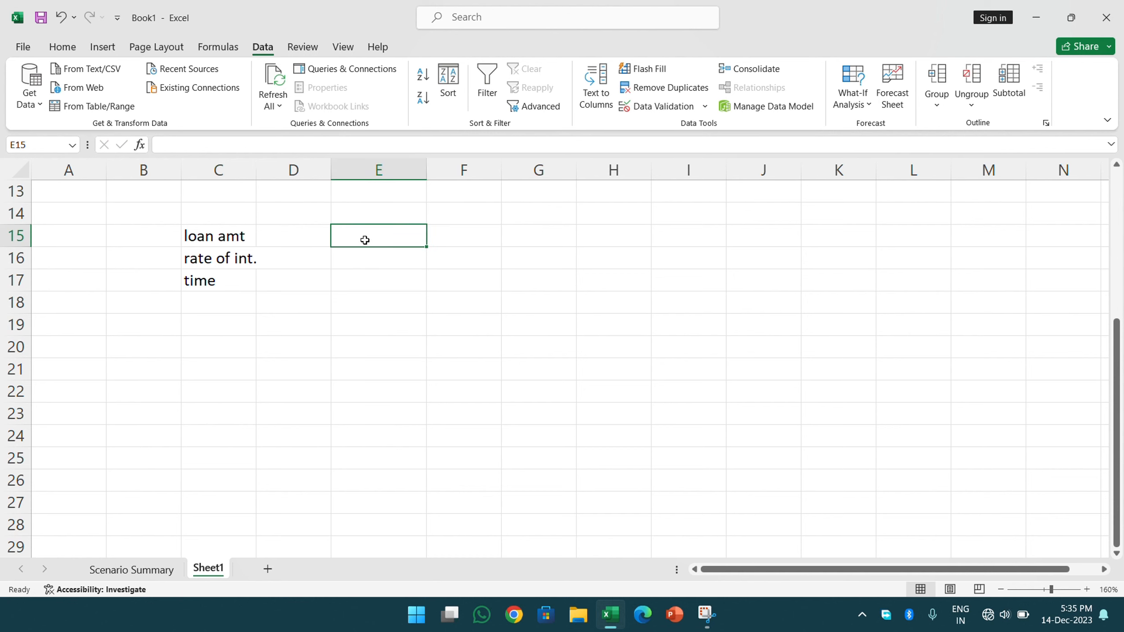
text(300000)
key(Return)
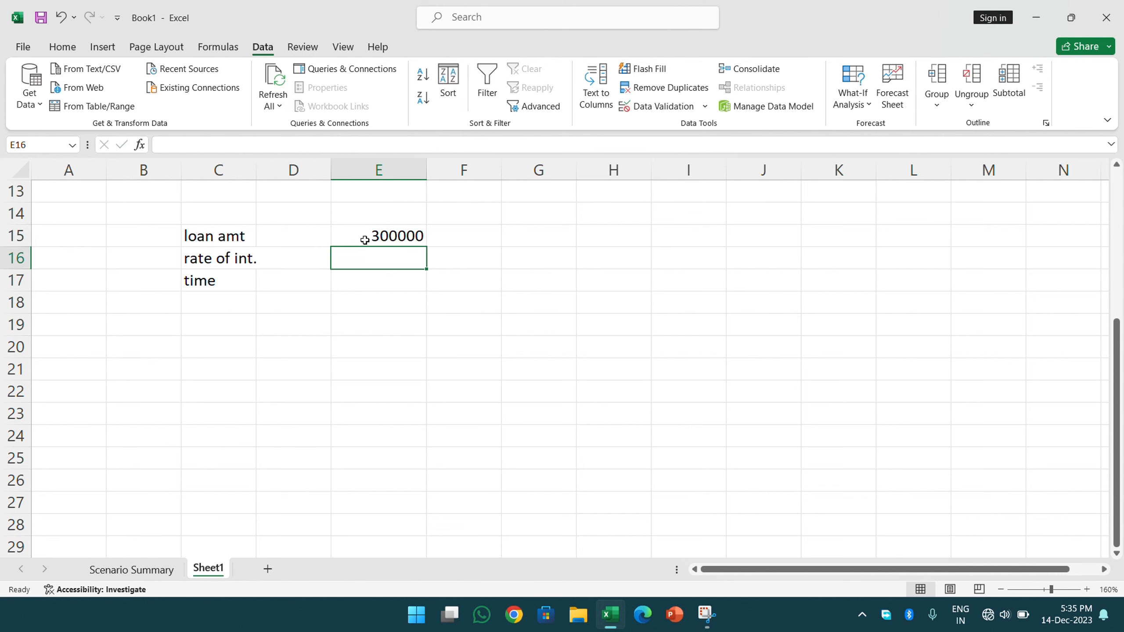
text(2)
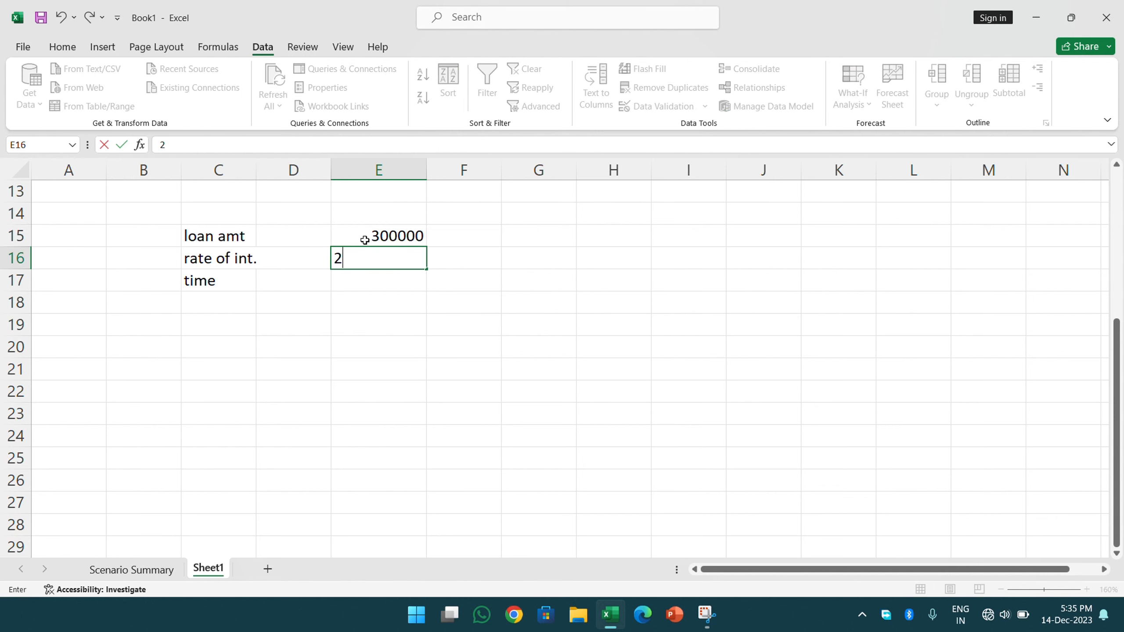
text(%)
key(Return)
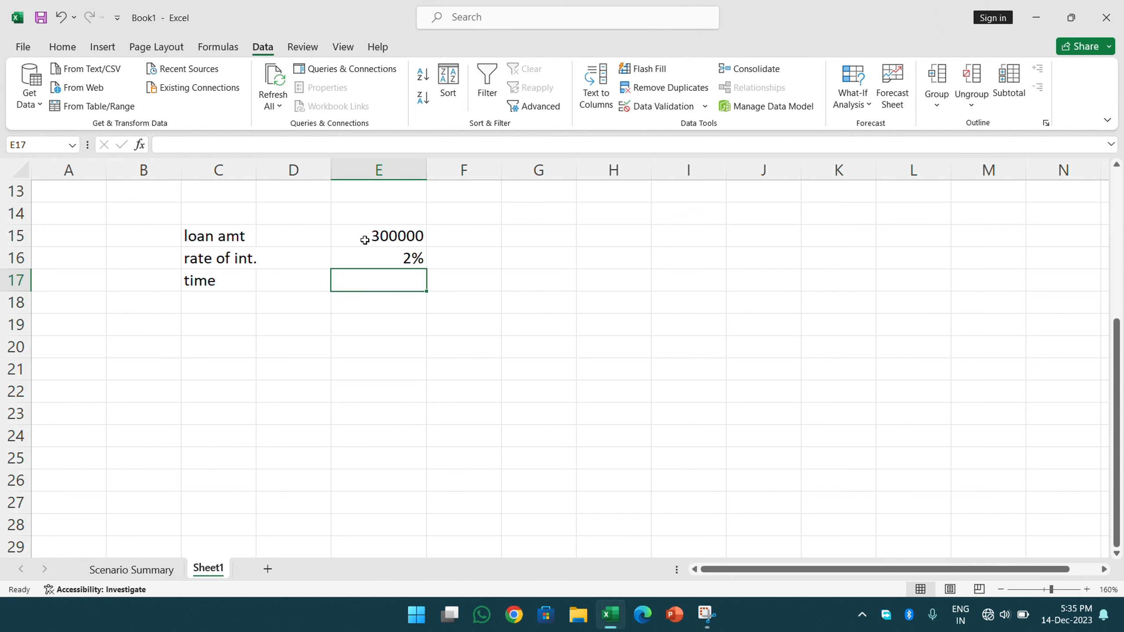
Step: Enter the loan time of 3 in E17 and its unit "yrs" in F17
text(3)
key(Return)
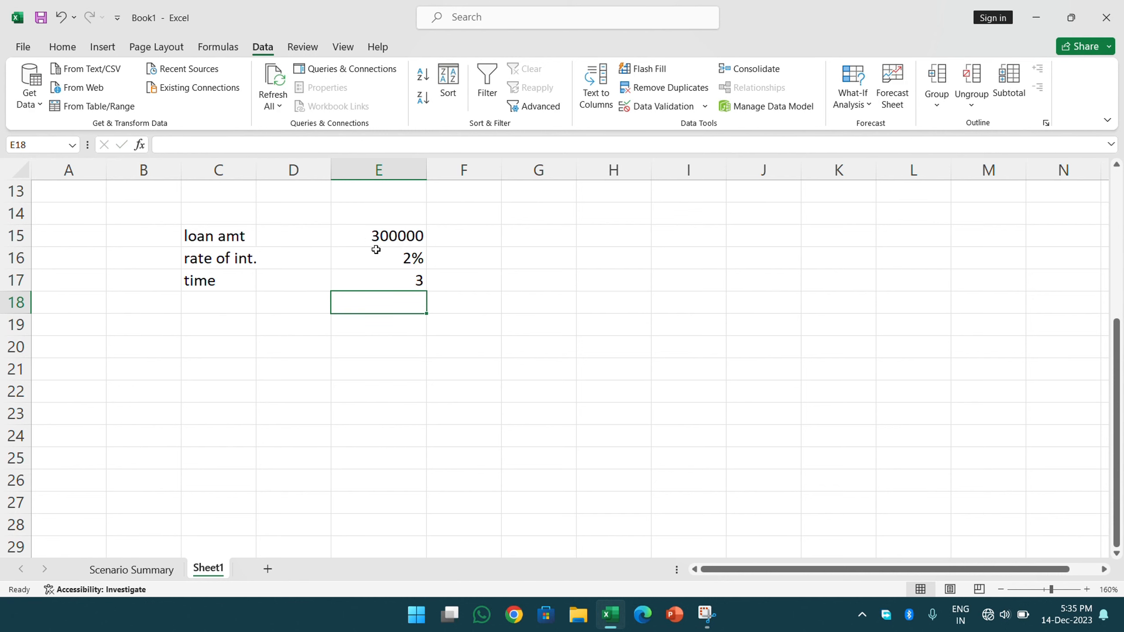
click(442, 273)
text(yes)
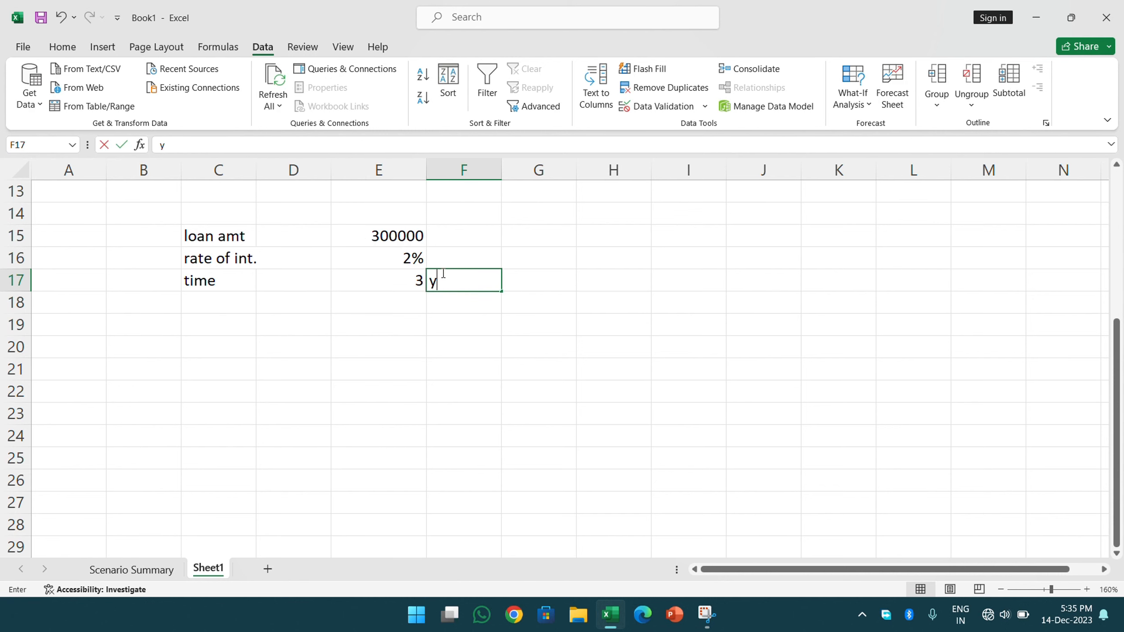
key(BackSpace)
key(BackSpace)
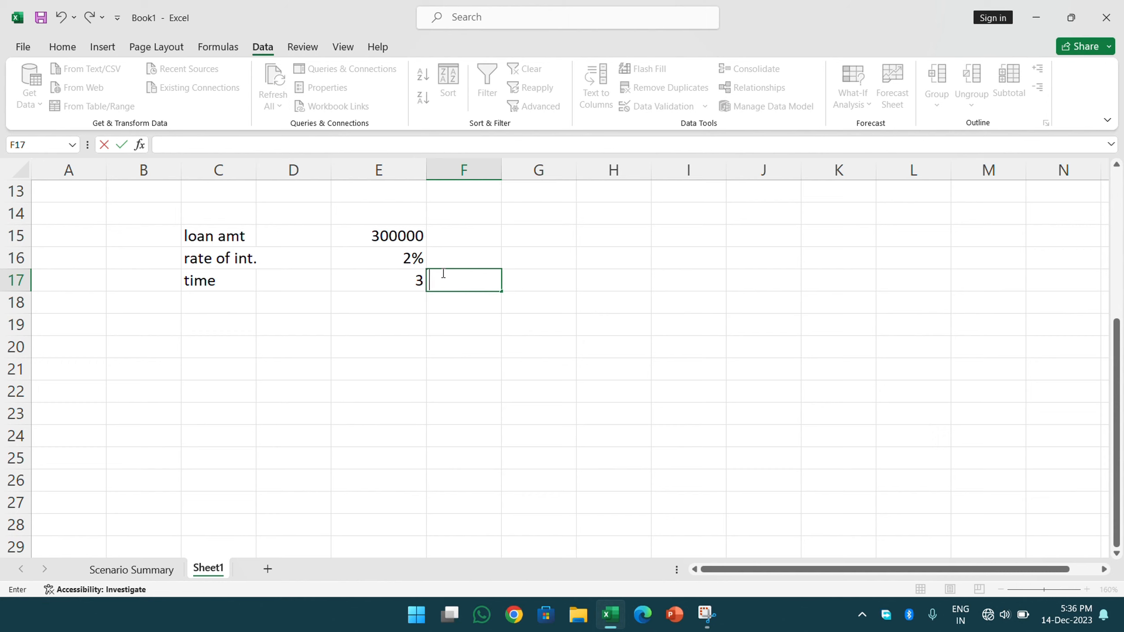
text(yrs)
key(Return)
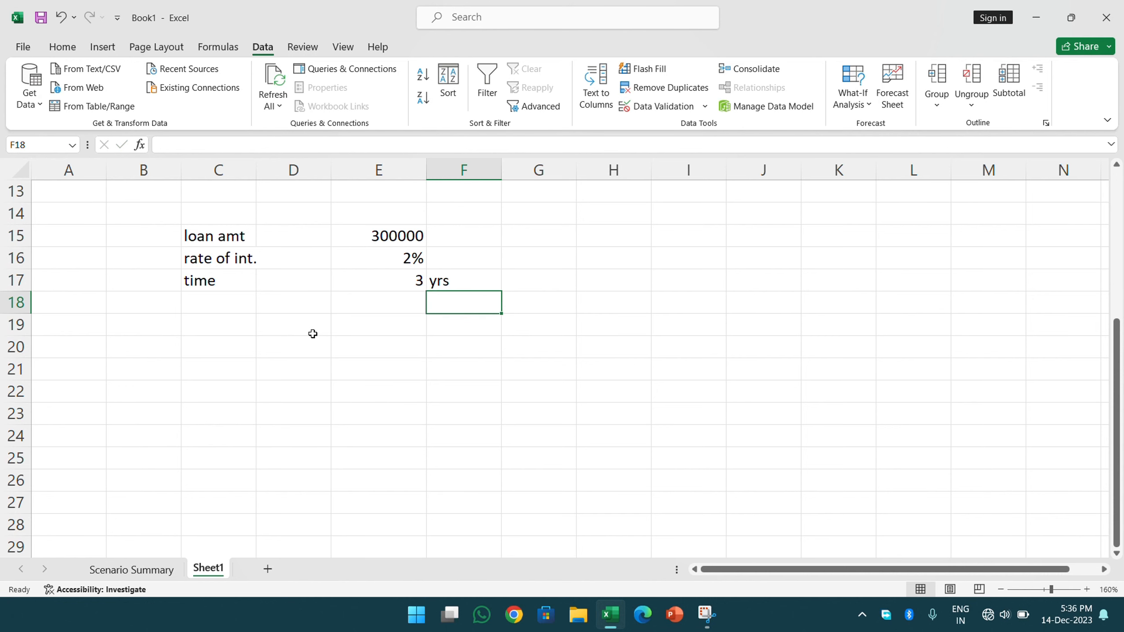
Step: Start a PMT formula in E19 and open its function arguments
scroll(313, 332, down, 1)
scroll(313, 333, up, 1)
click(1117, 359)
click(1117, 554)
click(1116, 555)
click(380, 297)
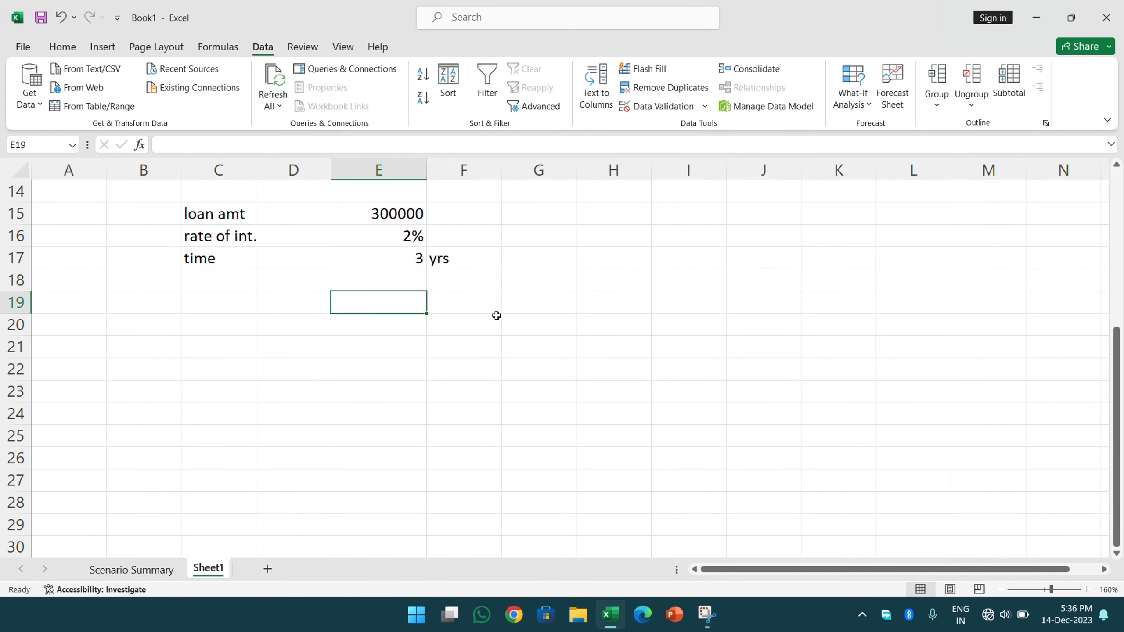
text(a)
text(=)
text(pmt)
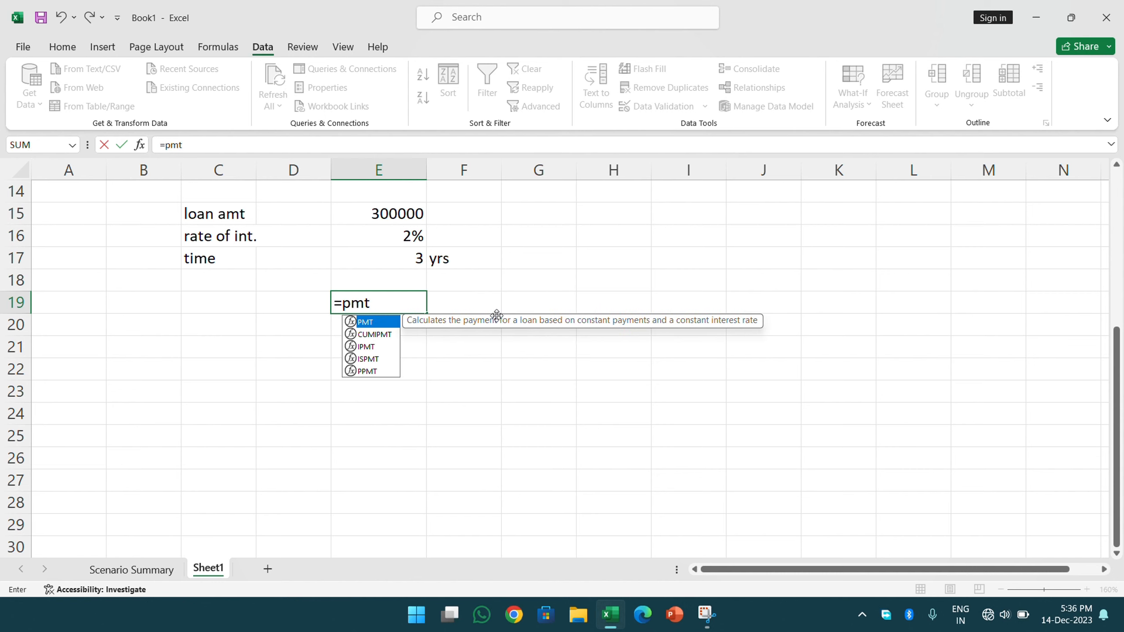
text(a)
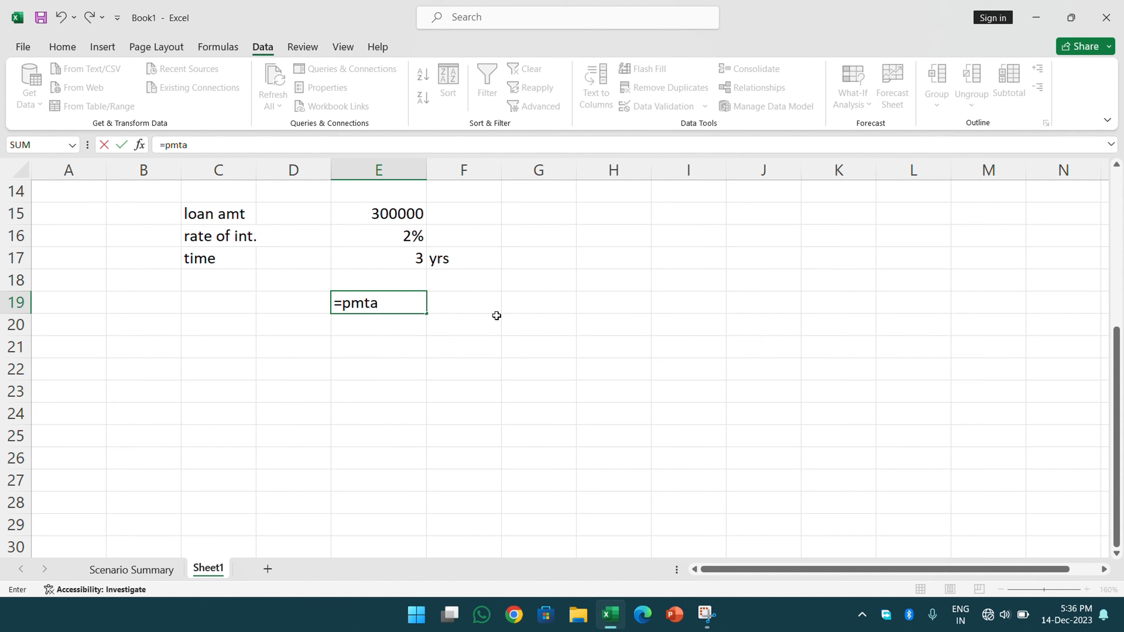
key(BackSpace)
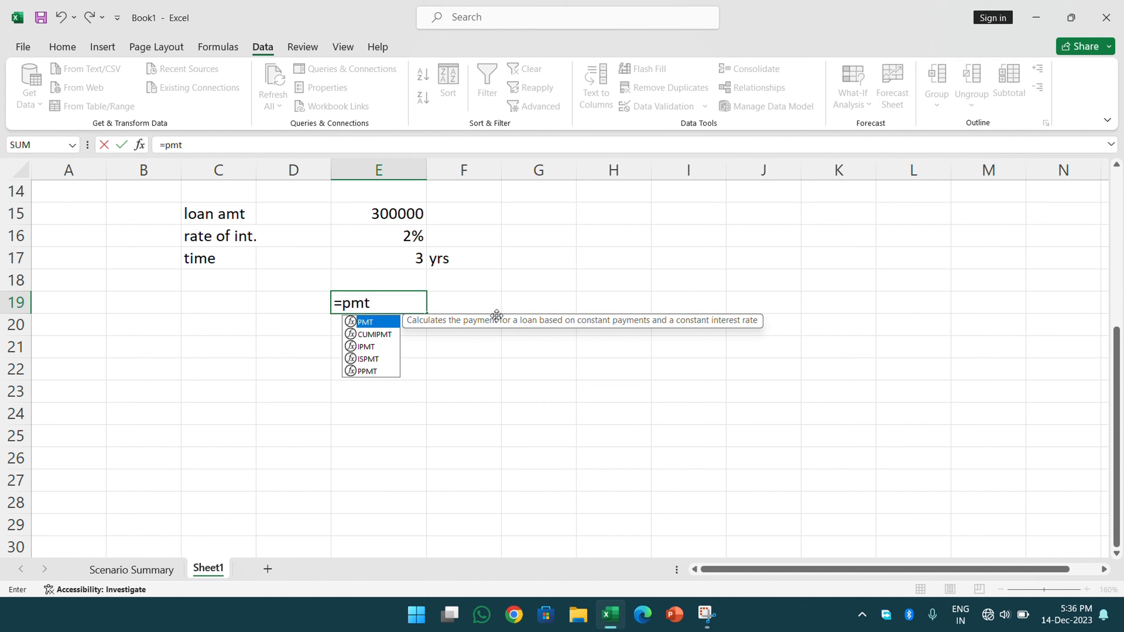
key(ctrl+a)
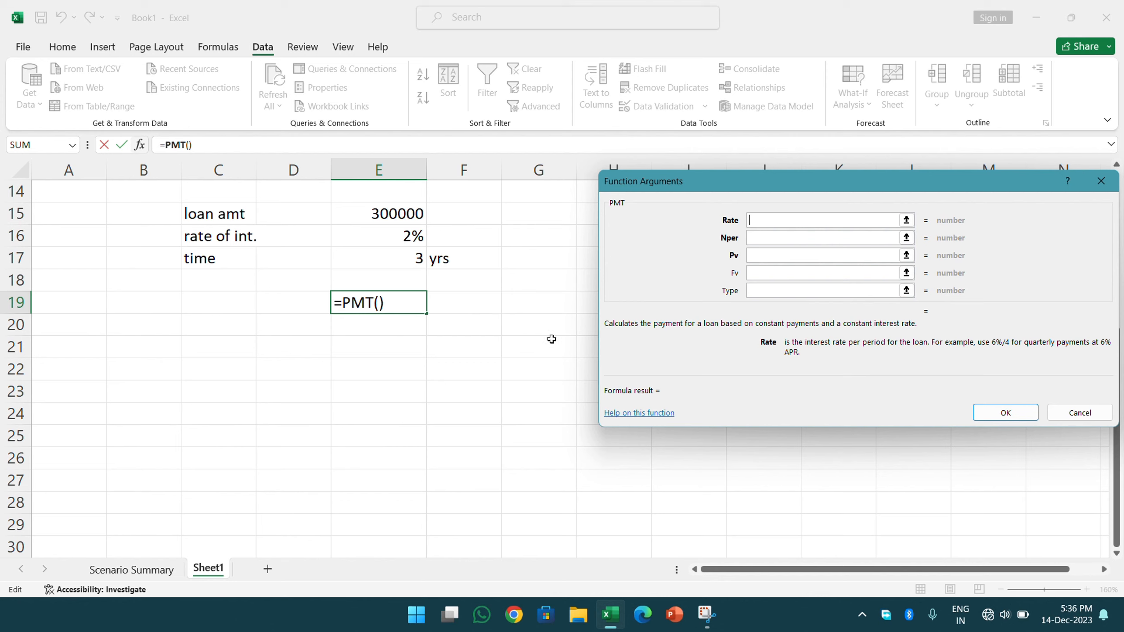
Step: Complete the PMT function with Rate E16/12, Nper E17*12 and Pv -E15
click(394, 233)
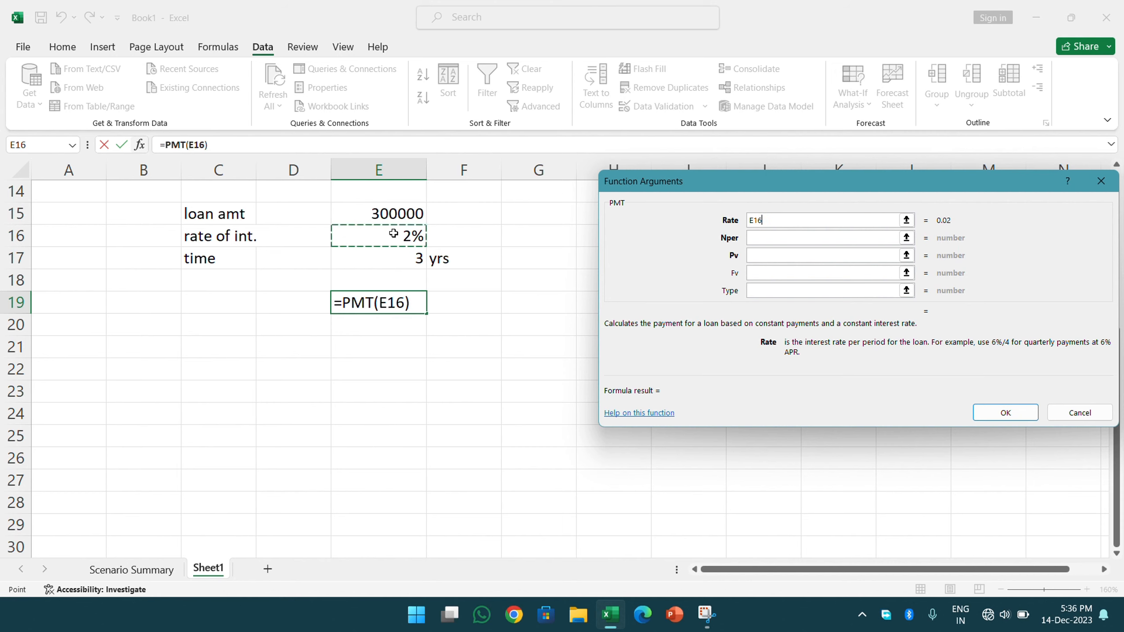
text(/12)
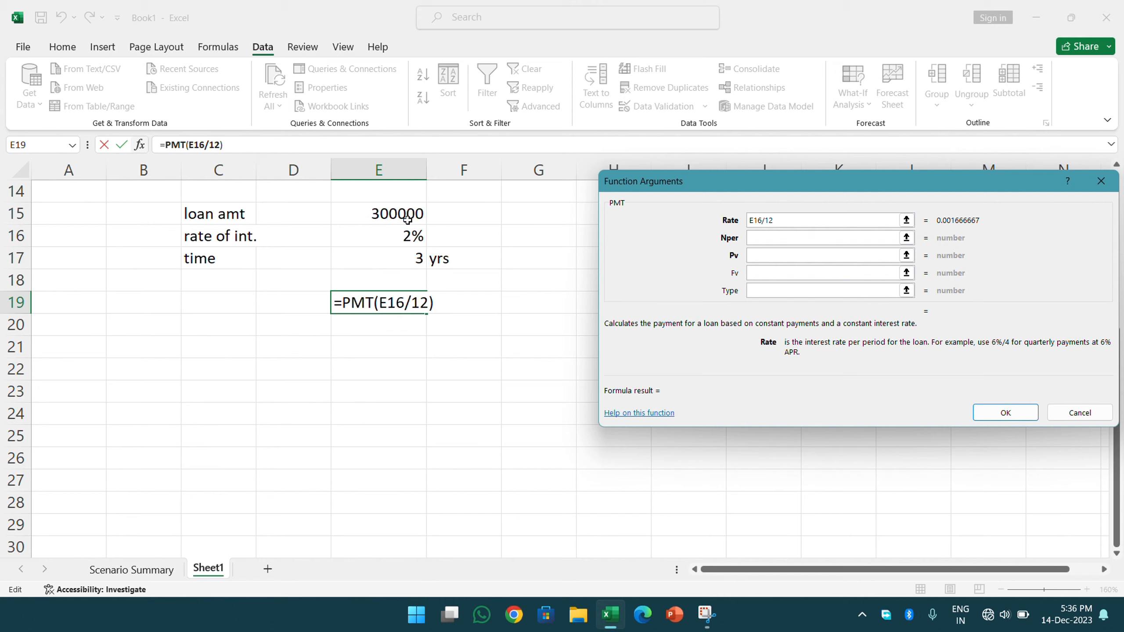
click(769, 240)
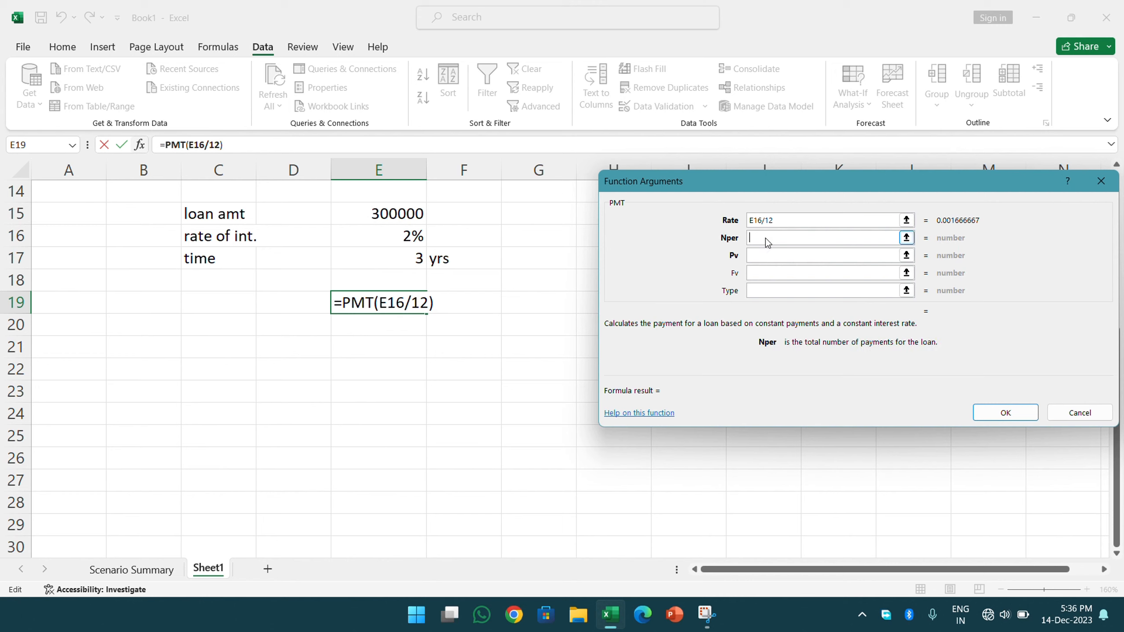
click(401, 256)
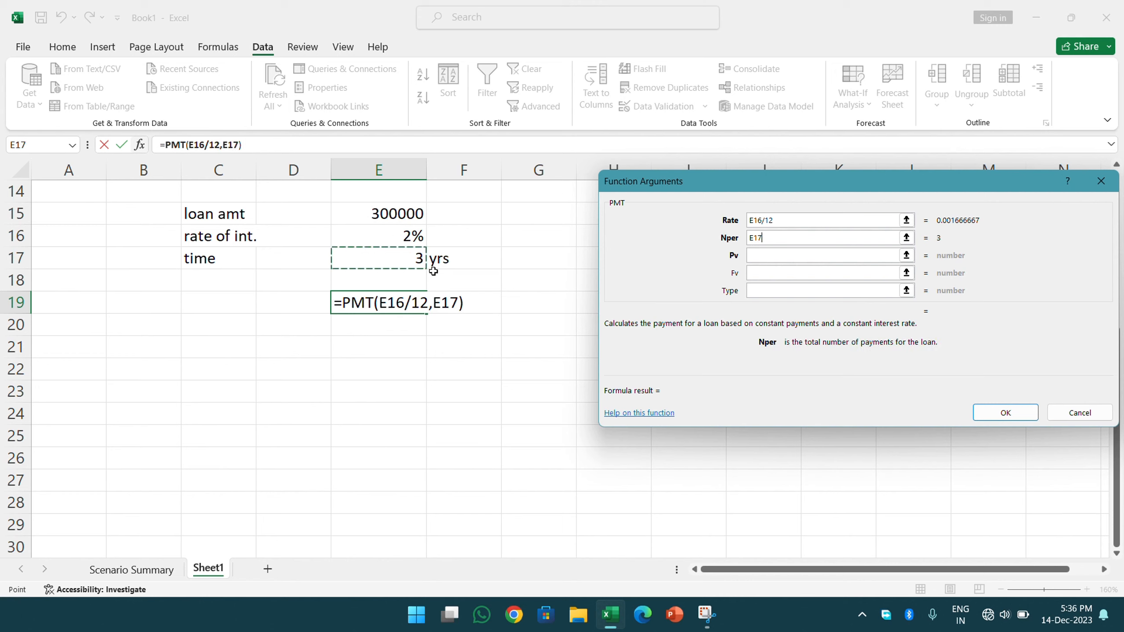
text(*12)
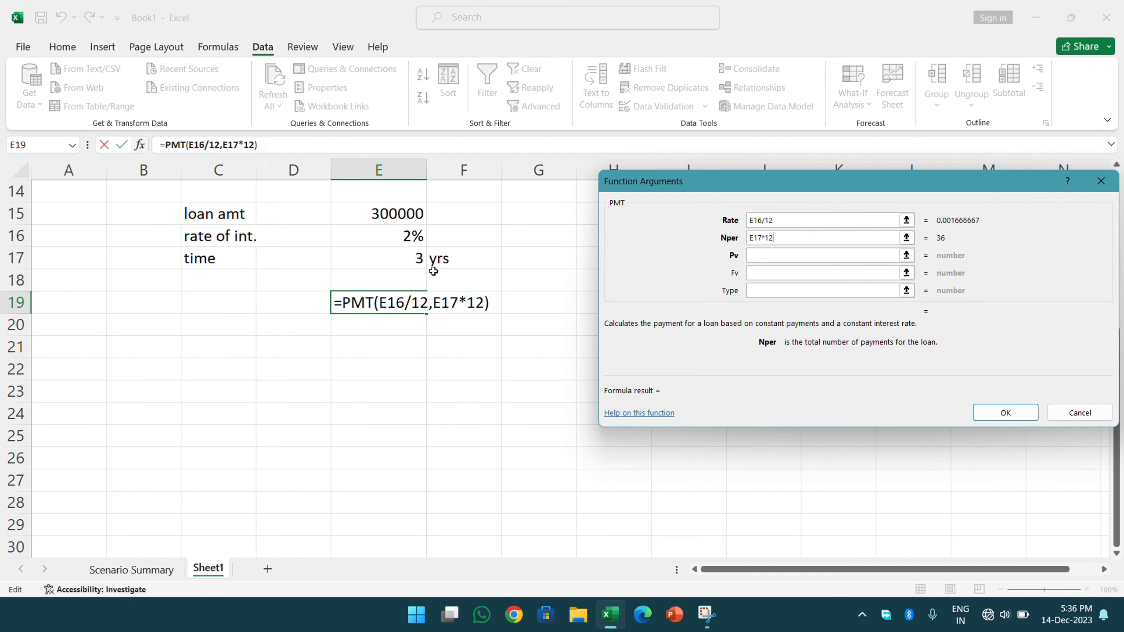
click(754, 256)
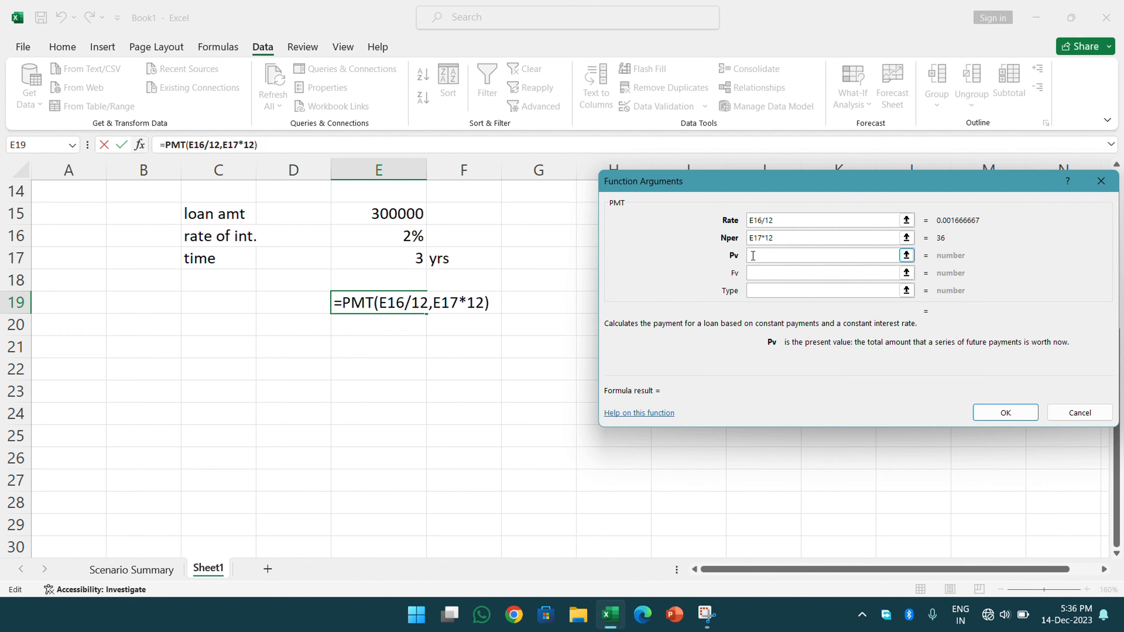
text(-)
click(404, 208)
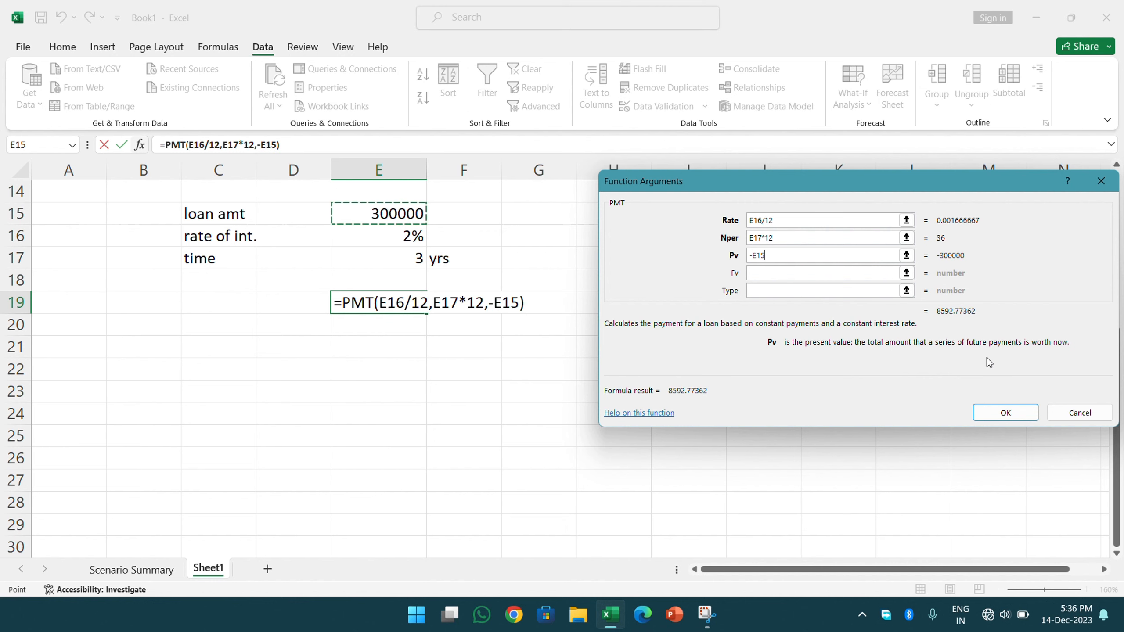
click(995, 421)
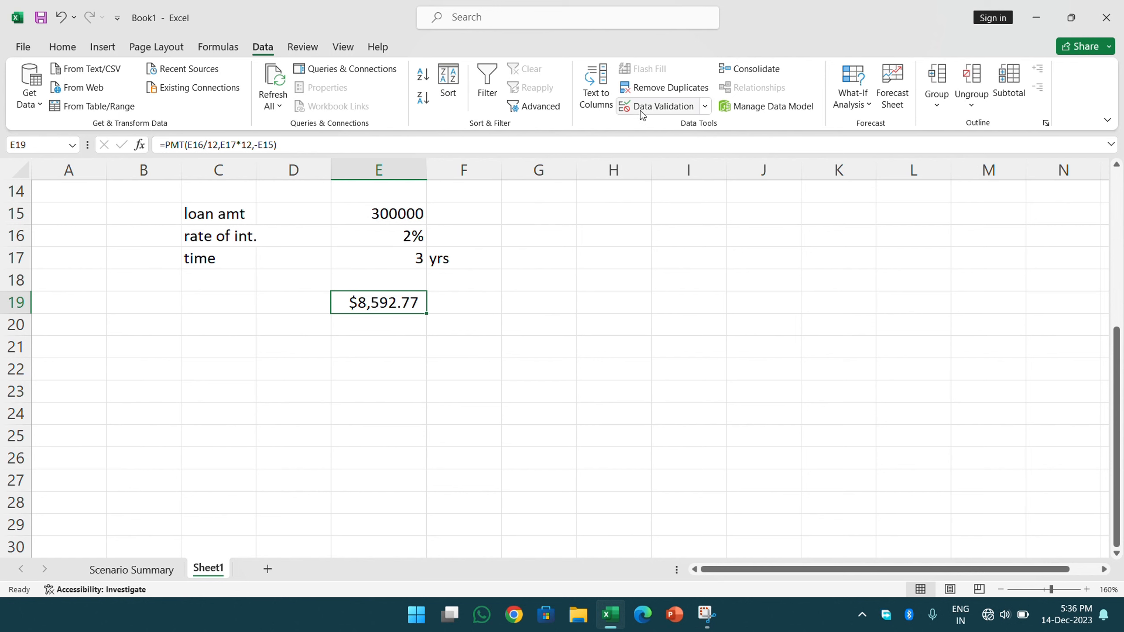
Step: Change the currency symbol of the payment in E19 to ₹ English (India)
click(76, 49)
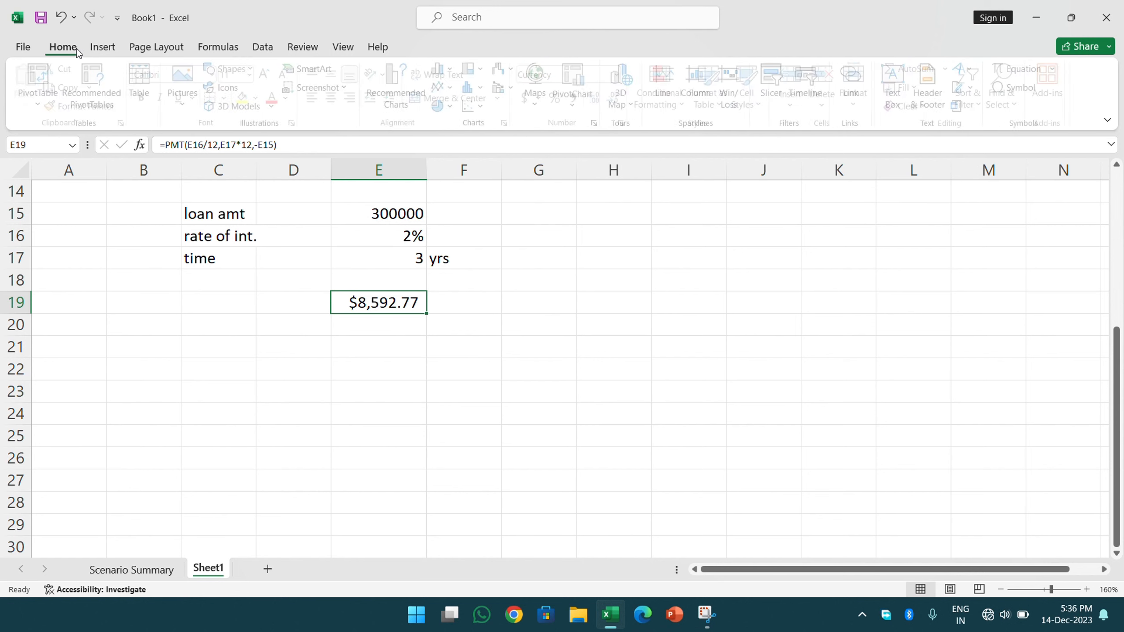
click(622, 124)
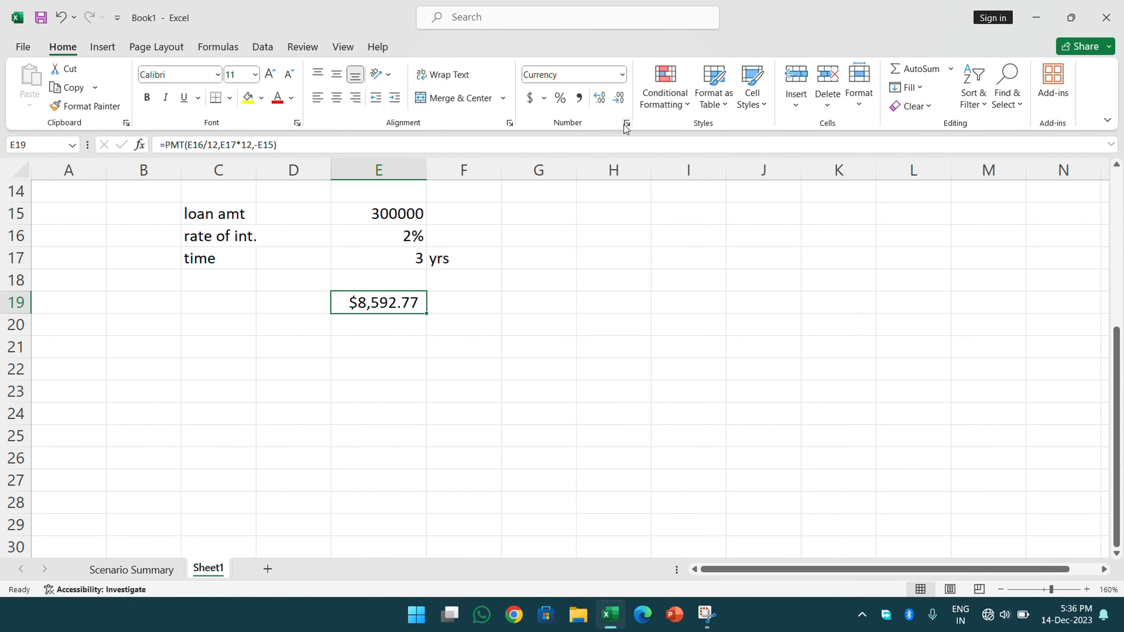
click(868, 238)
scroll(879, 364, down, 12)
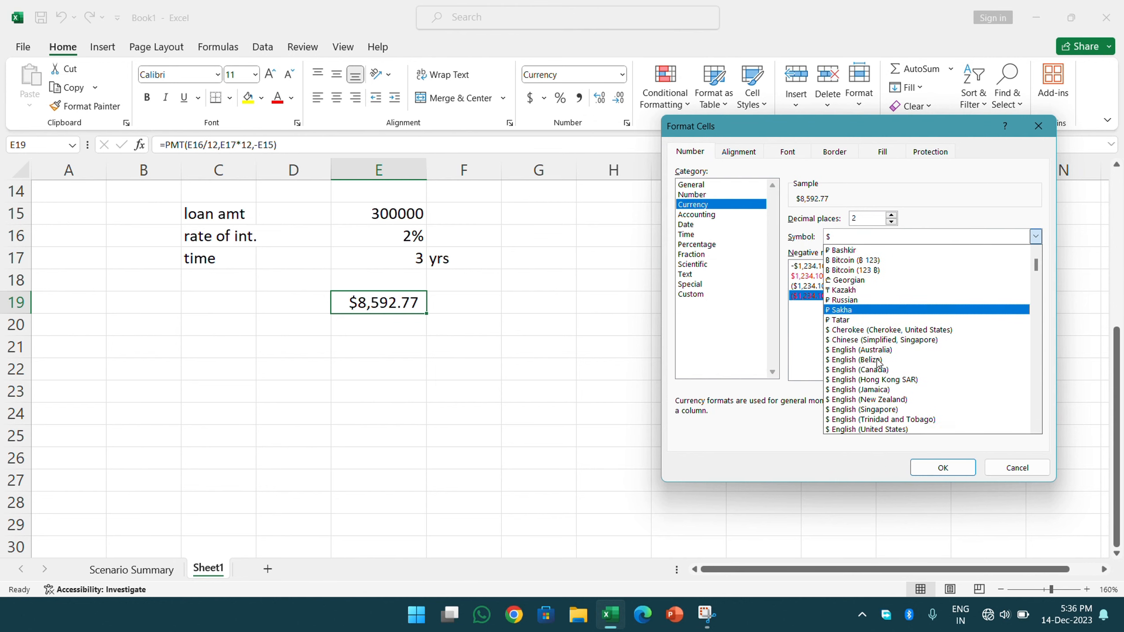
scroll(879, 364, down, 15)
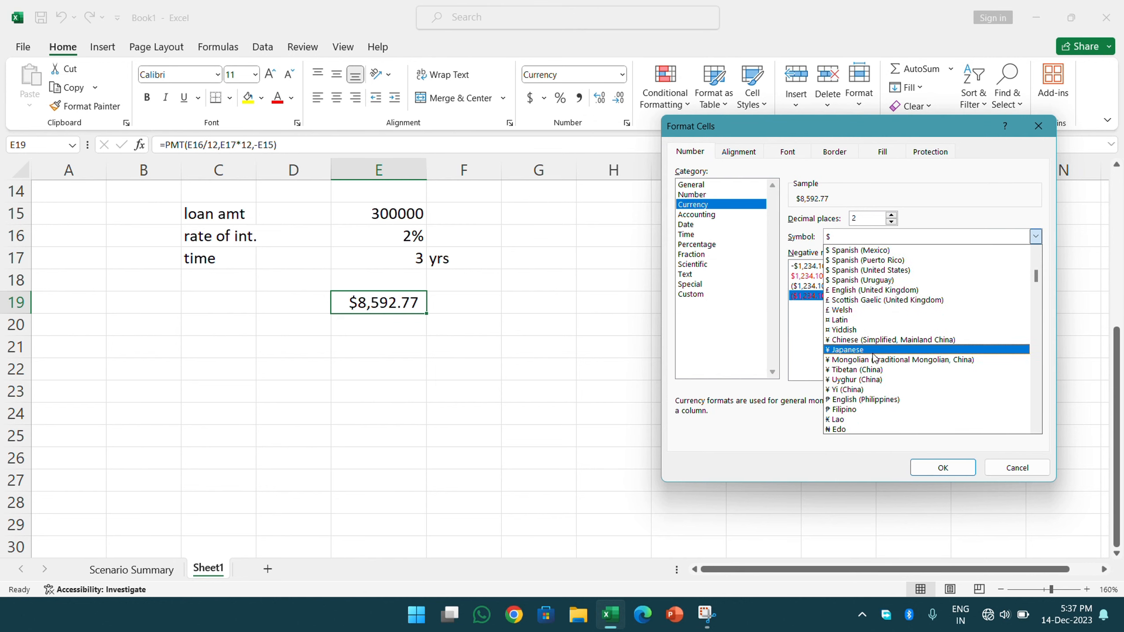
scroll(870, 354, down, 8)
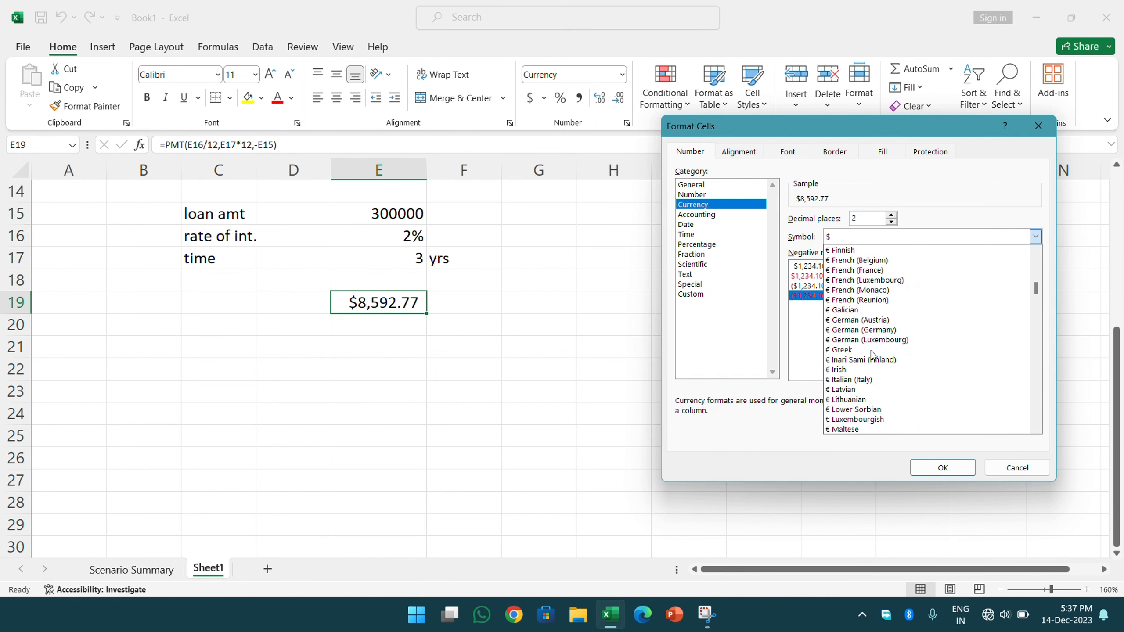
scroll(871, 354, down, 5)
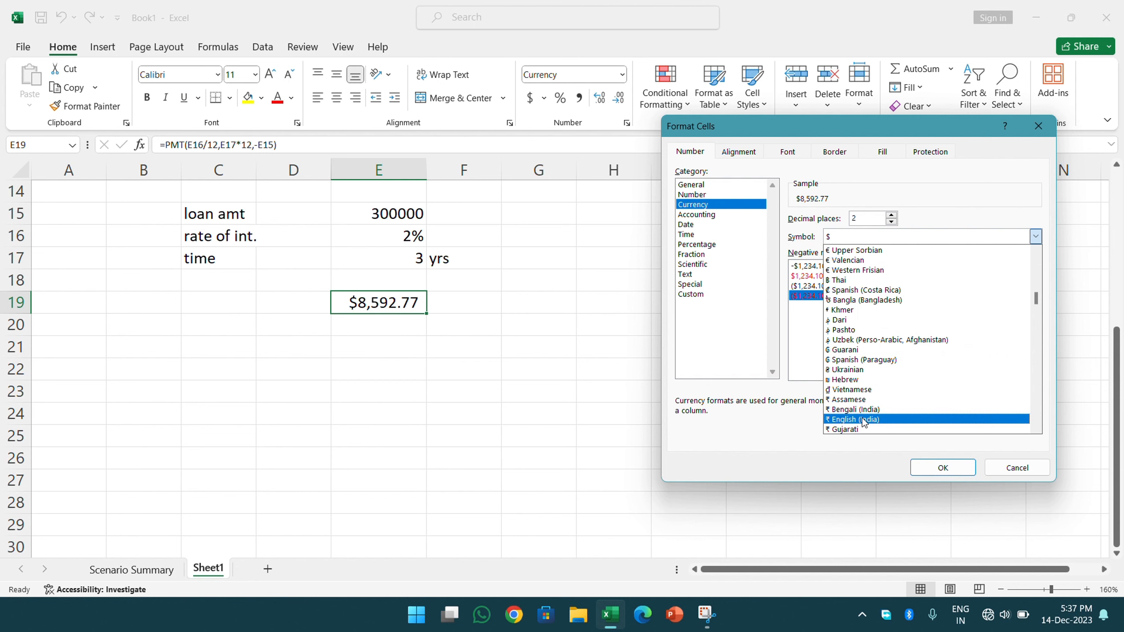
click(862, 418)
click(952, 469)
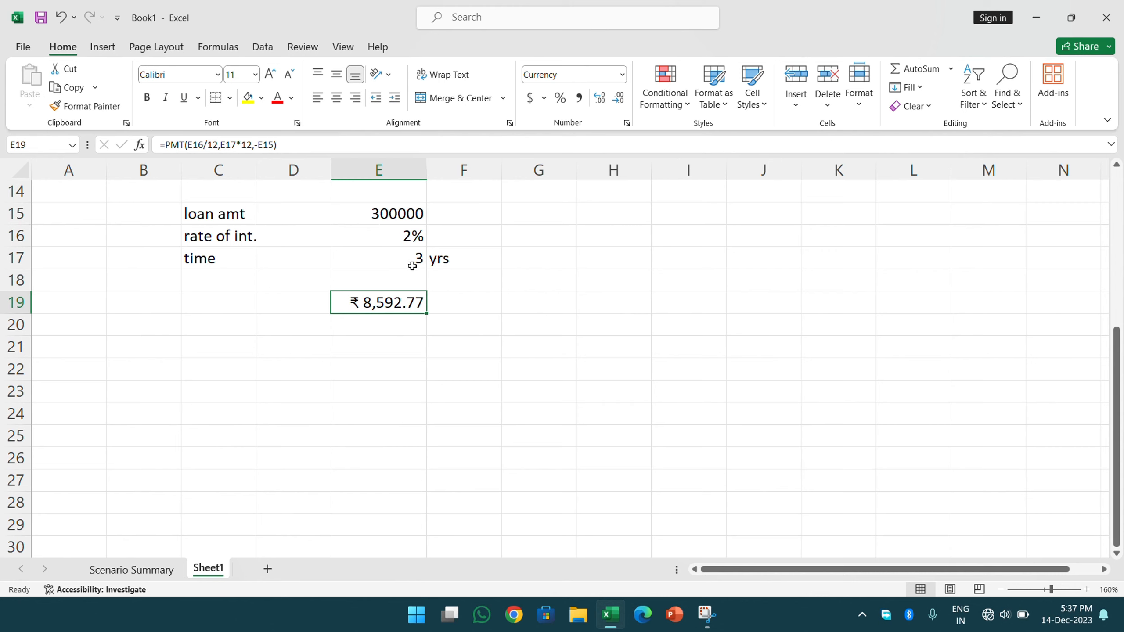
Step: Enter 1% in F19 and 2% in G19, and extend the series across row 19 to 8% in M19
click(440, 305)
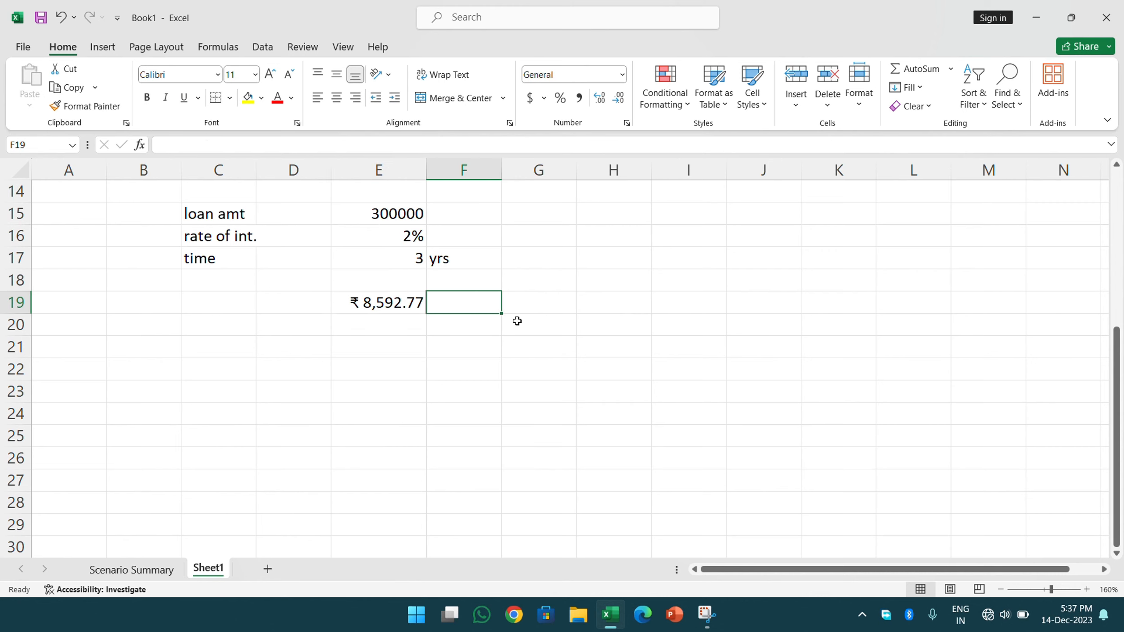
text(1)
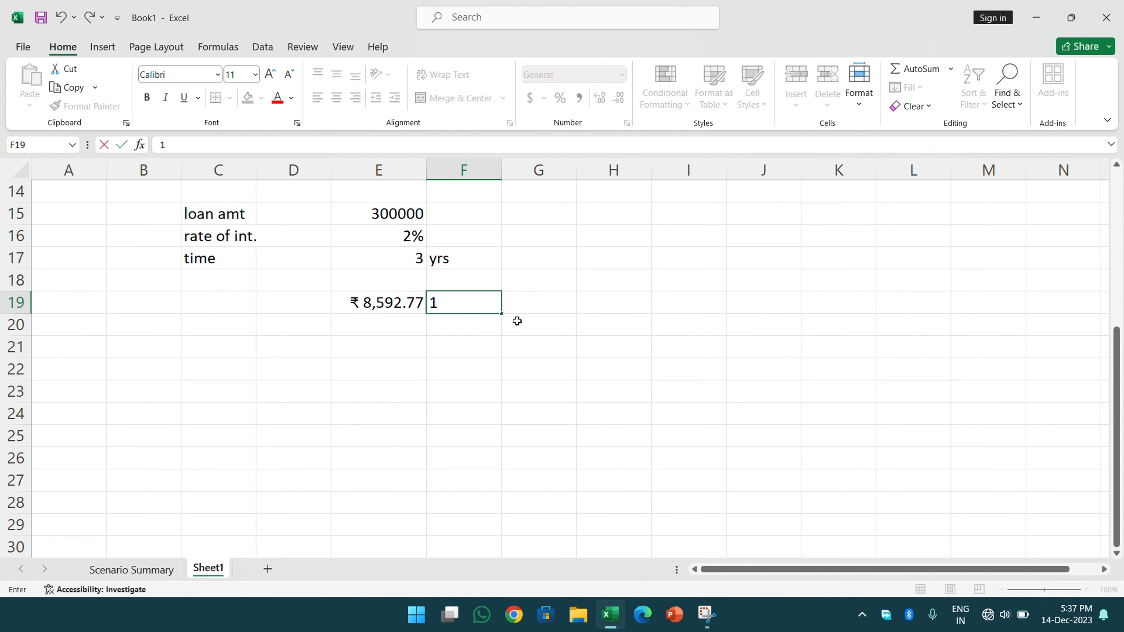
text(%)
key(Tab)
text(2)
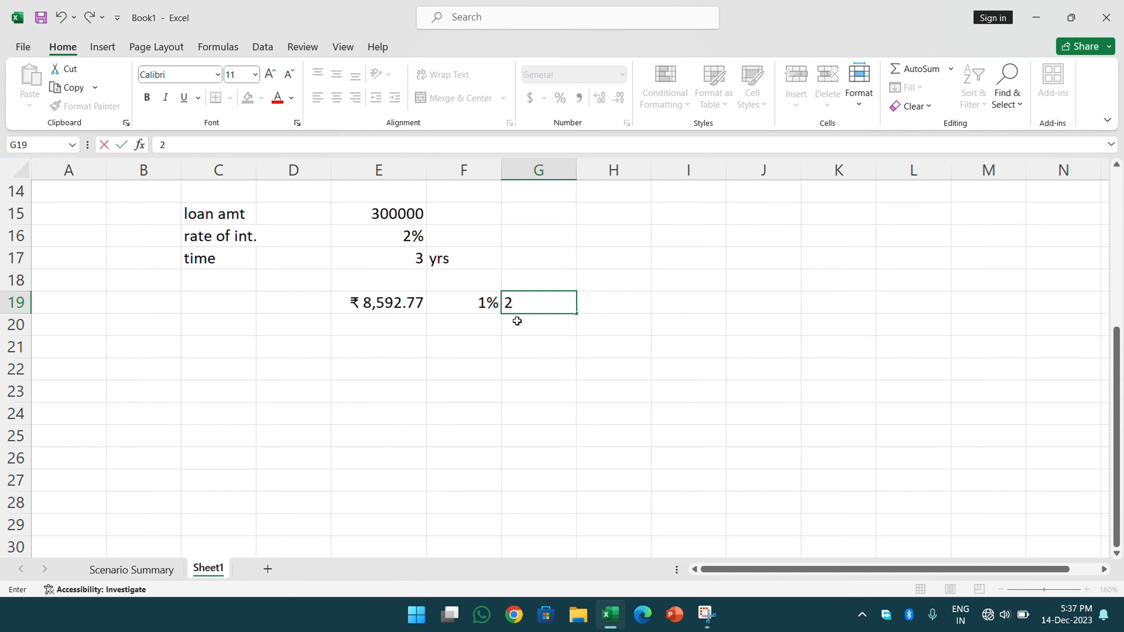
text(%)
key(Return)
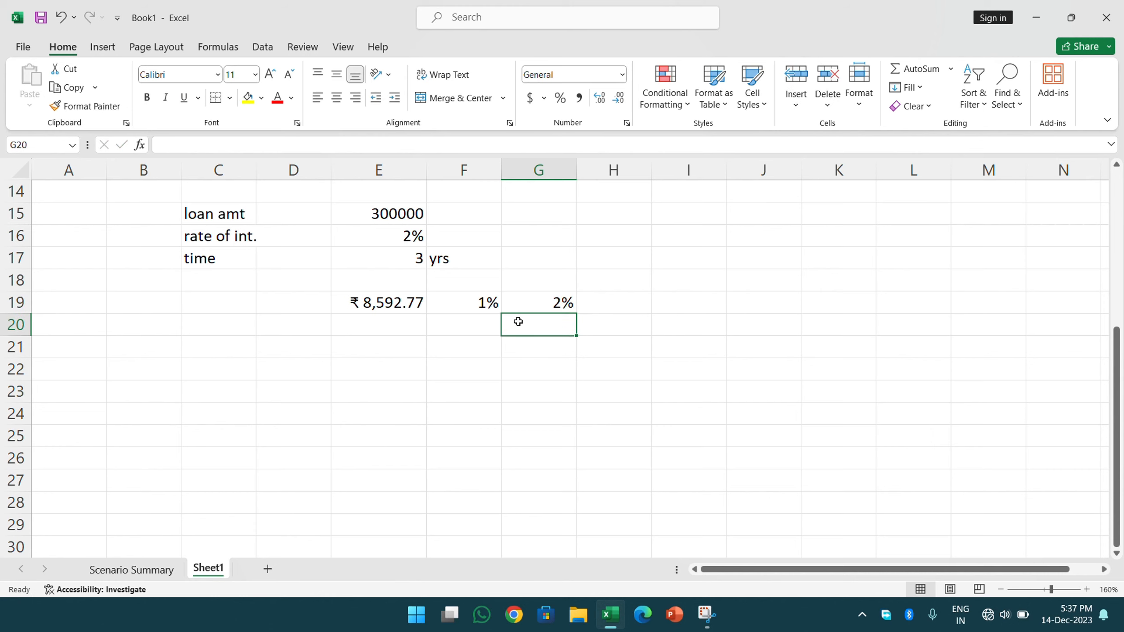
drag(482, 302, 1009, 310)
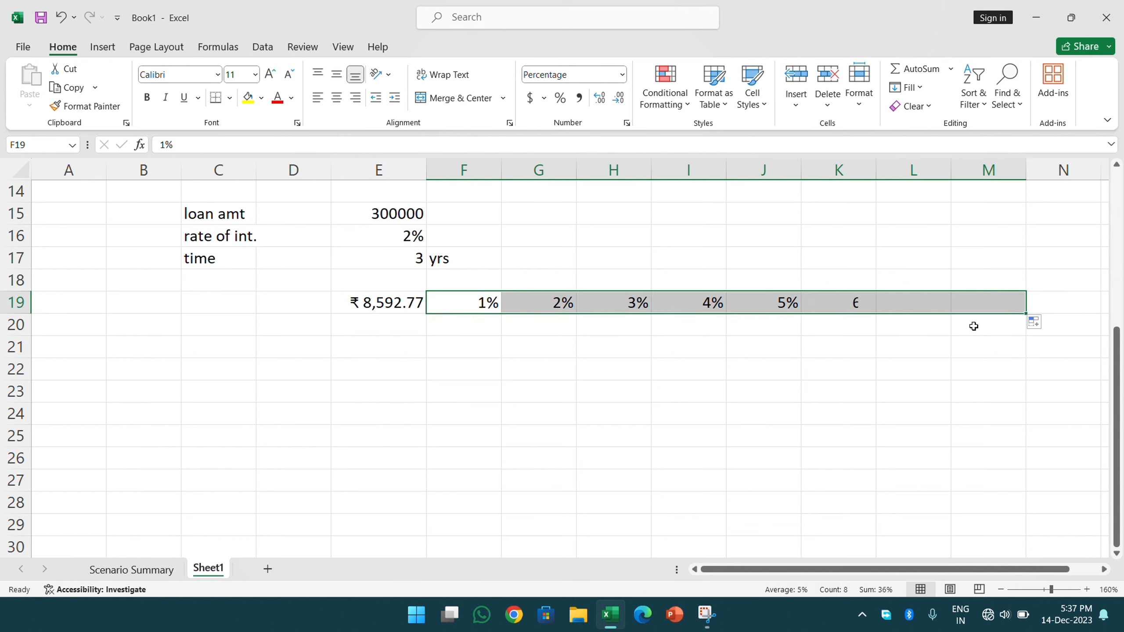
Step: Enter the years 1 to 10 down column E, from E20 to E29
click(391, 320)
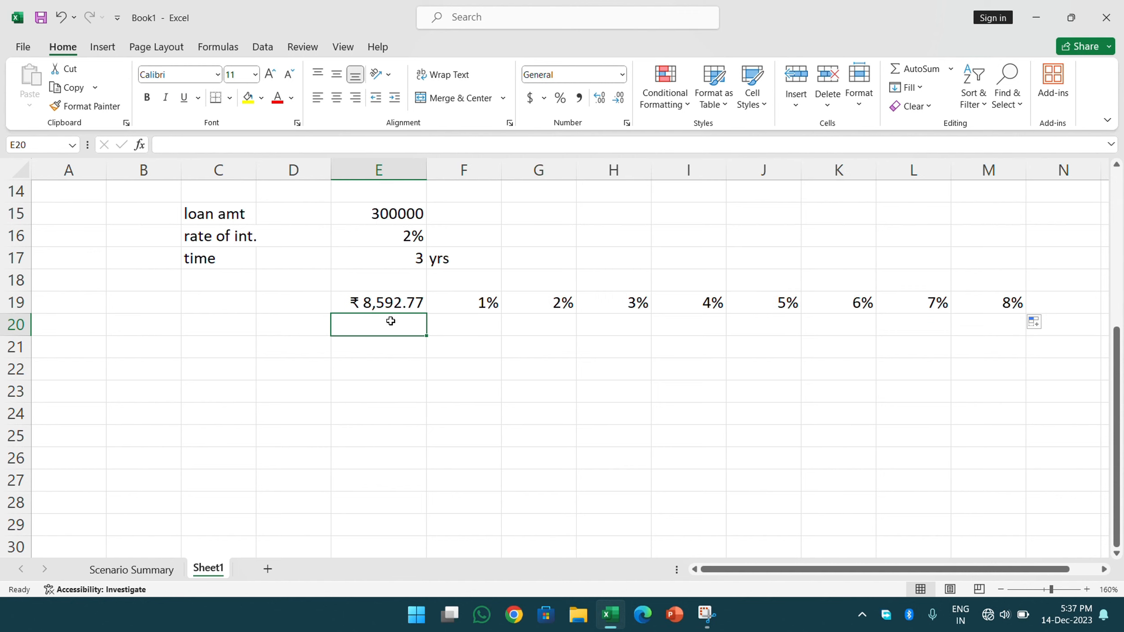
text(1)
key(Return)
text(2)
key(Return)
text(3)
key(Return)
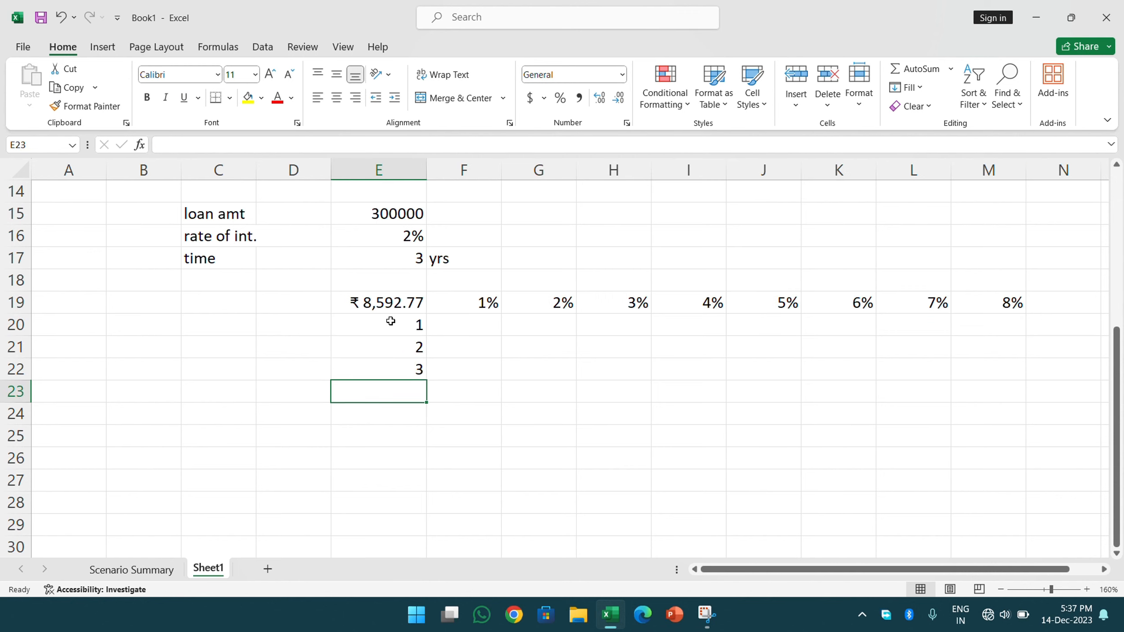
text(4)
key(Return)
text(56)
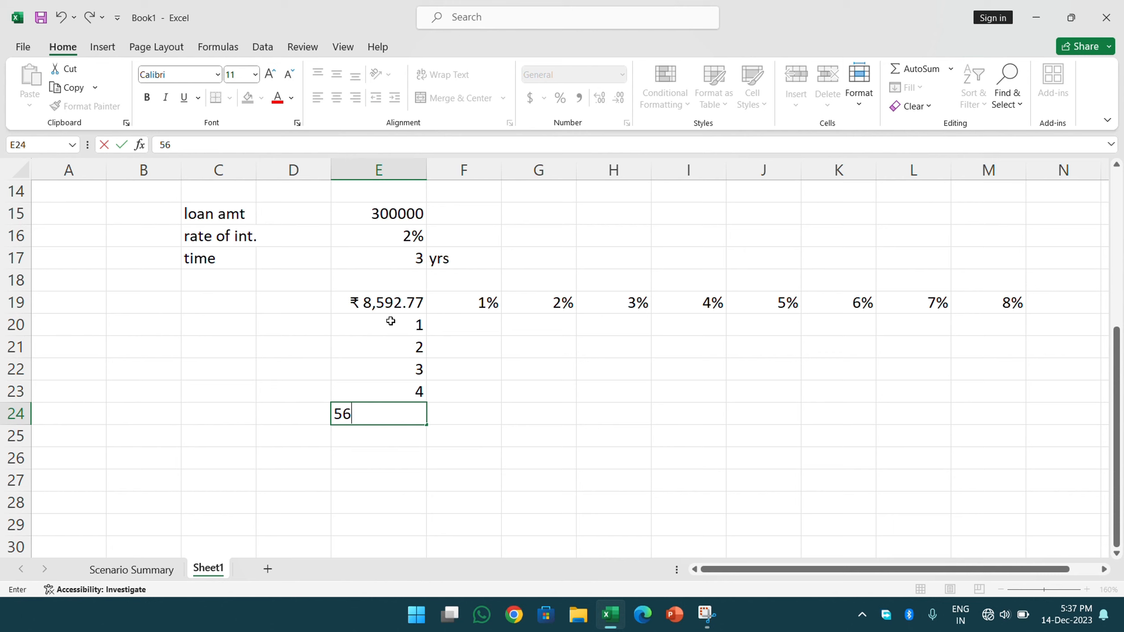
key(BackSpace)
key(Return)
text(6)
key(Return)
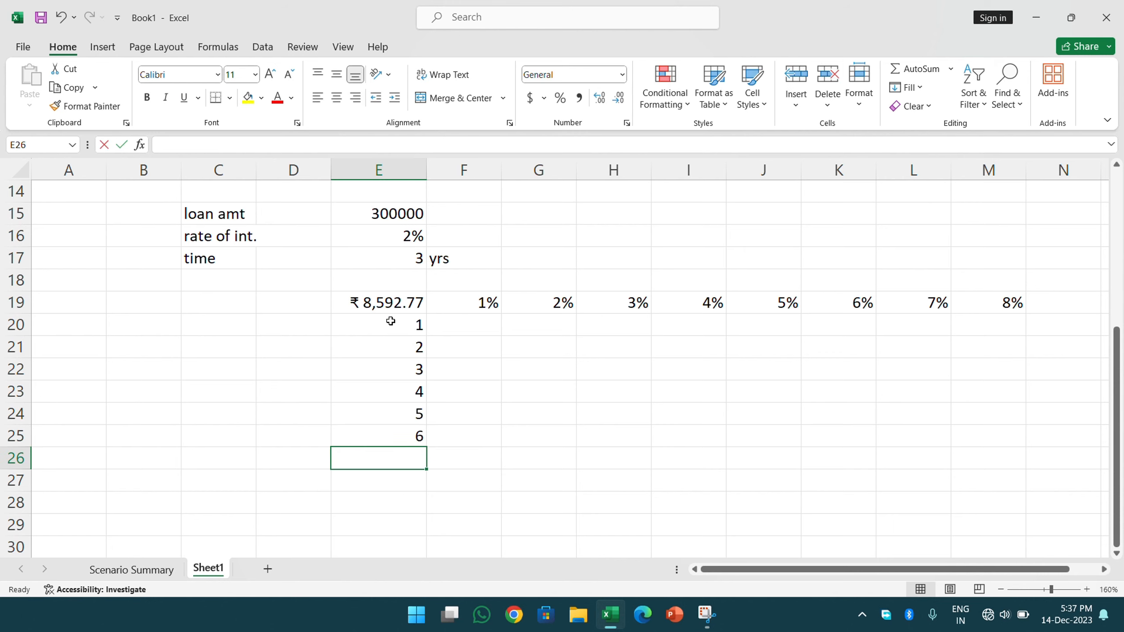
text(7)
key(Return)
text(8)
key(Return)
text(9)
key(Return)
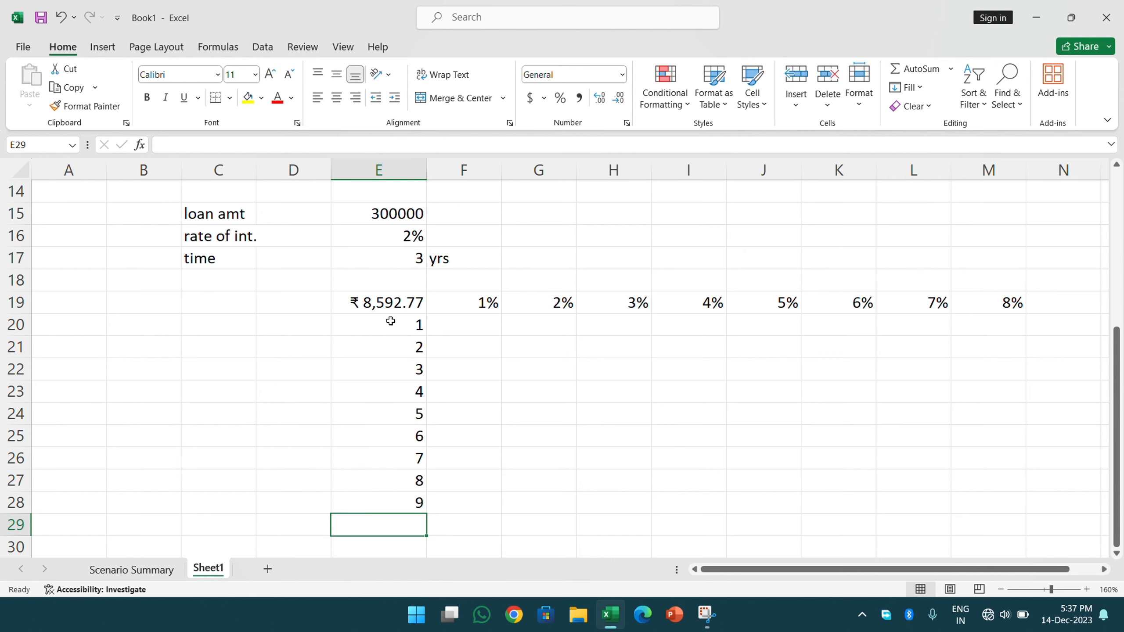
text(10)
key(Return)
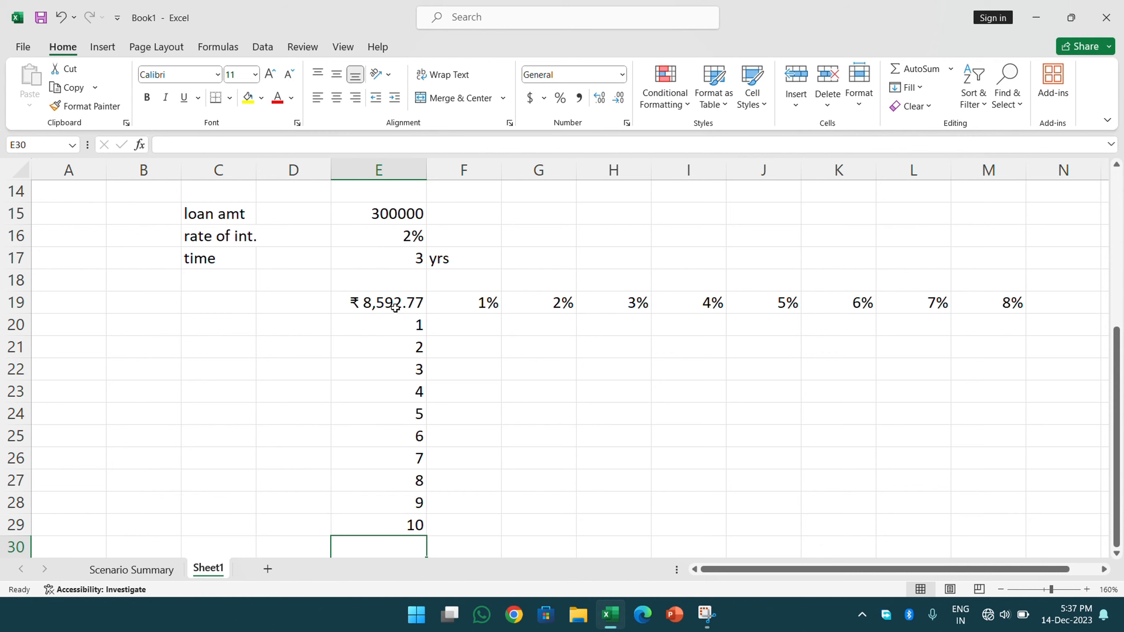
Step: Create a What-If data table over E19:M29 with E16 as the row input cell and E17 as the column input cell
drag(397, 302, 592, 436)
click(471, 371)
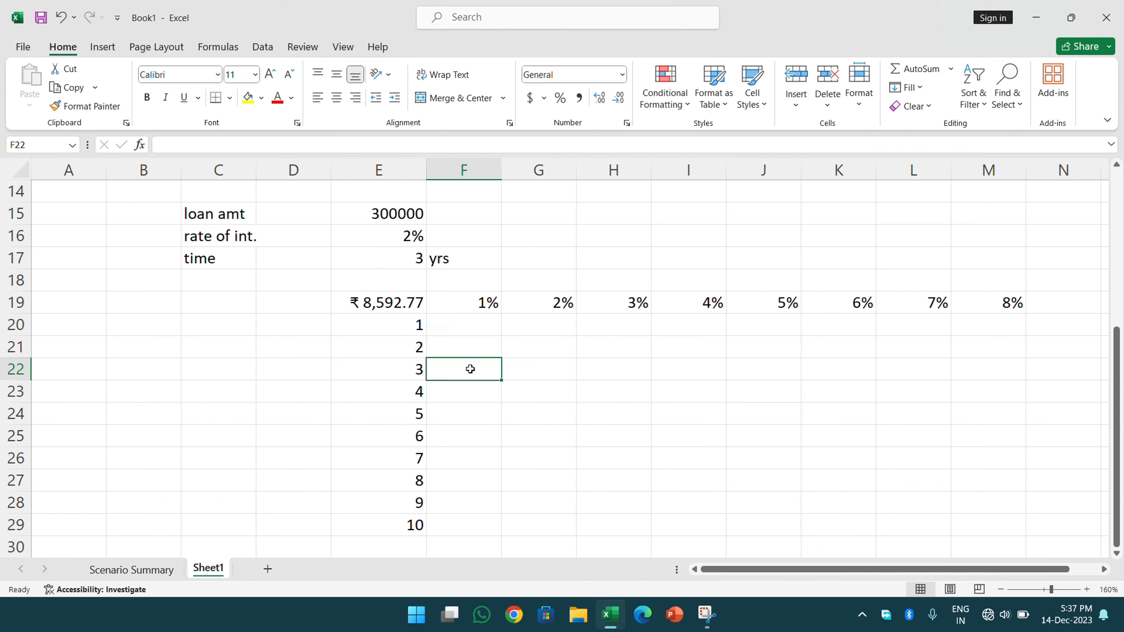
drag(399, 303, 986, 530)
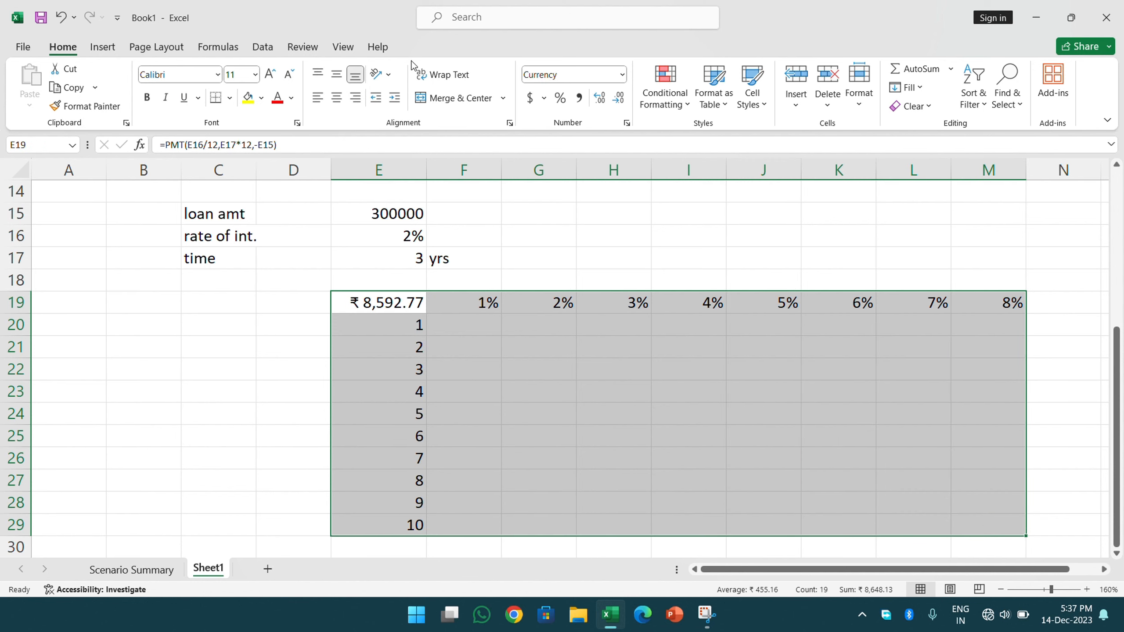
click(263, 47)
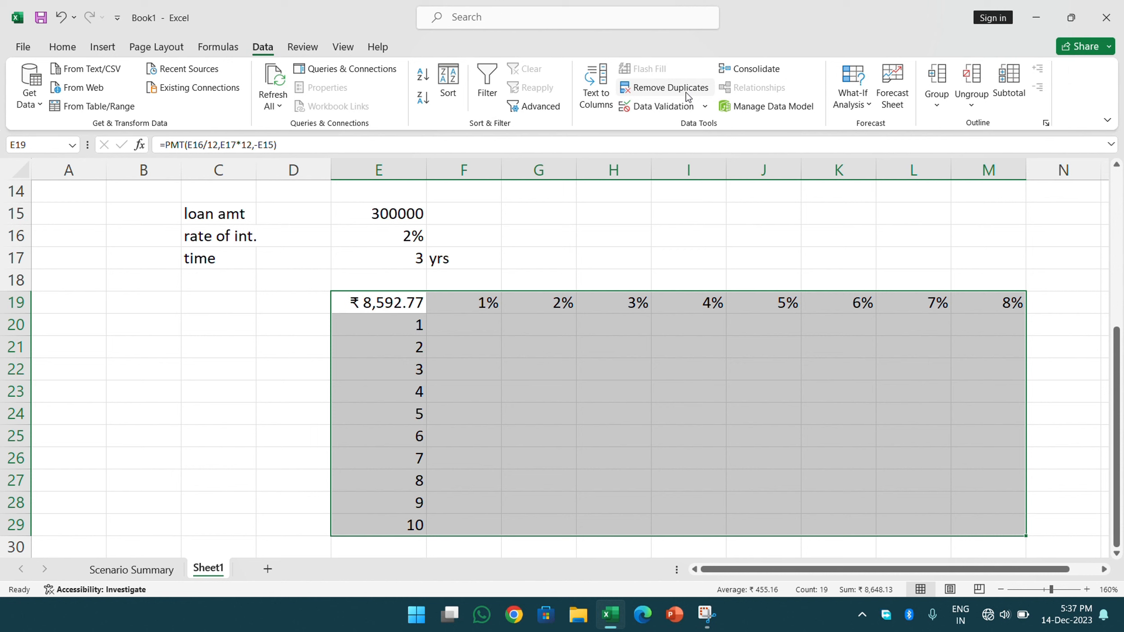
click(870, 108)
click(874, 169)
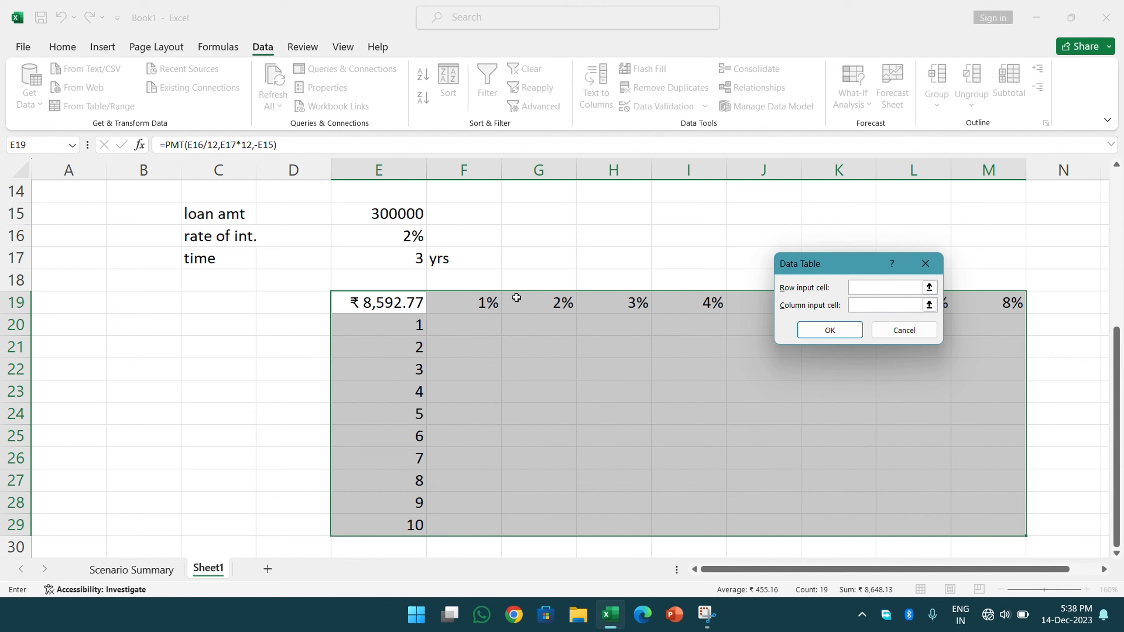
click(392, 239)
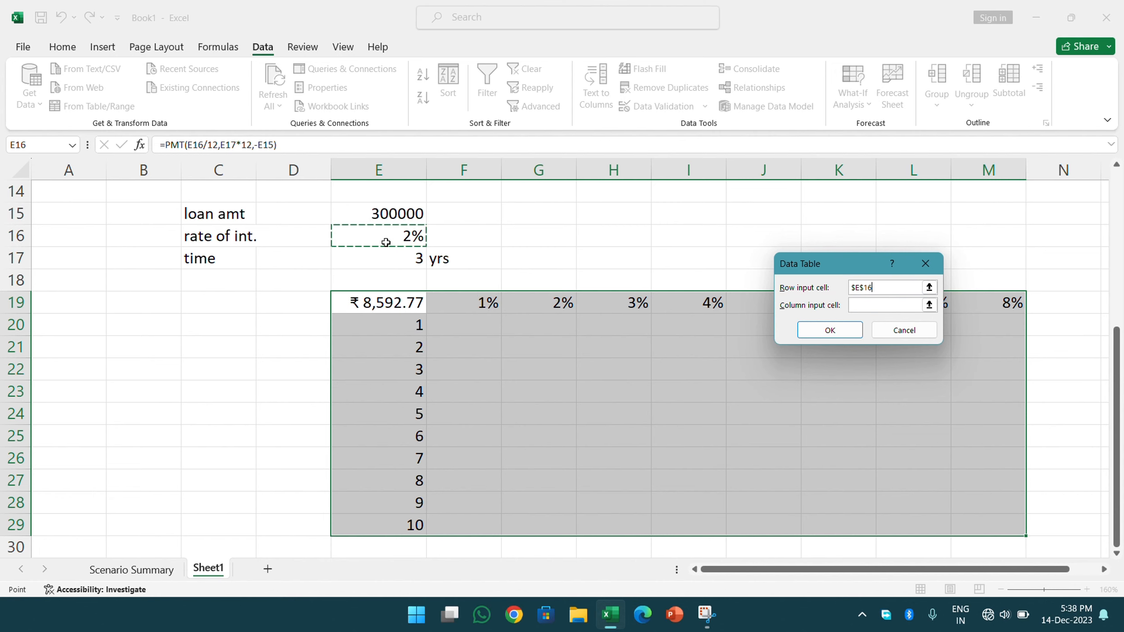
click(881, 305)
click(400, 257)
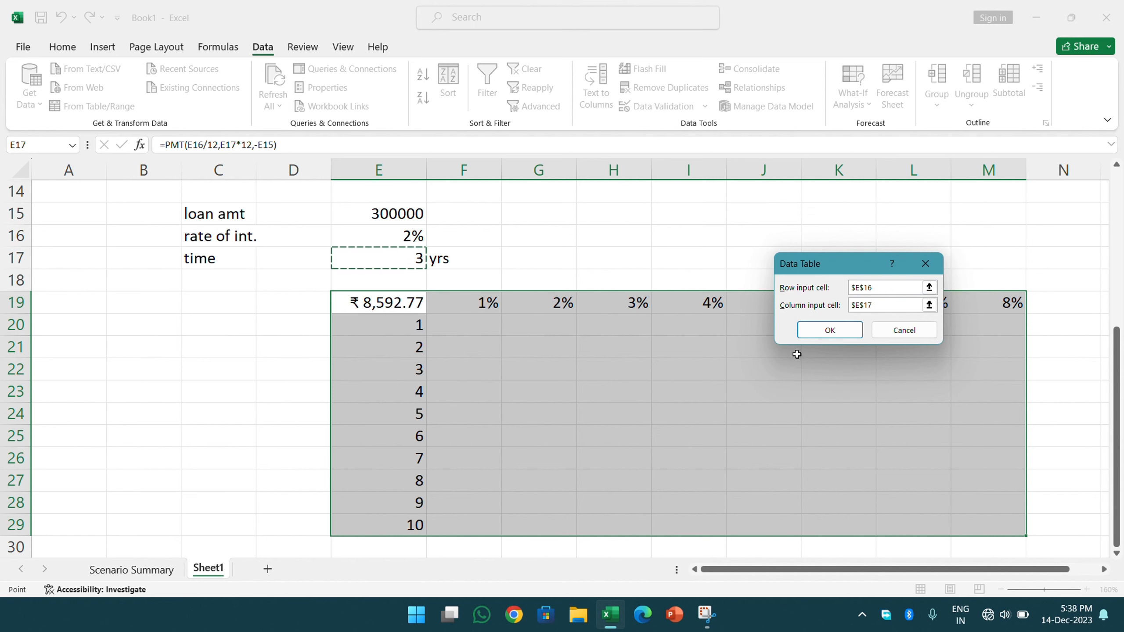
click(829, 332)
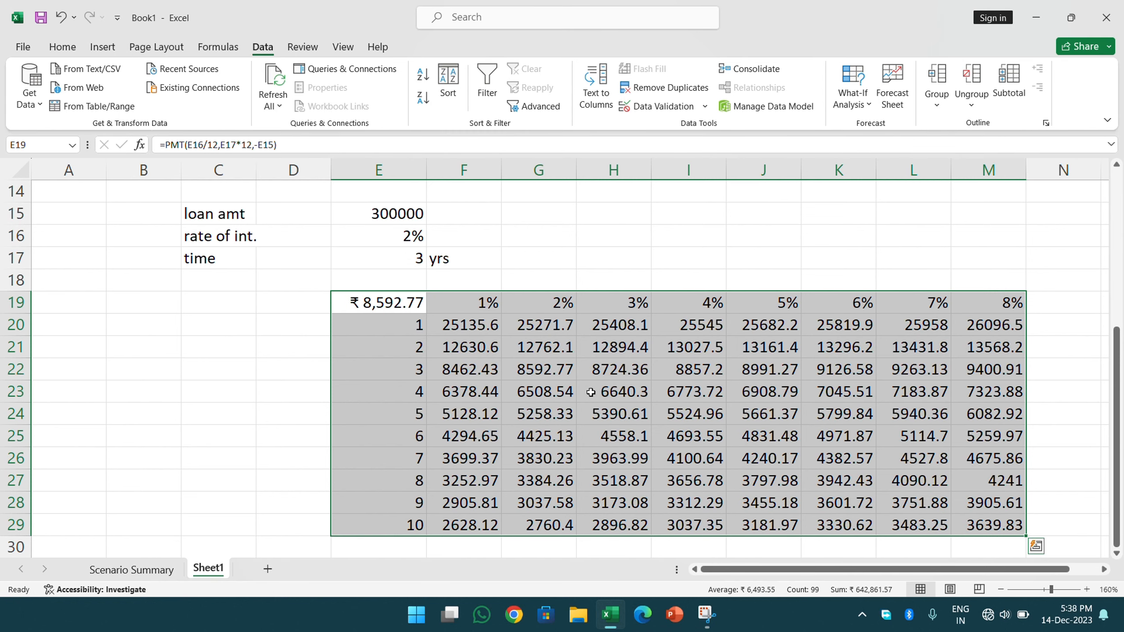
Step: Highlight the table's payment for 2% and 3 years, cell G22, with a yellow fill
click(400, 305)
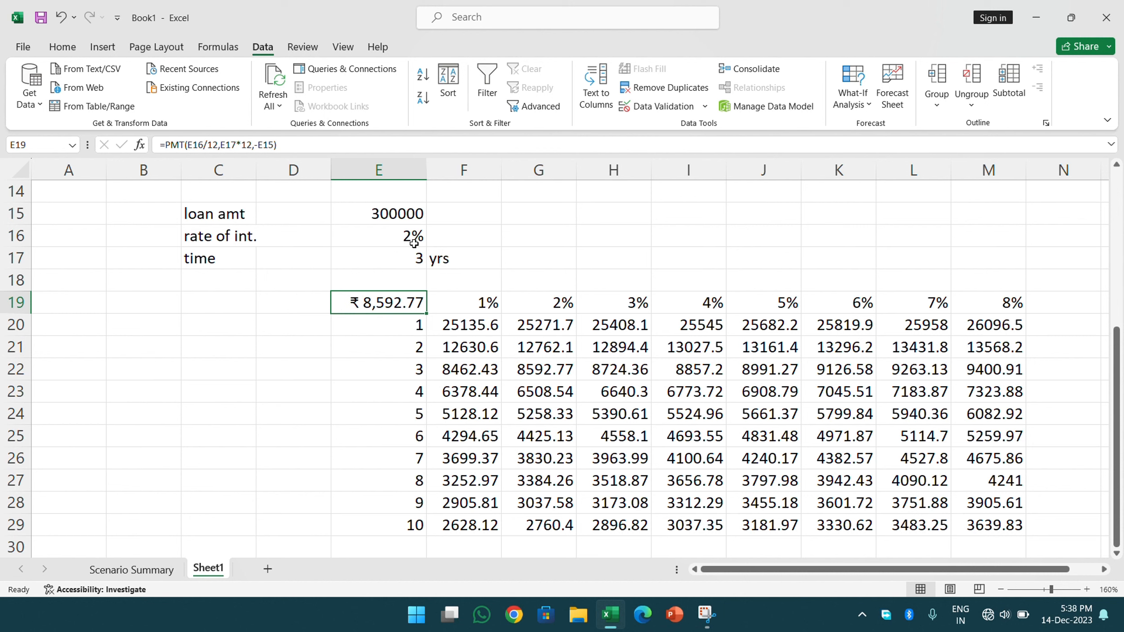
click(522, 299)
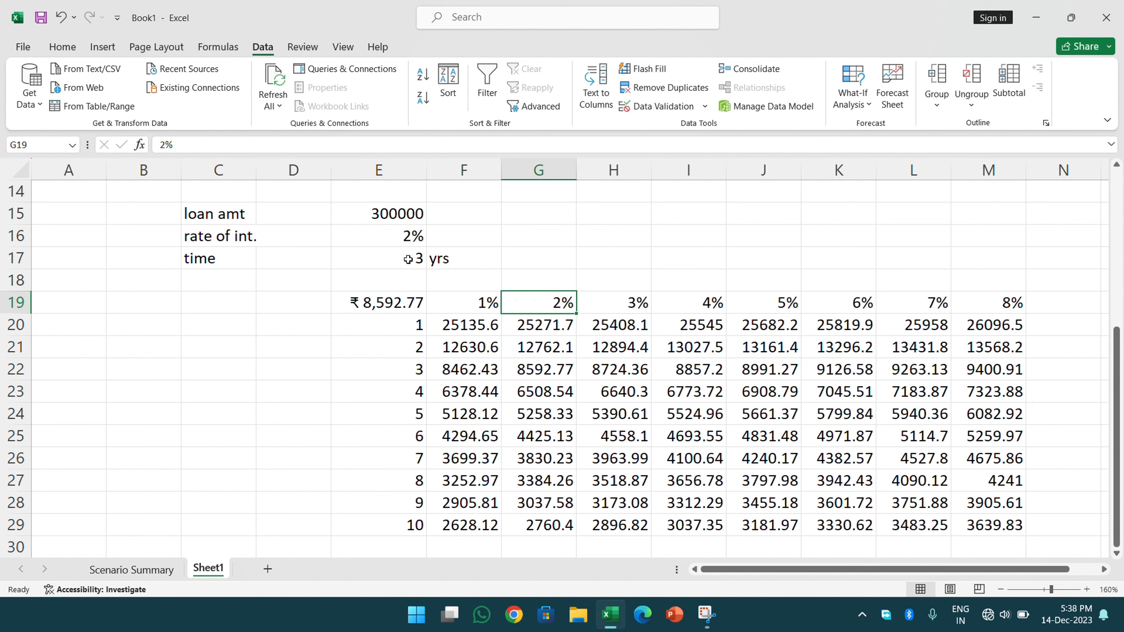
click(517, 370)
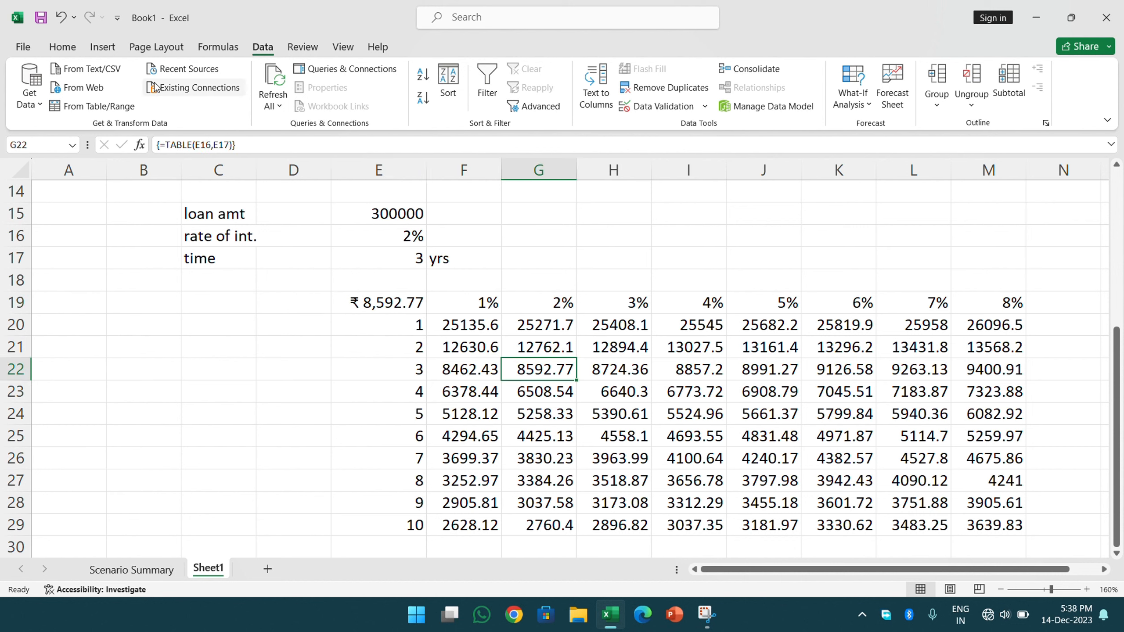
click(62, 46)
click(248, 98)
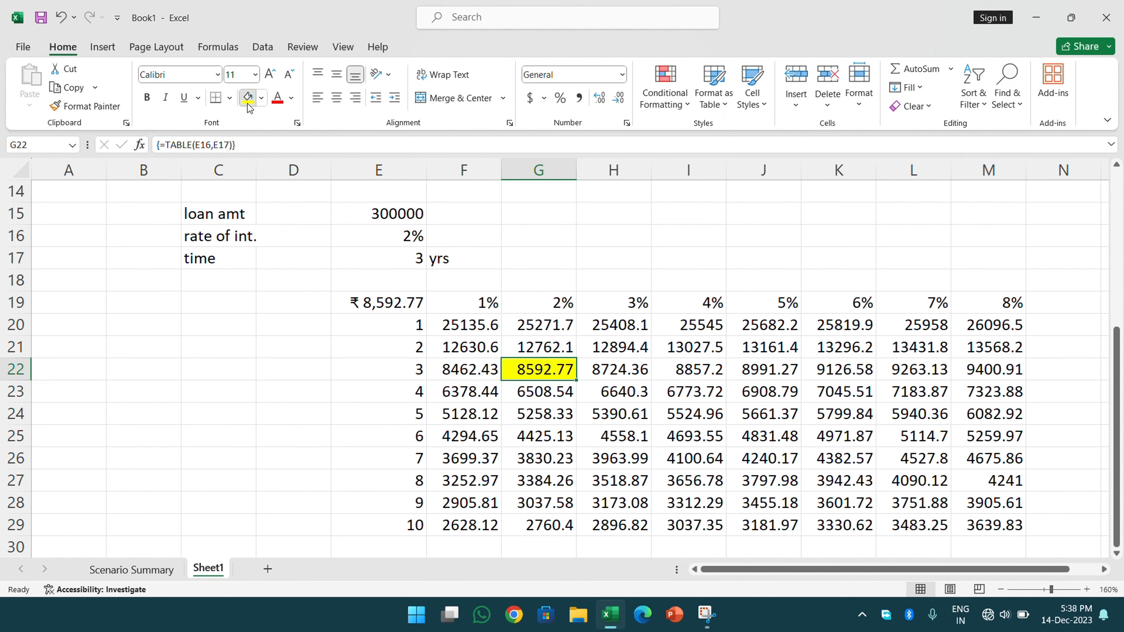
Step: Apply the same yellow fill to the PMT formula cell E19
click(410, 301)
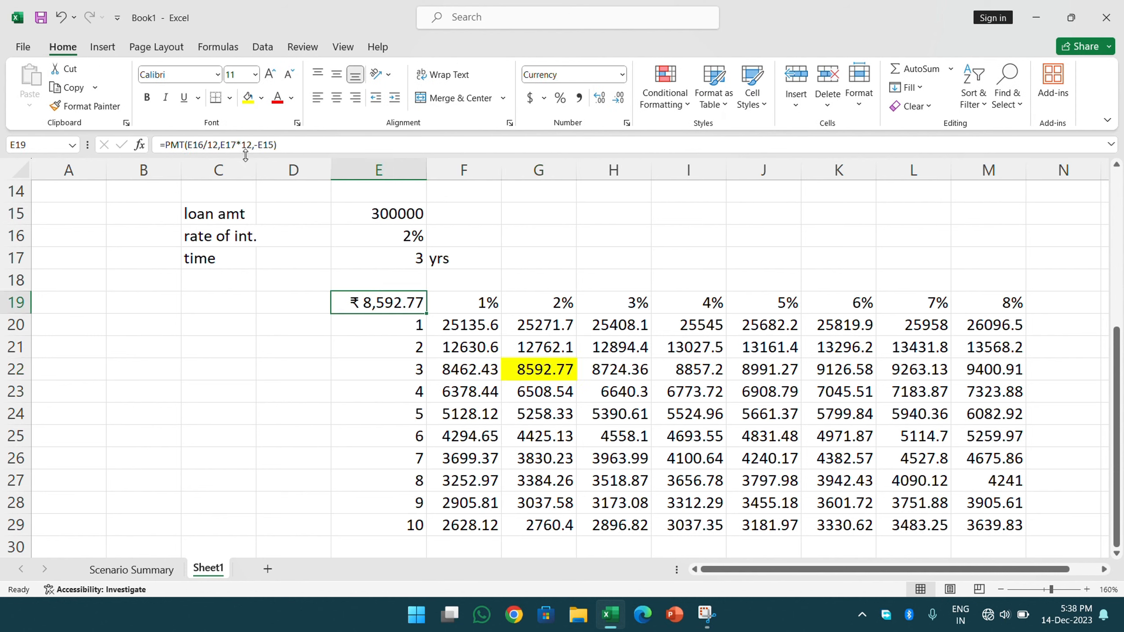
click(248, 97)
click(383, 351)
click(369, 308)
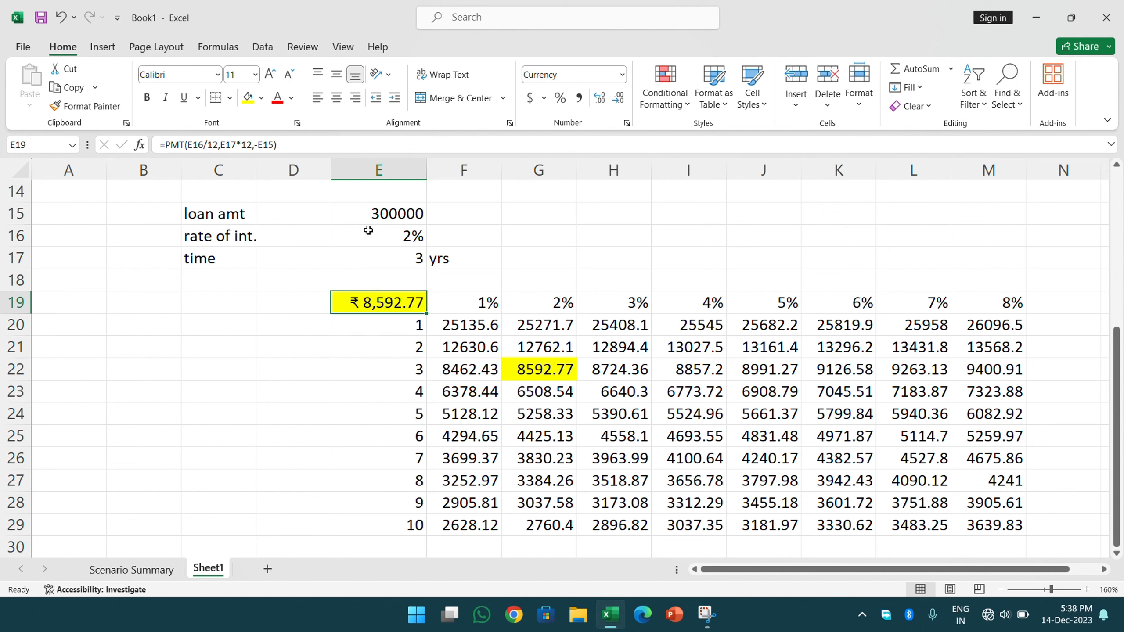
Step: Try to create a forecast sheet from the loan payment table, starting from cell J24
click(538, 377)
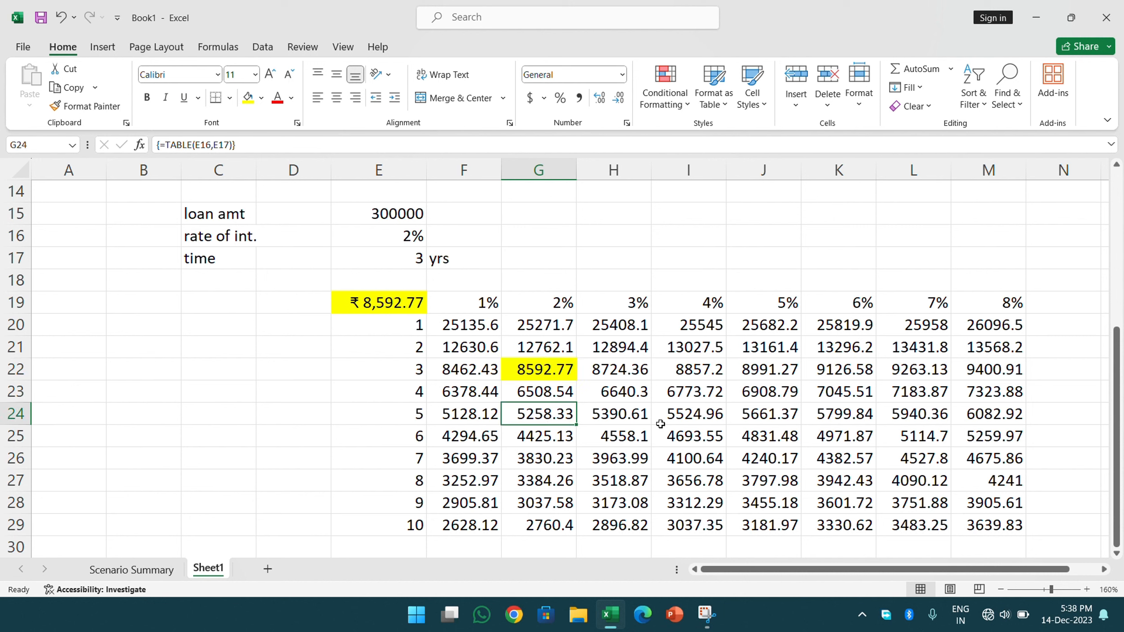
click(755, 420)
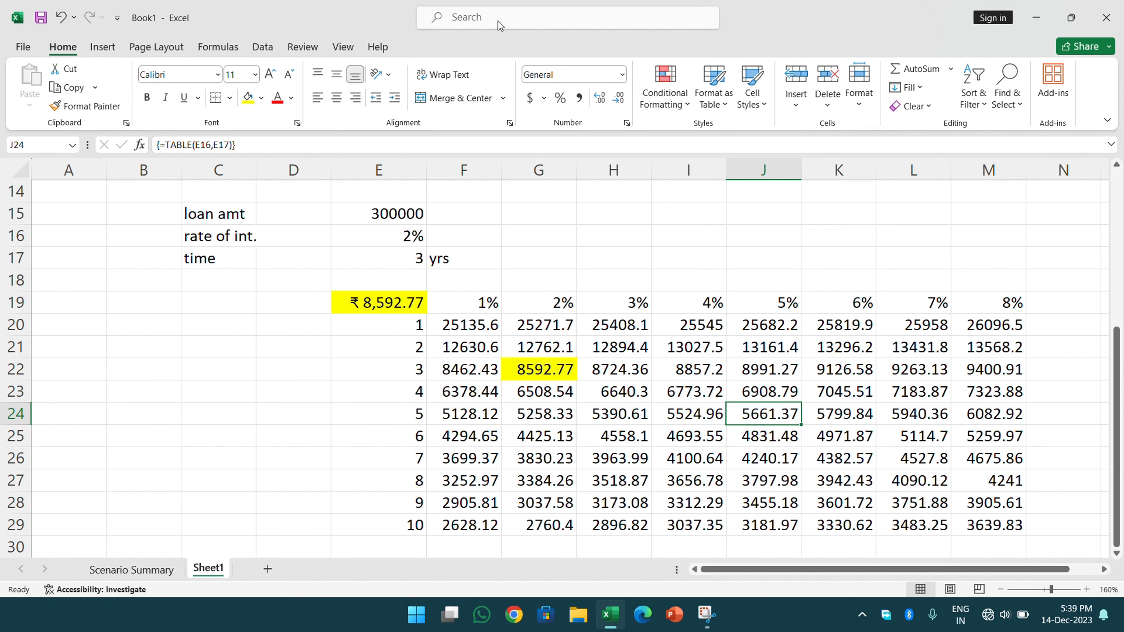
click(263, 46)
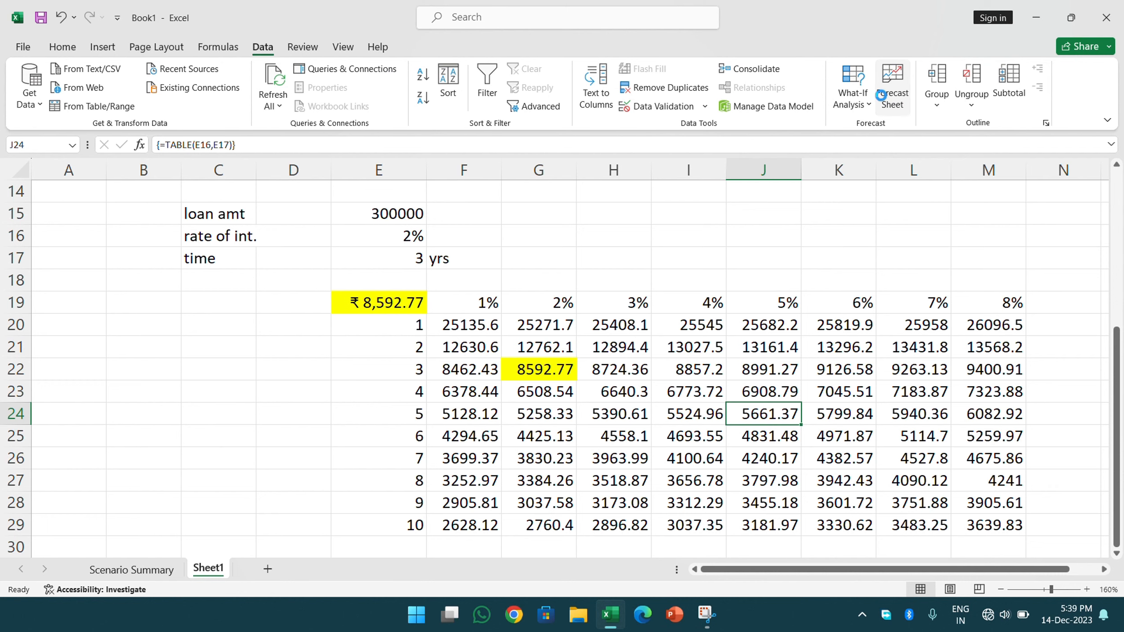
click(893, 89)
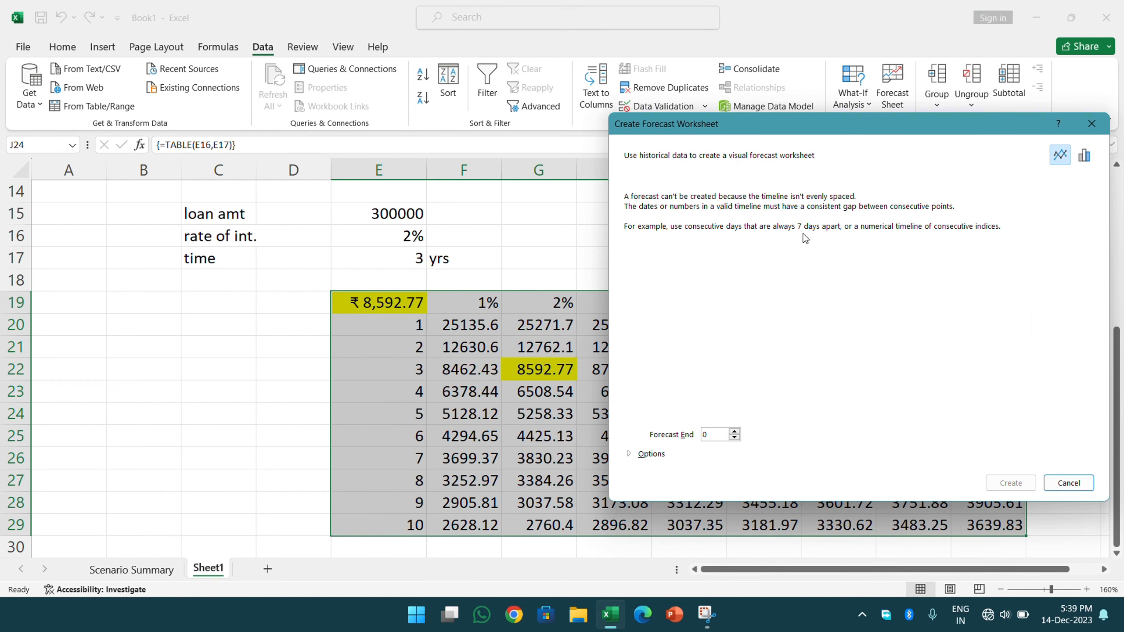
key(Escape)
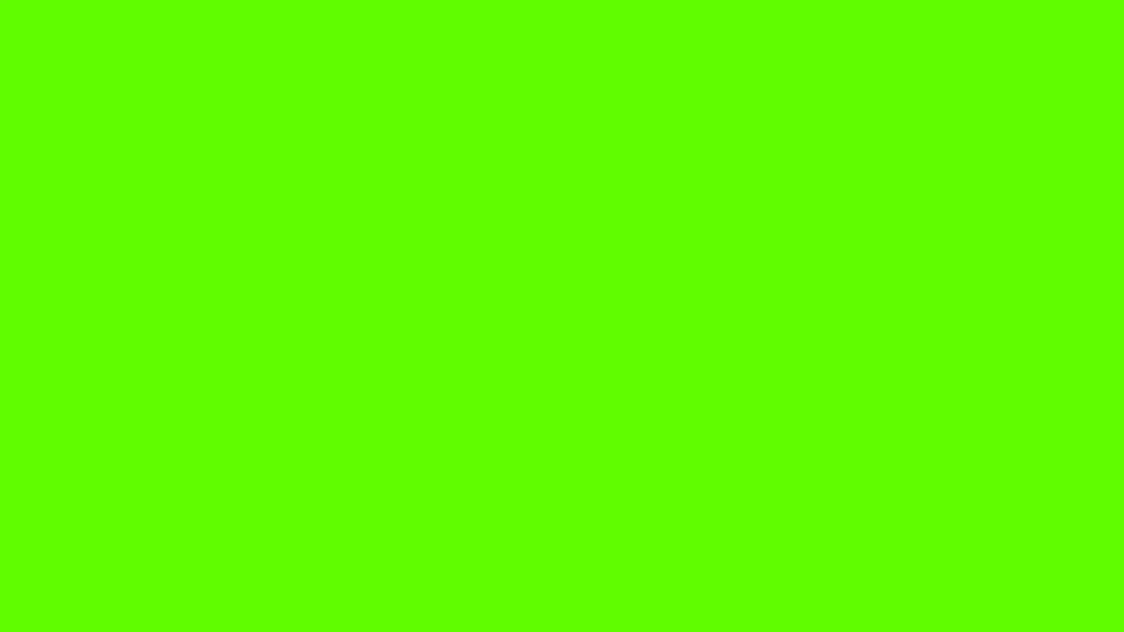